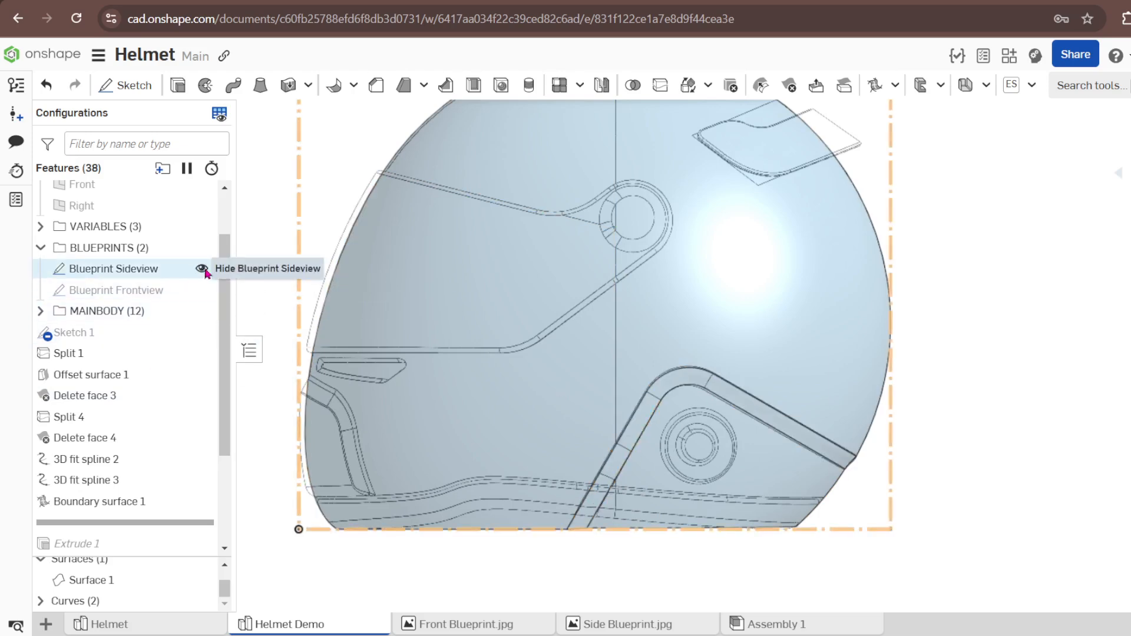
Examine the recessed side channel of the helmet from several angles, with the Blueprint Sideview sketch hidden and shown for comparison.
left_click(201, 269)
mouse_move(520, 303)
right_mouse_down()
mouse_move(891, 366)
mouse_move(769, 401)
right_mouse_up()
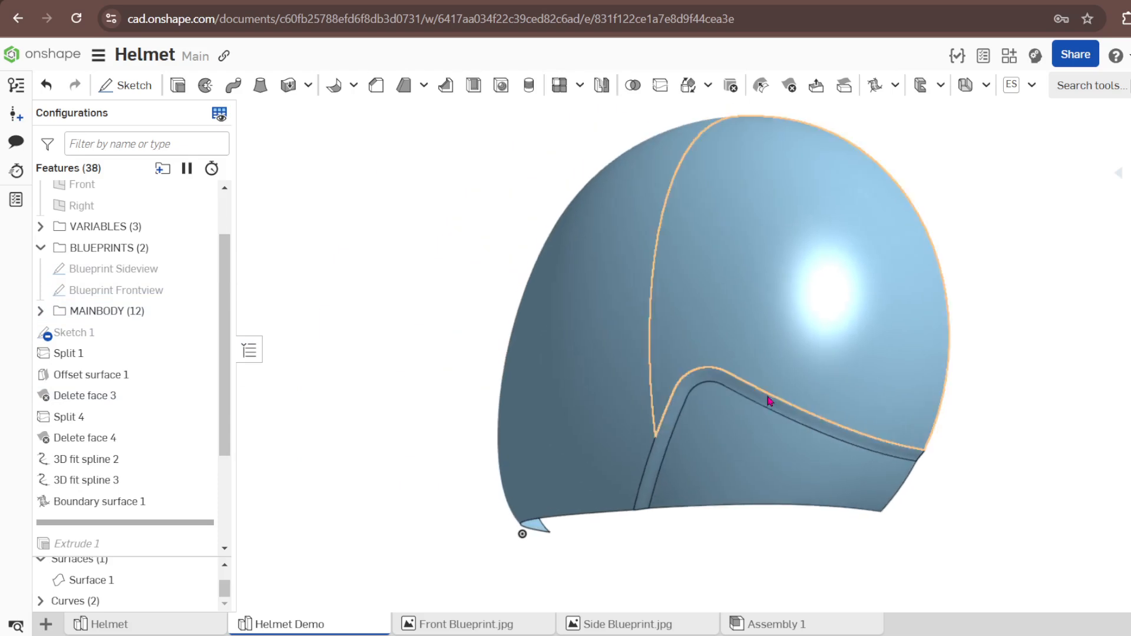
scroll(752, 435, "up", 3)
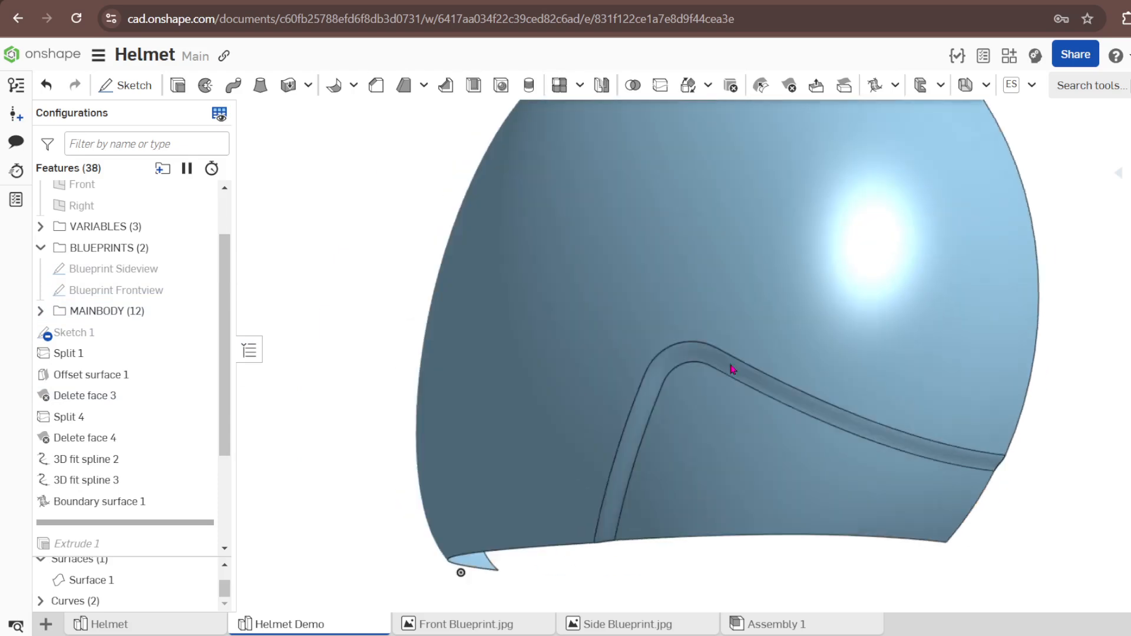
key("shift+4")
key("f")
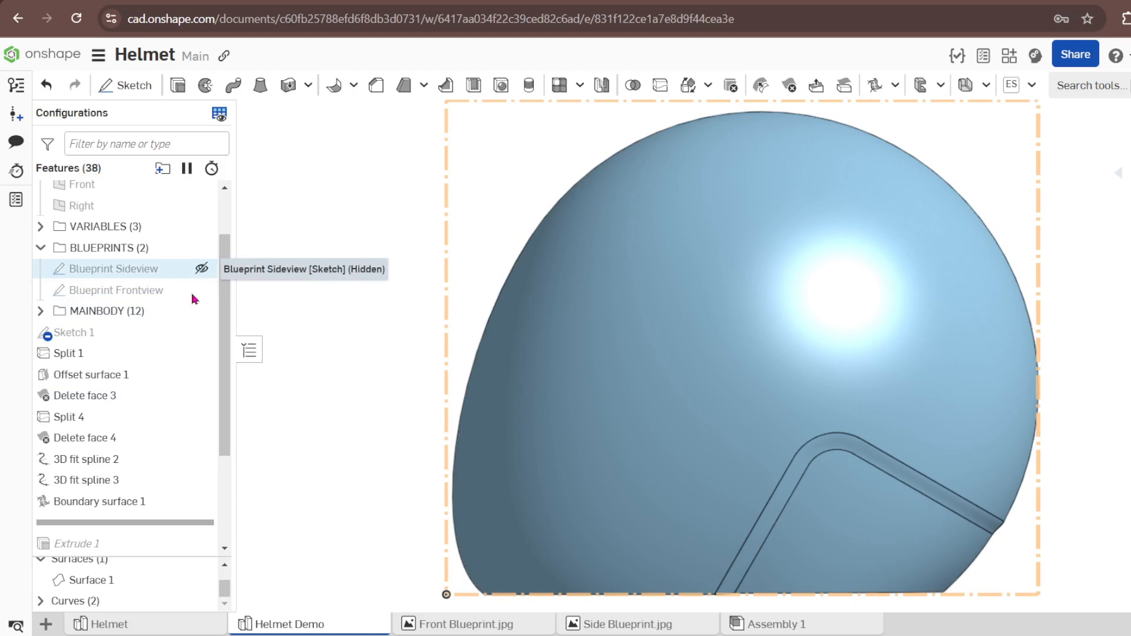
left_click(202, 269)
scroll(589, 301, "down", 3)
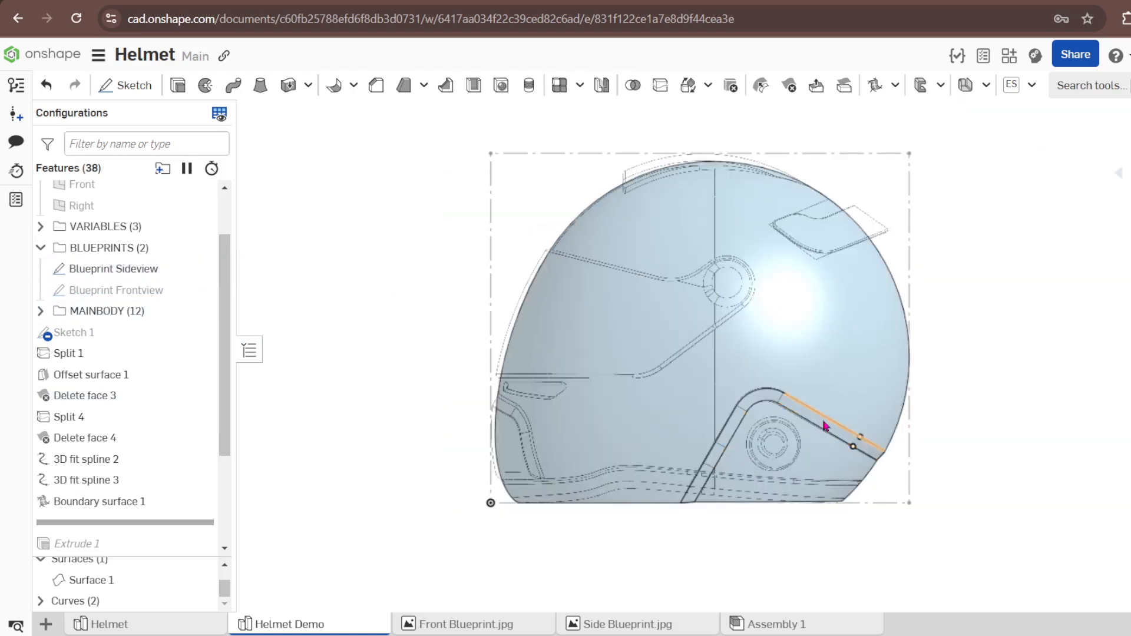
scroll(875, 479, "up", 2)
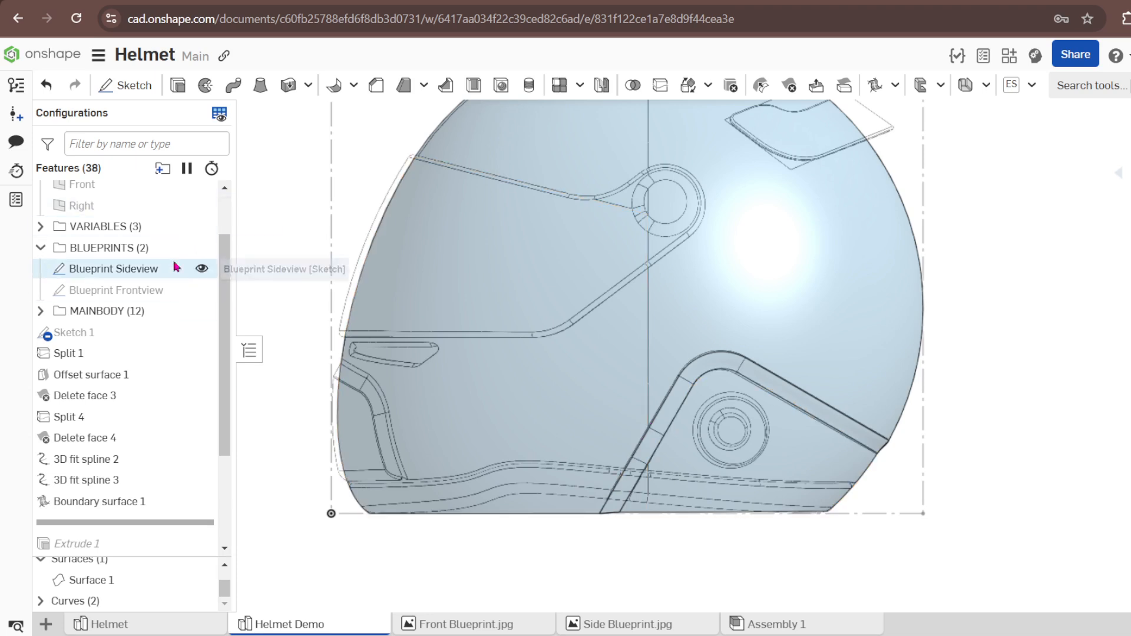
left_click(201, 269)
mouse_move(501, 329)
right_mouse_down()
mouse_move(731, 385)
mouse_move(677, 381)
right_mouse_up()
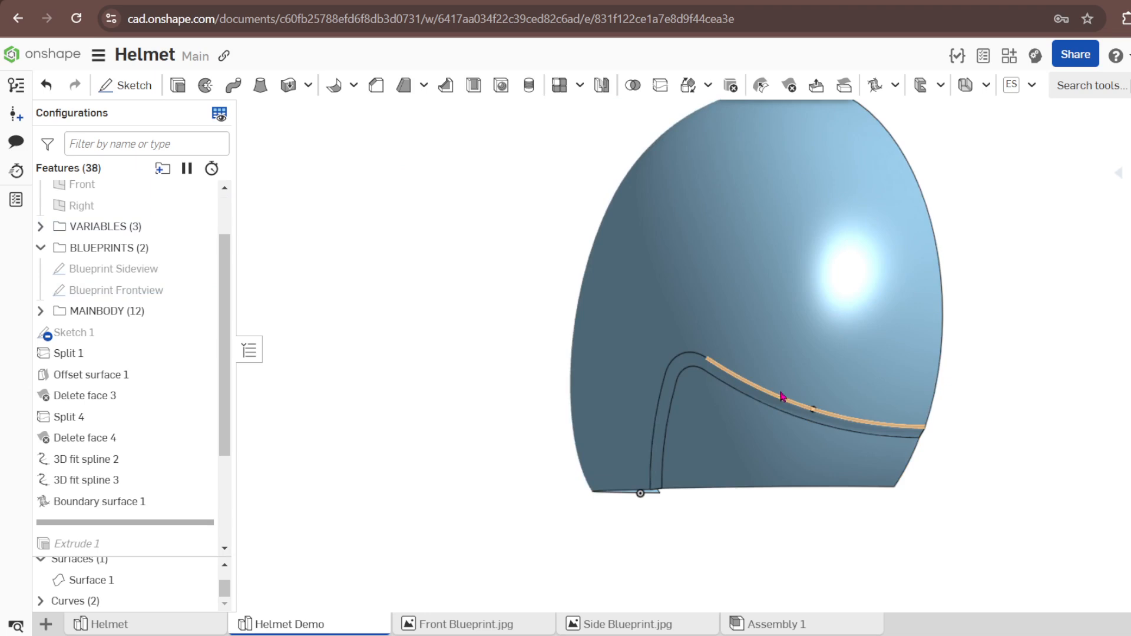
right_click_drag(792, 396, 943, 410)
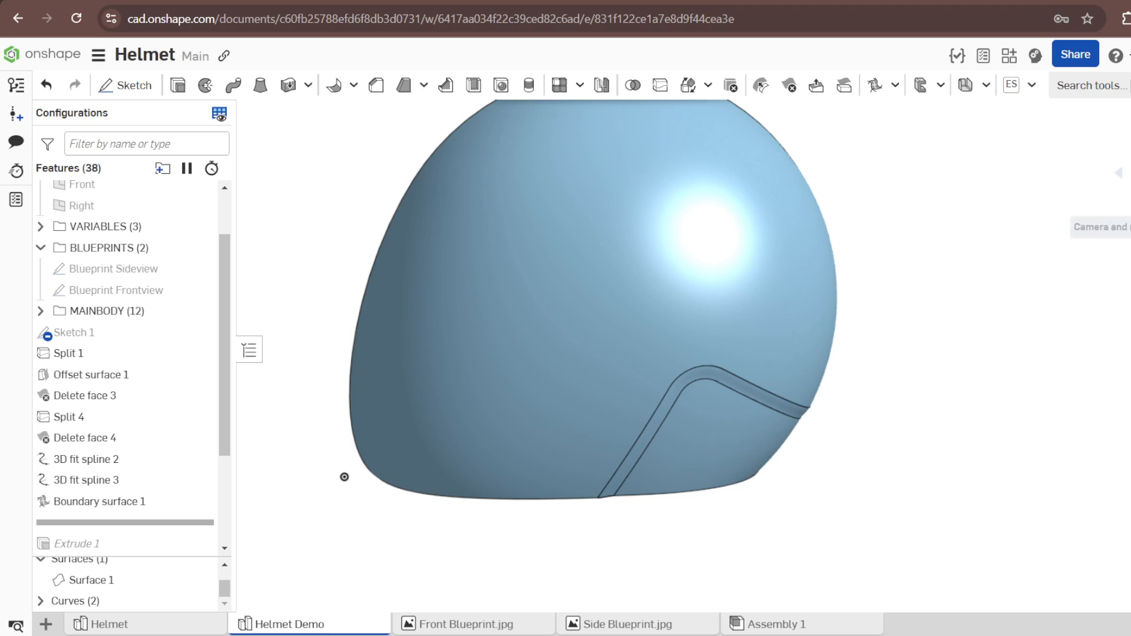
left_click(1128, 172)
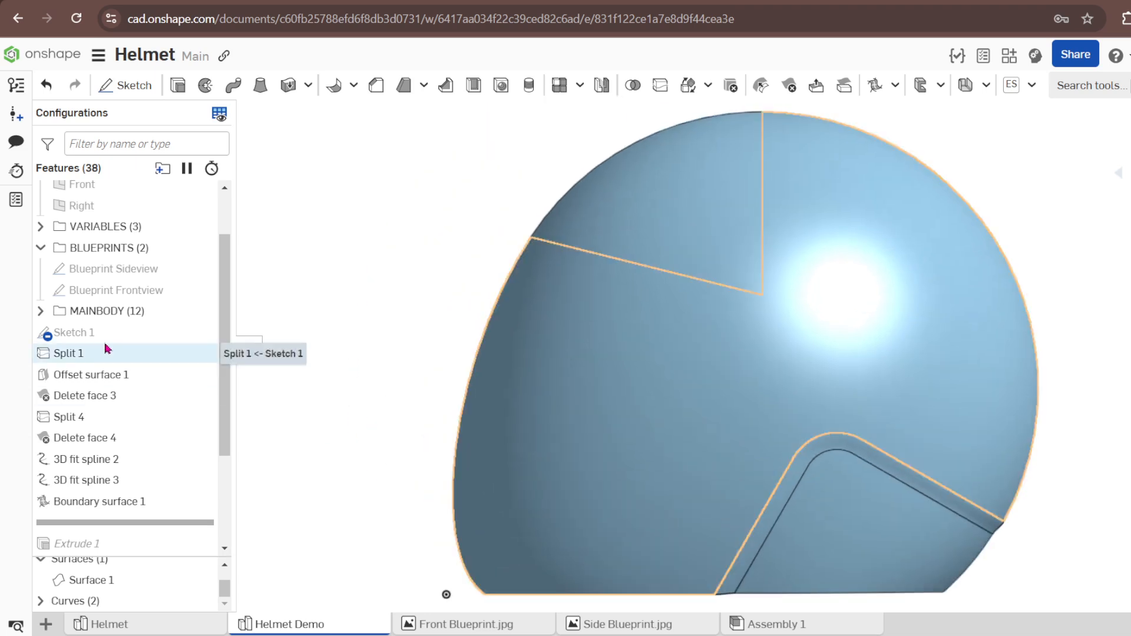
Suppress the features from Sketch 1 through Boundary surface 1 and roll the feature history back to just before Sketch 1.
left_click_drag(105, 336, 132, 507)
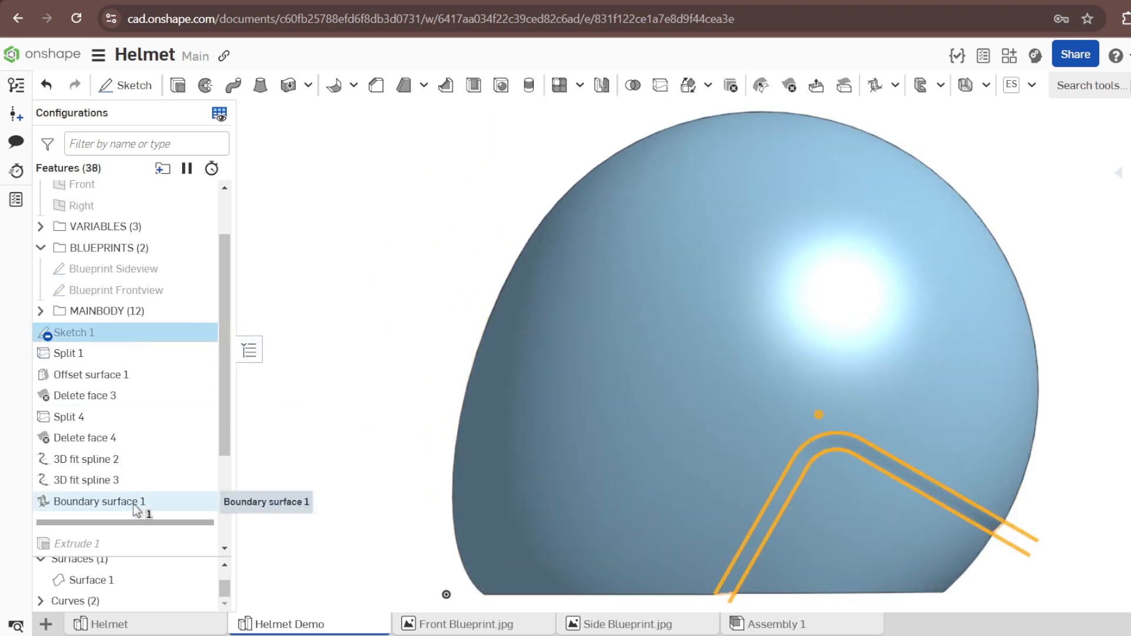
left_click(133, 503, "shift")
right_click(137, 500)
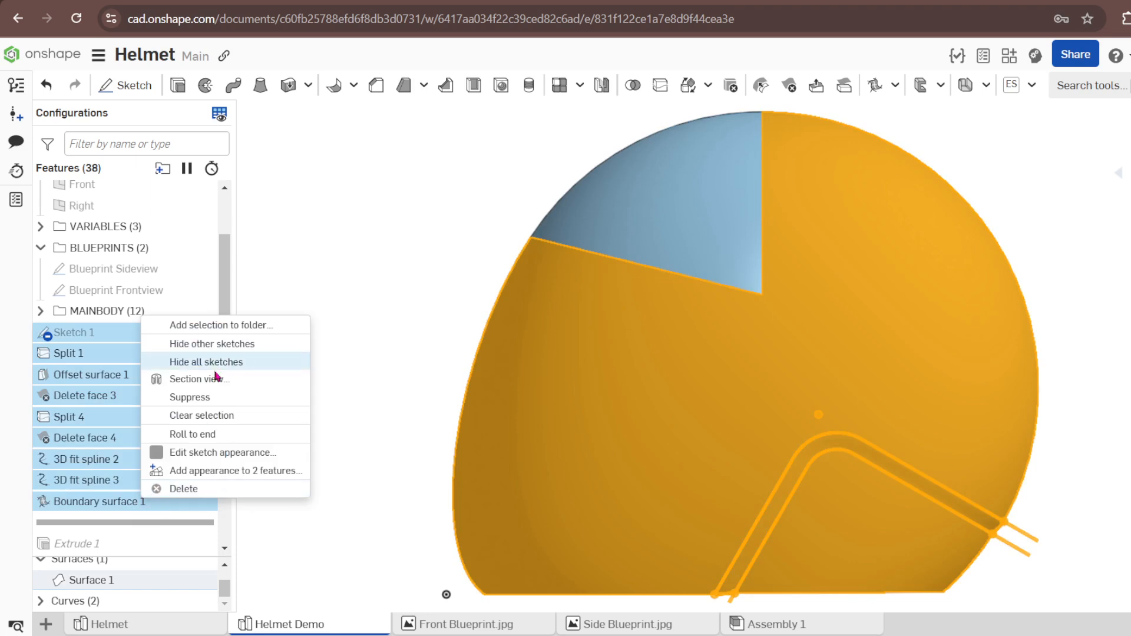
left_click(214, 398)
scroll(412, 322, "down", 3)
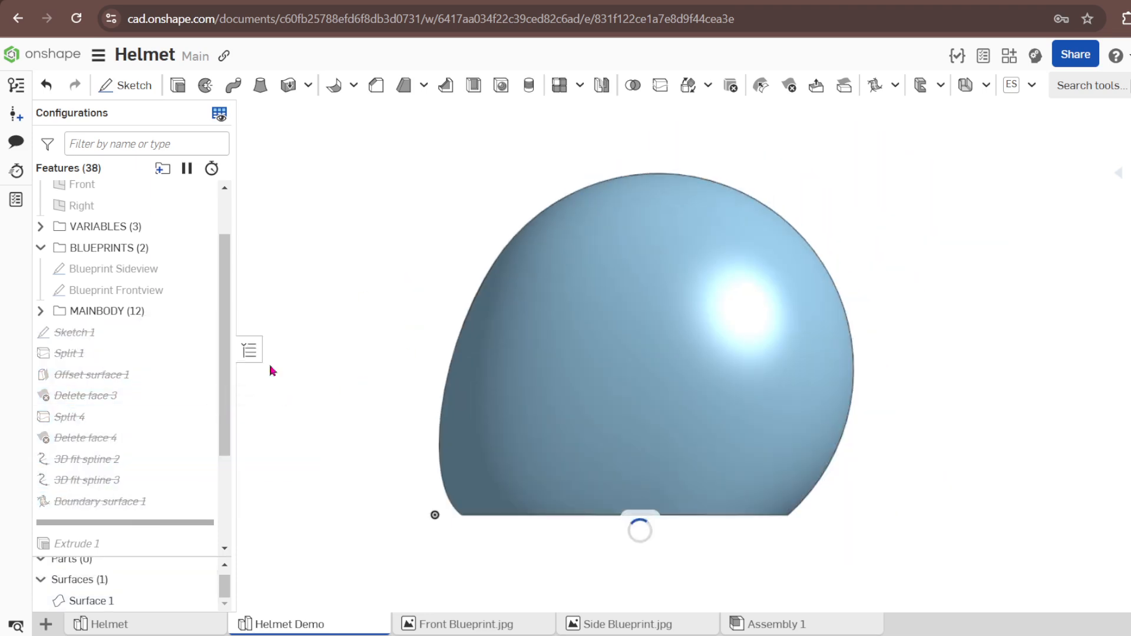
left_click_drag(146, 524, 147, 332)
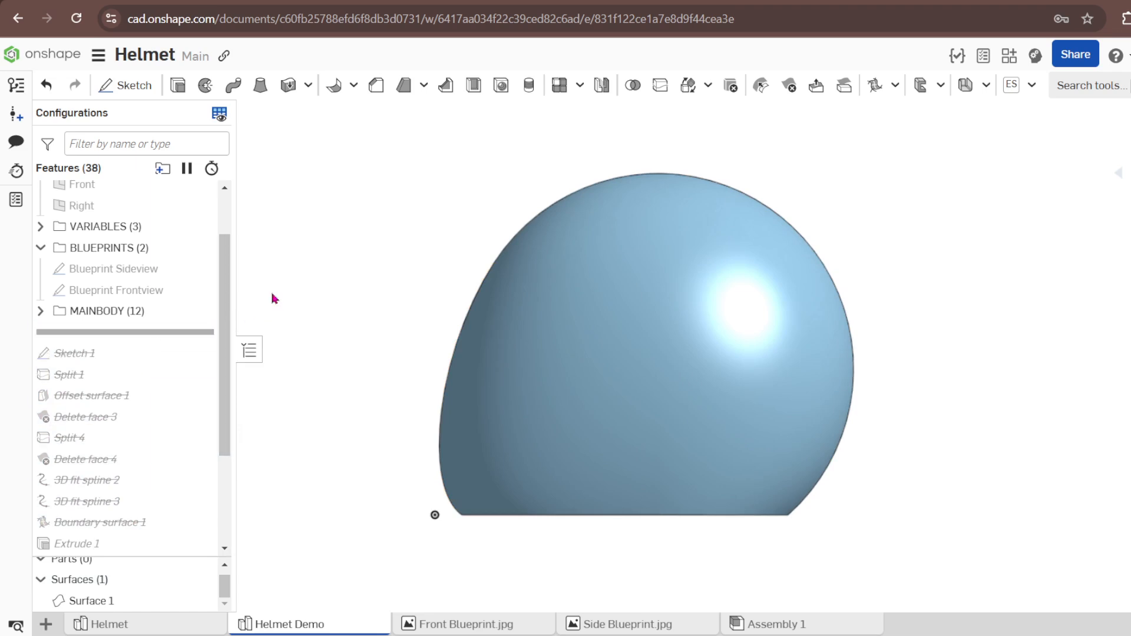
Show the Blueprint Sideview sketch over the helmet shell.
left_click(202, 266)
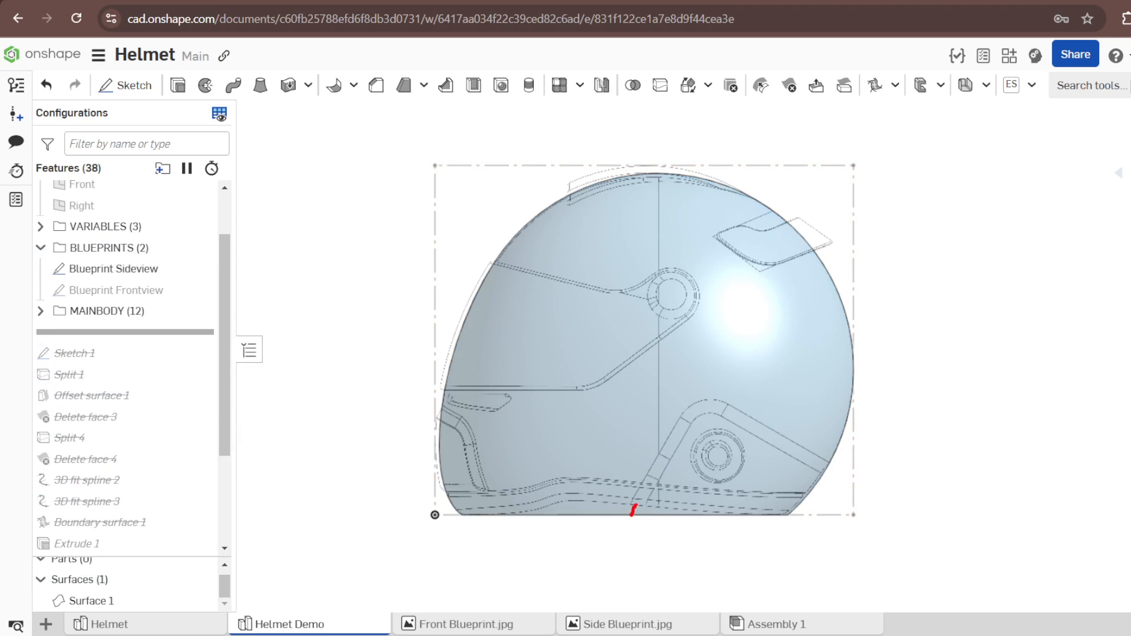
mouse_move(635, 505)
left_mouse_down()
mouse_move(667, 450)
mouse_move(762, 427)
mouse_move(831, 472)
left_mouse_up()
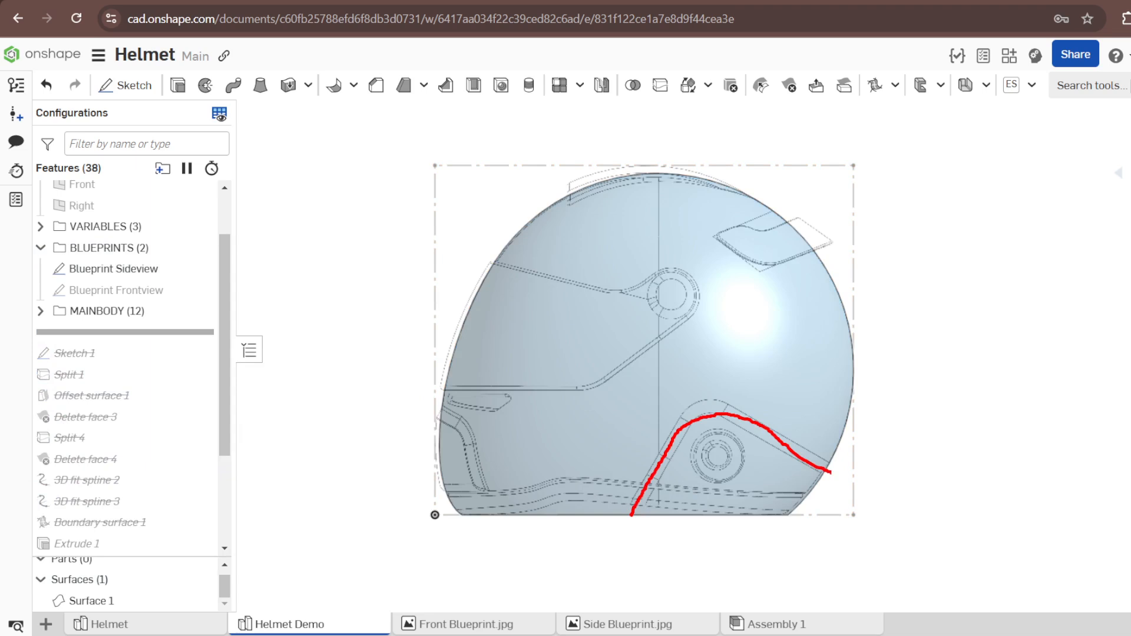
mouse_move(692, 476)
left_mouse_down()
mouse_move(738, 449)
mouse_move(732, 483)
left_mouse_up()
key("Escape")
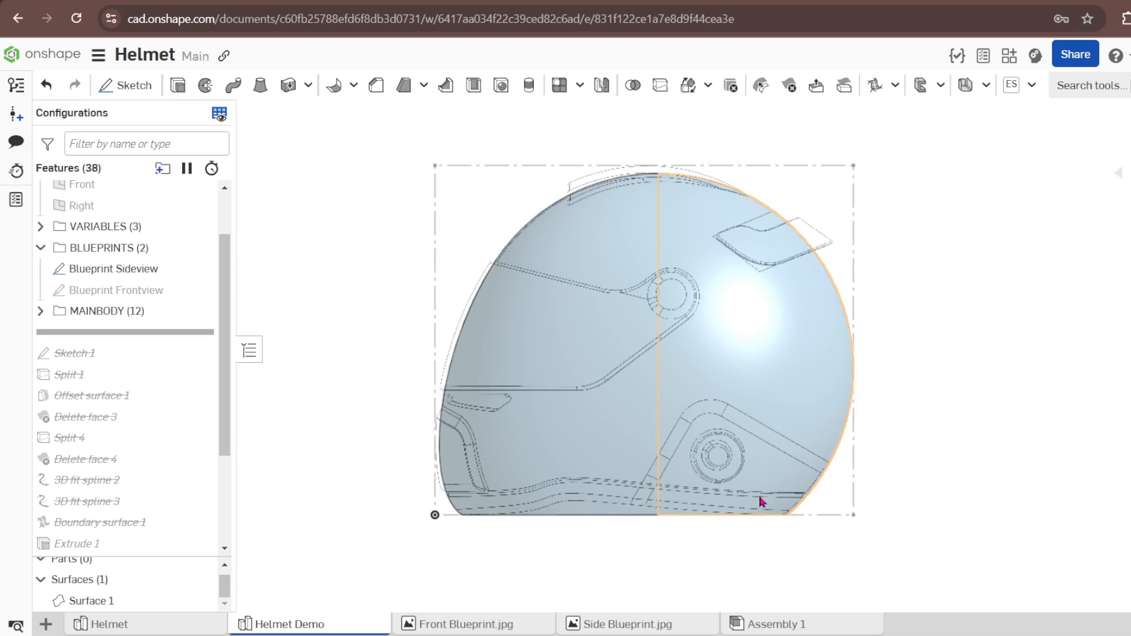
Examine the open half shell against the side blueprint from several angles, ending in the fitted right view.
scroll(760, 502, "up", 1)
right_click_drag(602, 513, 625, 459)
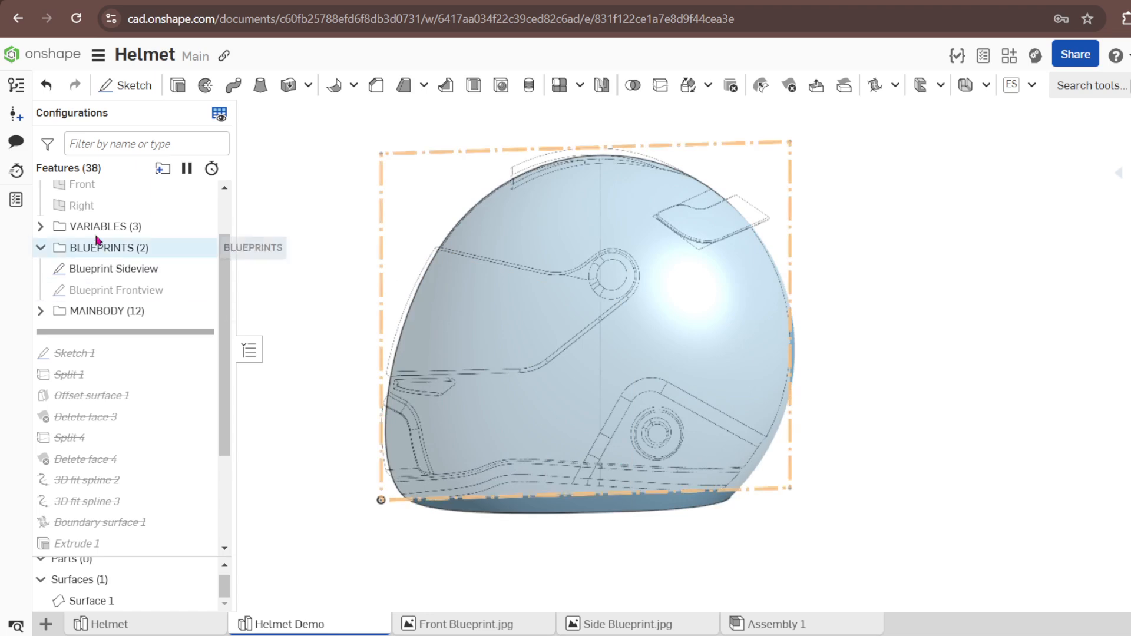
right_click_drag(528, 366, 654, 381)
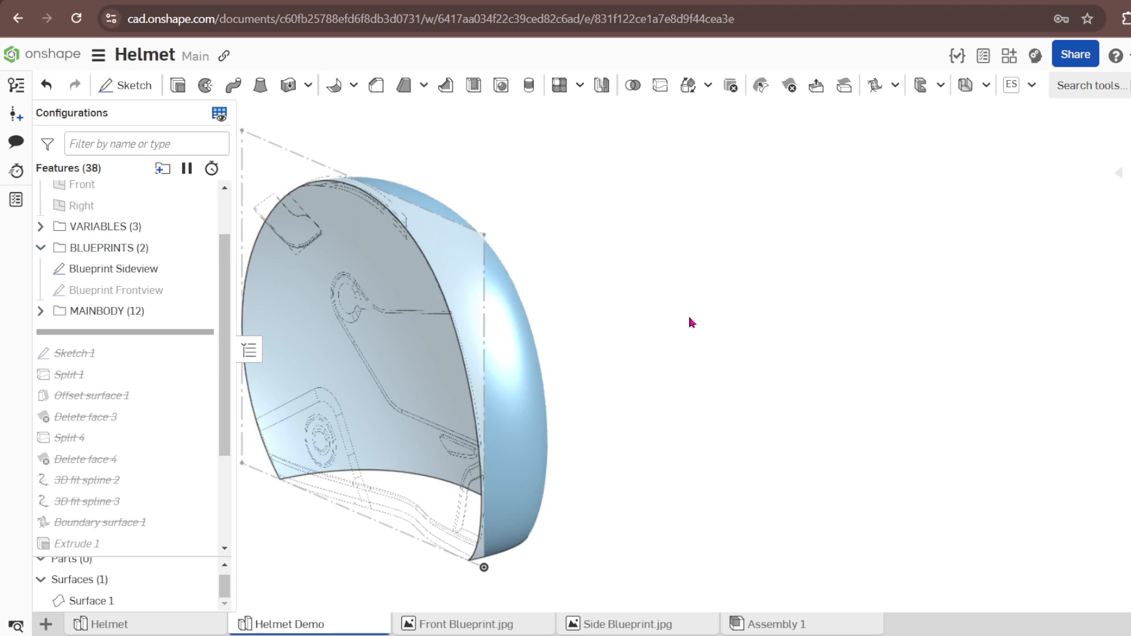
key("shift+1")
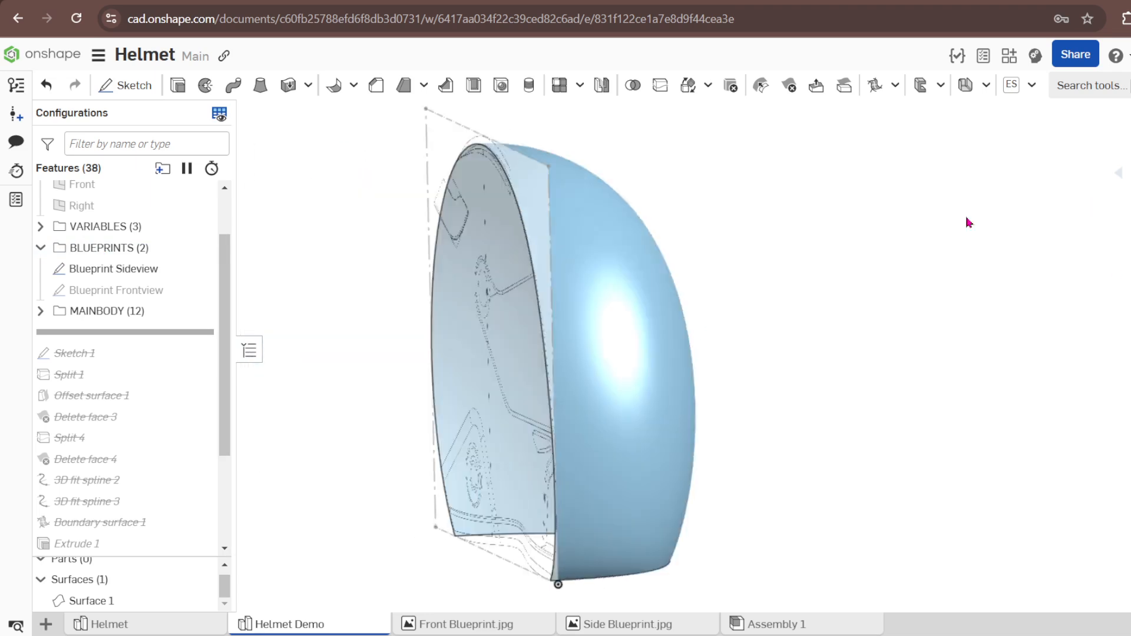
key("shift+4")
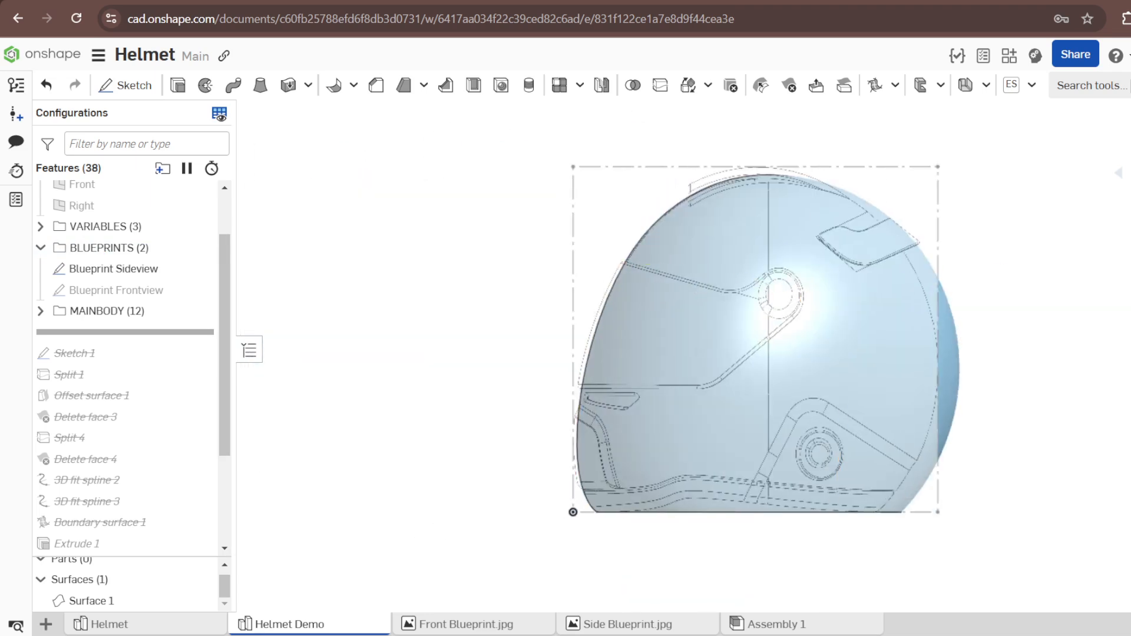
key("f")
scroll(703, 256, "down", 3)
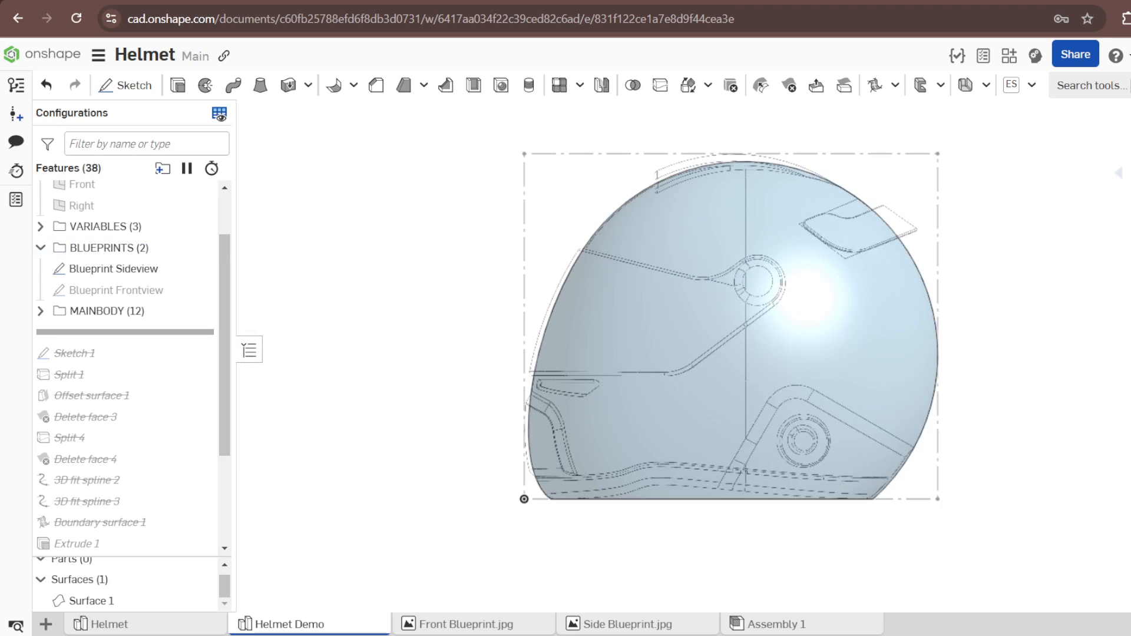
left_click(1118, 173)
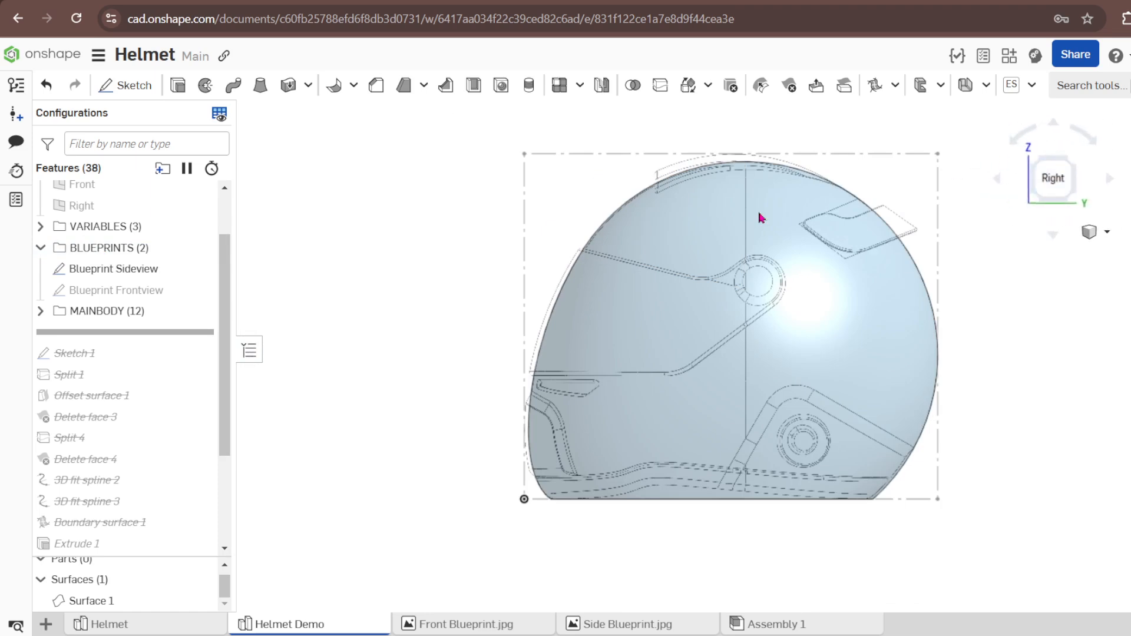
key("f")
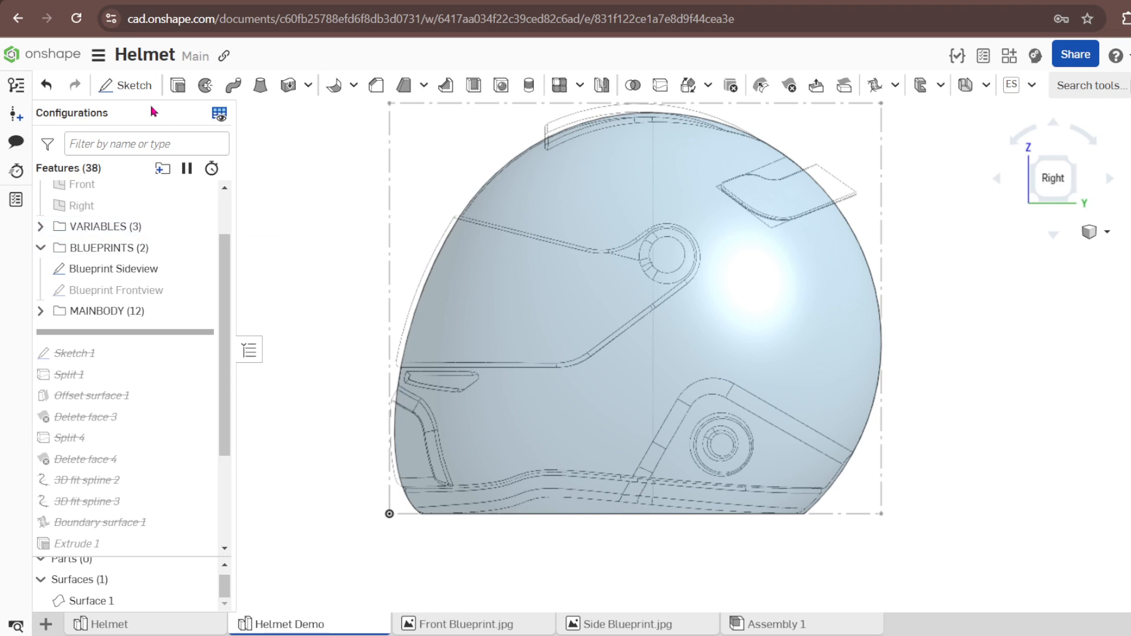
Sketch two connected lines, about 126 and 152 long, on the Right plane, tracing the side channel's outer edge from the base line to the rear border.
left_click(136, 87)
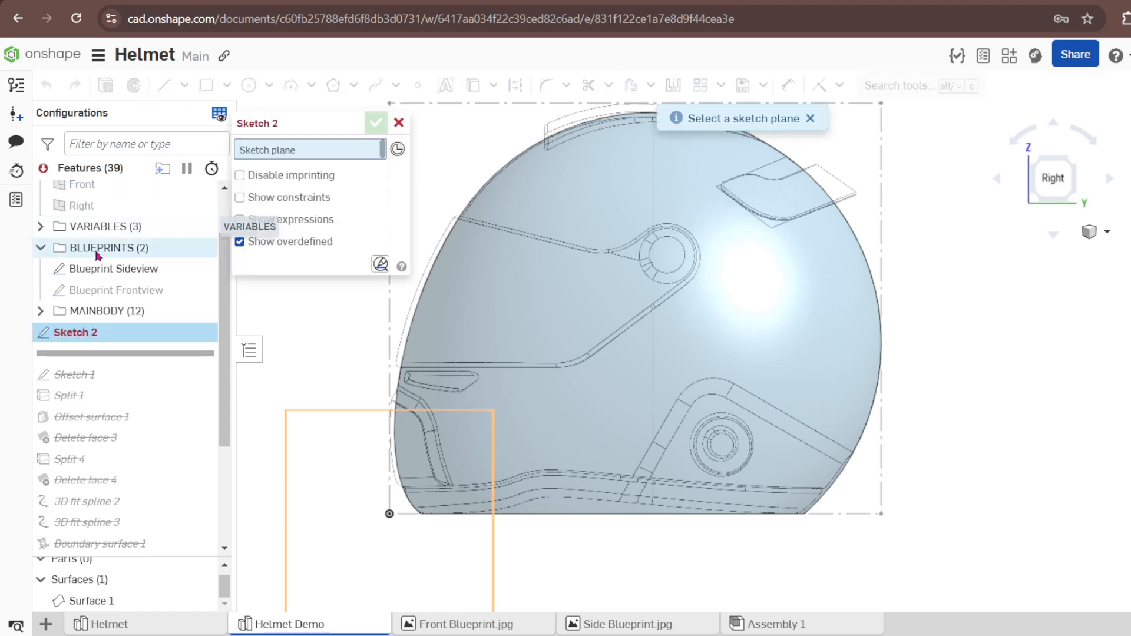
left_click(87, 207)
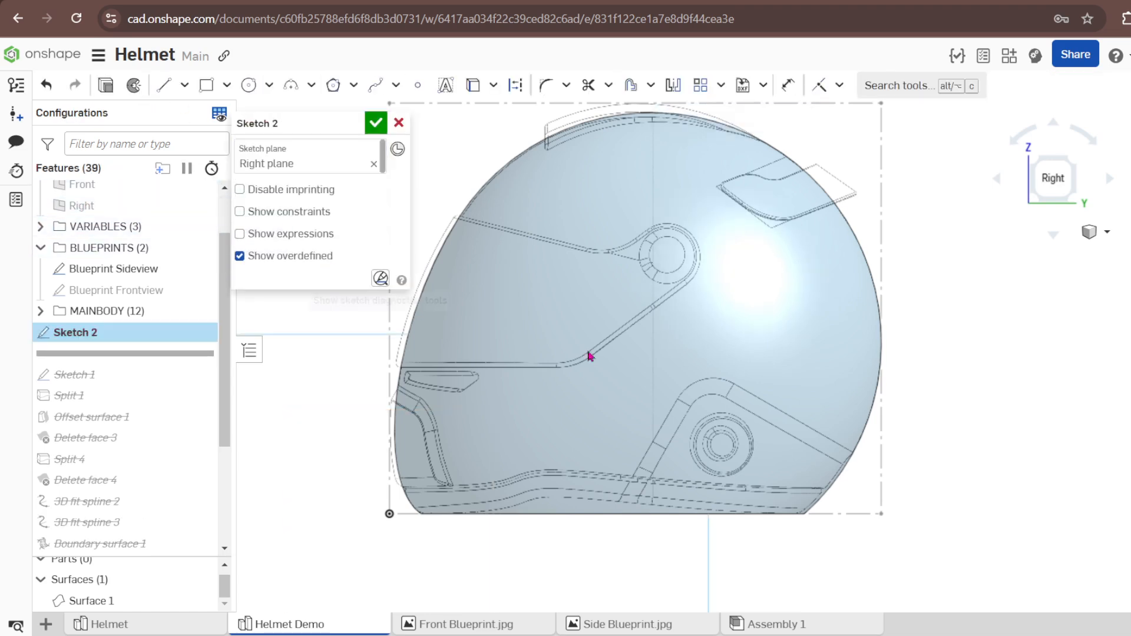
scroll(877, 512, "up", 3)
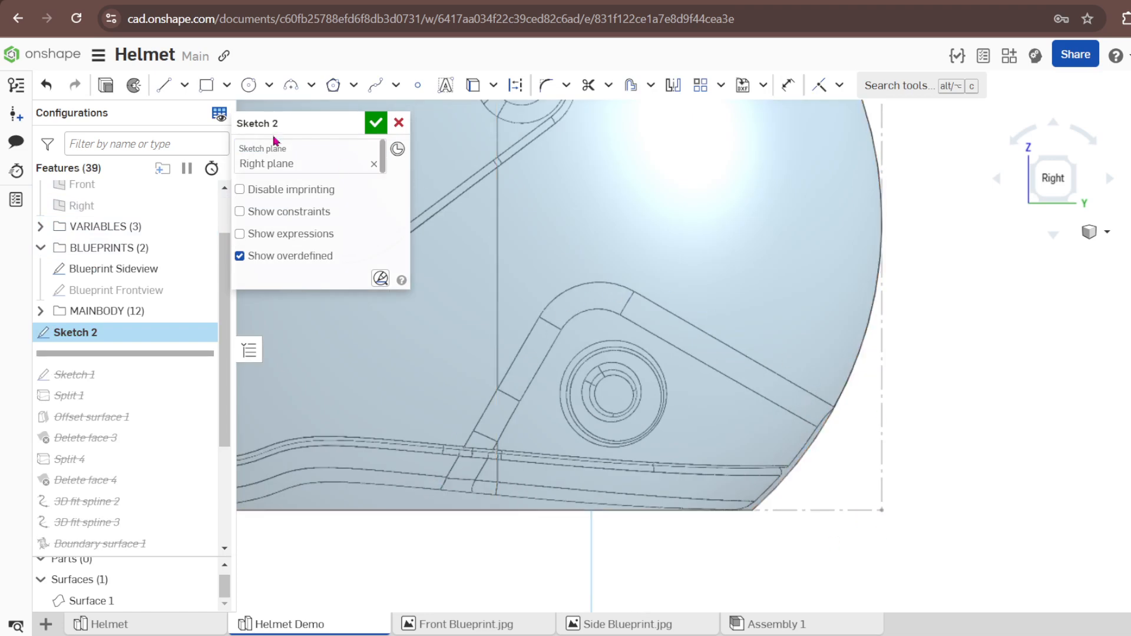
left_click(163, 85)
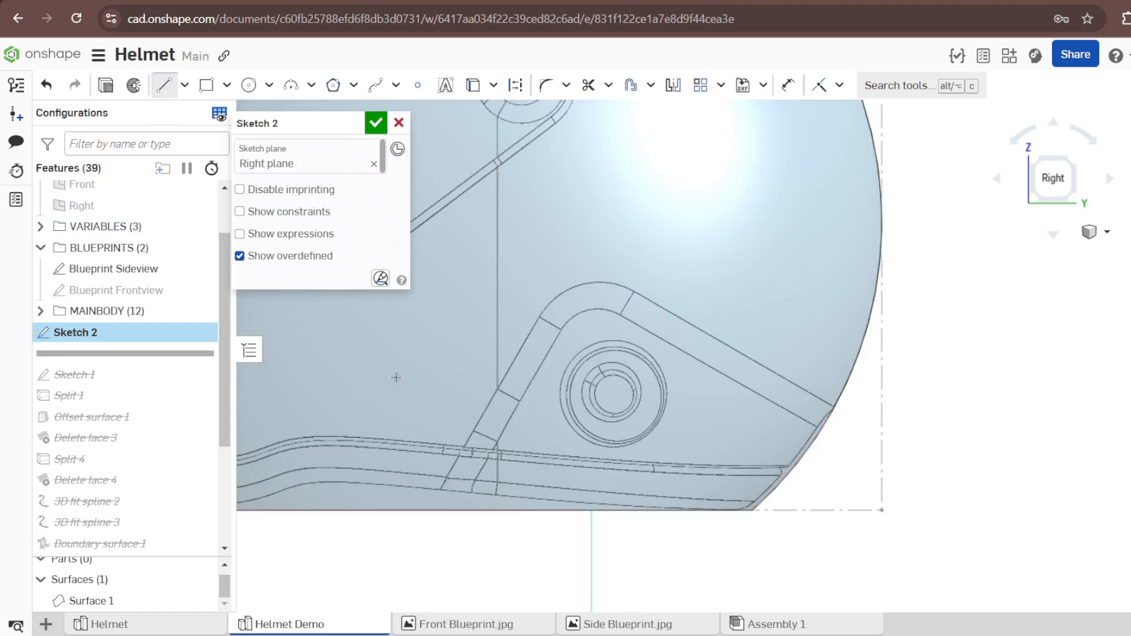
left_click(427, 510)
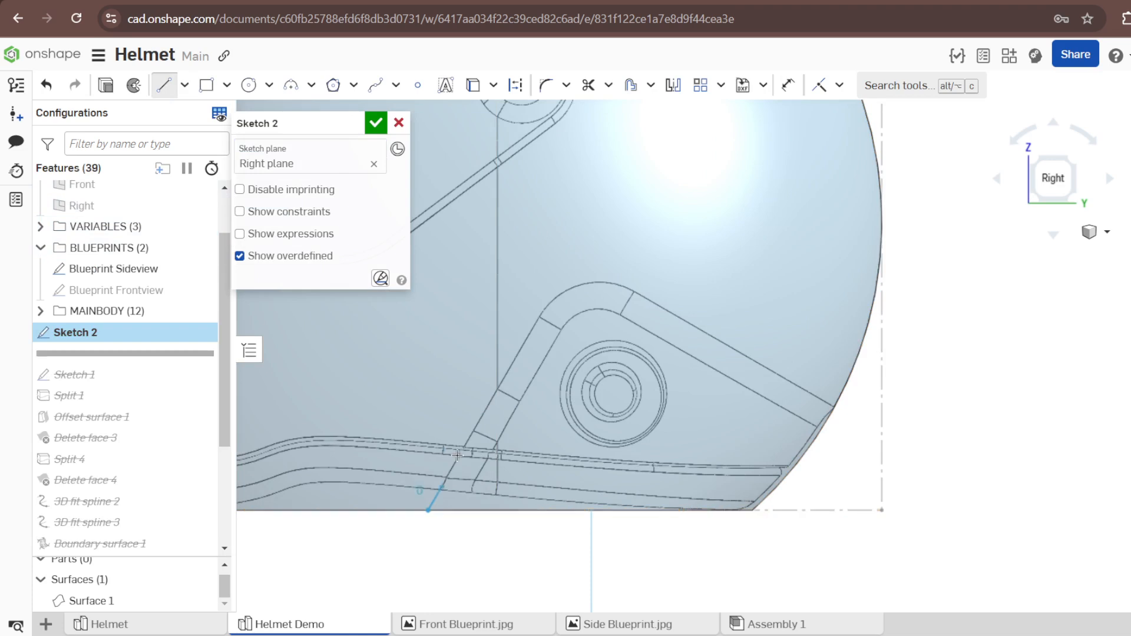
left_click(576, 257)
left_click(882, 434)
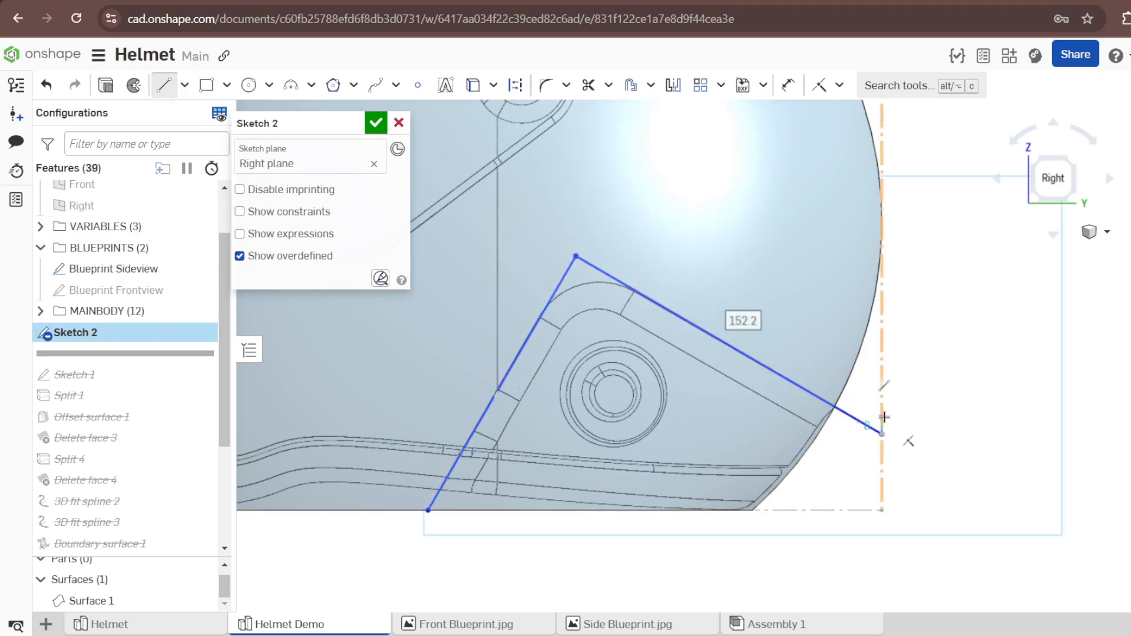
key("Escape")
Dimension the vertical distance from the rear line's endpoint to the lower rear corner of the blueprint border as 32.
key("d")
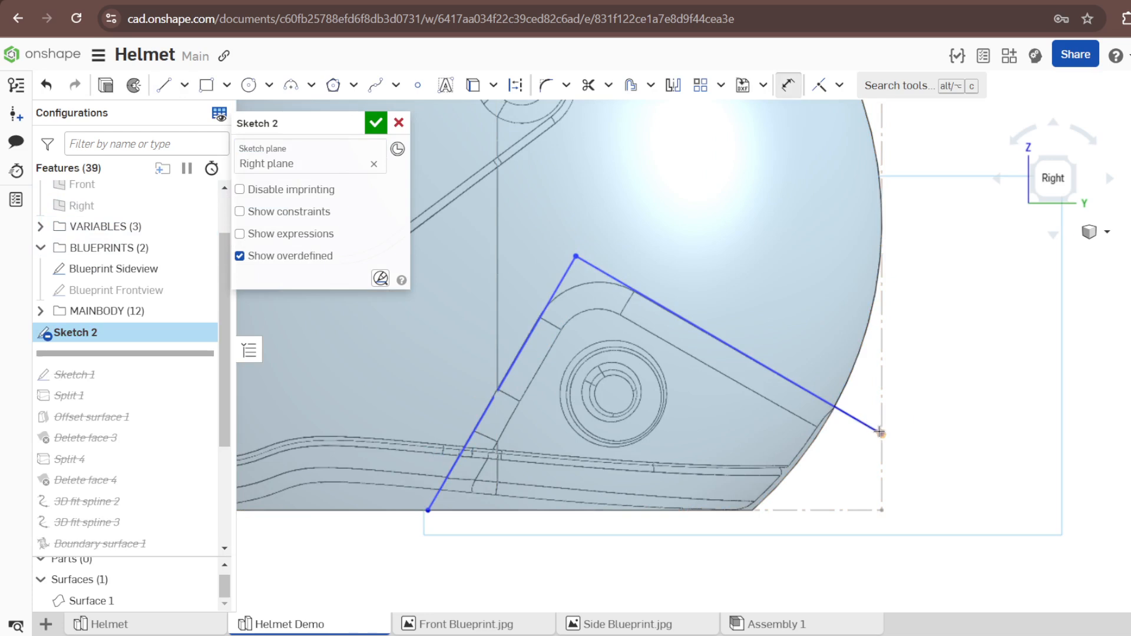
left_click(882, 434)
left_click(882, 510)
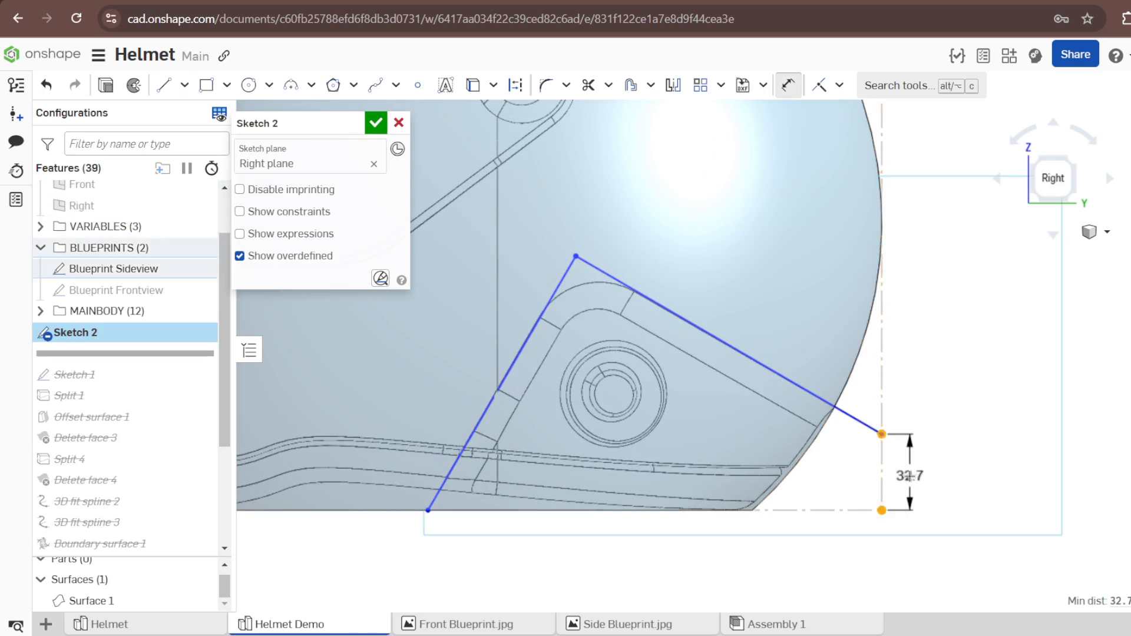
left_click(909, 474)
type("32")
key("Return")
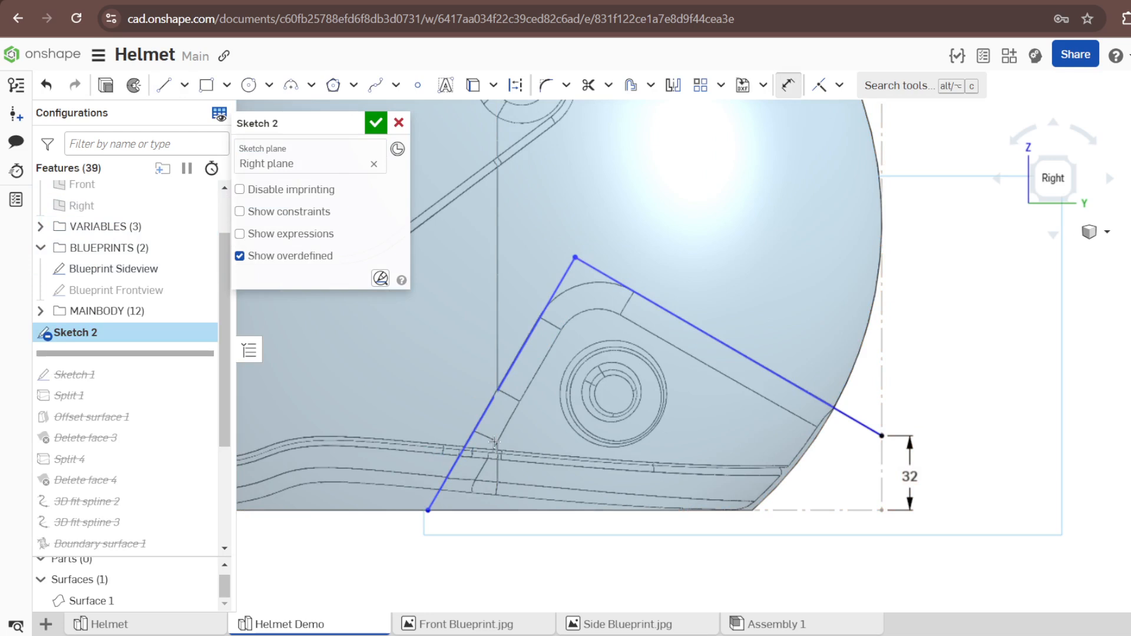
Set the angle between the front sloping line and the blueprint's base line to 60 degrees.
left_click(494, 400)
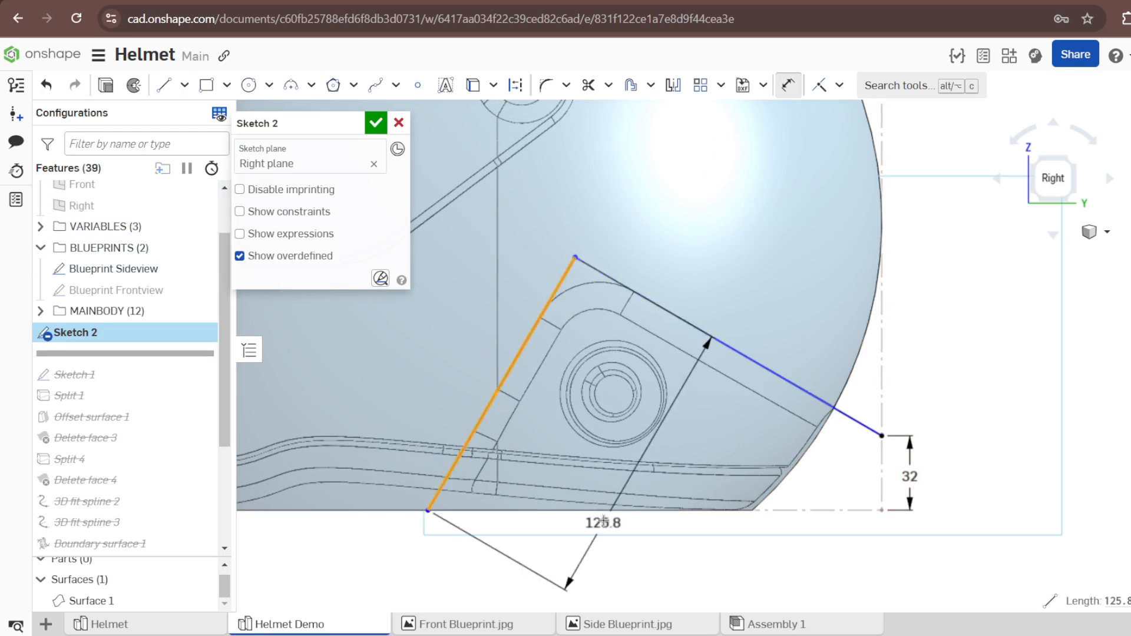
left_click(601, 510)
left_click(614, 466)
type("6")
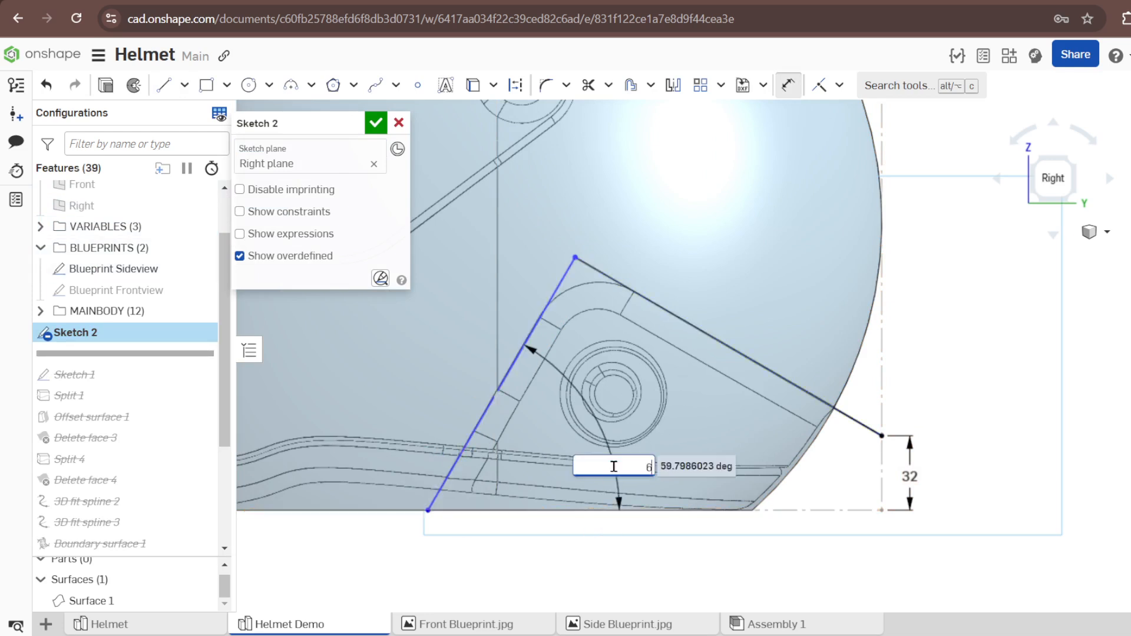
type("0")
key("Return")
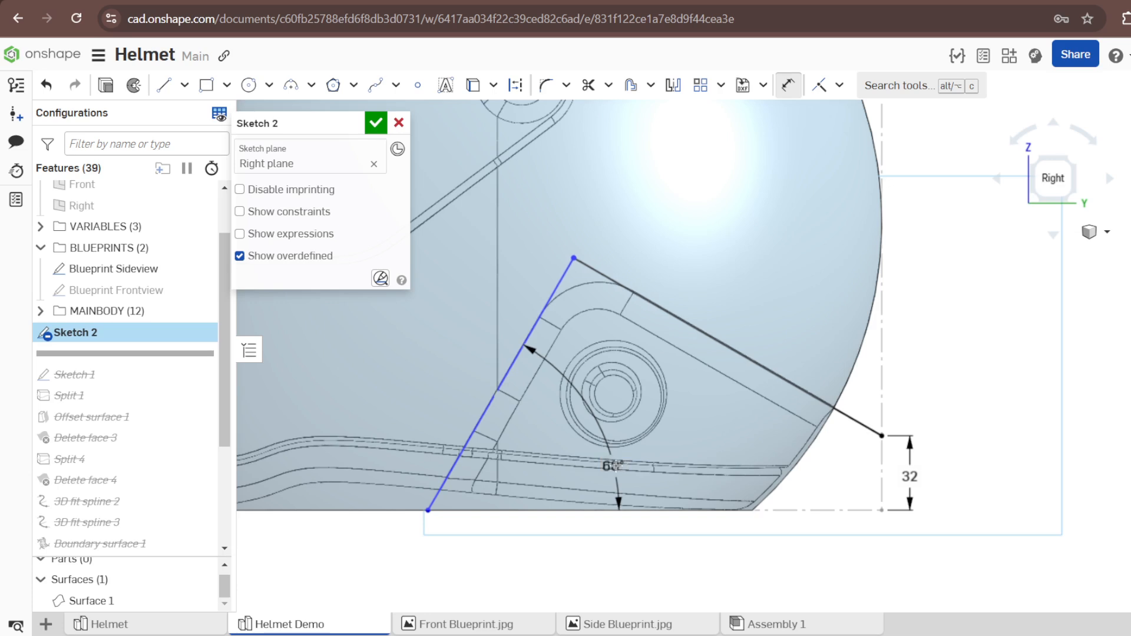
Dimension the horizontal distance from the sketch's upper corner to the blueprint's vertical rear border as 132.
left_click(572, 258)
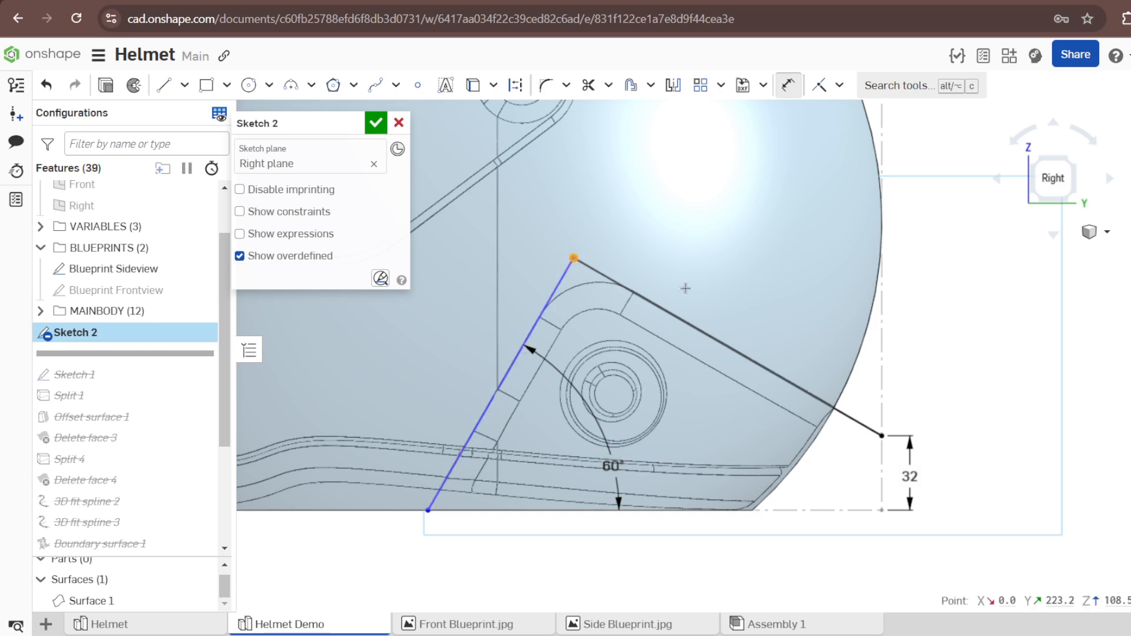
left_click(881, 306)
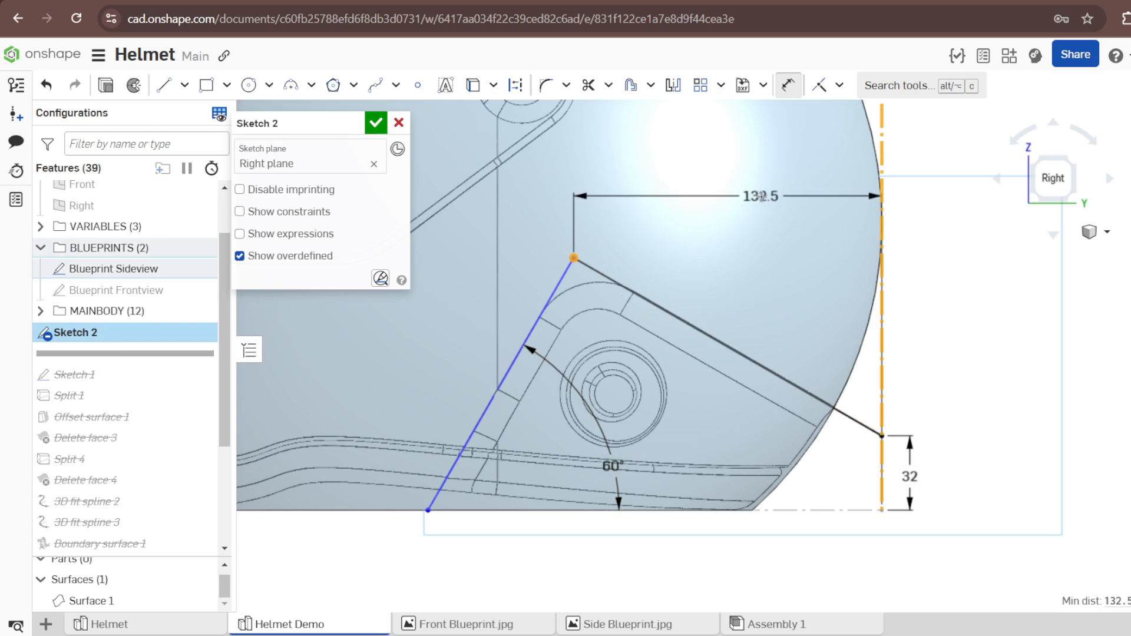
left_click(762, 196)
type("132")
key("Return")
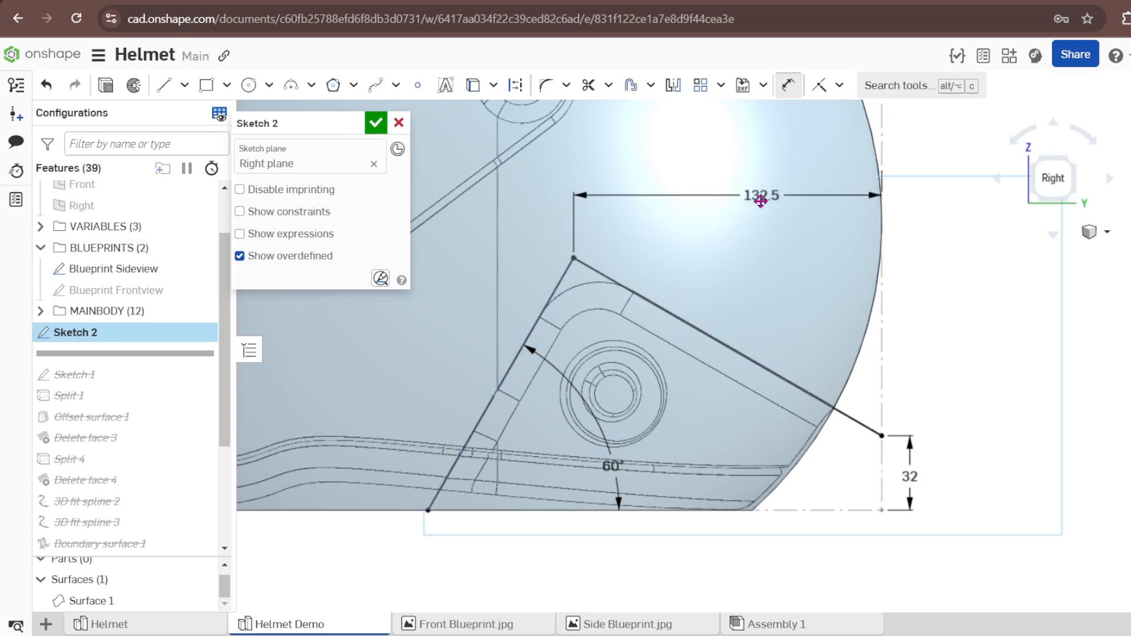
Round the corner between the two sketch lines with a 30 mm sketch fillet and finish the sketch.
key("ctrl+f")
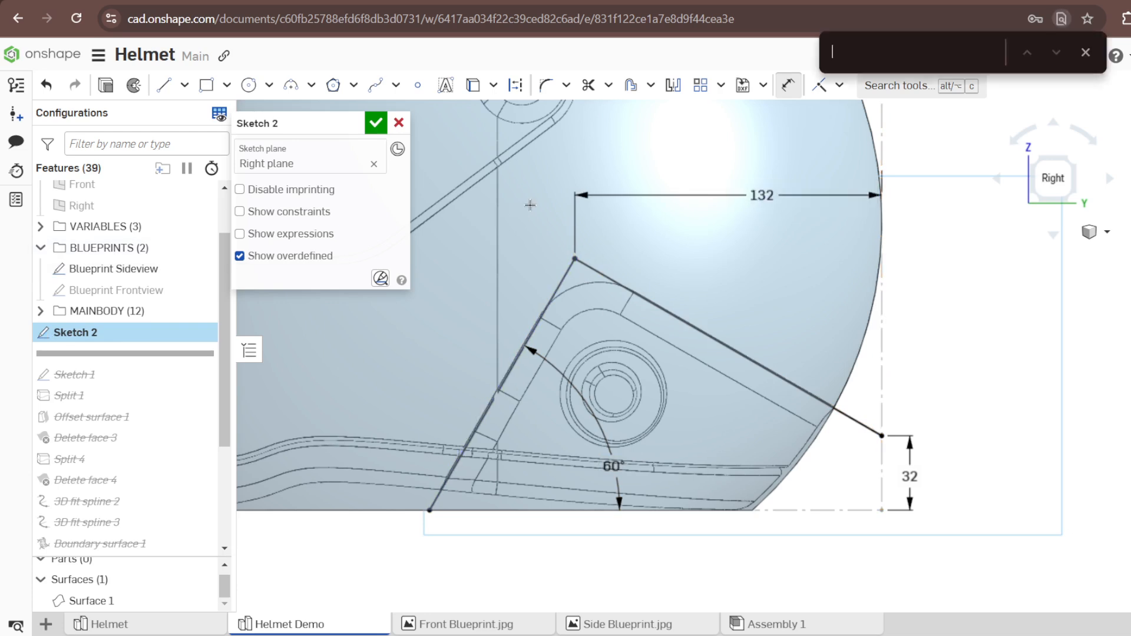
left_click(1087, 57)
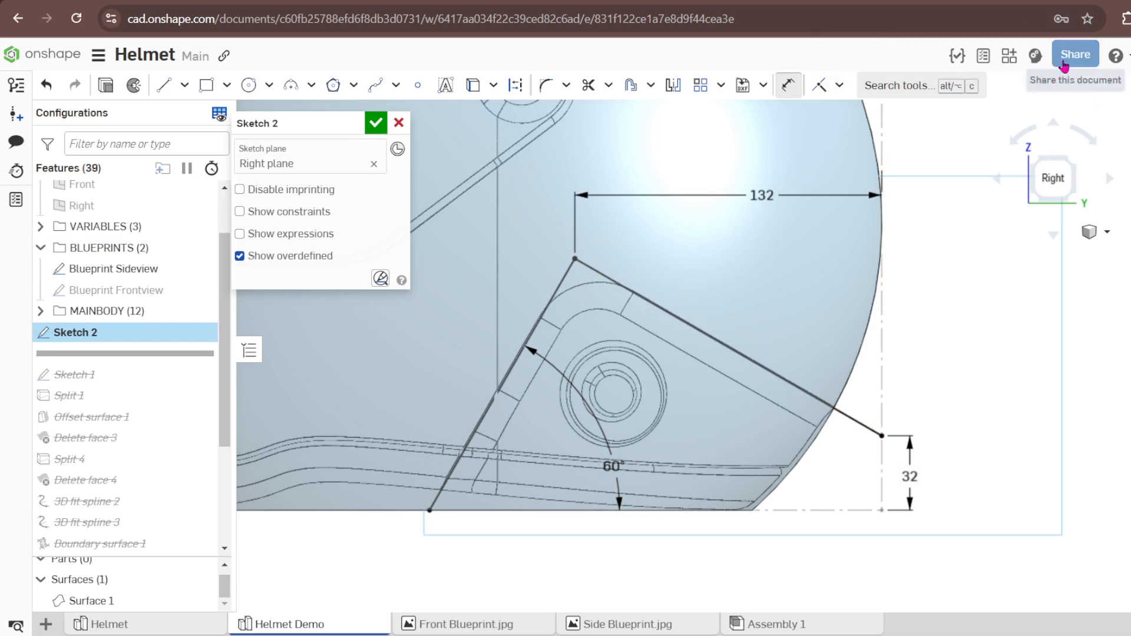
left_click(548, 88)
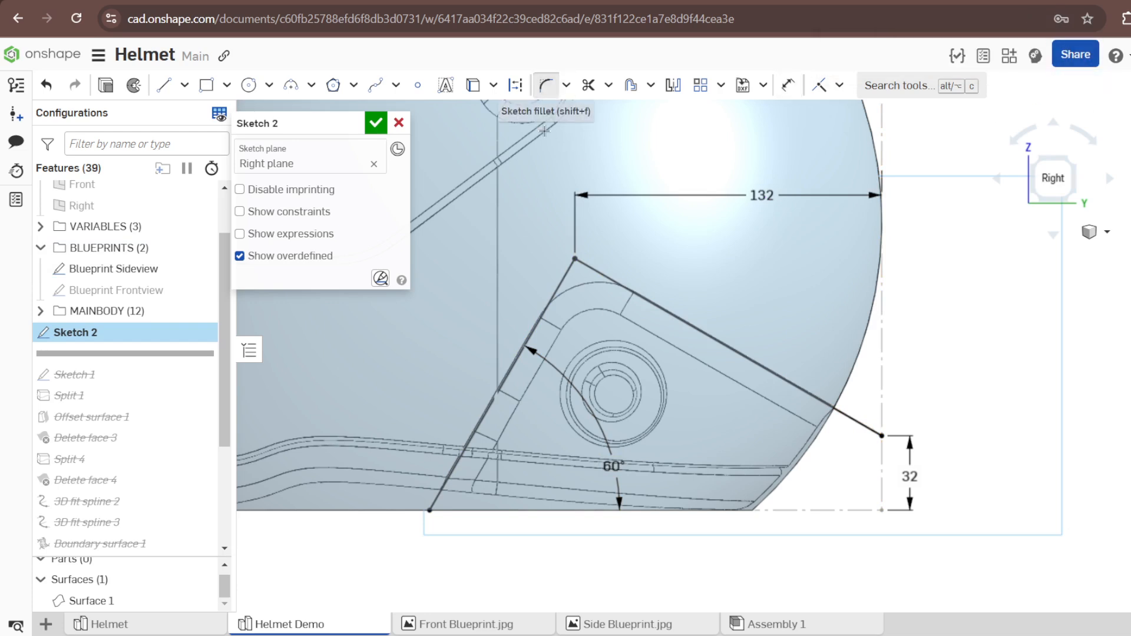
left_click(576, 258)
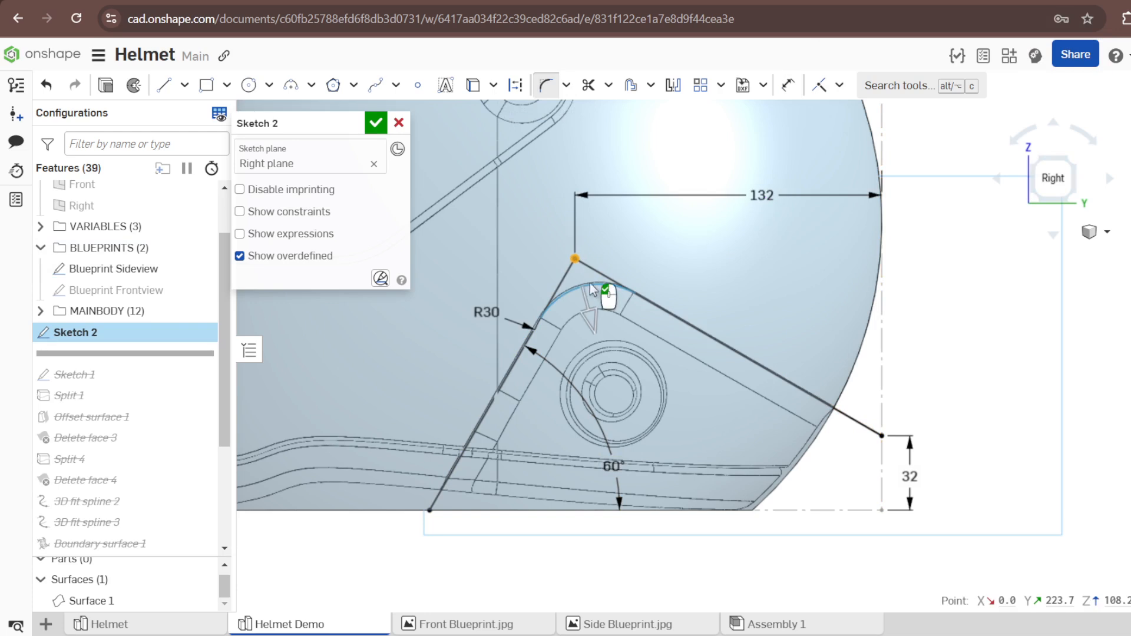
left_click(958, 336)
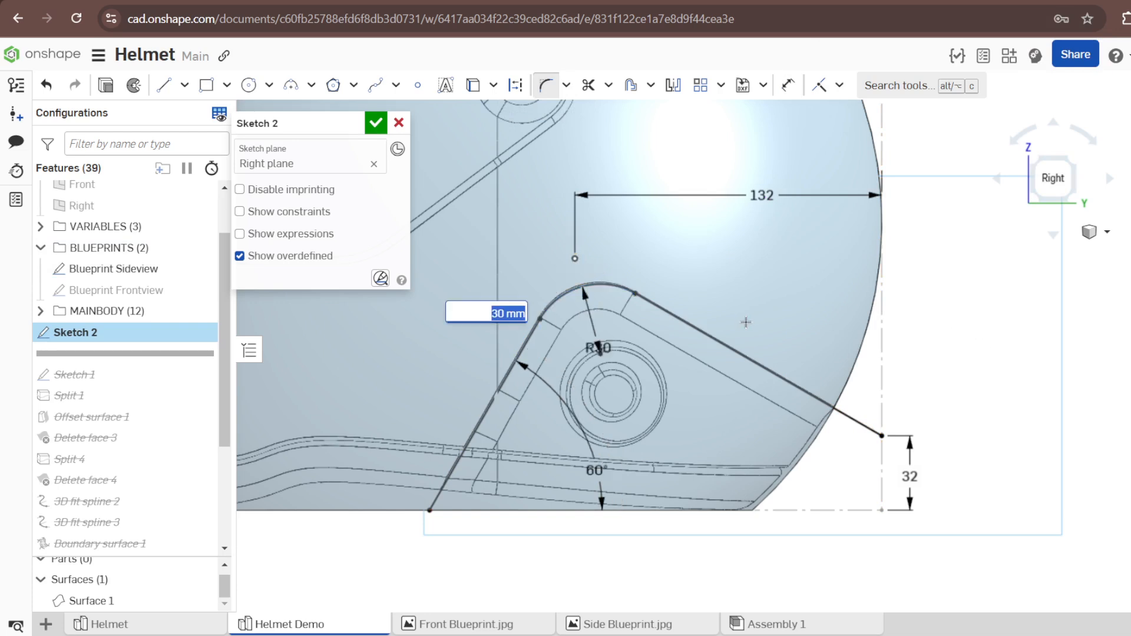
key("Return")
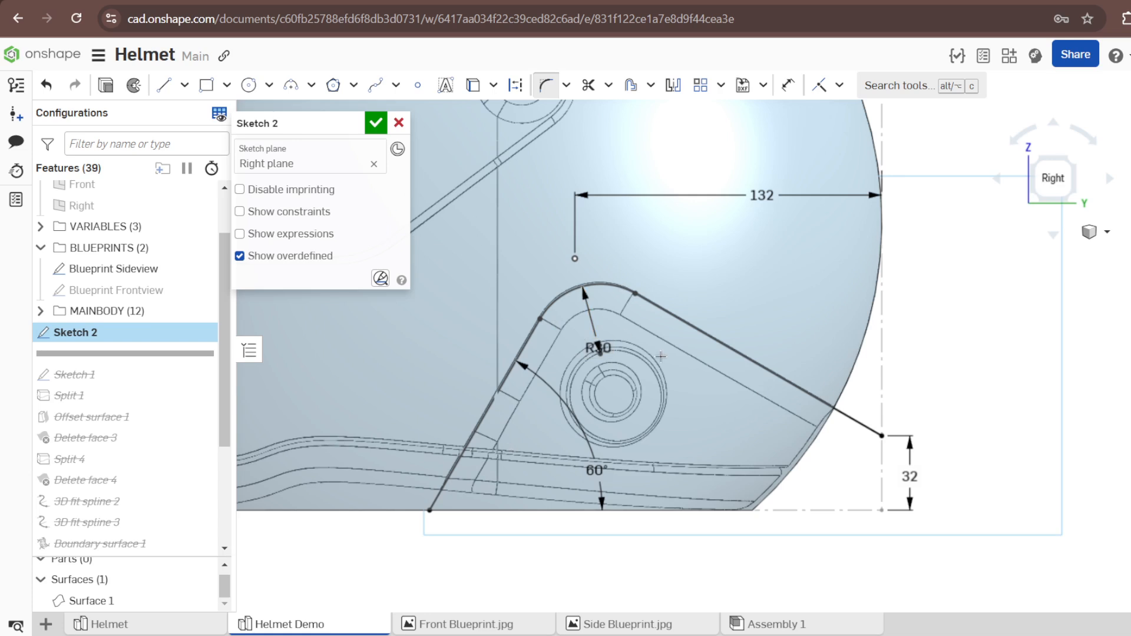
left_click(375, 122)
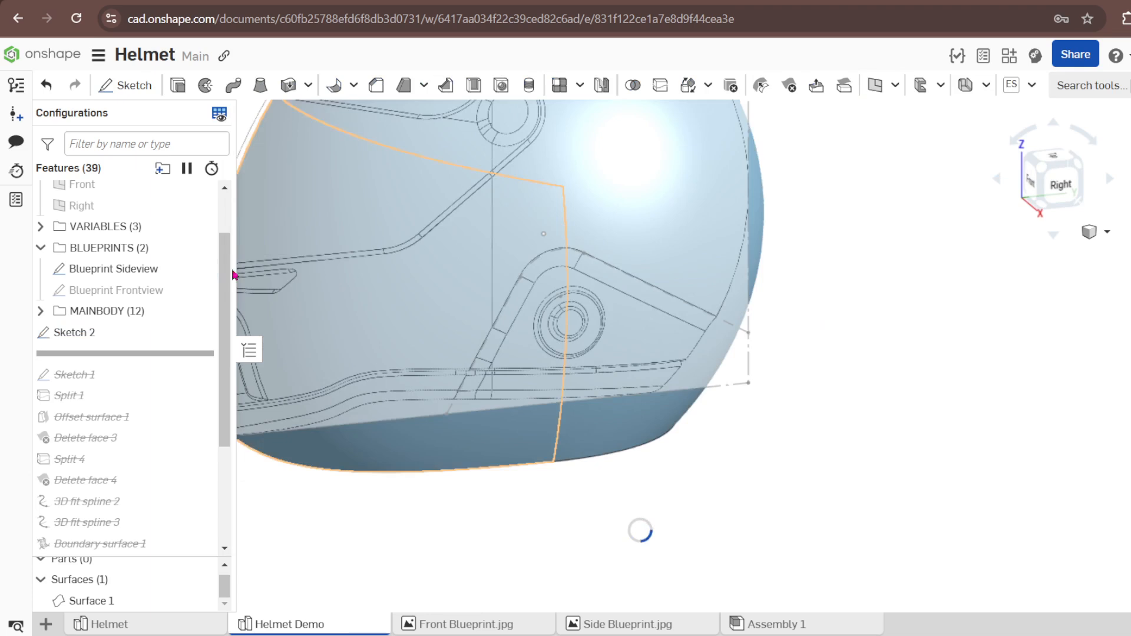
Hide the Blueprint Sideview sketch so only the shell and the new channel sketch remain displayed.
left_click(202, 269)
mouse_move(557, 324)
right_mouse_down()
mouse_move(714, 318)
mouse_move(570, 324)
right_mouse_up()
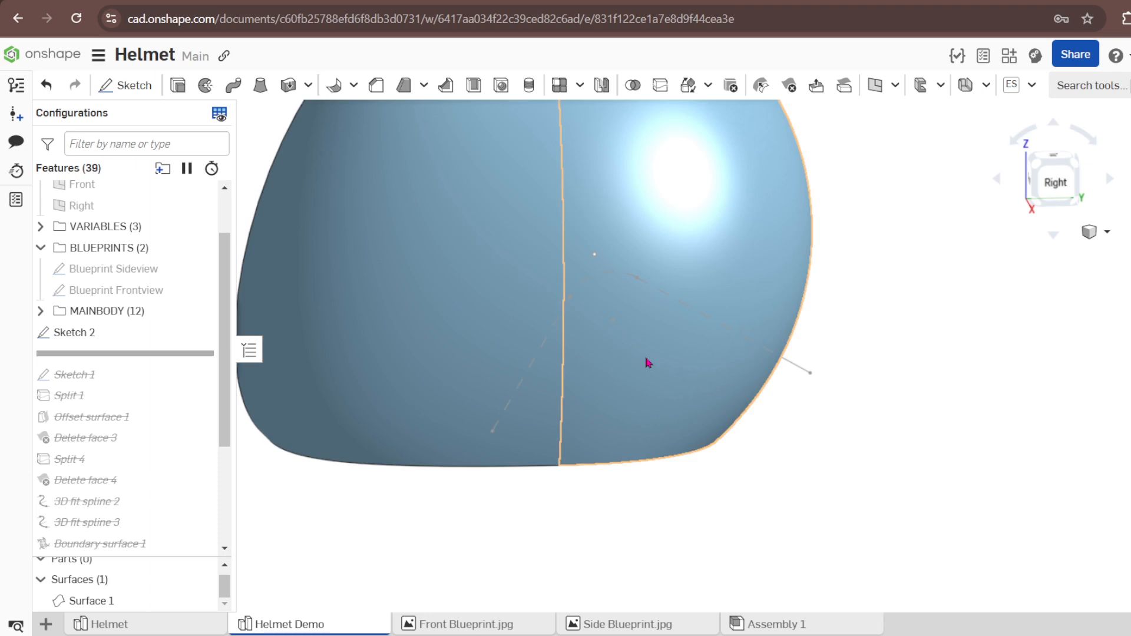
left_click_drag(900, 240, 831, 355)
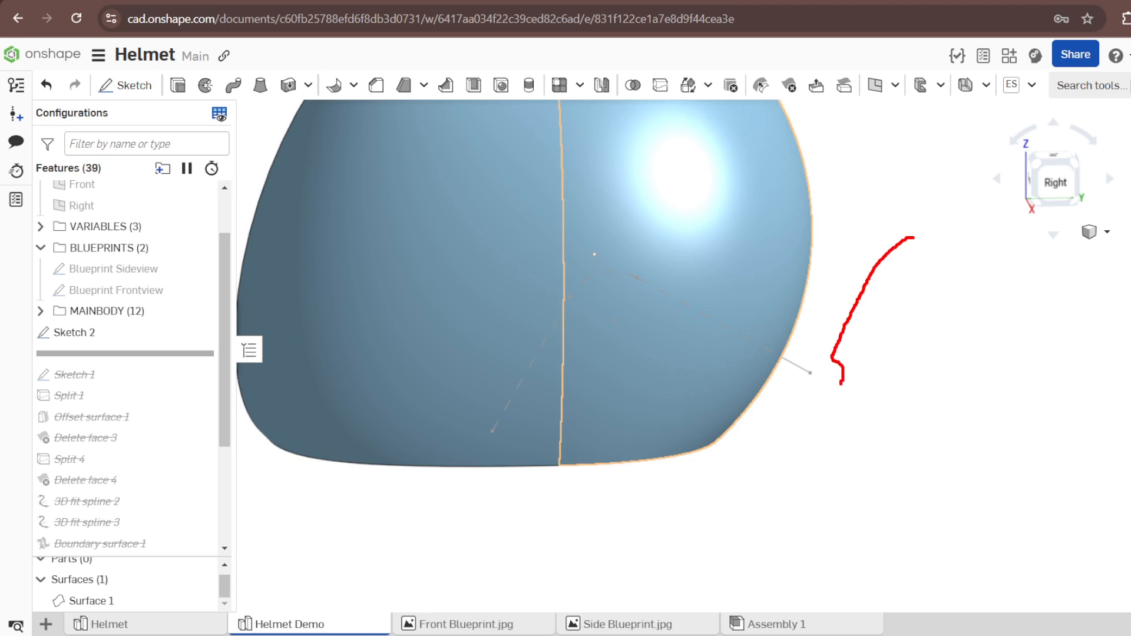
left_click_drag(777, 406, 814, 407)
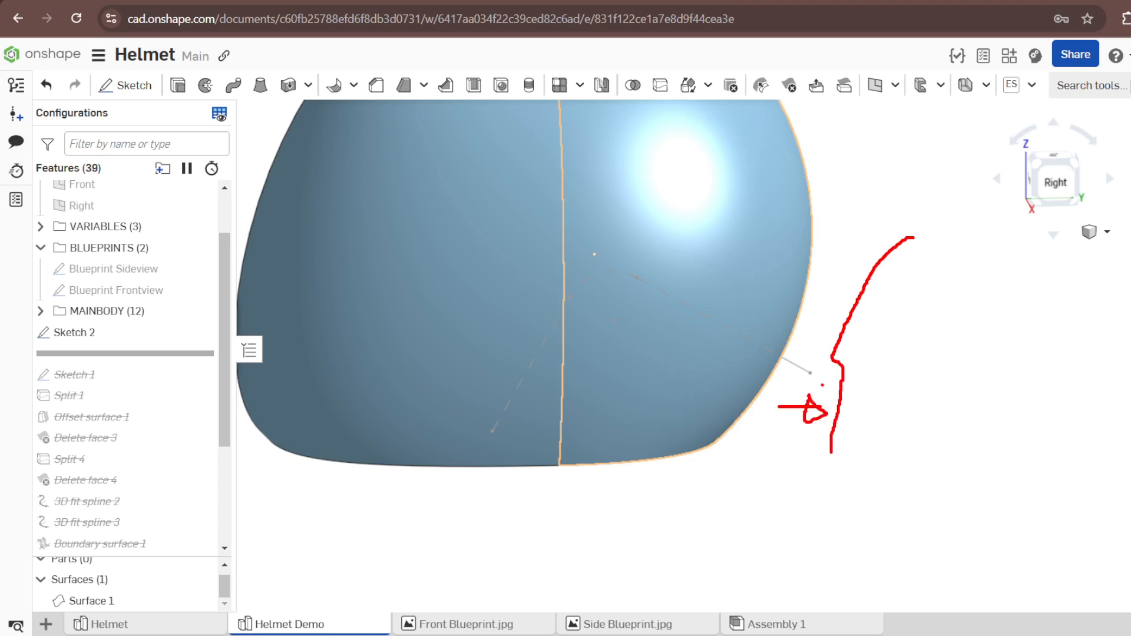
key("Escape")
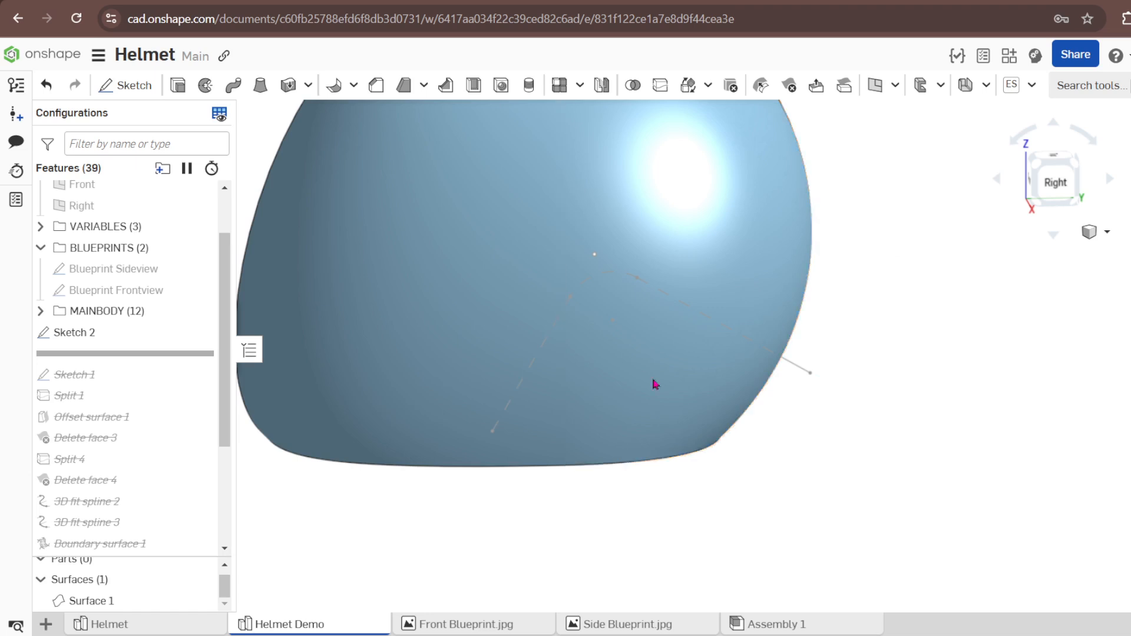
scroll(655, 379, "down", 3)
right_click_drag(660, 372, 722, 371)
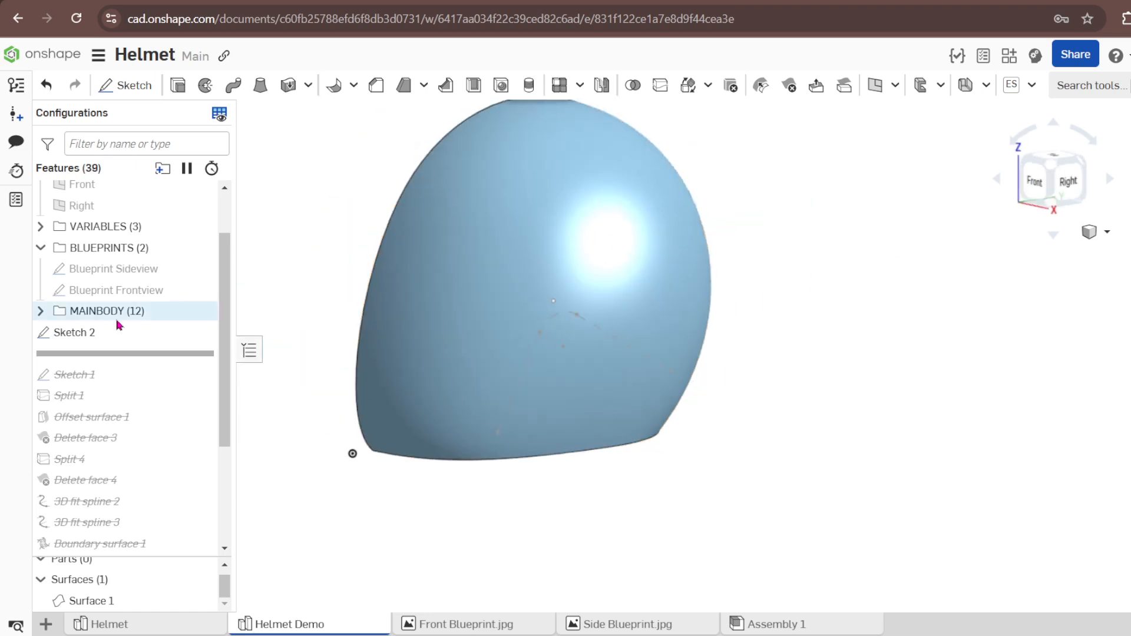
Examine in the right view how the Sketch 2 profile crosses the shell's front and rear side faces.
left_click(91, 337)
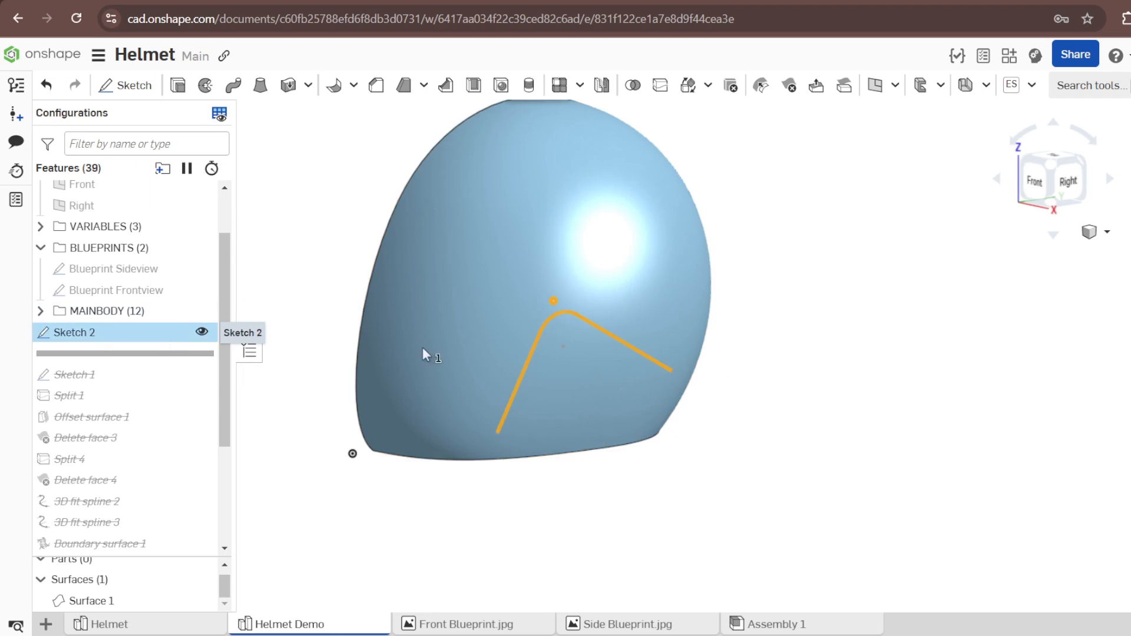
key("n")
left_click(1052, 184)
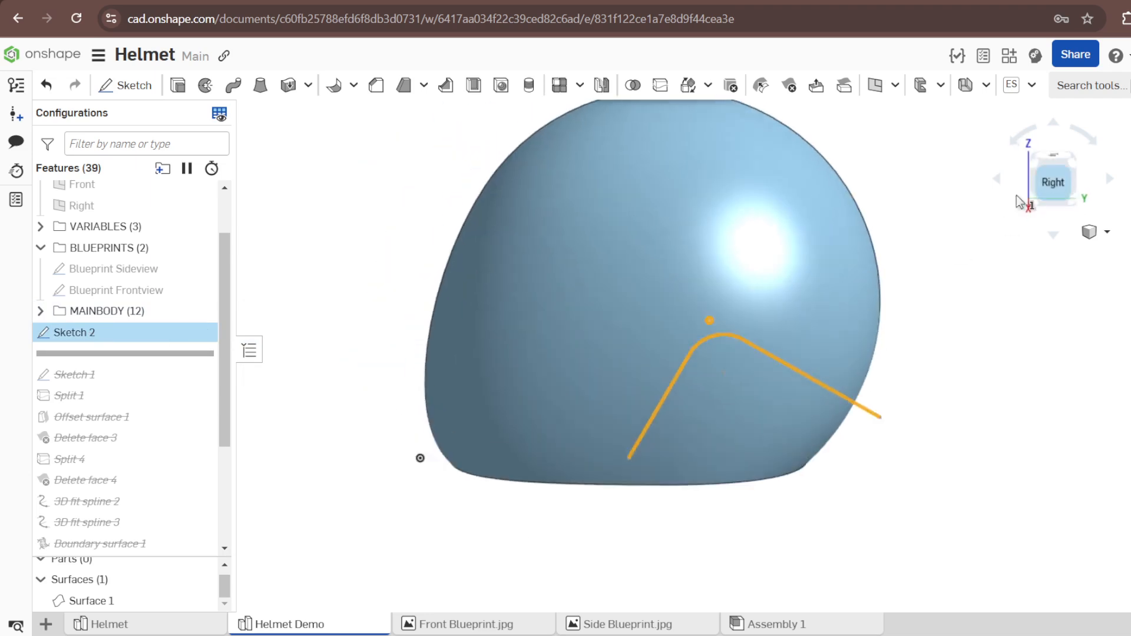
left_click(901, 323)
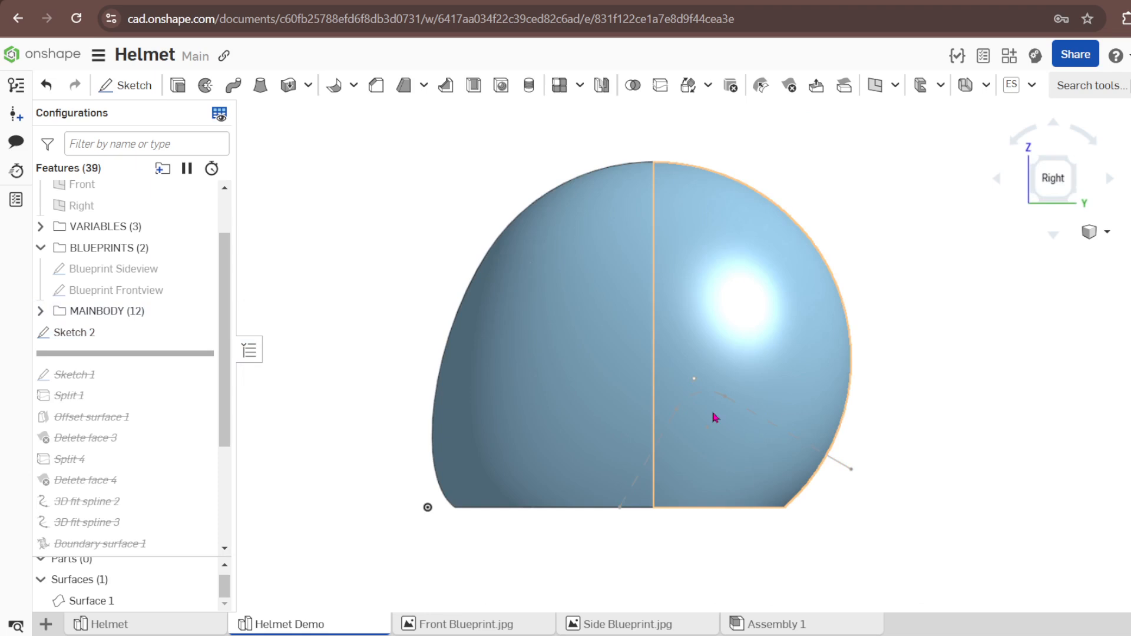
left_click(726, 329)
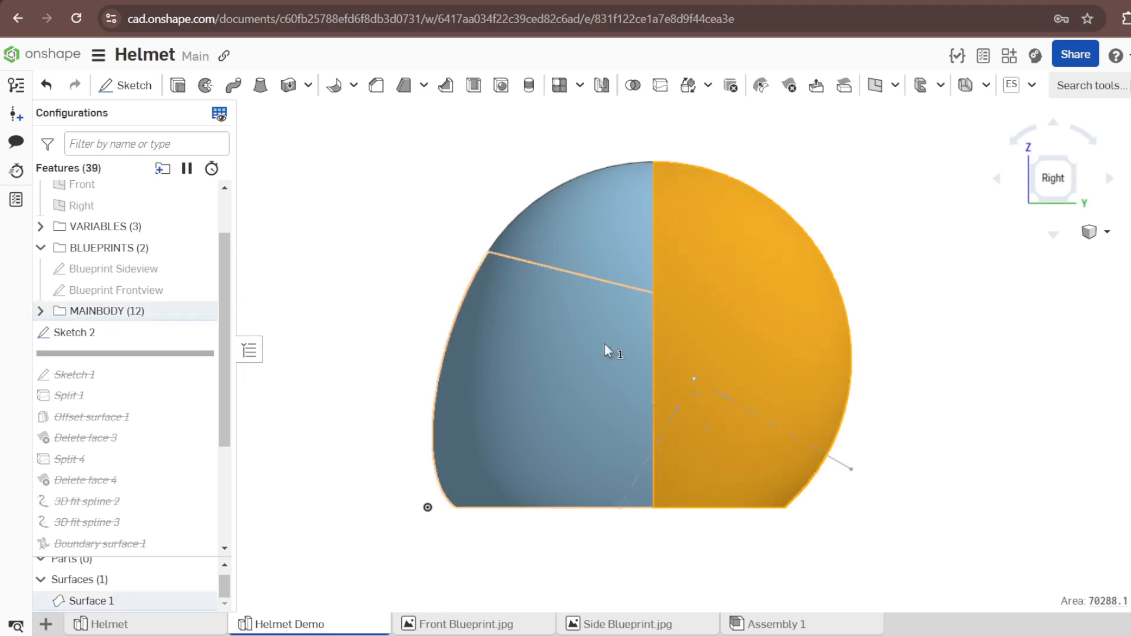
left_click(607, 348)
left_click(927, 348)
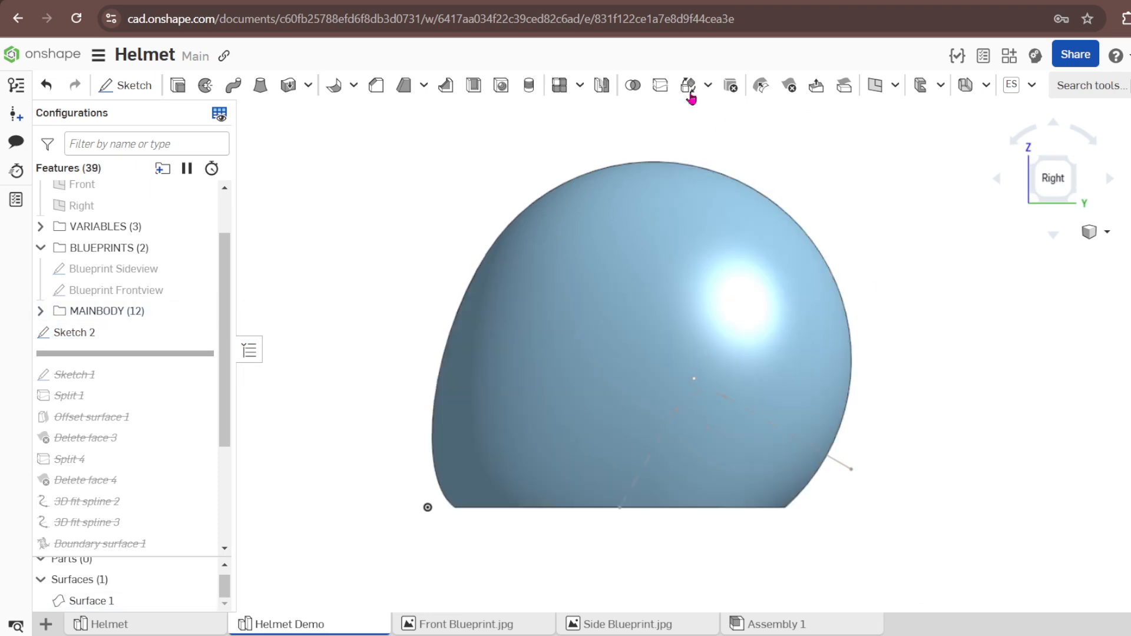
Split the Boundary surface 2 and Back_Surface side faces with the three edges of Sketch 2, projected along the sketch plane direction.
left_click(659, 87)
left_click(381, 147)
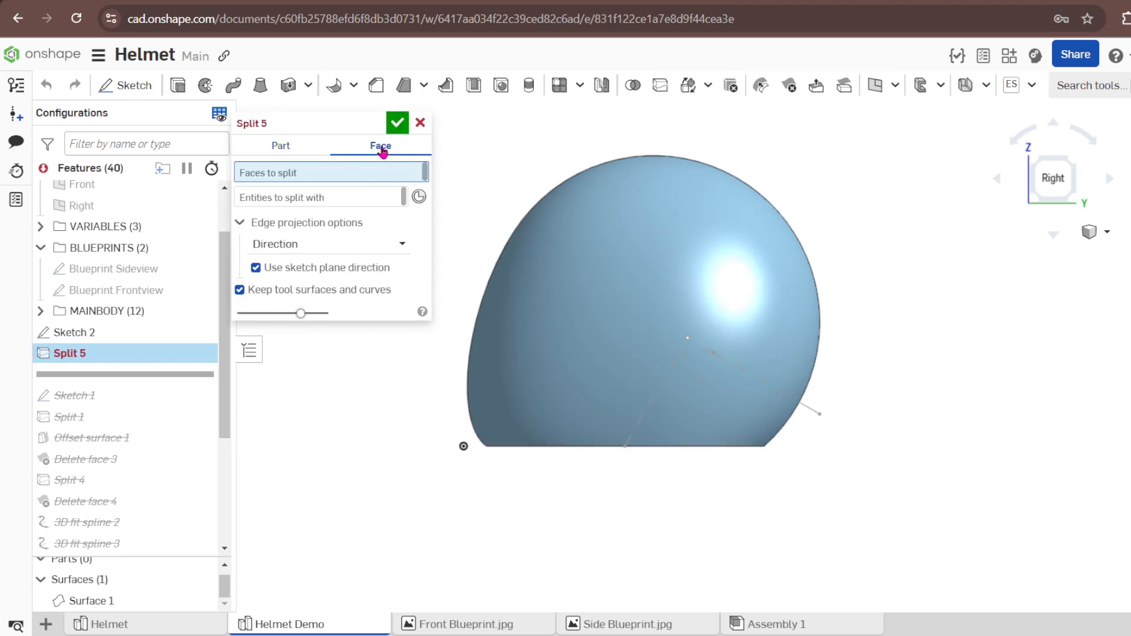
left_click(611, 308)
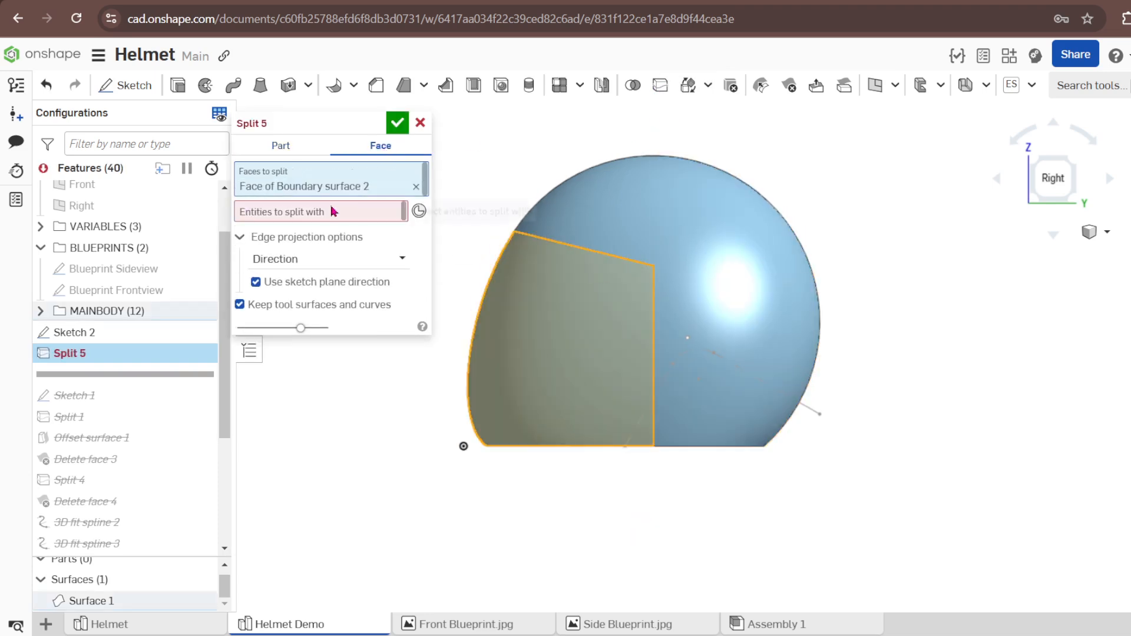
left_click(737, 315)
right_click_drag(738, 315, 707, 331)
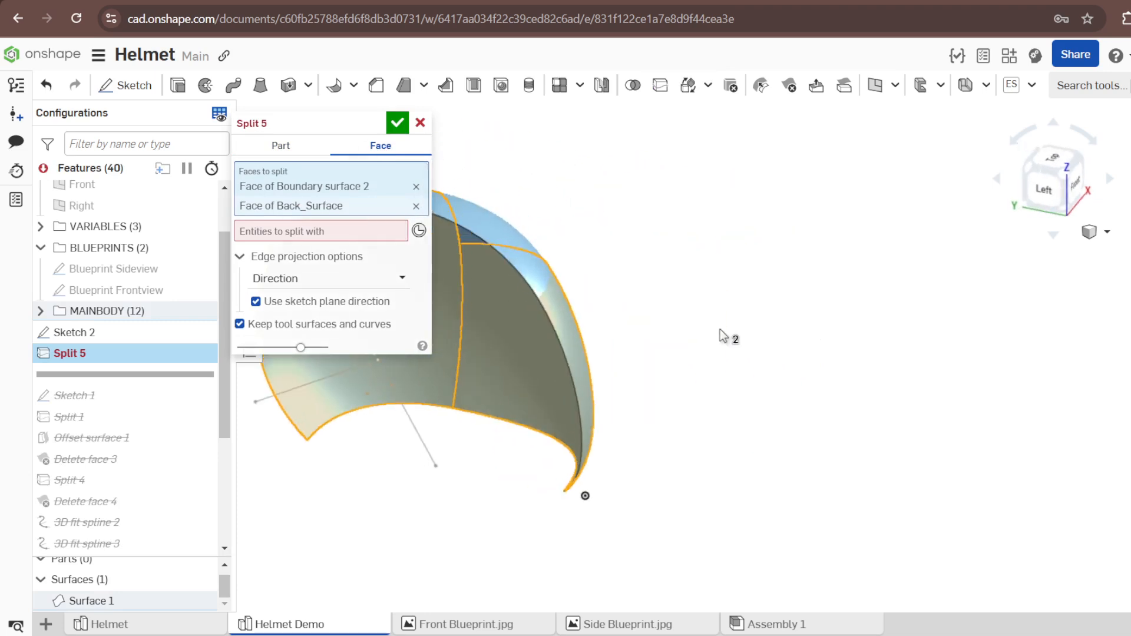
left_click(323, 237)
left_click(379, 384)
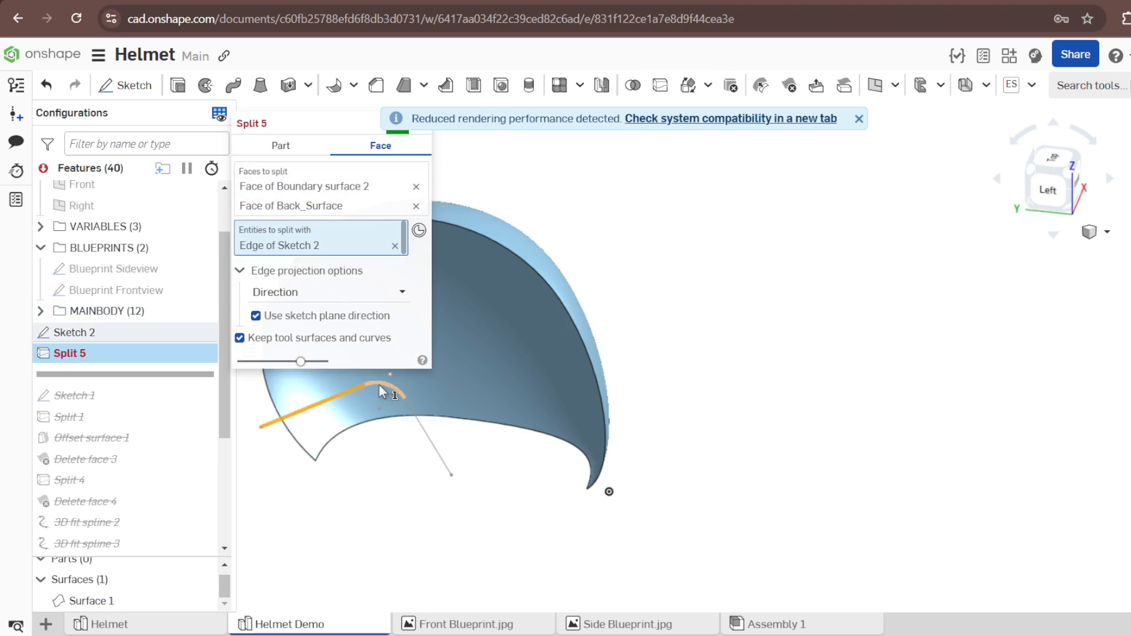
left_click(414, 421)
scroll(800, 477, "down", 2)
right_click_drag(709, 450, 577, 412)
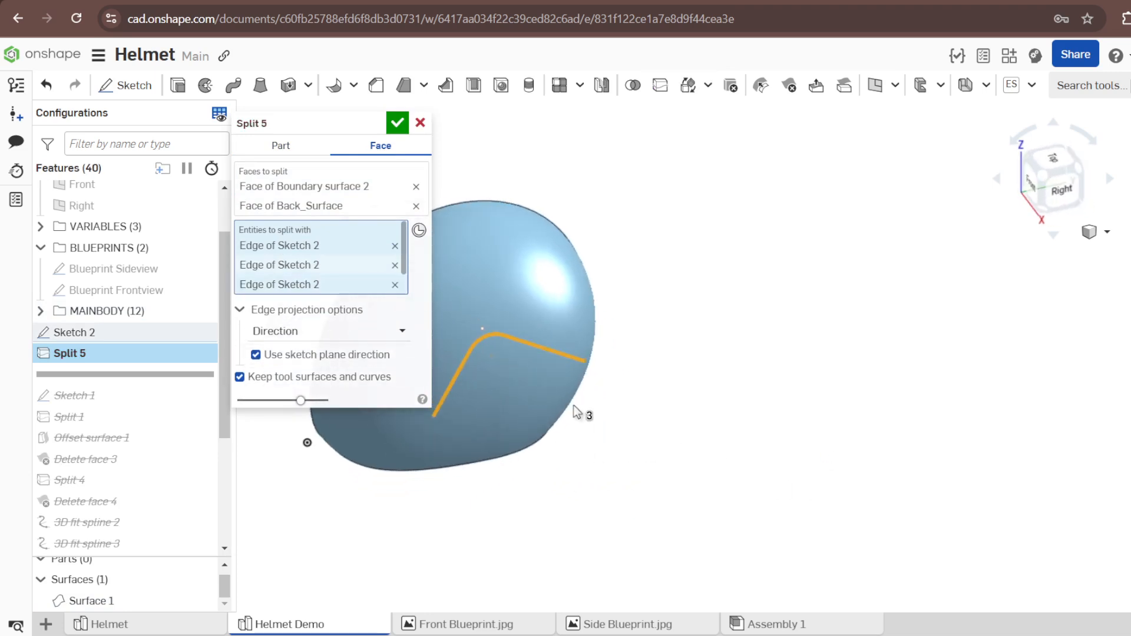
left_click(398, 124)
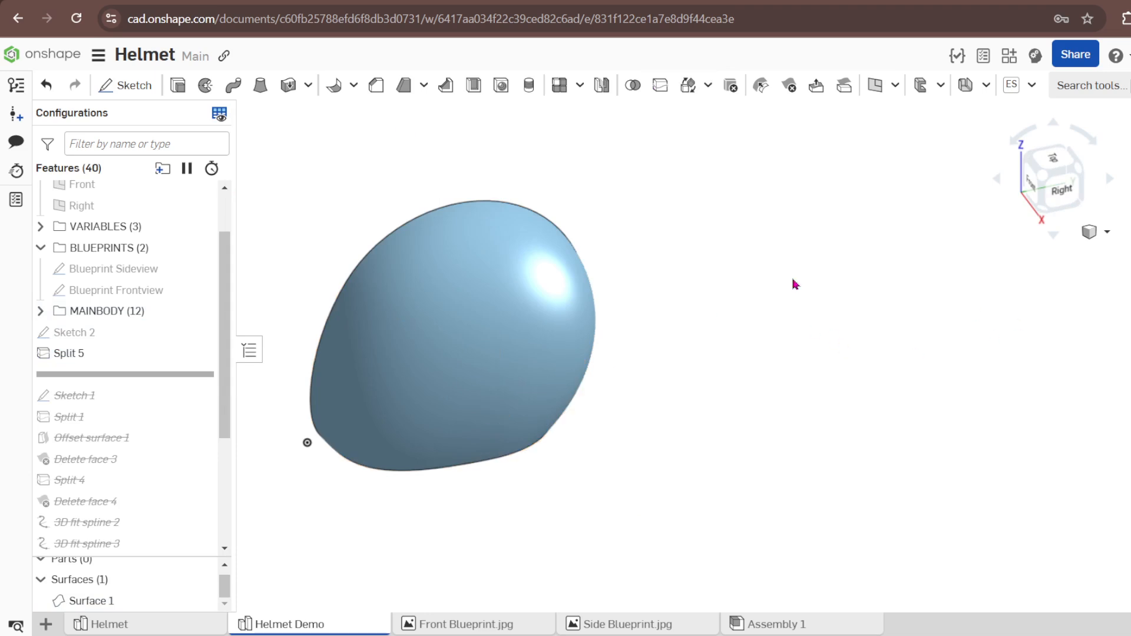
Set the display to show tangent edges and inspect the split outline on the shell's side.
left_click(1106, 241)
mouse_move(1051, 417)
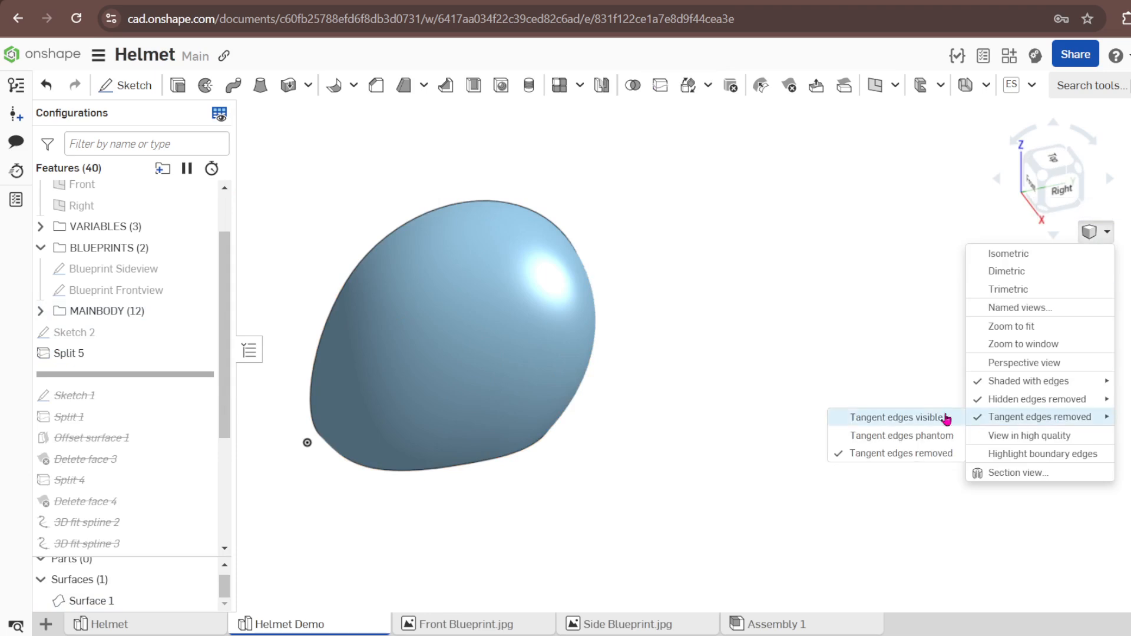
left_click(907, 423)
right_click_drag(848, 424, 549, 376)
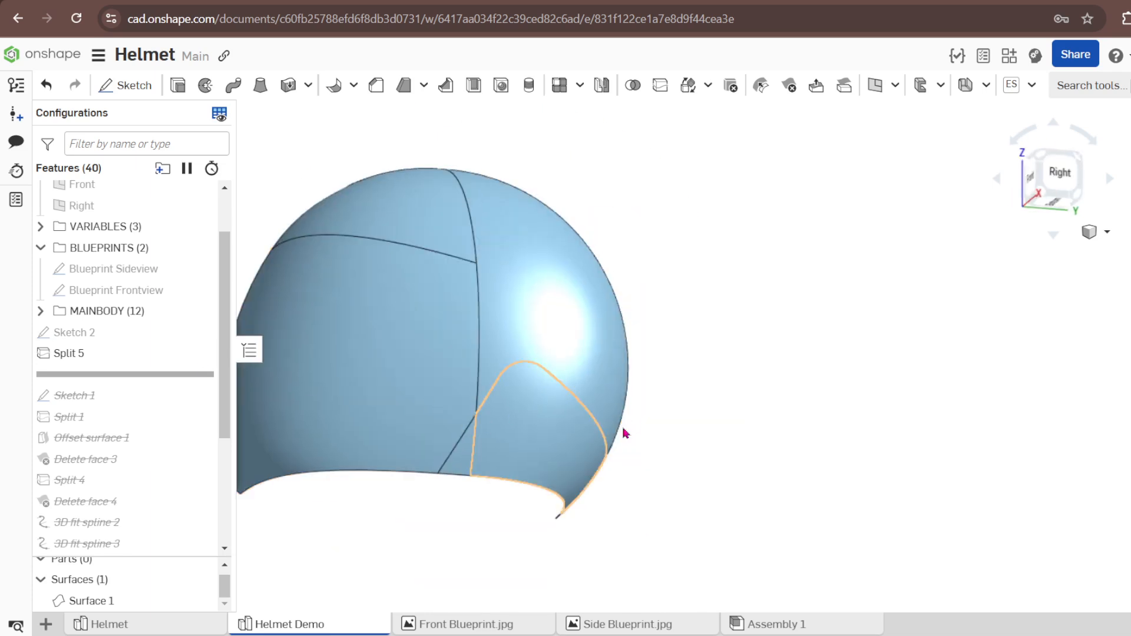
scroll(623, 434, "down", 2)
scroll(536, 423, "up", 3)
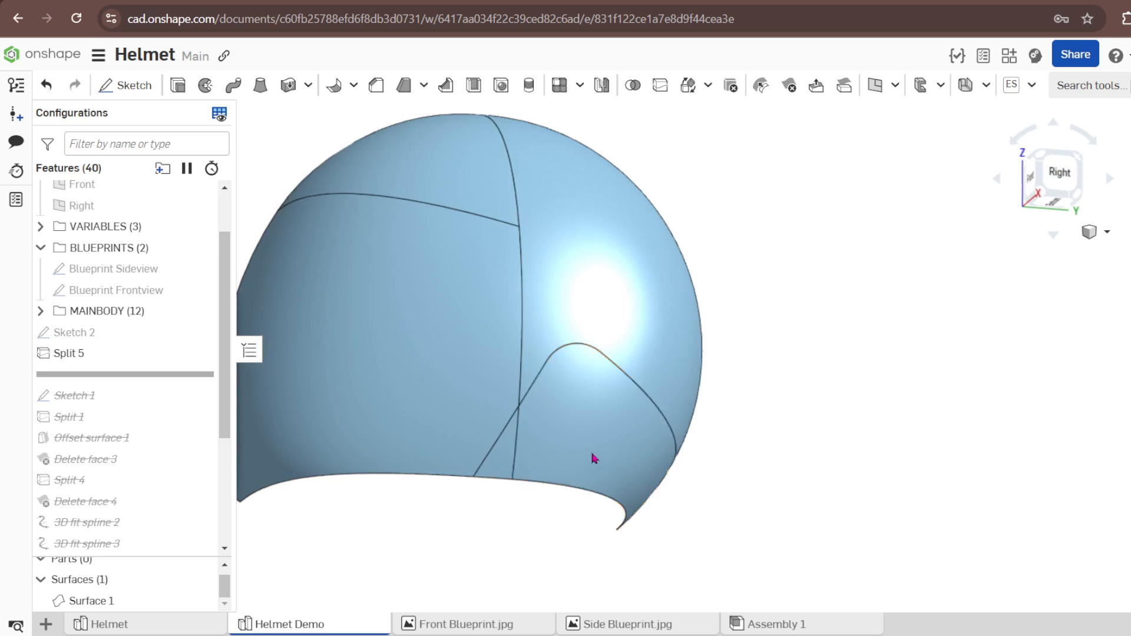
Offset the small triangular face and the large rear face inside the split outline by 2 mm toward the shell's interior.
mouse_move(591, 457)
right_mouse_down()
mouse_move(523, 457)
mouse_move(494, 476)
right_mouse_up()
left_click(498, 475)
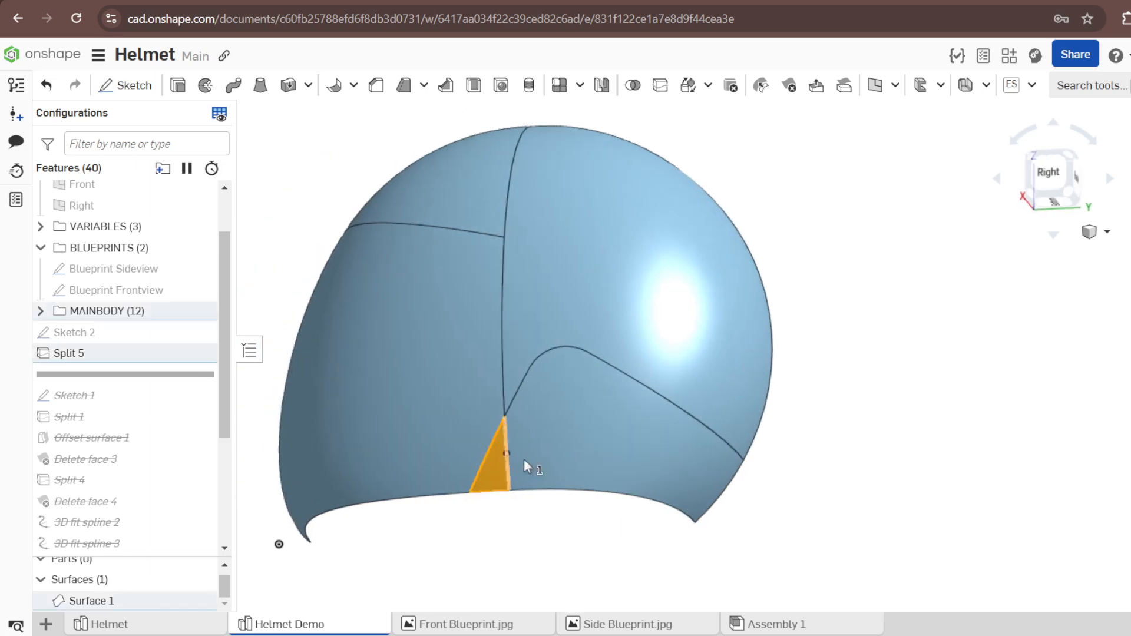
left_click(581, 442)
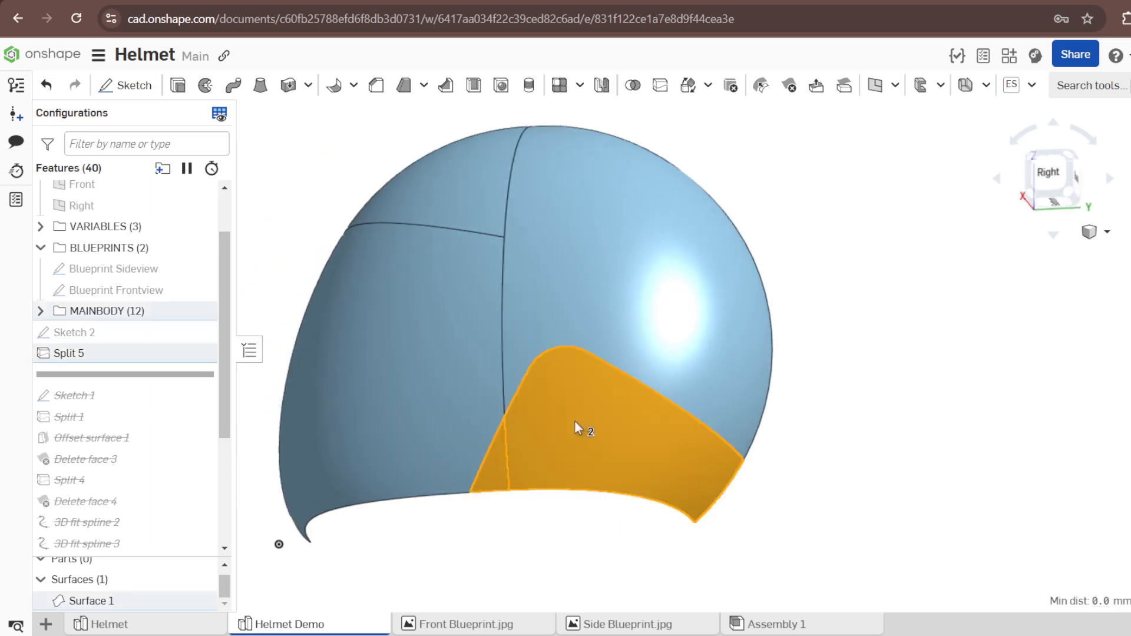
left_click(900, 94)
left_click(910, 142)
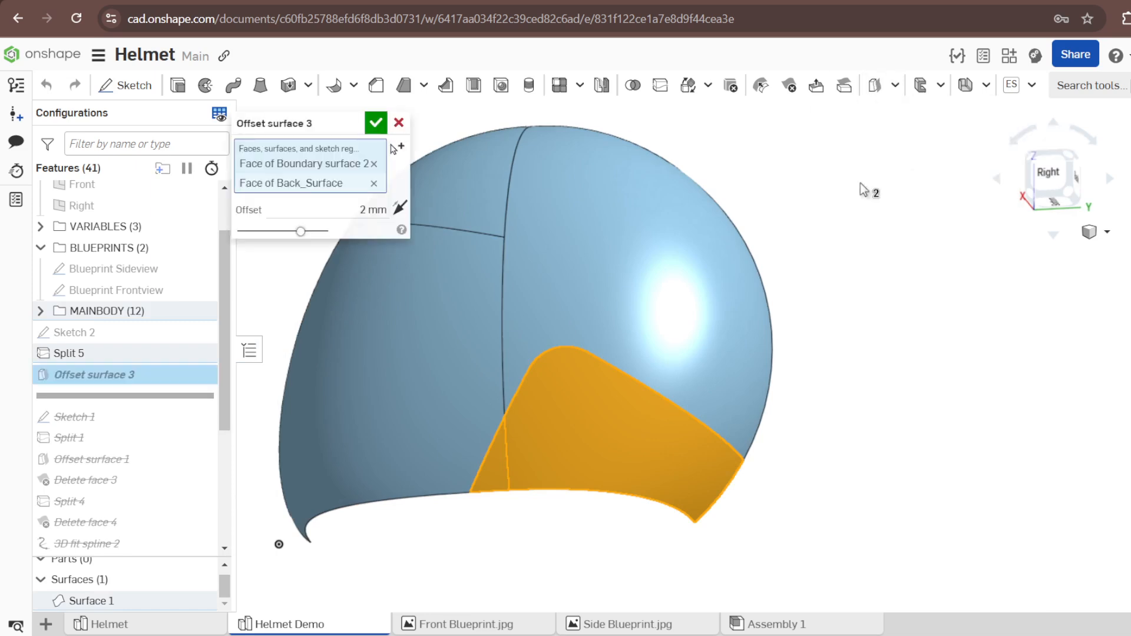
right_click_drag(599, 384, 627, 454)
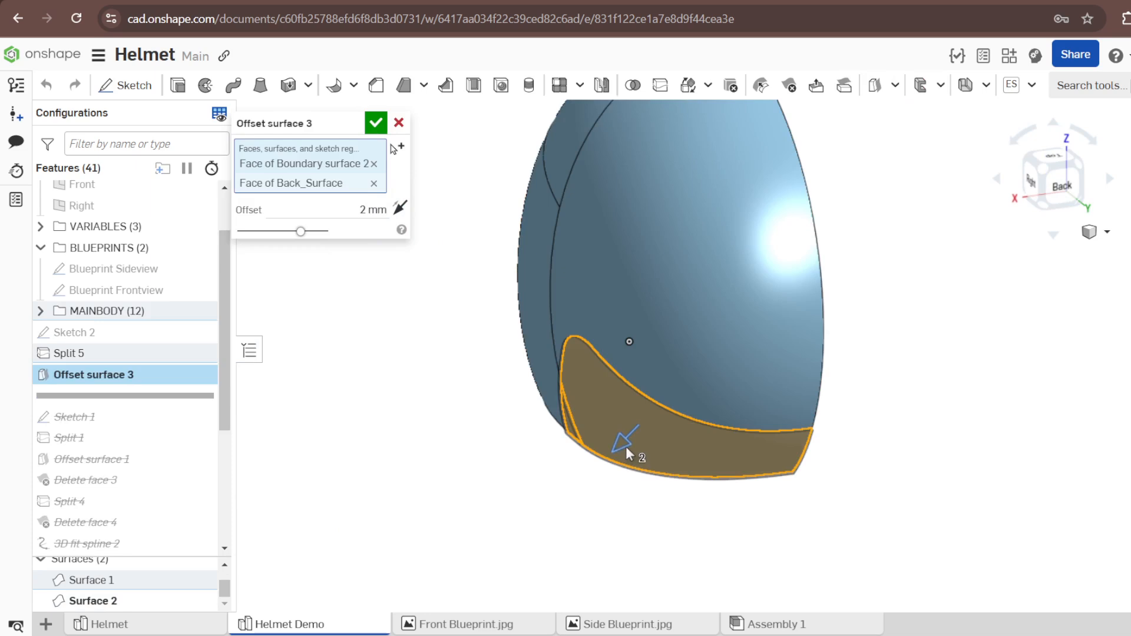
left_click(625, 448)
left_click(369, 209)
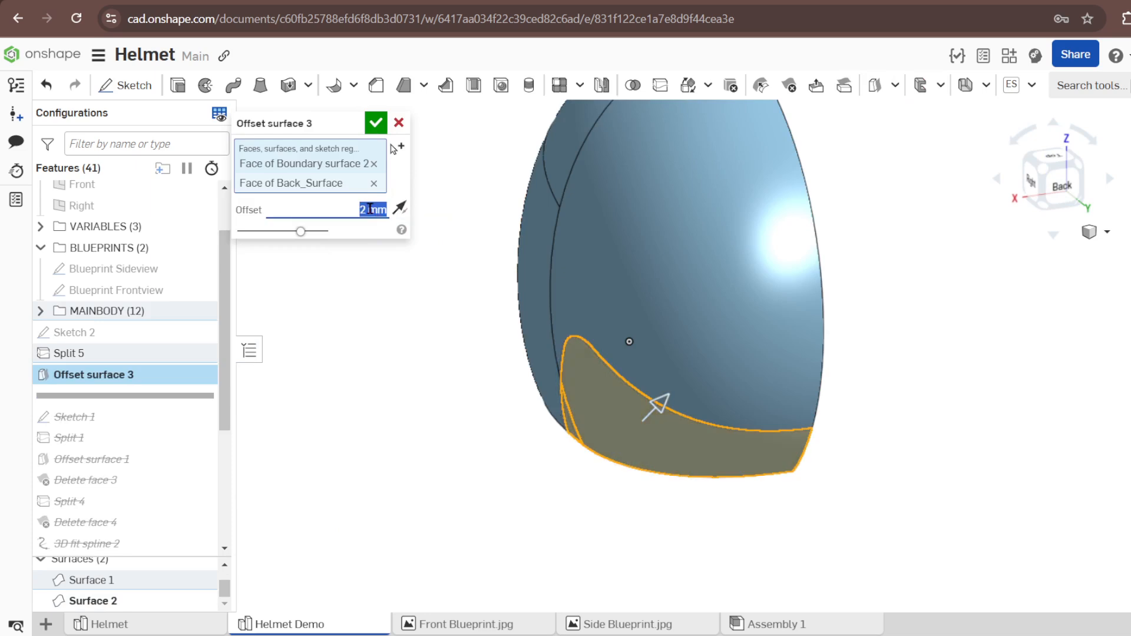
left_click(376, 124)
right_click_drag(601, 313, 474, 289)
right_click_drag(593, 424, 804, 316)
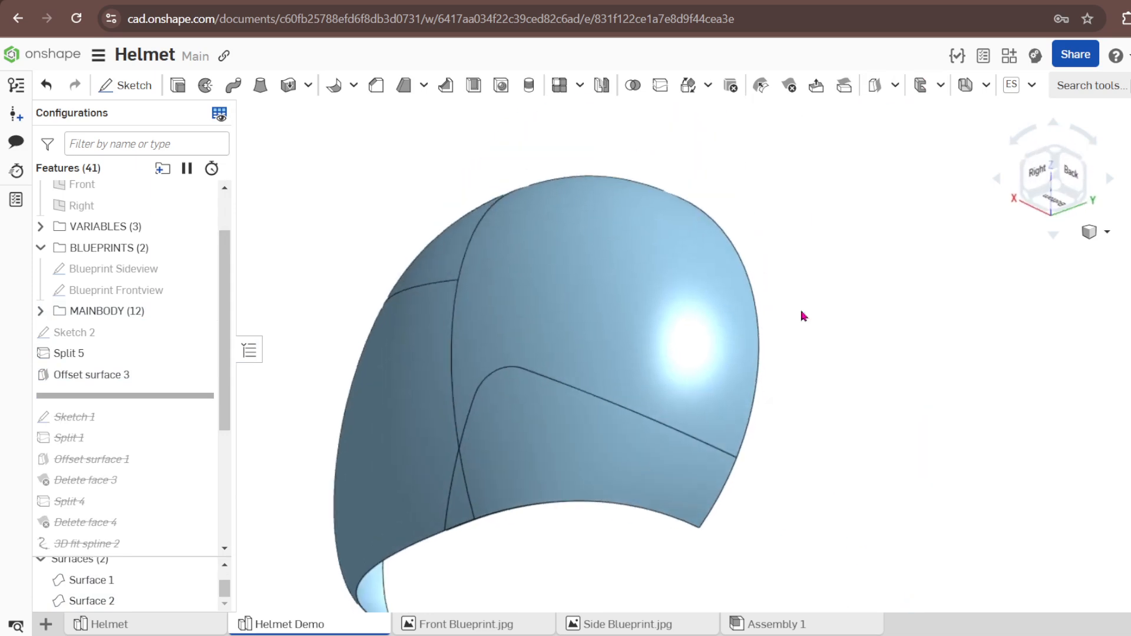
Delete the small triangular face and the large rear face inside the split outline of the outer shell, leaving the openings open.
left_click(789, 89)
left_click(458, 492)
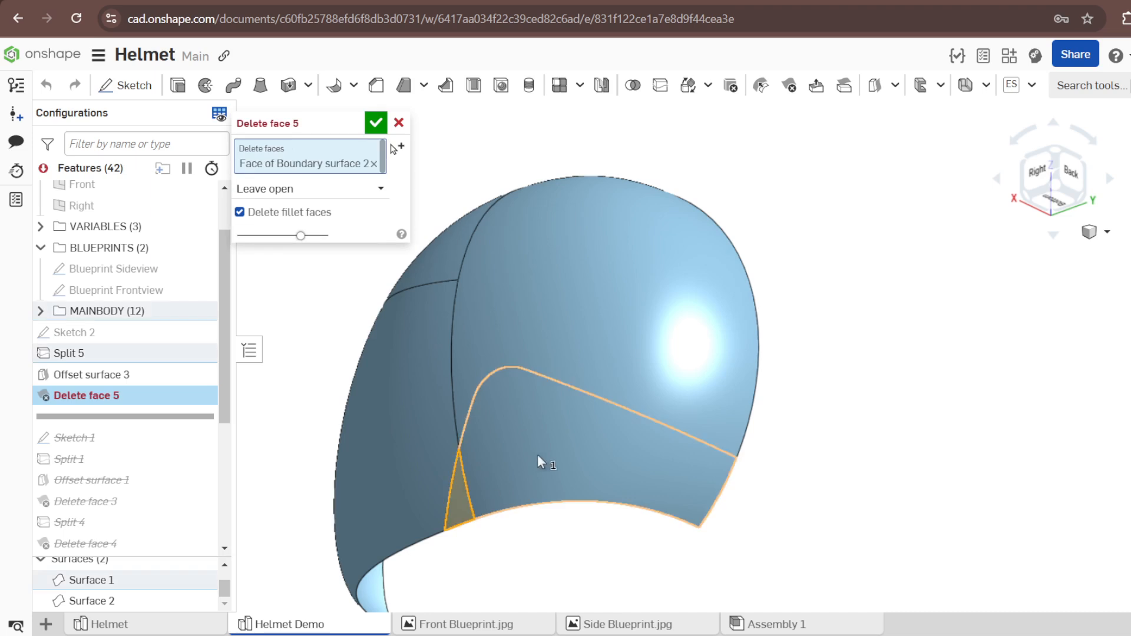
left_click(537, 454)
left_click(376, 122)
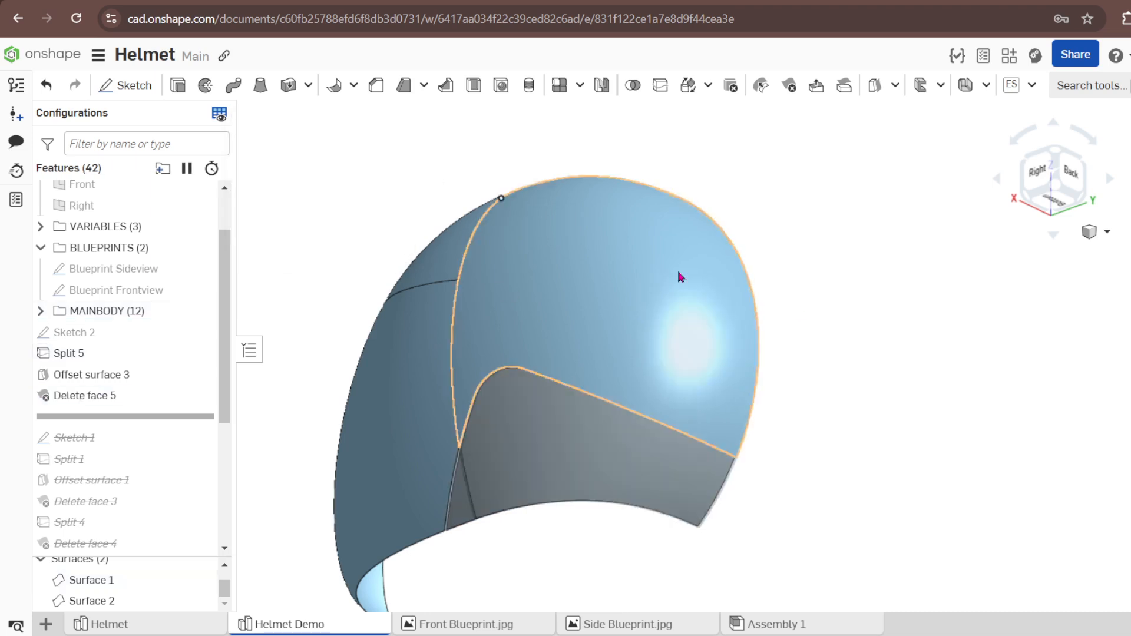
Examine the gap between the shell's cut edge and the offset inner faces, especially at the bottom front corner and along the curved outline.
right_click_drag(677, 278, 805, 263)
scroll(503, 441, "up", 4)
scroll(530, 554, "down", 2)
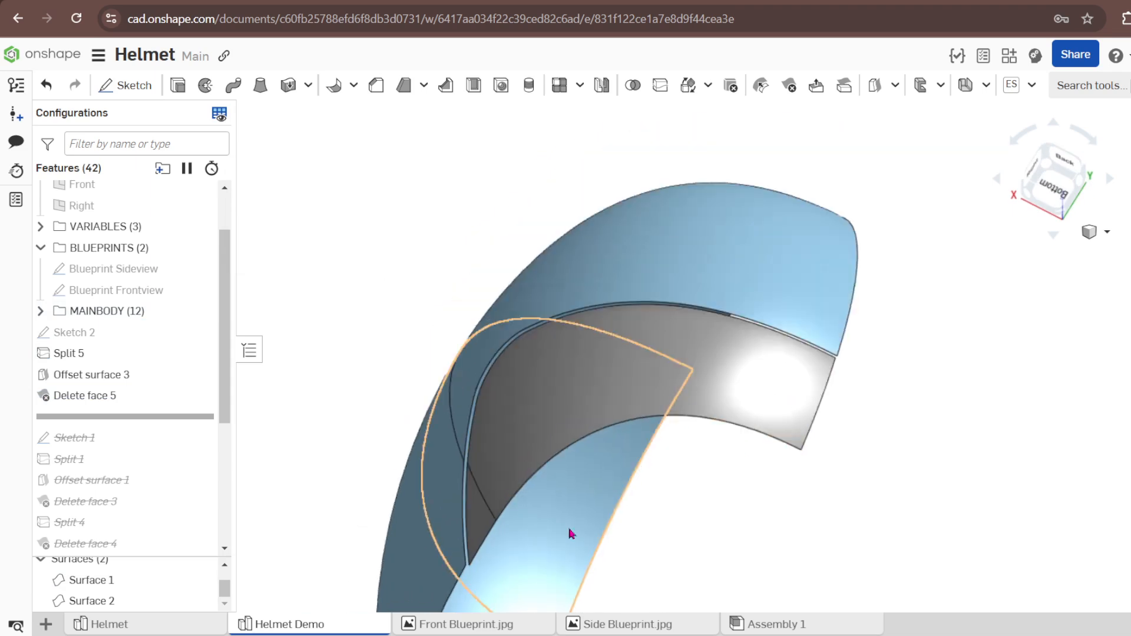
scroll(470, 580, "up", 4)
scroll(472, 584, "up", 3)
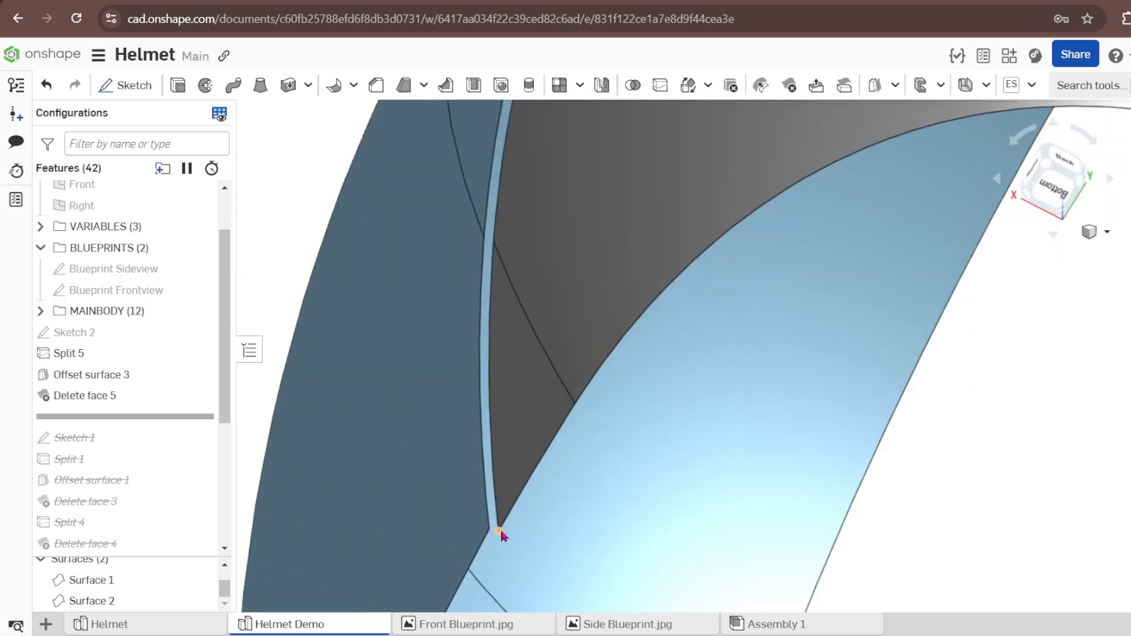
left_click(895, 85)
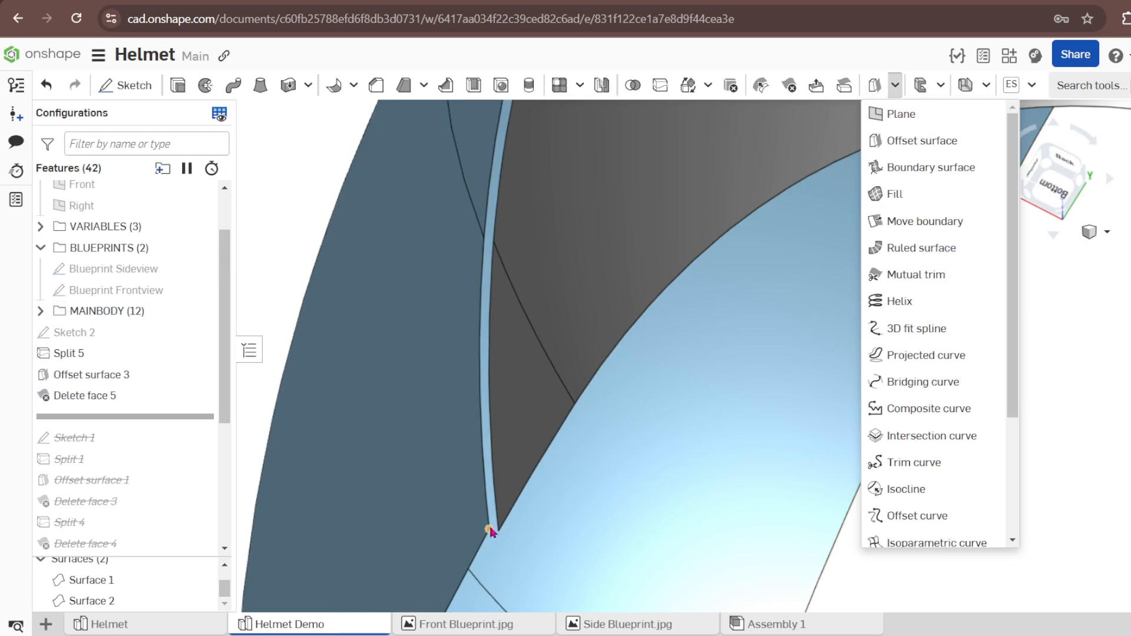
scroll(412, 380, "down", 2)
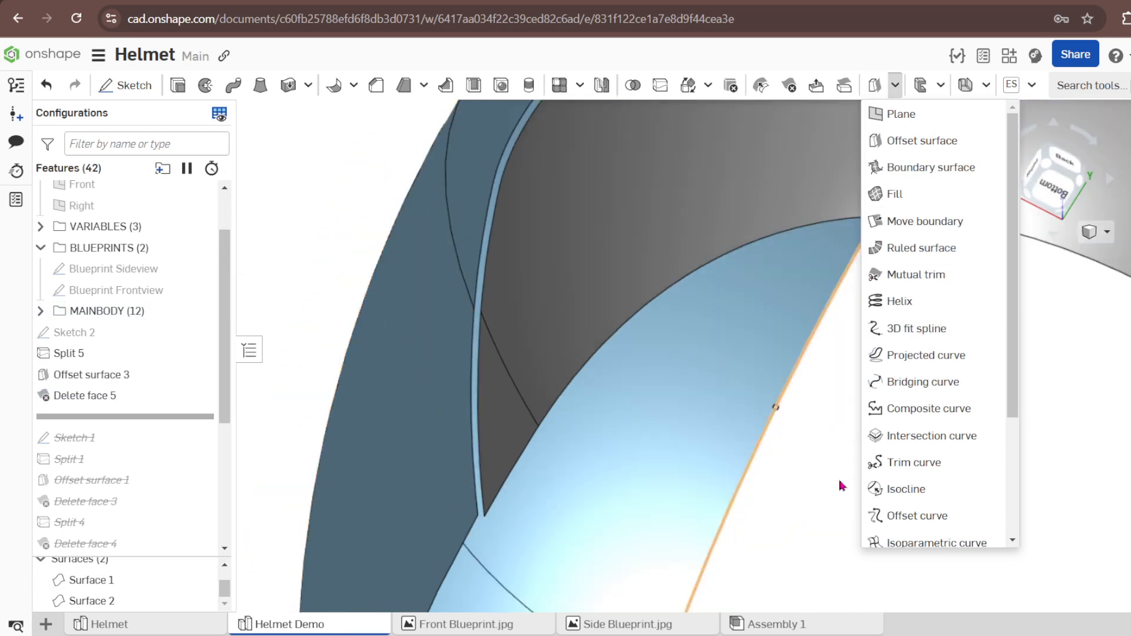
left_click(838, 416)
right_click_drag(838, 416, 437, 316)
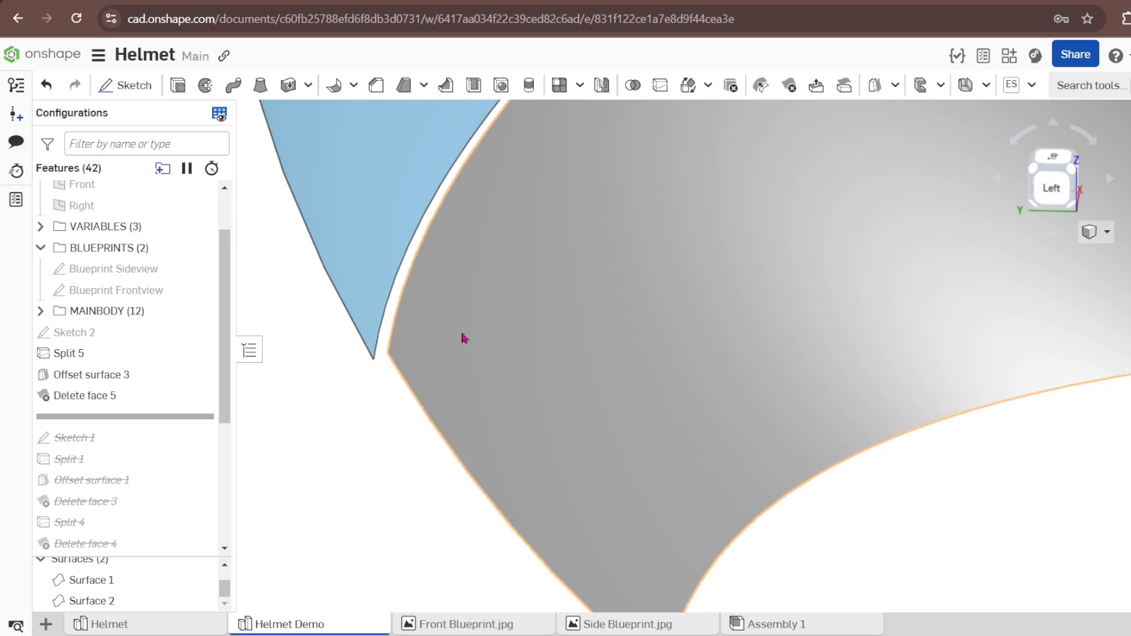
right_click_drag(463, 337, 495, 467)
right_click_drag(396, 449, 493, 502)
scroll(494, 502, "up", 2)
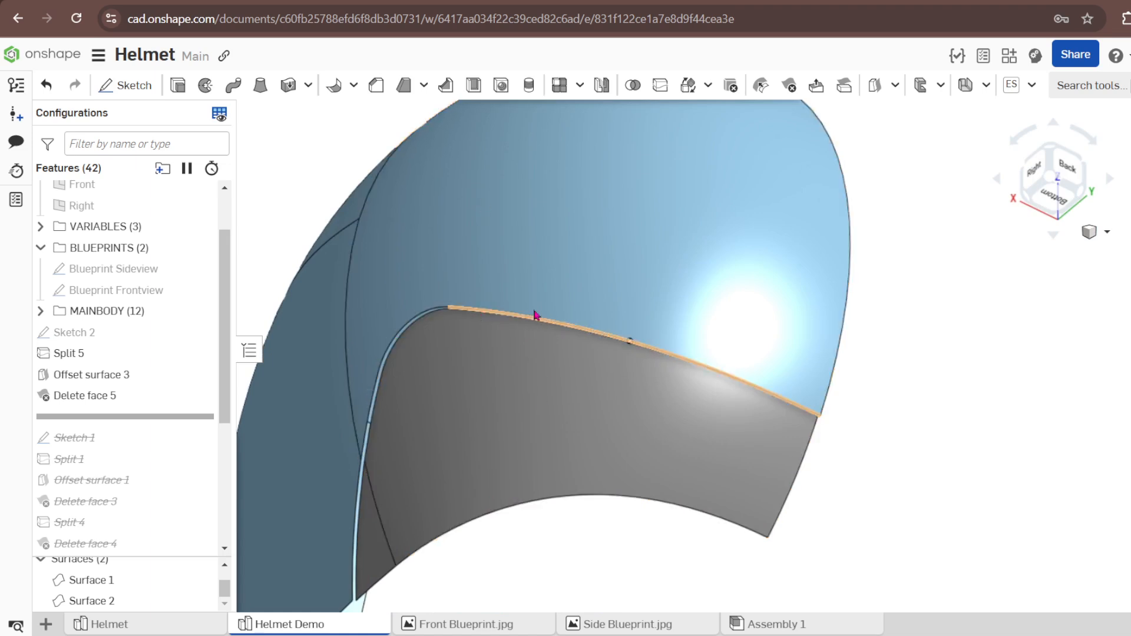
scroll(1012, 323, "down", 3)
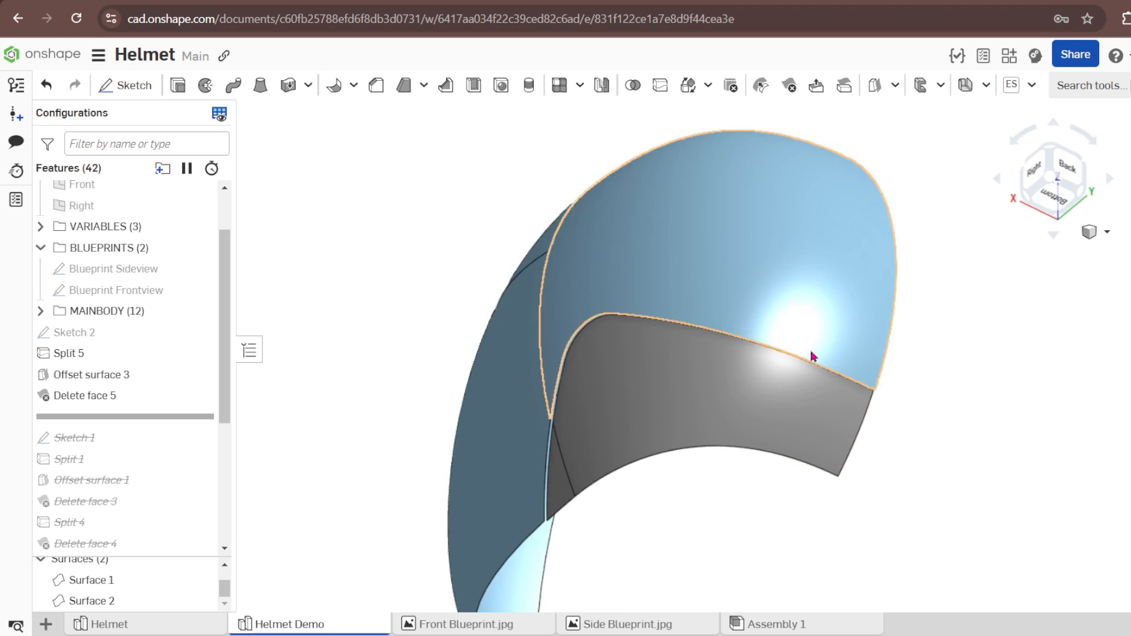
right_click_drag(790, 353, 745, 363)
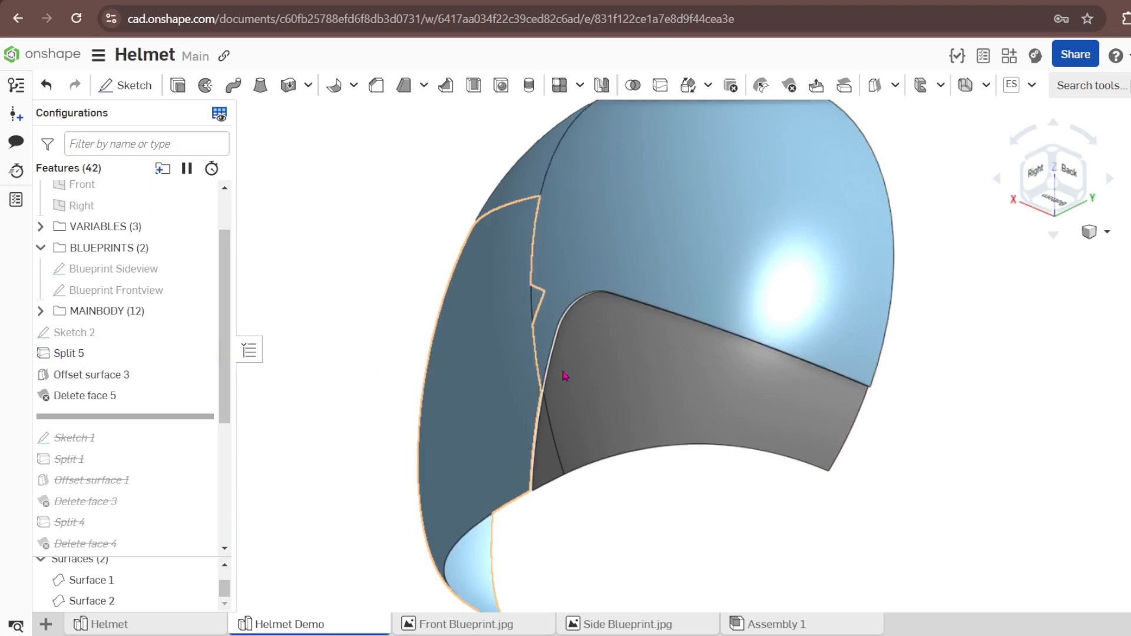
right_click_drag(565, 376, 654, 353)
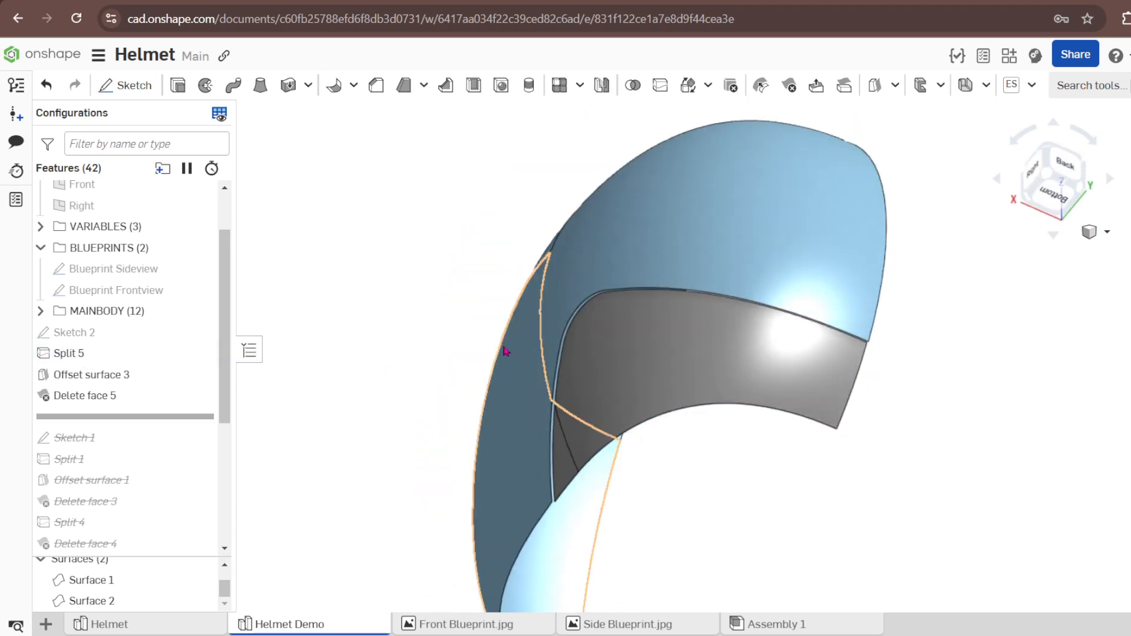
Suppress the Split 5, Offset surface 3 and Delete face 5 features together.
left_click(82, 395)
left_click_drag(88, 377, 74, 356)
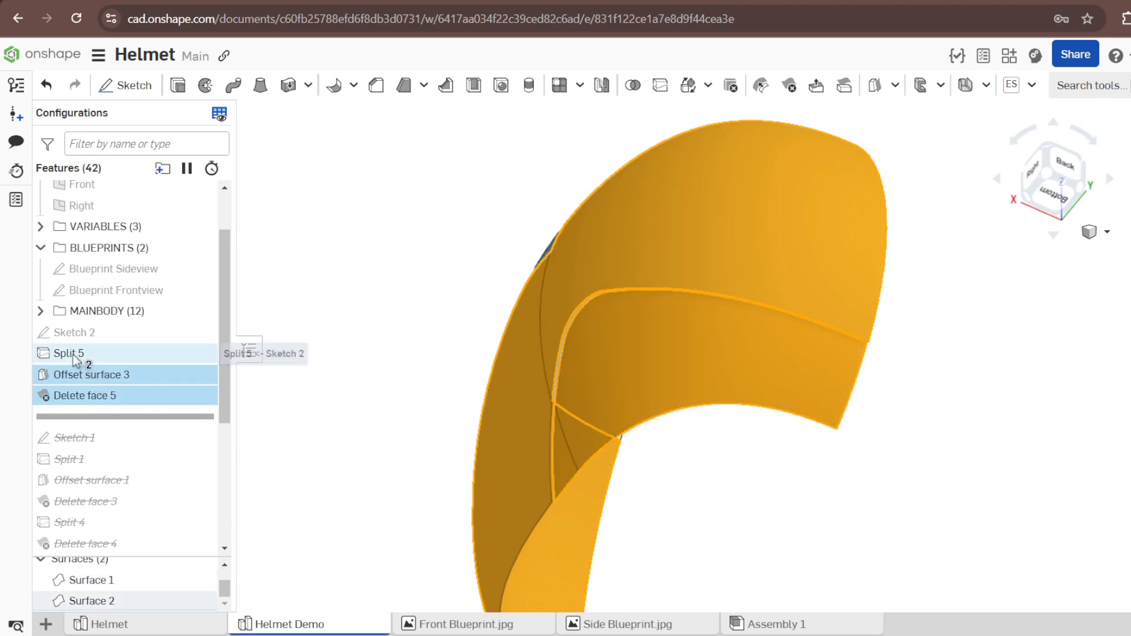
left_click(66, 353)
left_click(359, 330)
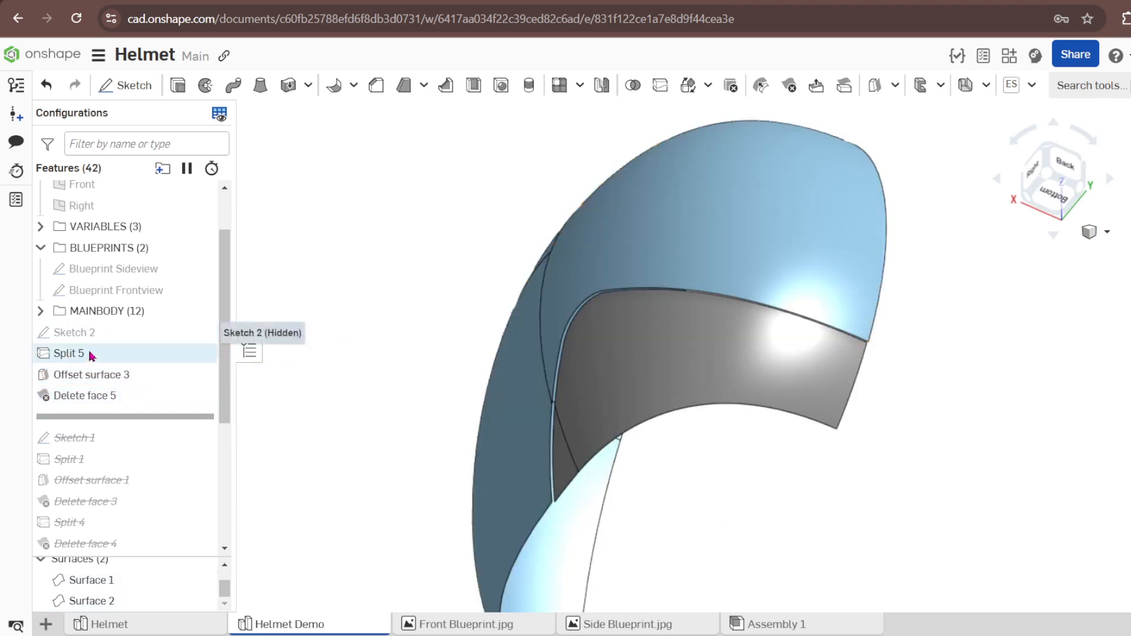
left_click(89, 354)
left_click_drag(84, 373, 86, 396)
right_click(85, 396)
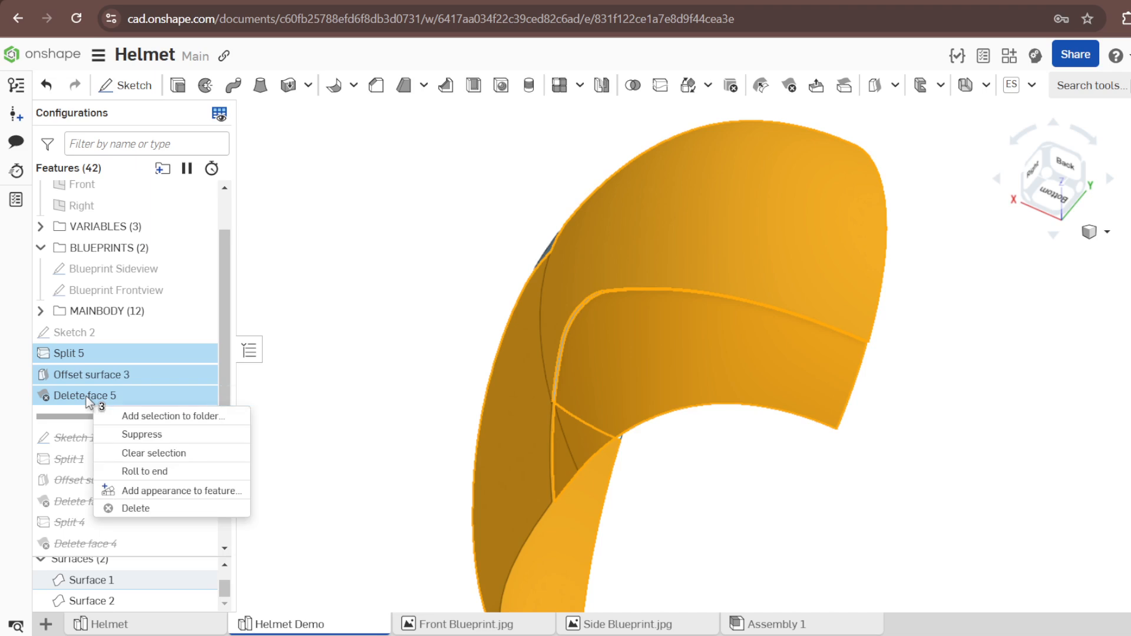
left_click(136, 435)
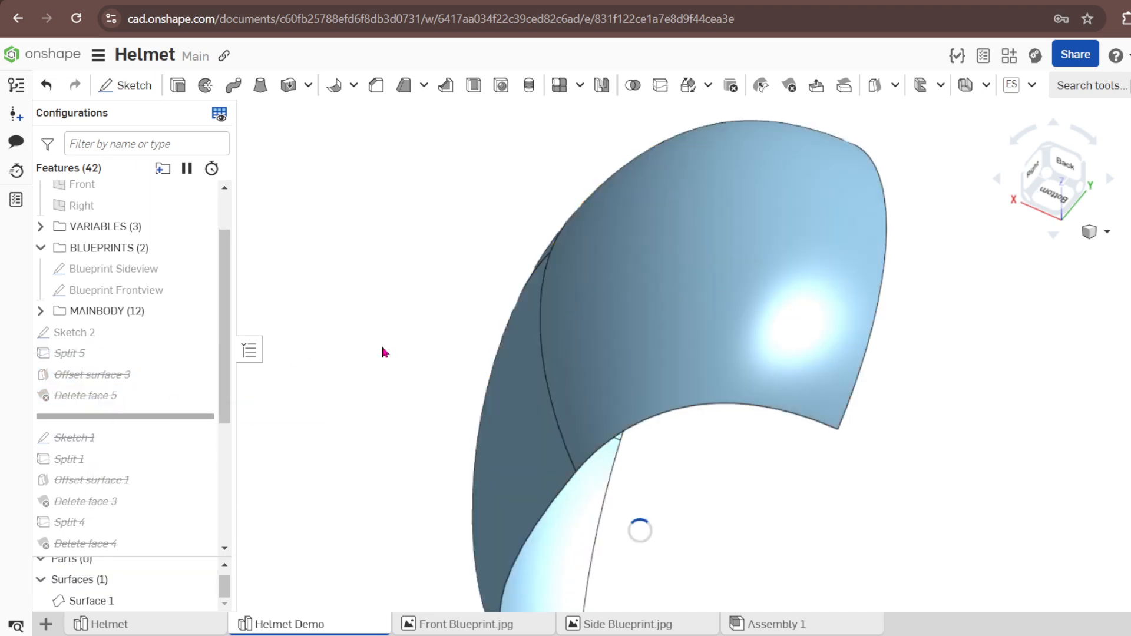
Extrude the three edges of Sketch 2 as a new blind surface, 223 mm deep, out through the shell's side.
key("shift+2")
left_click(92, 333)
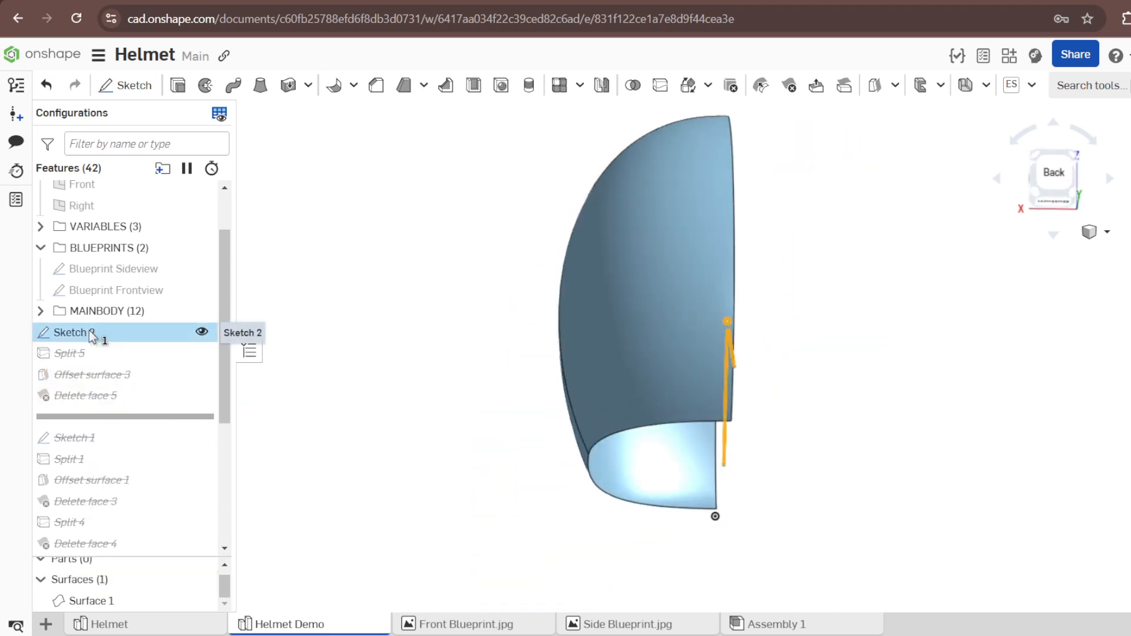
left_click(177, 86)
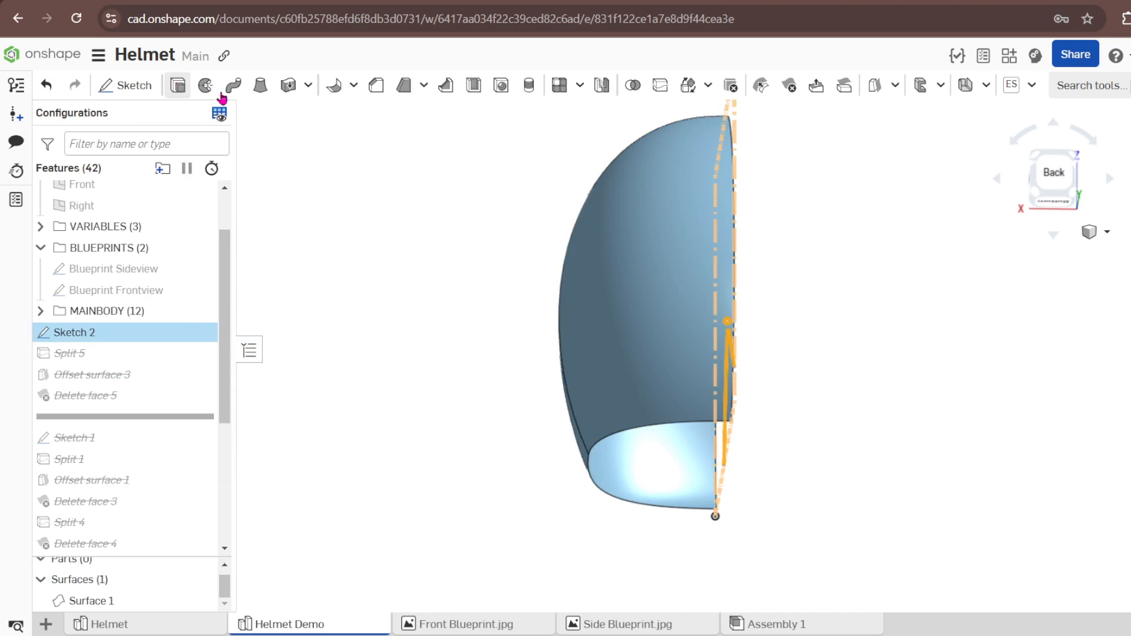
right_click_drag(512, 247, 638, 373)
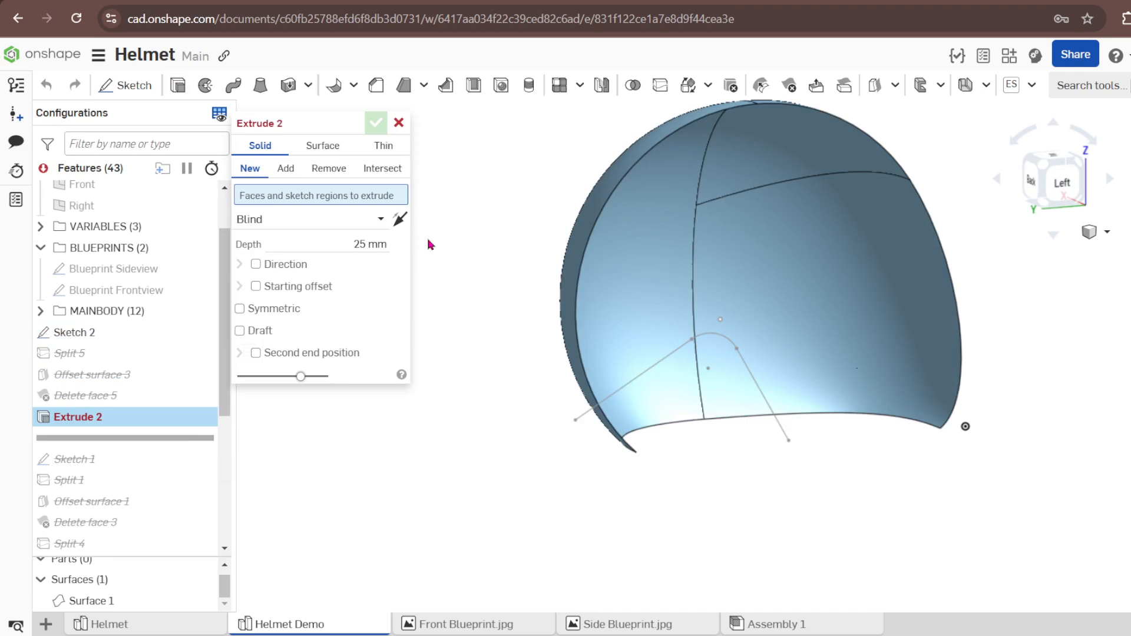
left_click(321, 147)
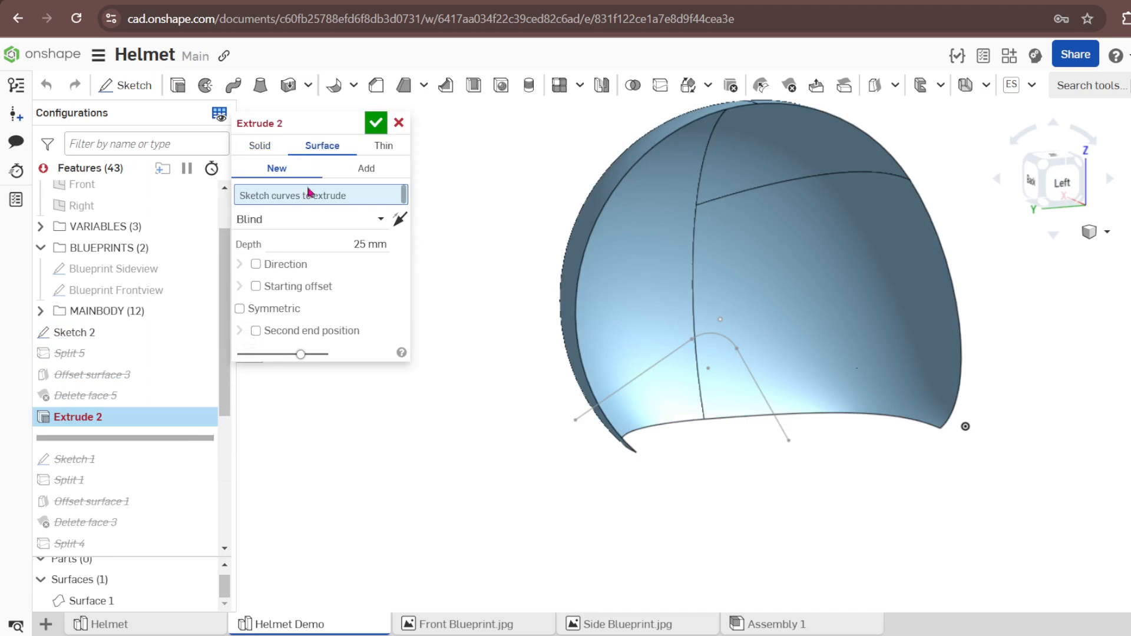
left_click(648, 370)
left_click(704, 335)
left_click(746, 367)
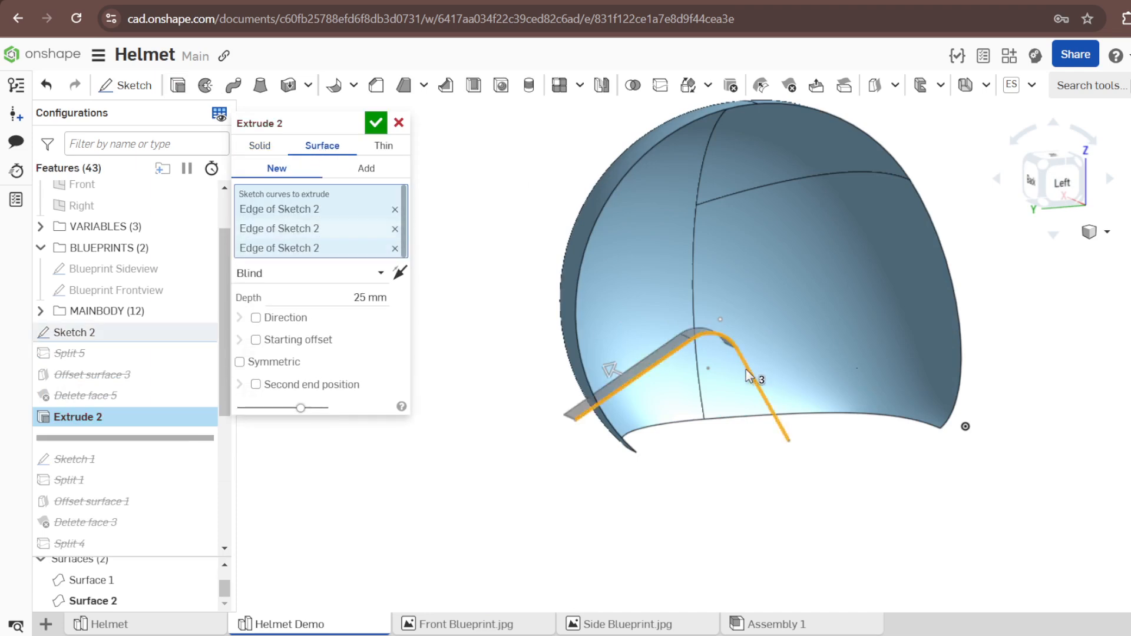
right_click_drag(746, 370, 756, 443)
left_click_drag(759, 452, 551, 465)
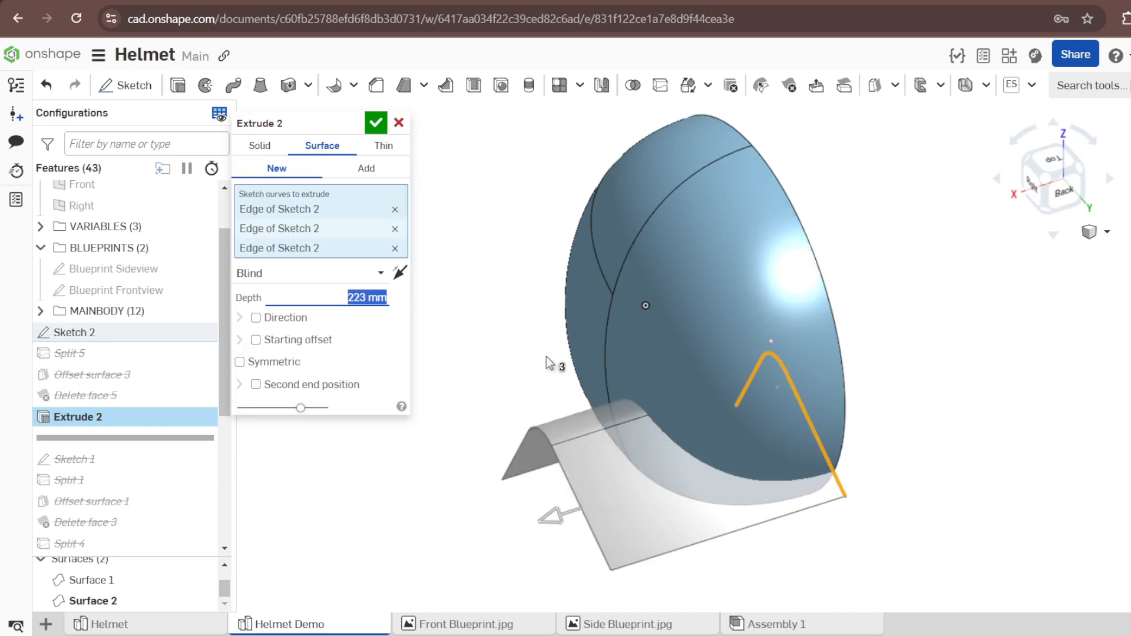
right_click_drag(545, 355, 617, 332)
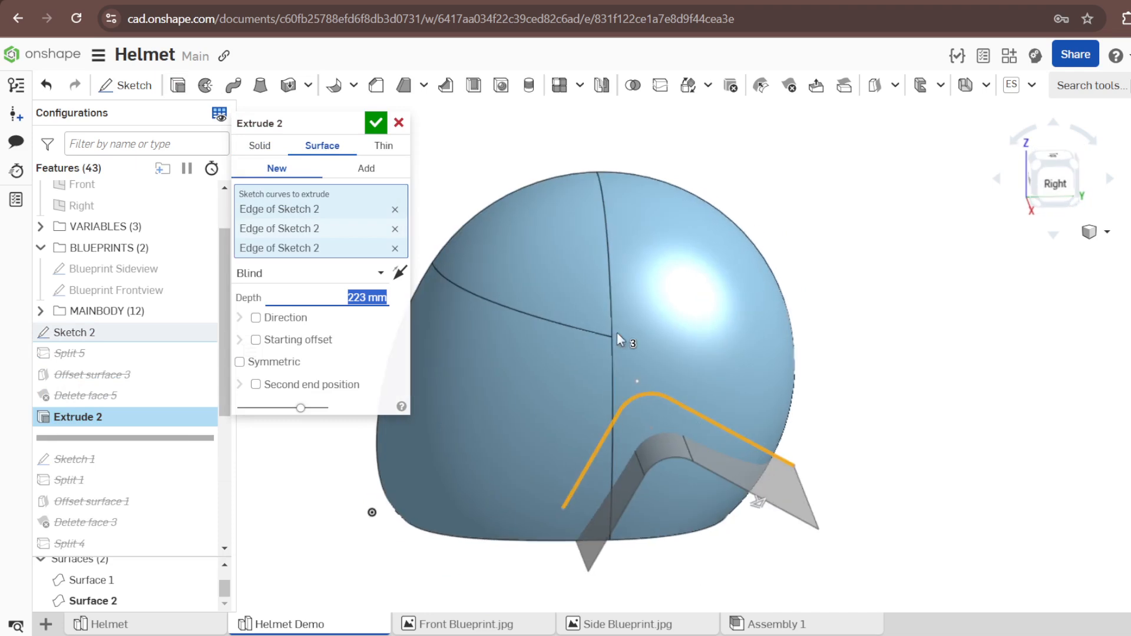
left_click(374, 124)
Extend the two straight end edges of the extruded surface by 25 mm with Move boundary, keeping tangent propagation on.
right_click_drag(640, 214, 613, 449)
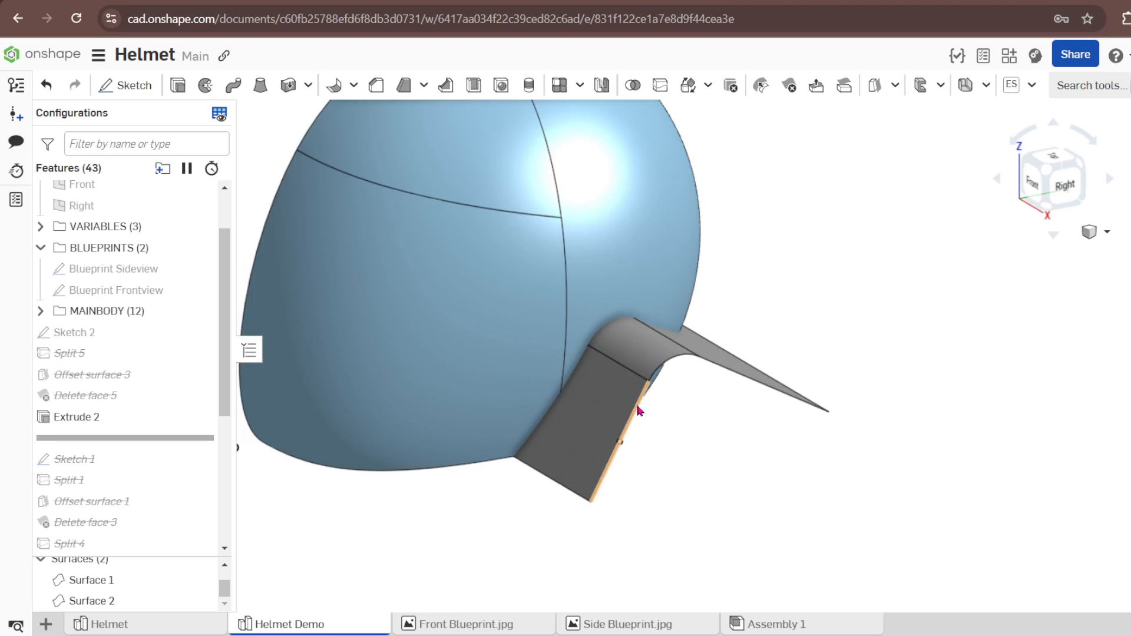
left_click(555, 480)
left_click(895, 92)
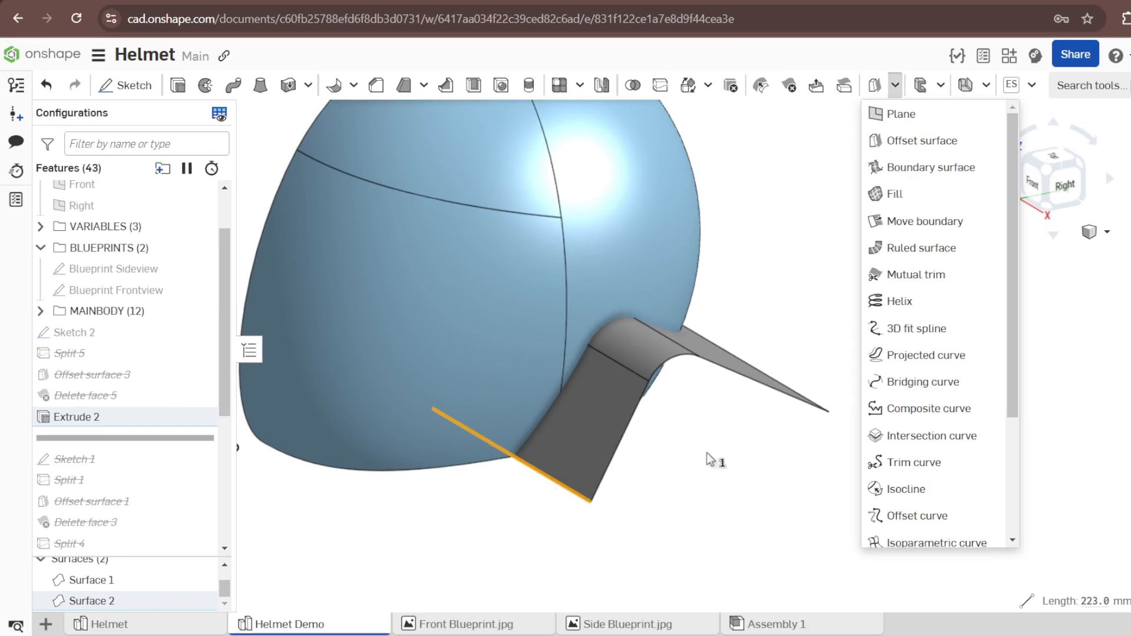
left_click(763, 381)
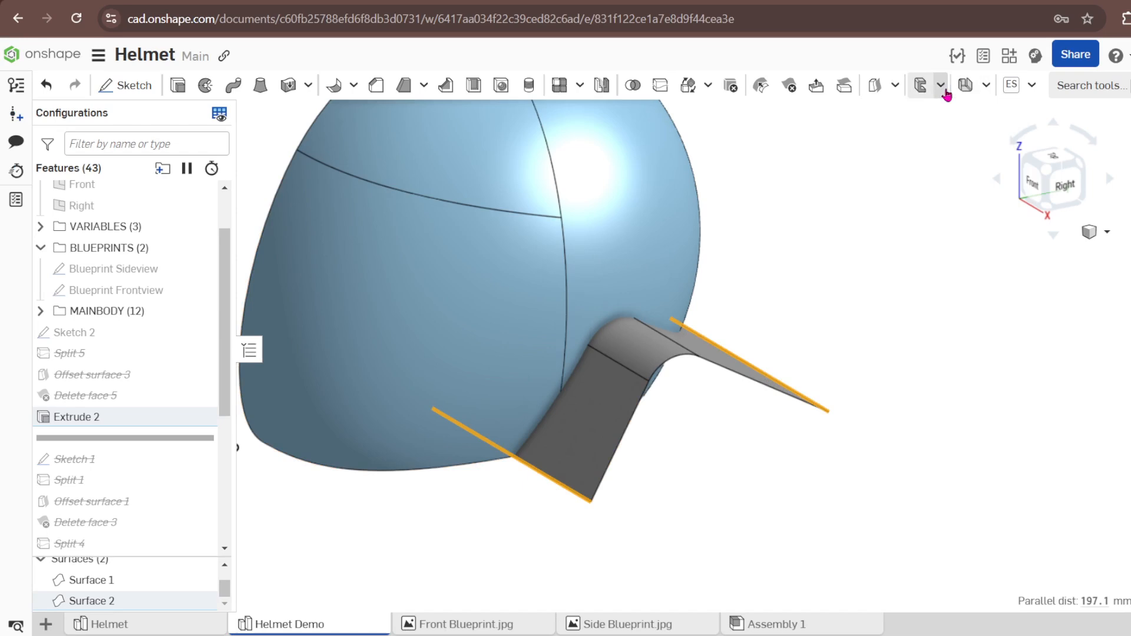
left_click(895, 88)
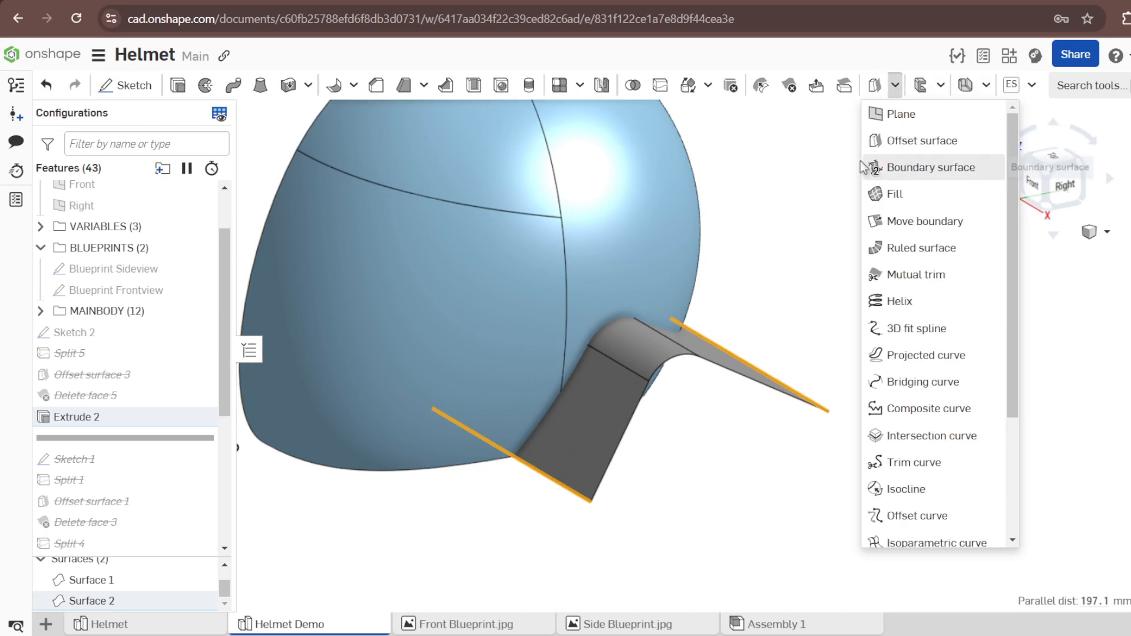
left_click(896, 223)
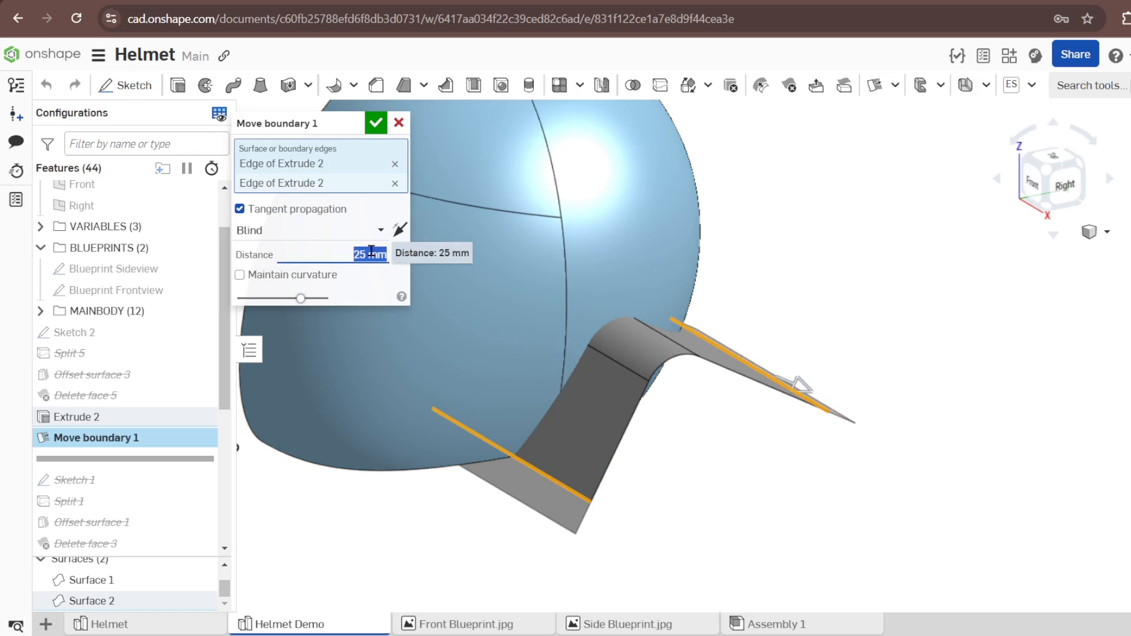
left_click(379, 125)
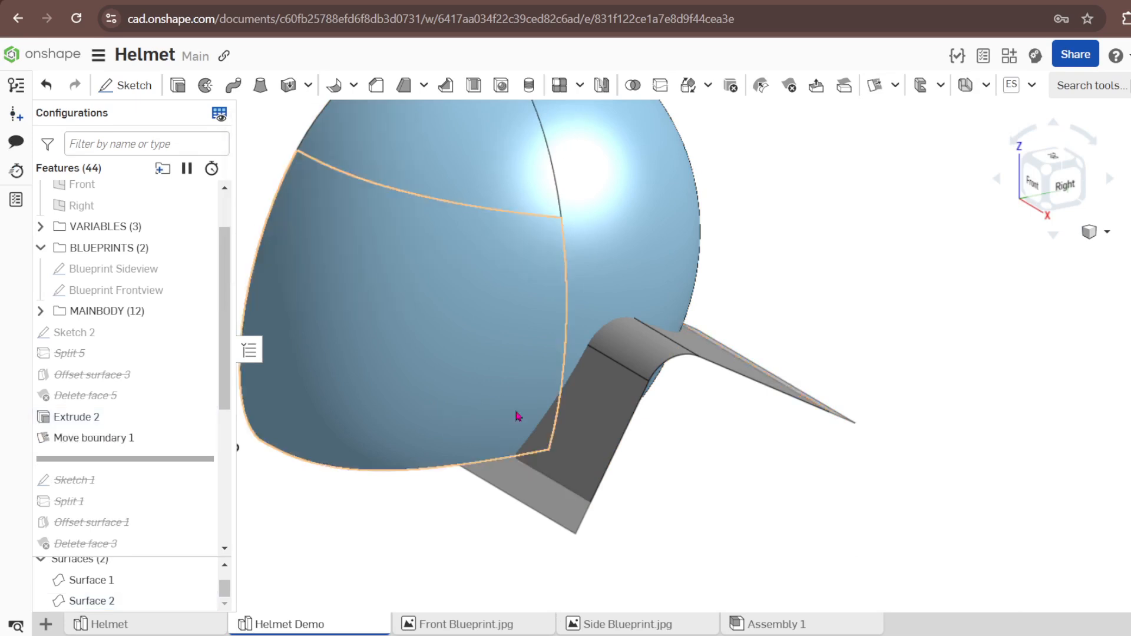
Offset the shell's upper, front side and rear faces together by 2 mm toward the helmet's interior as a new surface.
right_click_drag(517, 417, 471, 507)
right_click_drag(565, 456, 553, 355)
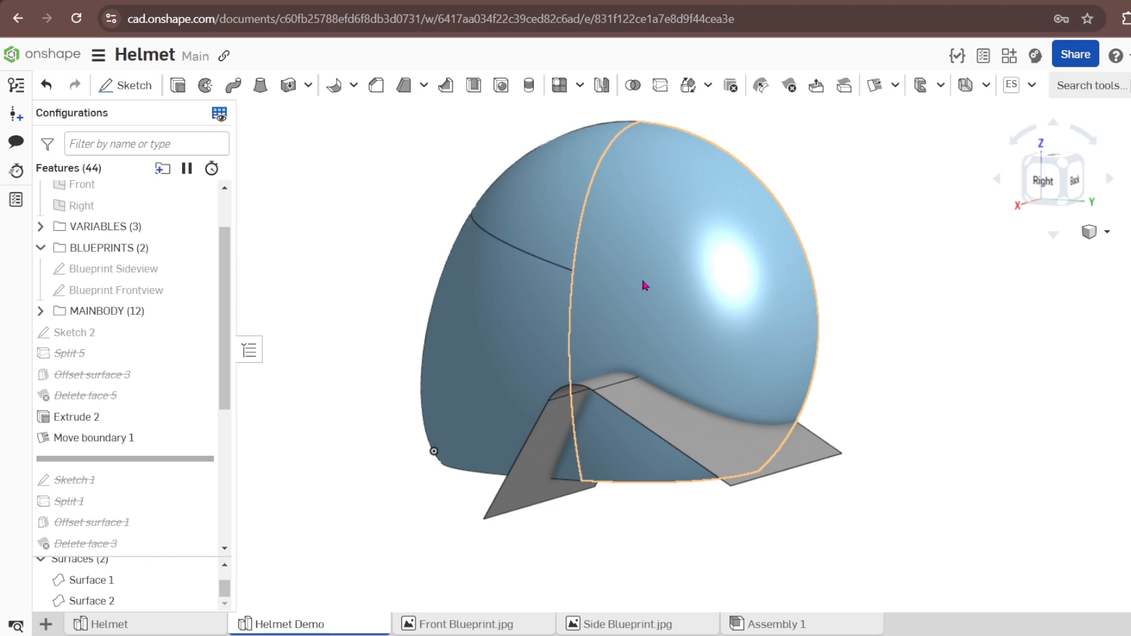
left_click(567, 198)
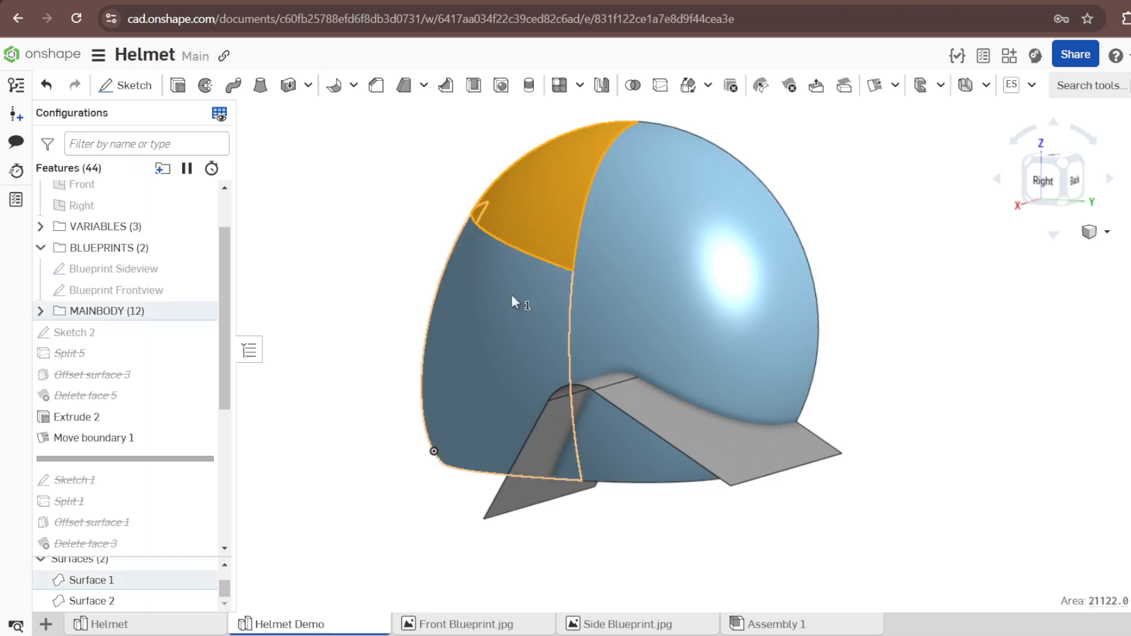
left_click(518, 300)
left_click(632, 287)
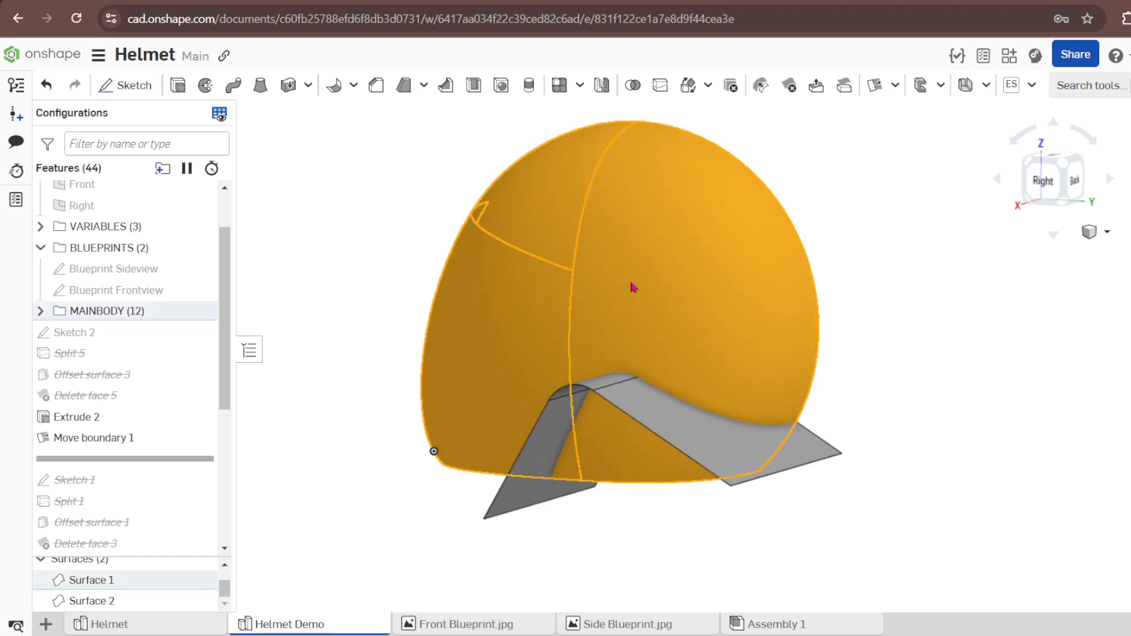
left_click(896, 86)
left_click(912, 140)
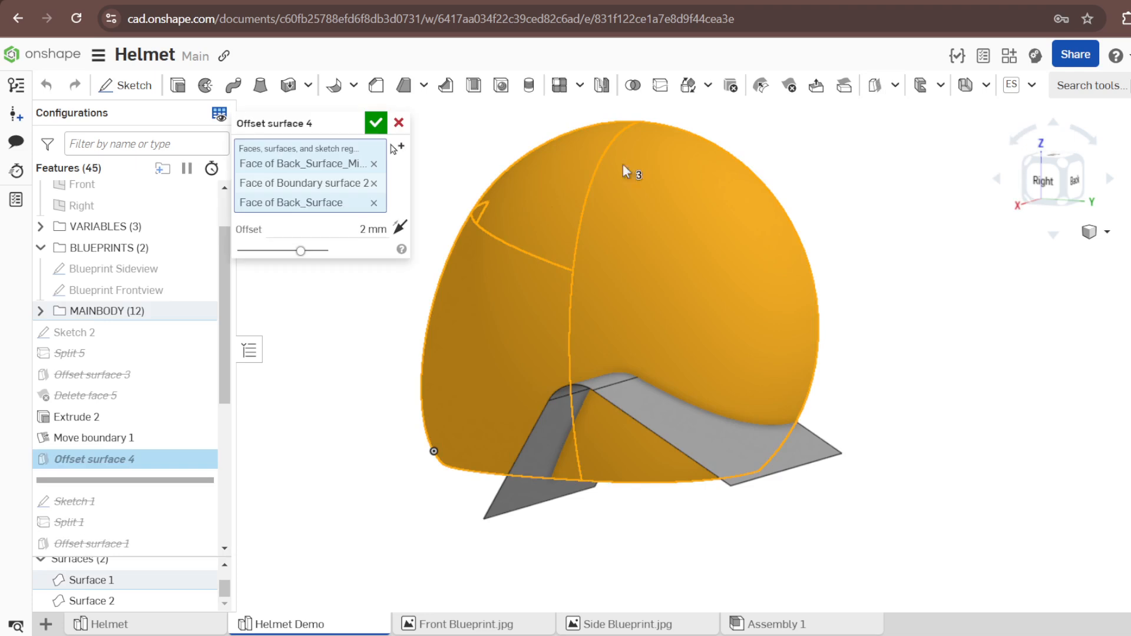
left_click(406, 233)
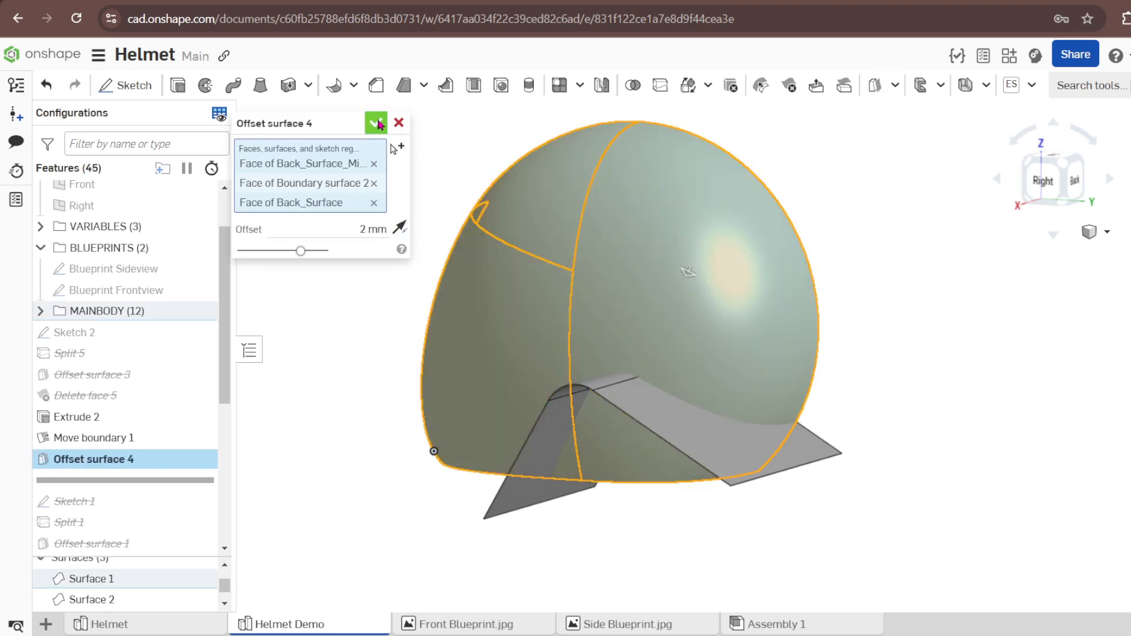
left_click(376, 123)
right_click_drag(677, 276, 759, 366)
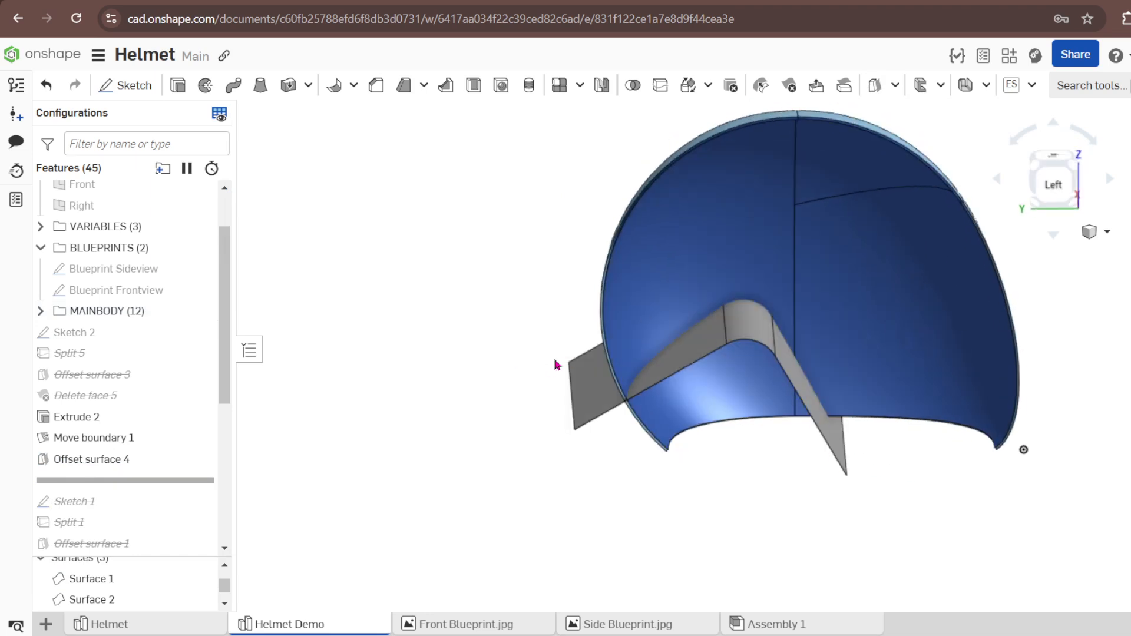
right_click_drag(561, 354, 529, 300)
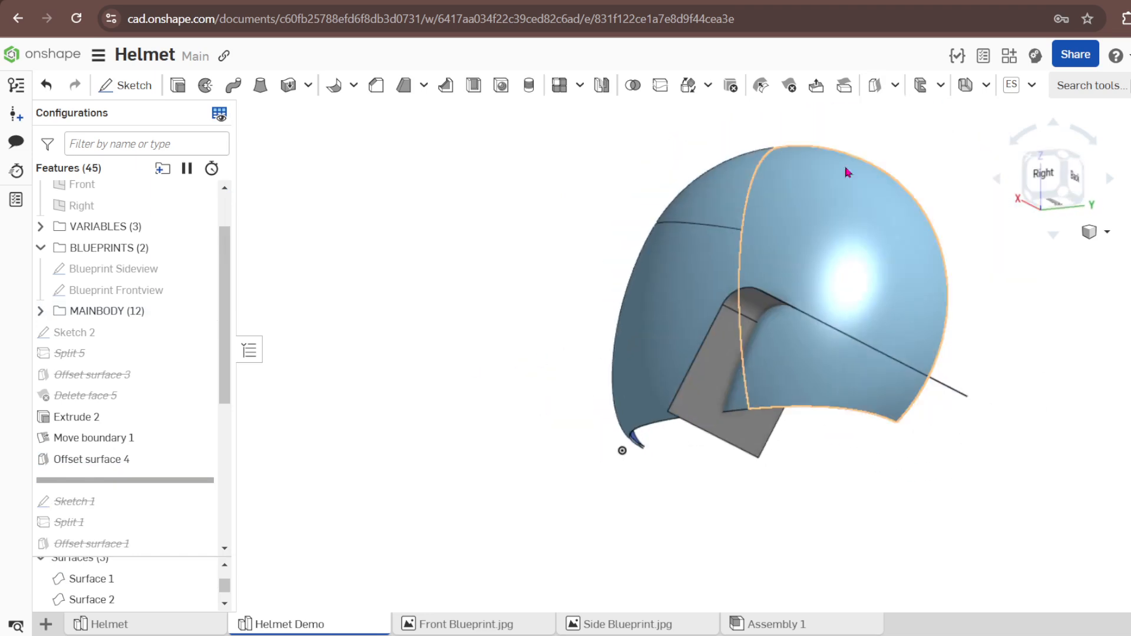
left_click(895, 85)
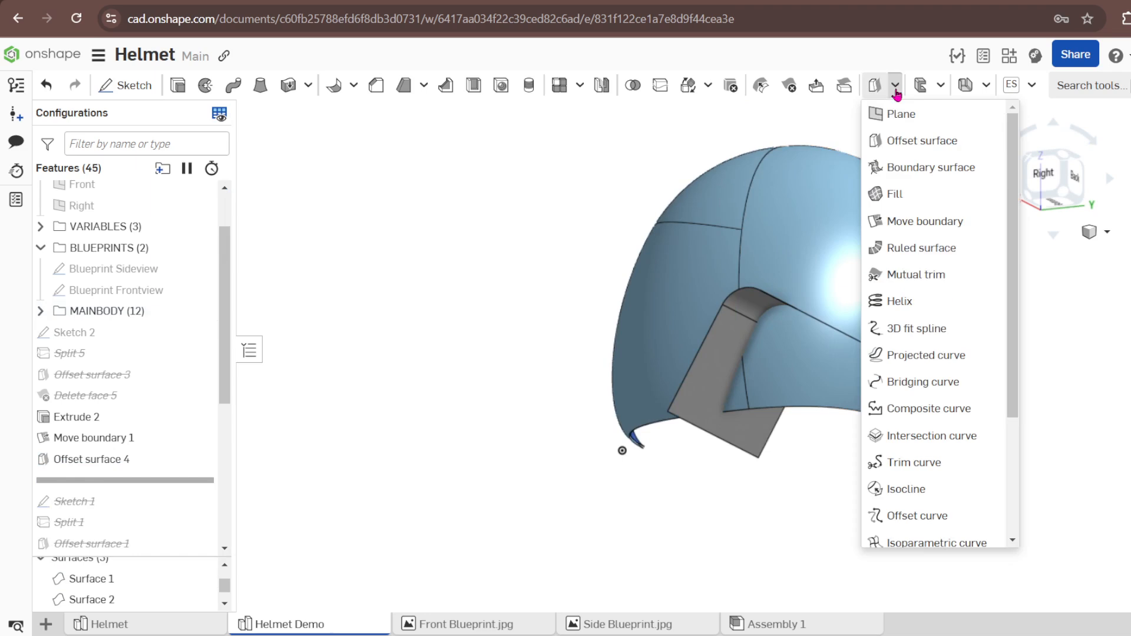
left_click(943, 276)
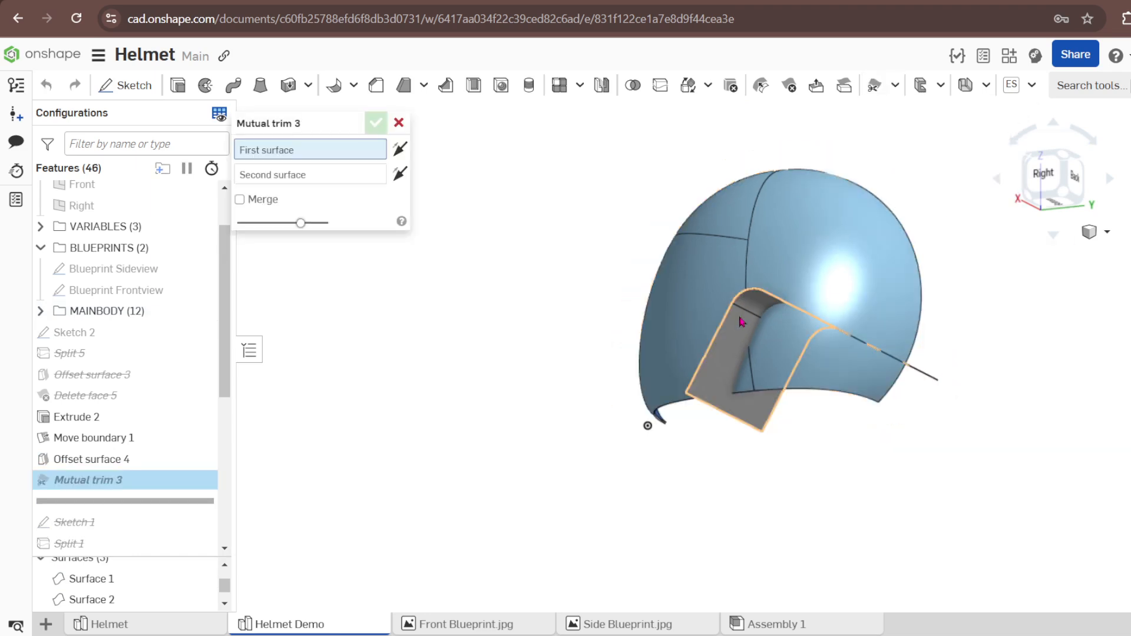
right_click_drag(737, 322, 580, 349)
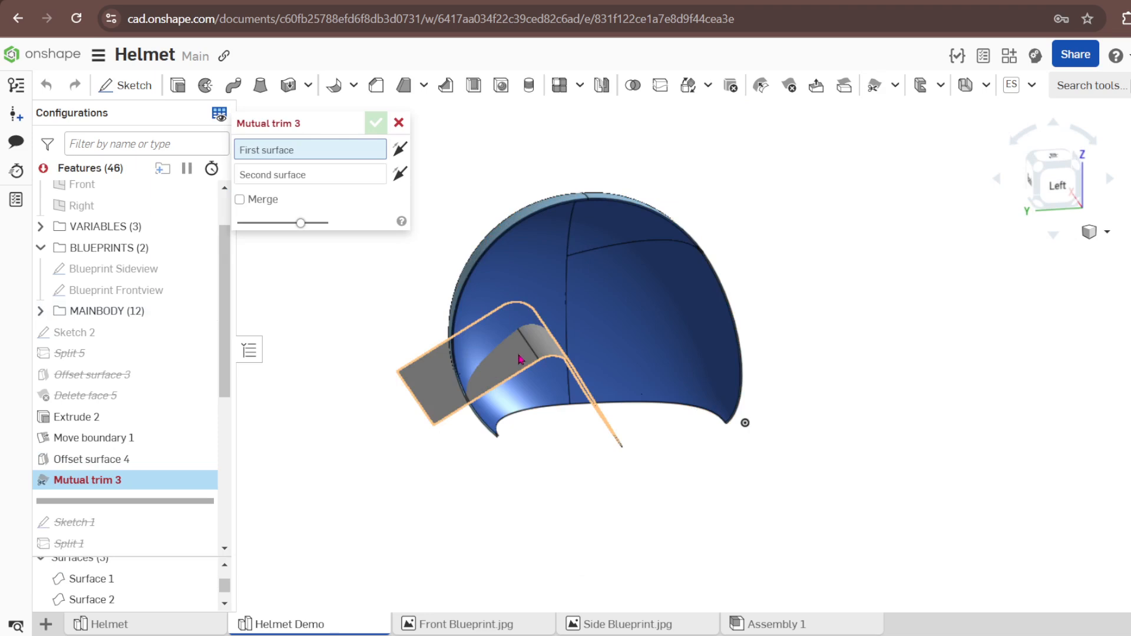
right_click_drag(526, 352, 636, 345)
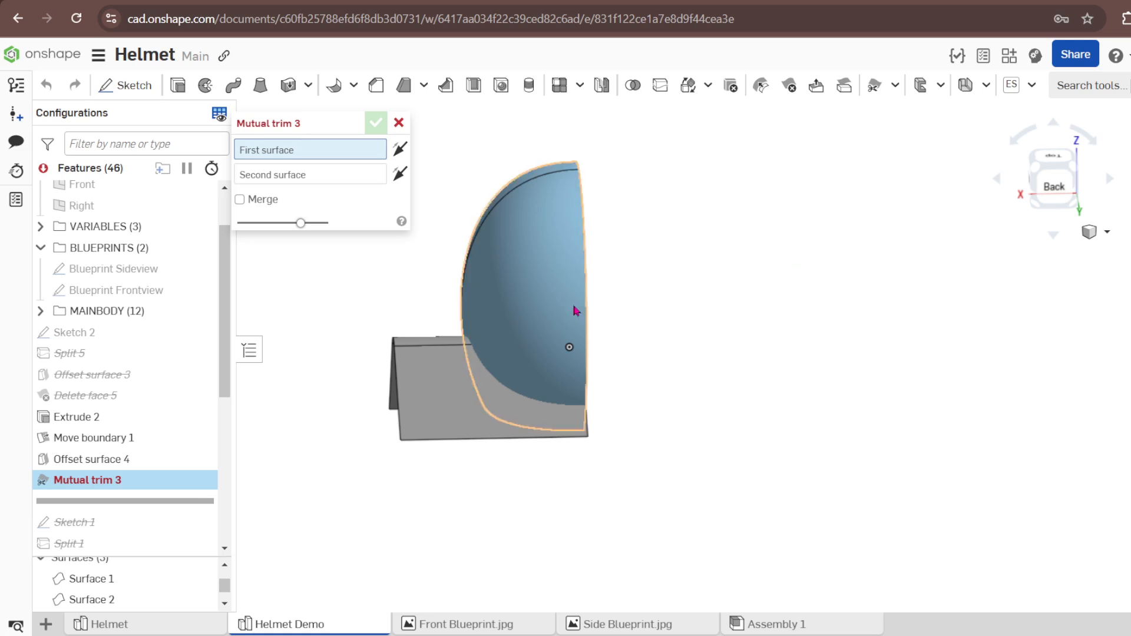
mouse_move(576, 308)
right_mouse_down()
mouse_move(593, 369)
mouse_move(581, 399)
mouse_move(578, 383)
mouse_move(606, 369)
mouse_move(684, 357)
mouse_move(573, 379)
right_mouse_up()
left_click(565, 383)
key("Escape")
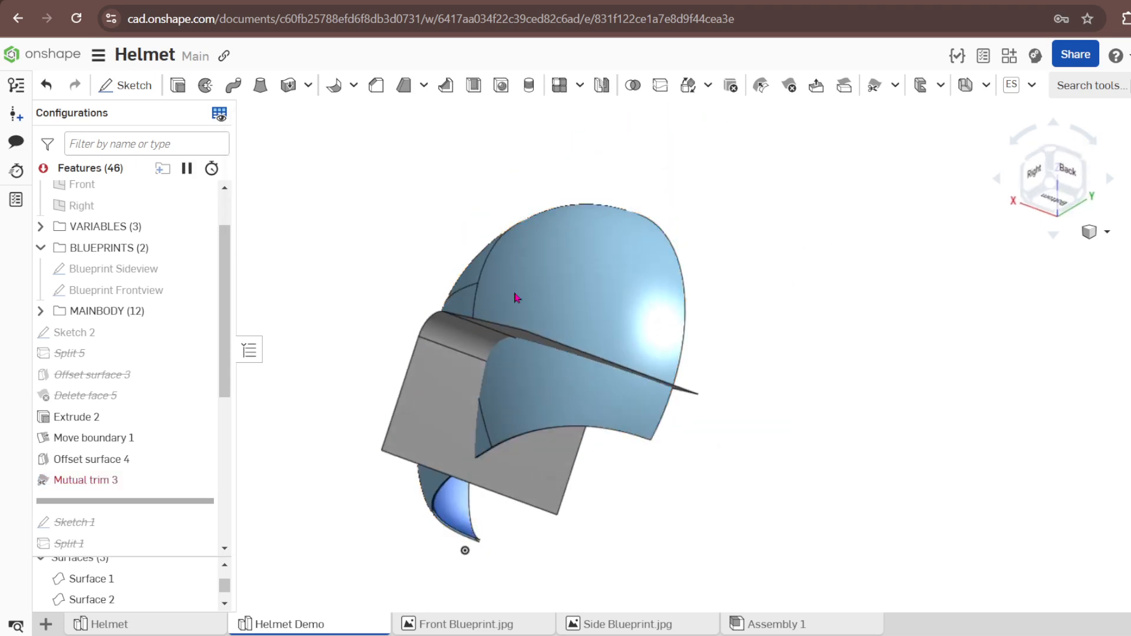
Hide the outer shell, Surface 1, and examine where the extruded surface crosses the inner offset shell.
left_click(196, 577)
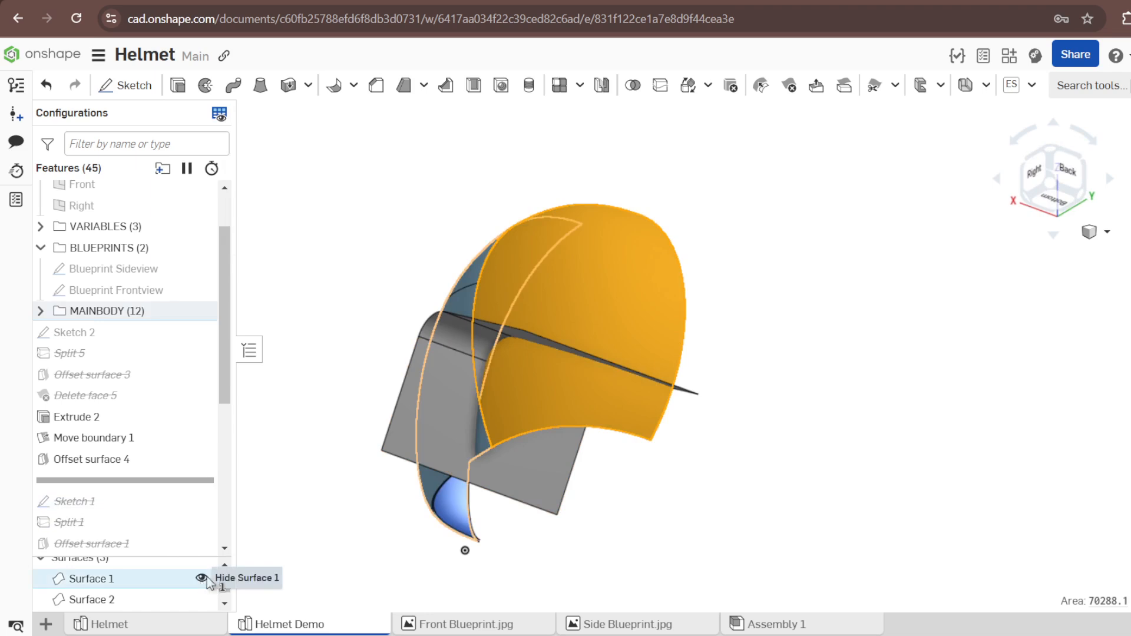
left_click(201, 578)
mouse_move(597, 450)
right_mouse_down()
mouse_move(649, 499)
mouse_move(583, 470)
mouse_move(624, 457)
mouse_move(612, 450)
right_mouse_up()
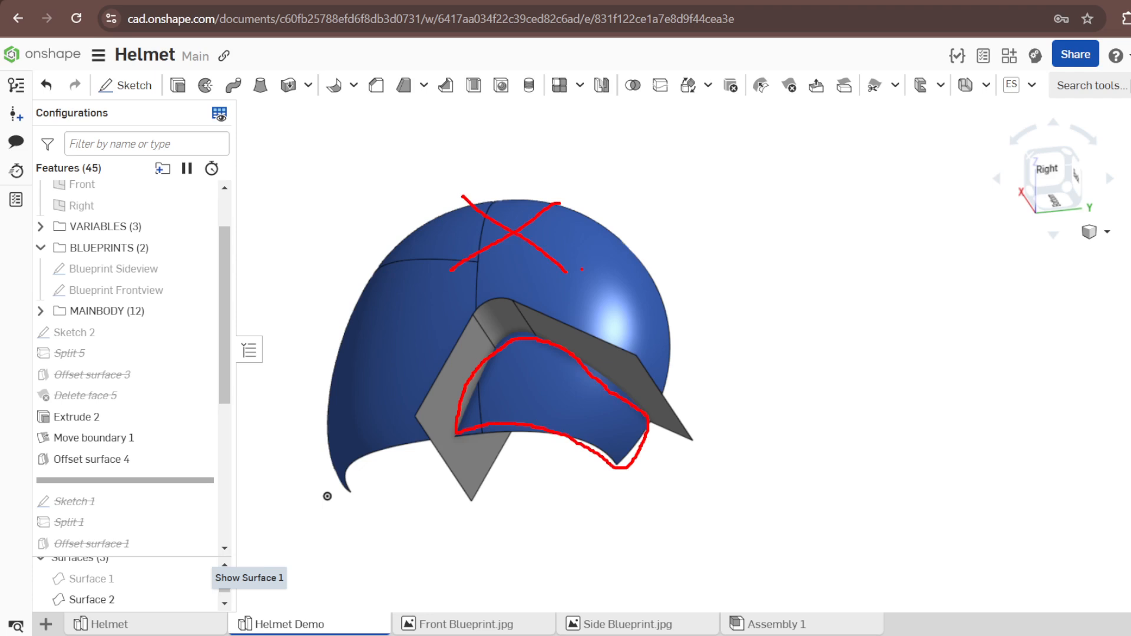
key("Escape")
mouse_move(580, 270)
right_mouse_down()
mouse_move(528, 312)
mouse_move(574, 259)
right_mouse_up()
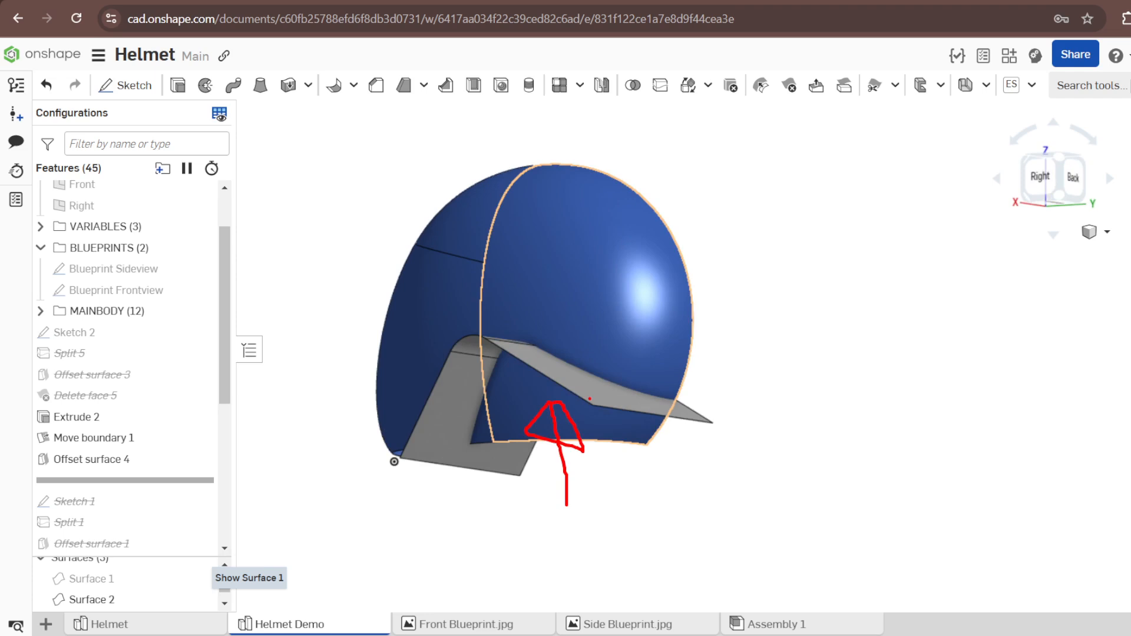
key("Escape")
mouse_move(633, 393)
right_mouse_down()
mouse_move(505, 404)
mouse_move(535, 417)
mouse_move(497, 429)
right_mouse_up()
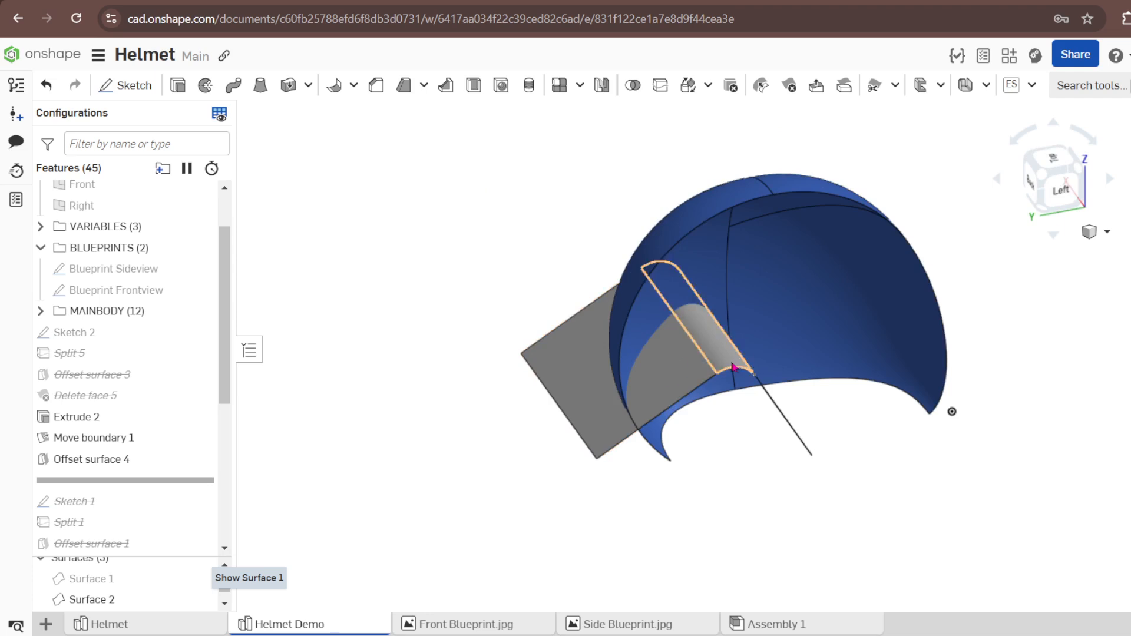
right_click_drag(553, 365, 645, 318)
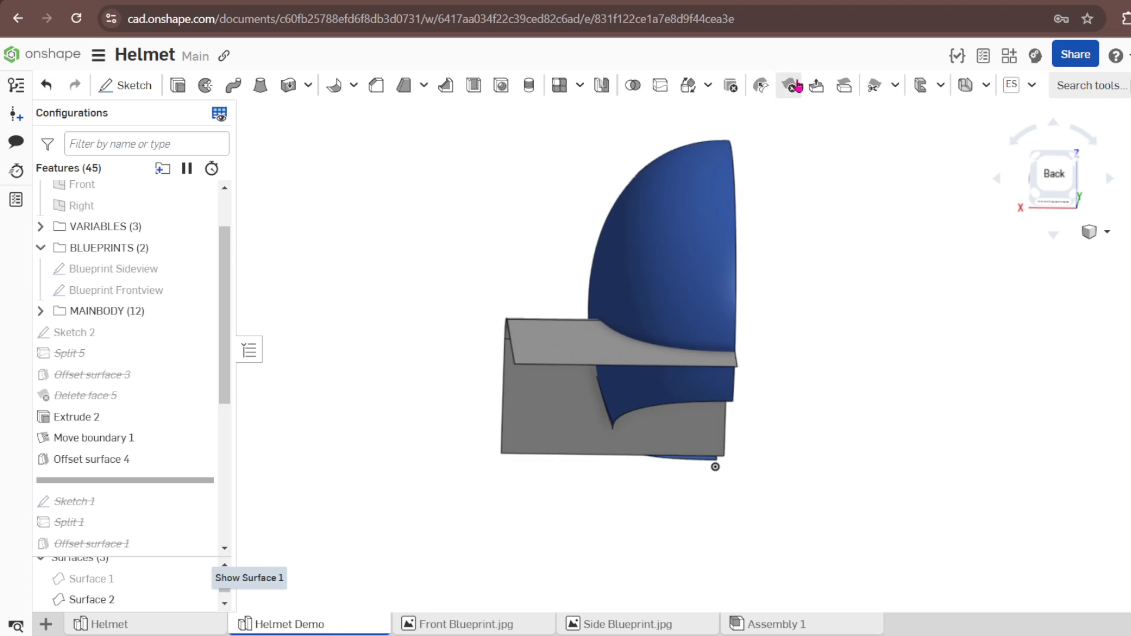
Mutually trim the inner offset shell and the extruded surface without merging, keeping the shell's lower side region and the extrusion's outer part.
left_click(874, 86)
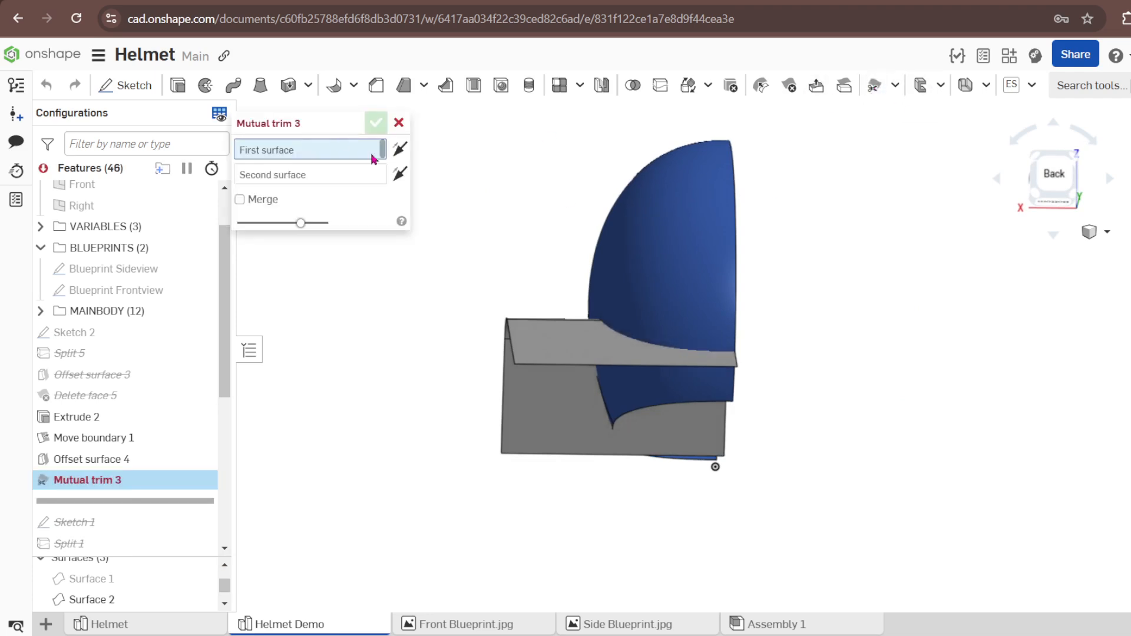
left_click(669, 253)
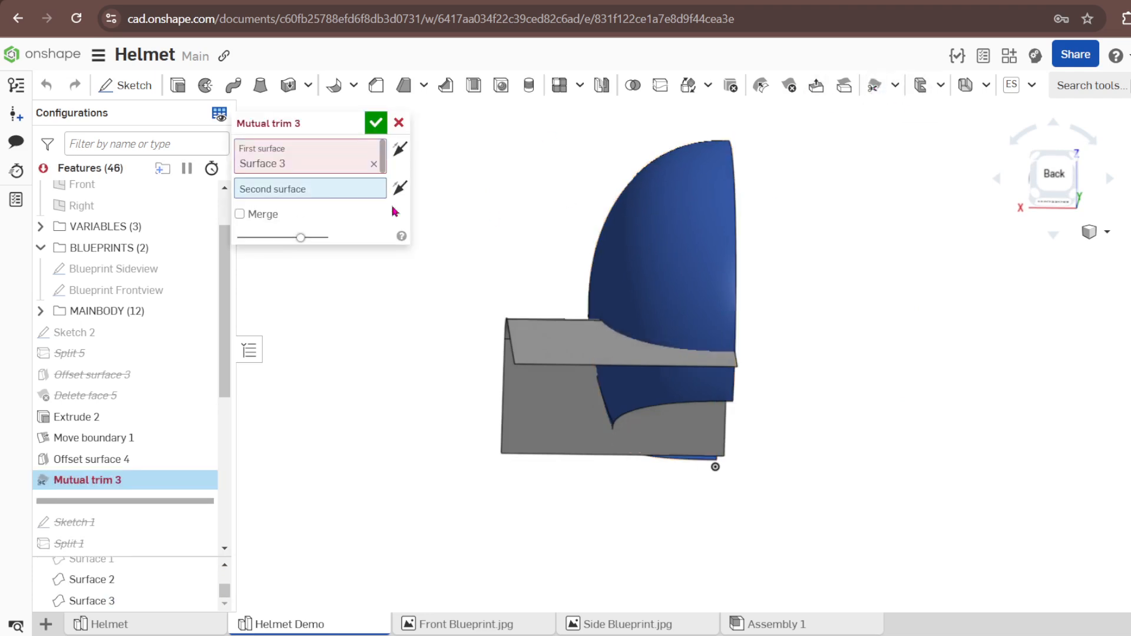
left_click(586, 342)
right_click_drag(587, 347, 513, 377)
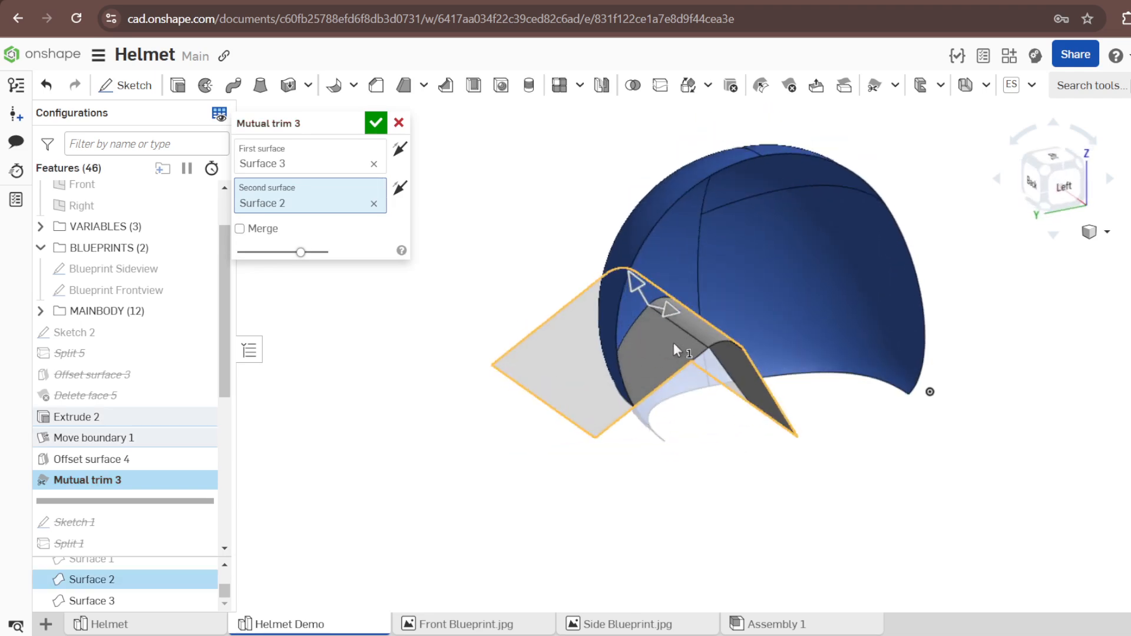
right_click_drag(659, 318, 789, 332)
right_click_drag(659, 322, 656, 301)
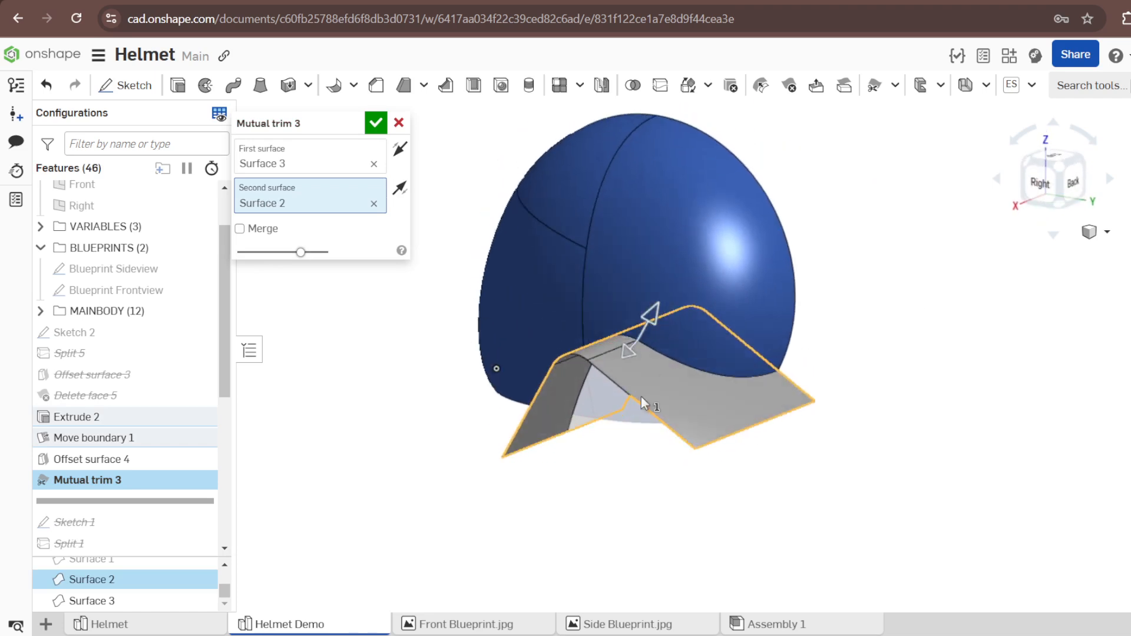
right_click_drag(640, 397, 639, 312)
left_click(645, 301)
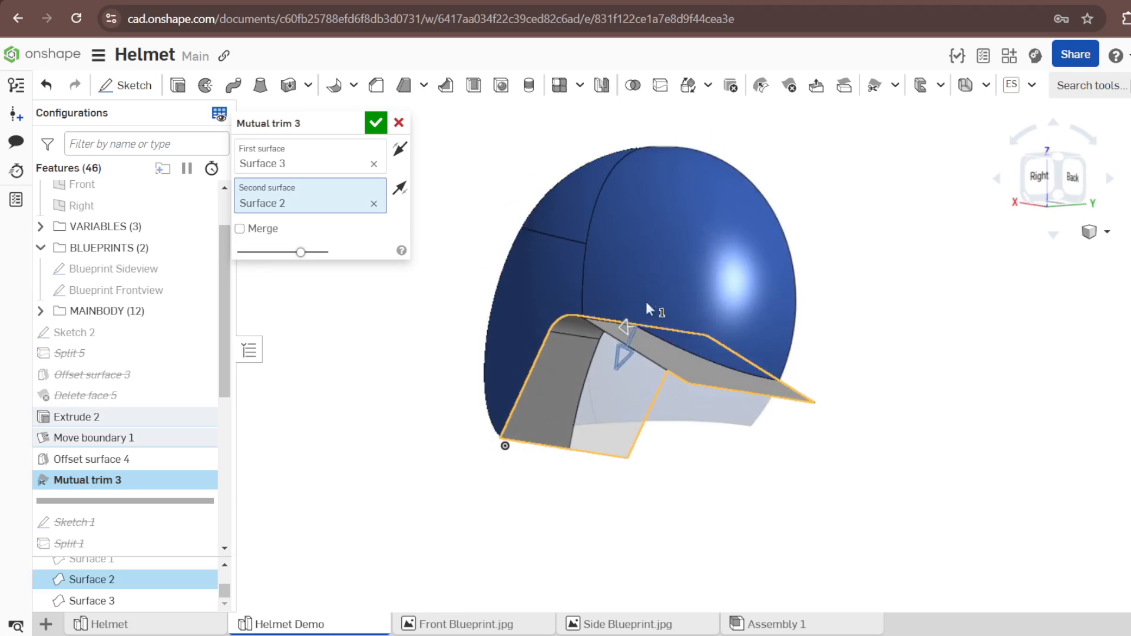
left_click(375, 124)
Show the outer shell, Surface 1, again over the trimmed inner surfaces.
right_click_drag(565, 382, 545, 429)
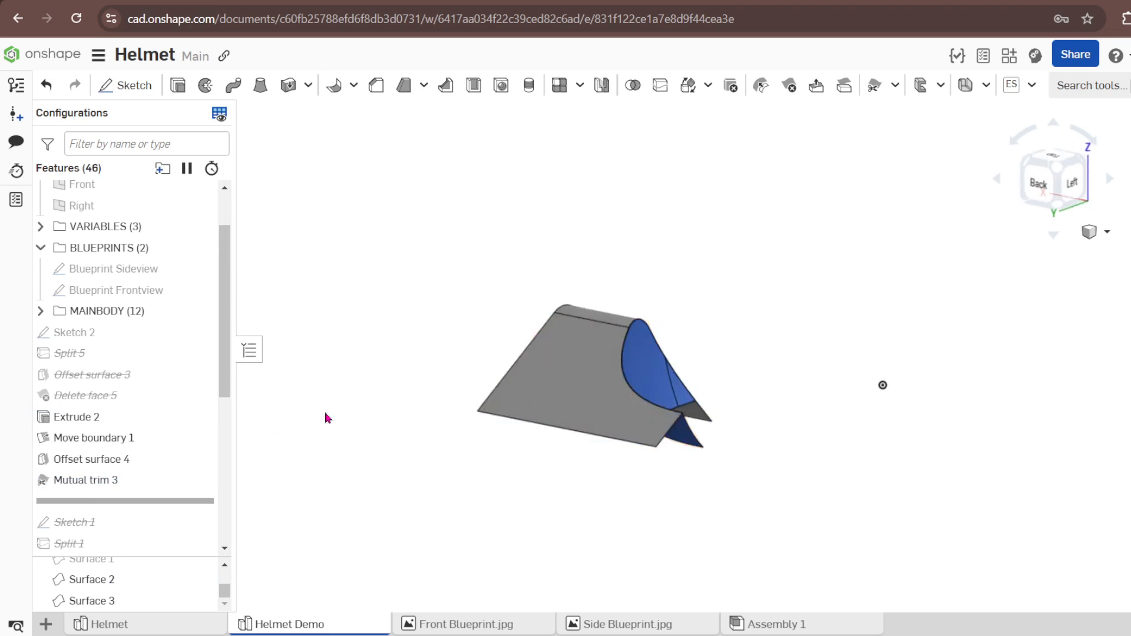
left_click(200, 559)
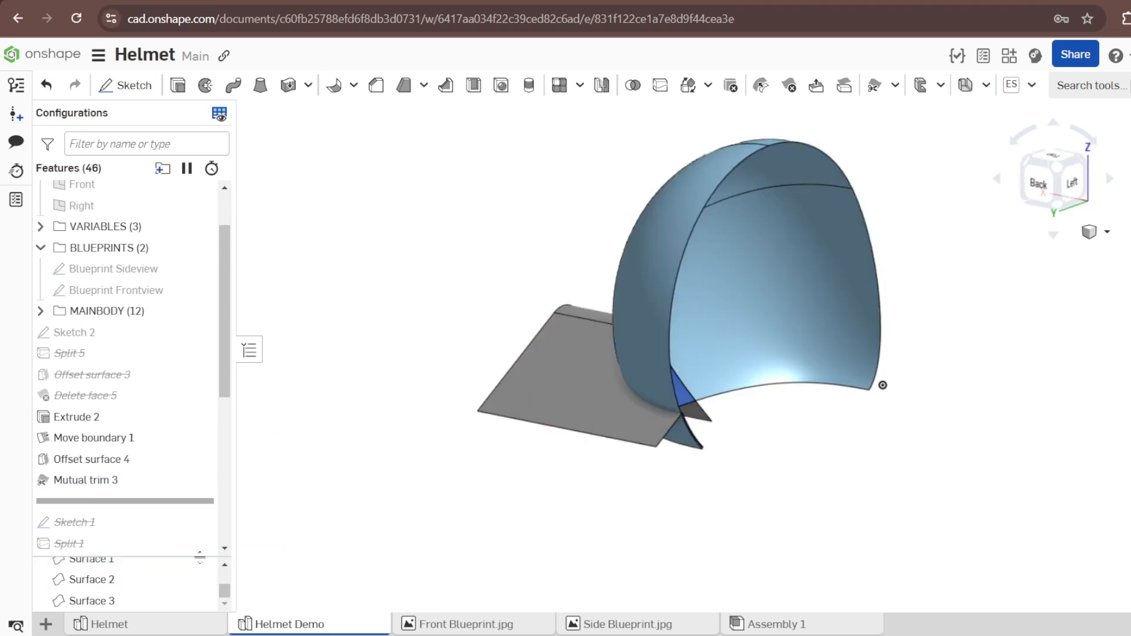
right_click_drag(554, 454, 522, 464)
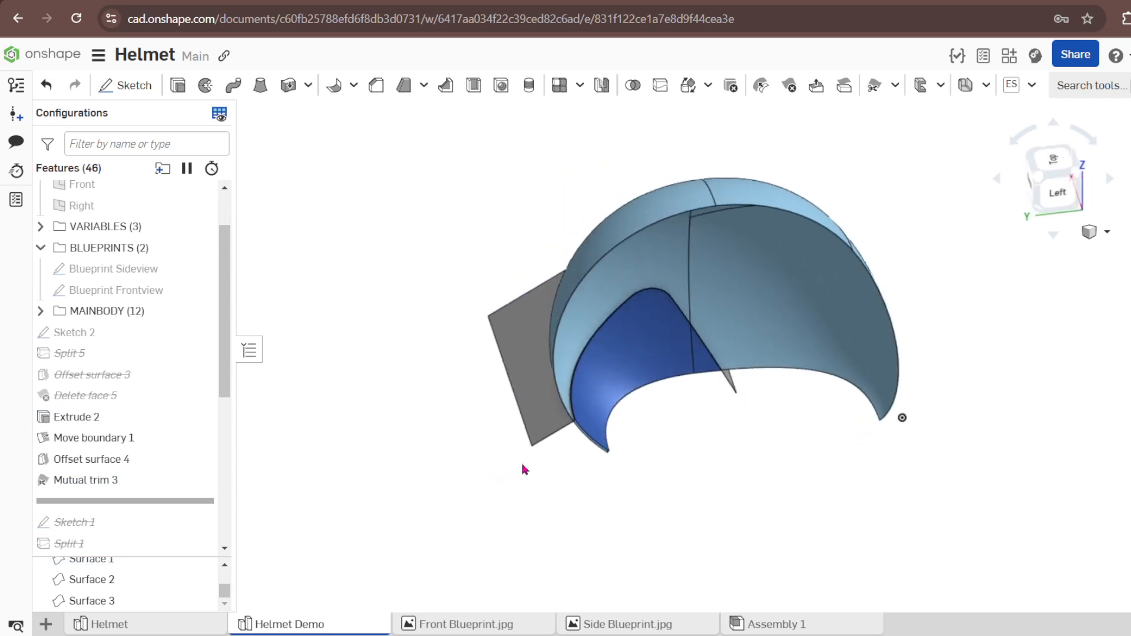
scroll(632, 293, "up", 2)
mouse_move(633, 294)
right_mouse_down()
mouse_move(638, 328)
mouse_move(617, 221)
mouse_move(565, 254)
right_mouse_up()
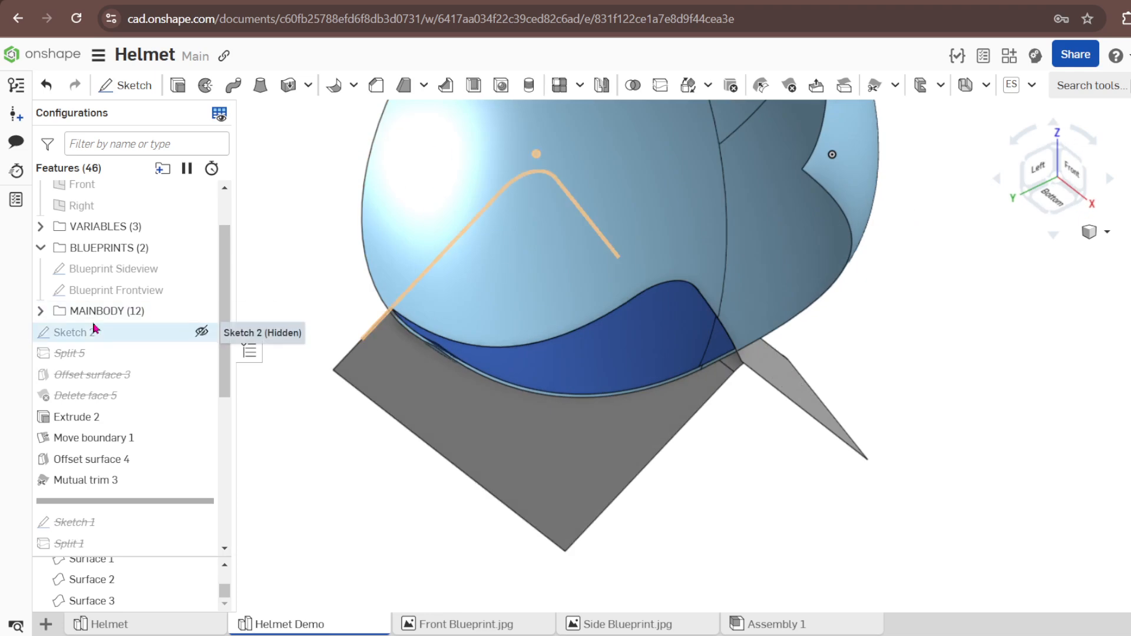
Examine how the trimmed extruded surface passes through the outer shell above the side recess.
left_click(73, 333)
left_click(101, 416, "shift")
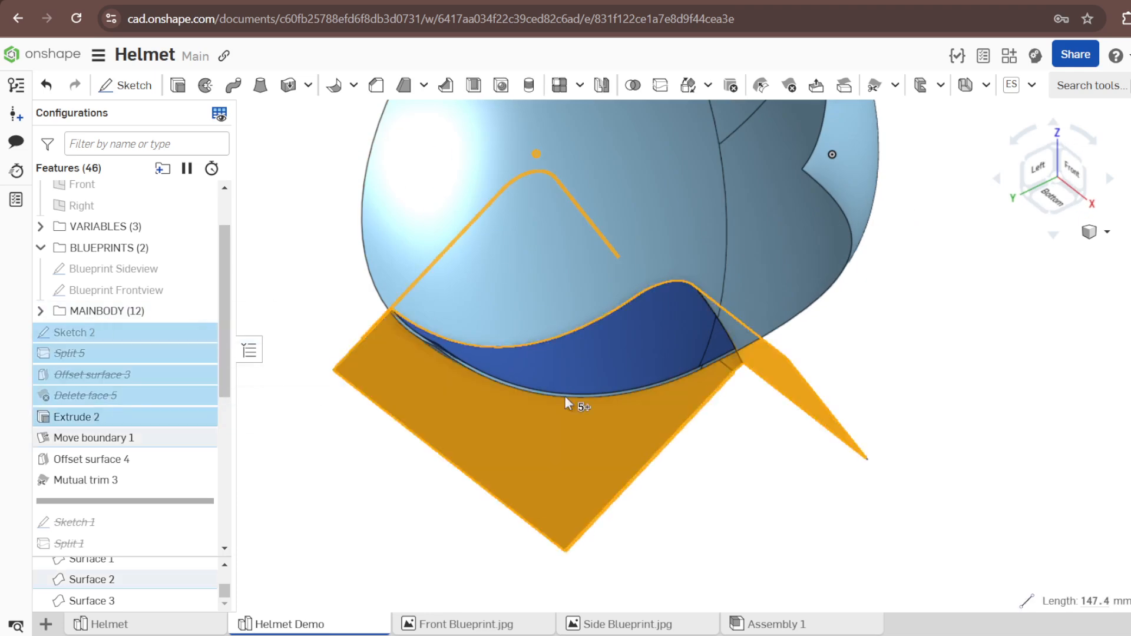
left_click(675, 457)
right_click_drag(617, 407, 665, 440)
mouse_move(632, 386)
right_mouse_down()
mouse_move(760, 386)
mouse_move(811, 366)
mouse_move(819, 386)
mouse_move(1019, 456)
mouse_move(736, 383)
mouse_move(810, 369)
mouse_move(795, 384)
right_mouse_up()
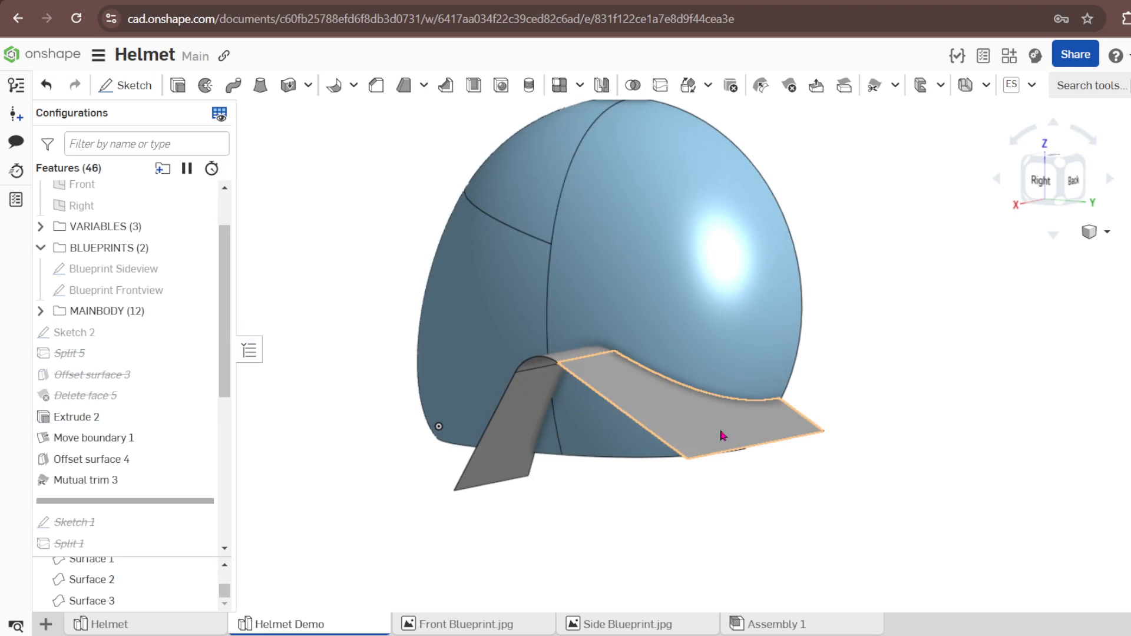
right_click_drag(722, 435, 665, 433)
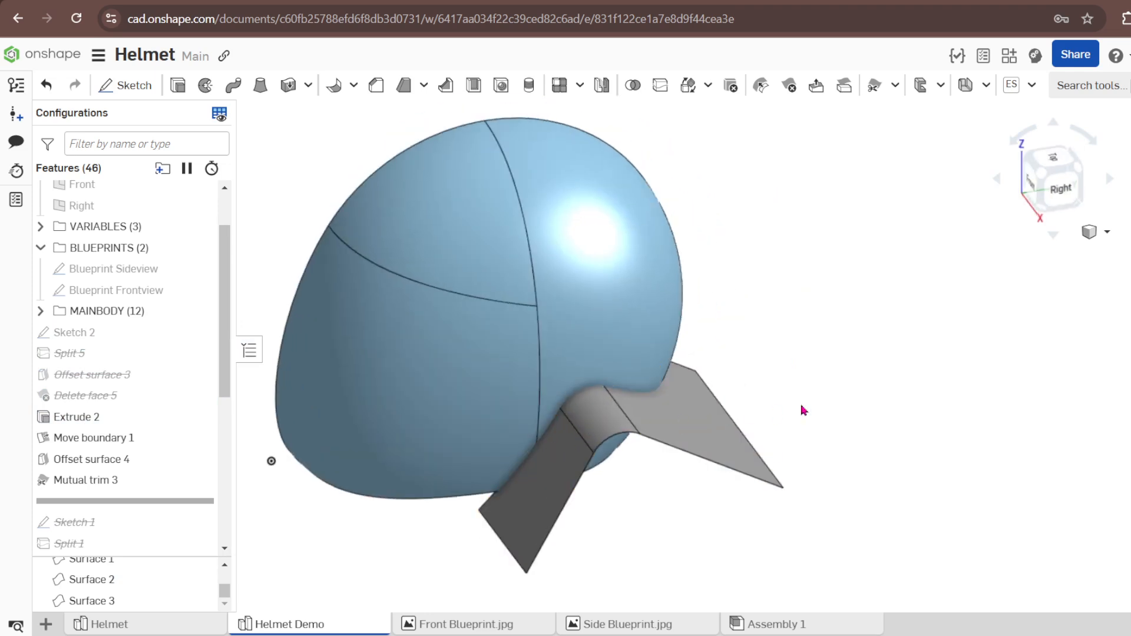
right_click_drag(655, 406, 631, 374)
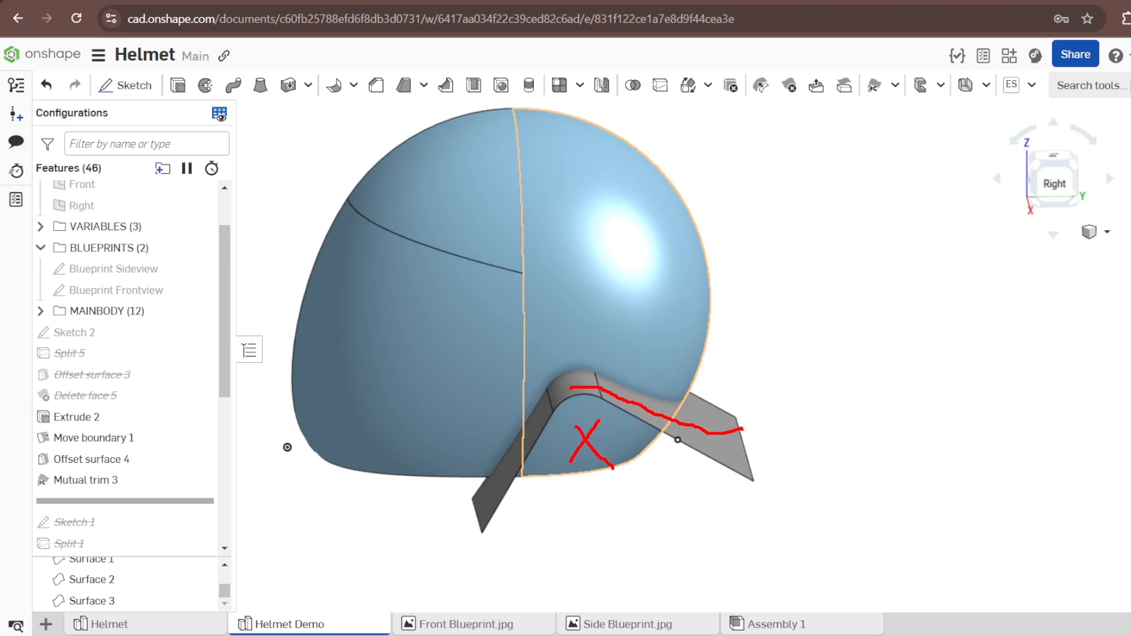
key("Escape")
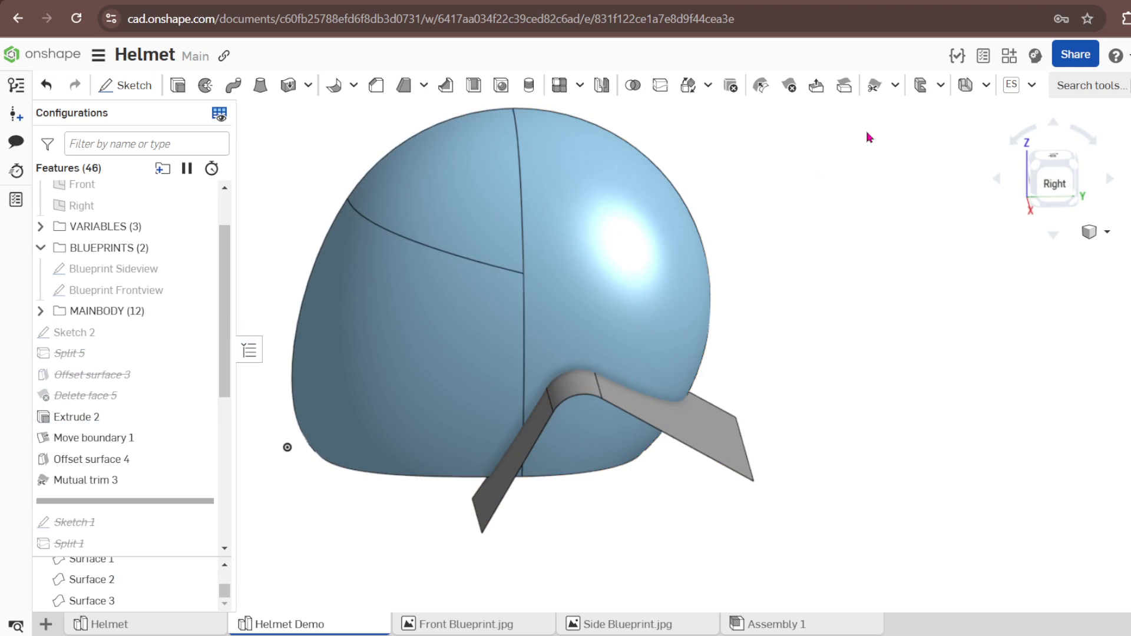
Mutually trim the outer shell and the extruded surface without merging, keeping the upper shell and the narrow strip inside it.
left_click(874, 85)
left_click(632, 350)
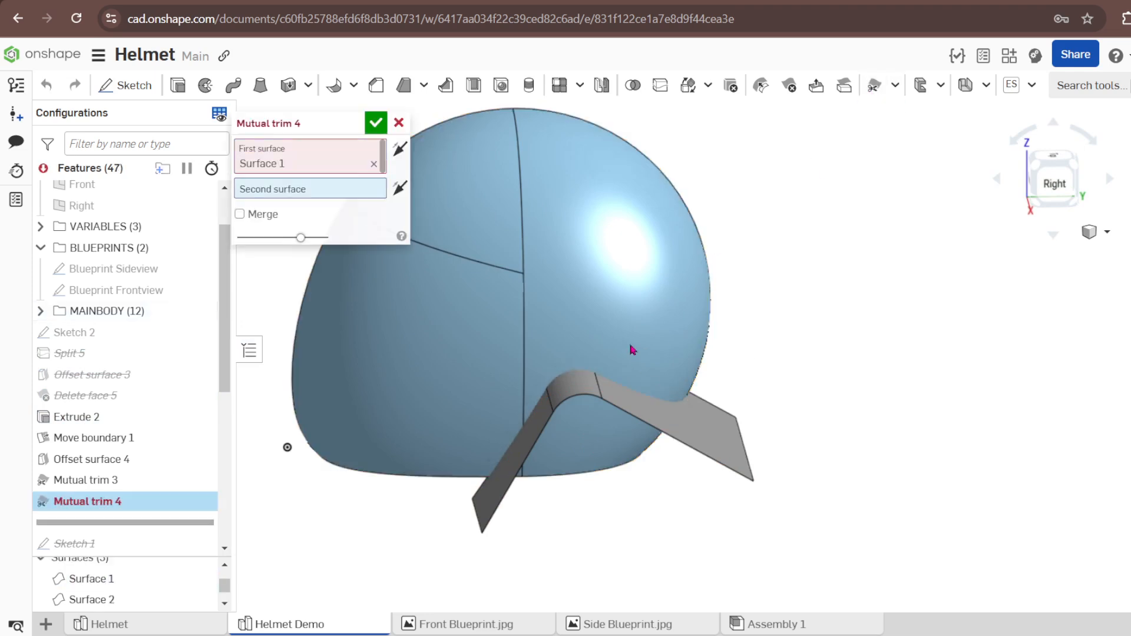
left_click(687, 422)
right_click_drag(680, 434, 586, 422)
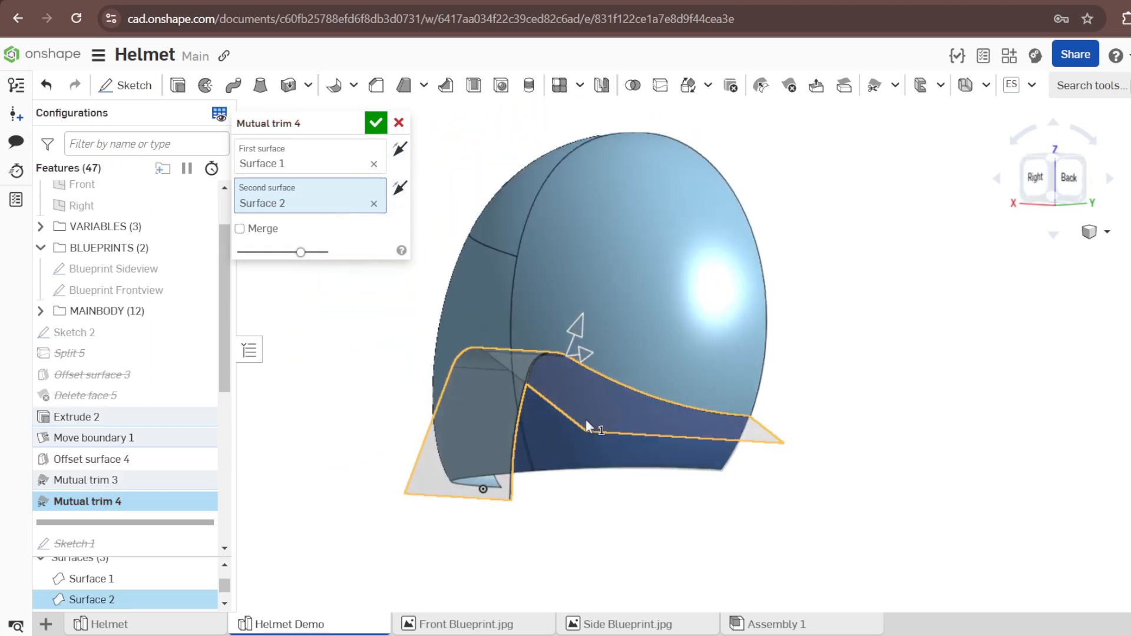
left_click(376, 123)
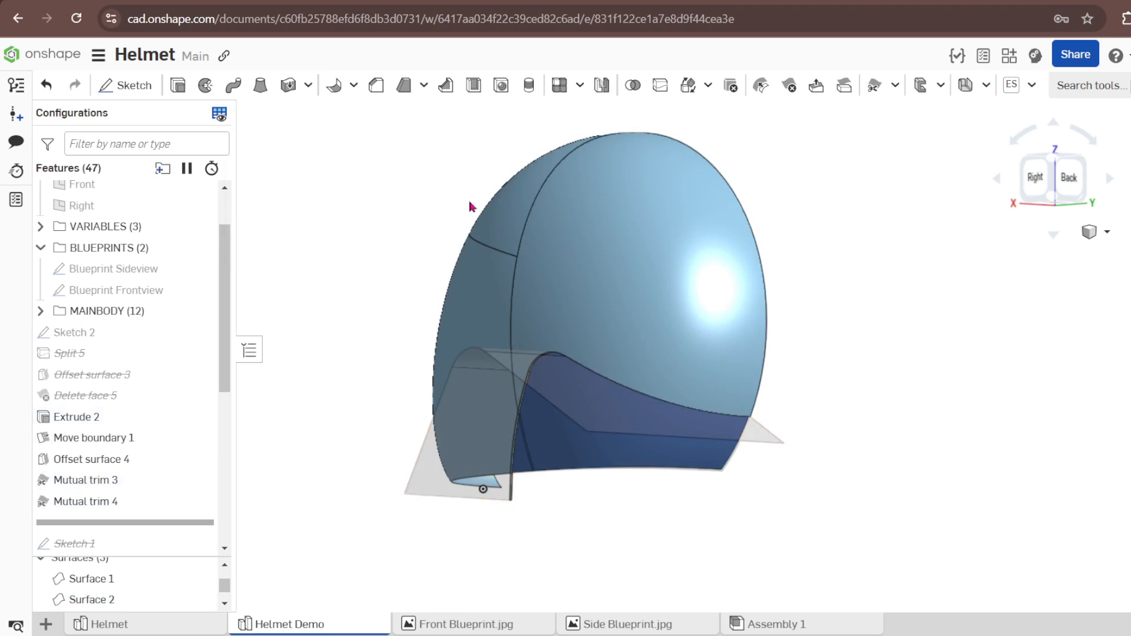
Examine the narrow strip between the outer shell and the recessed panel, around its rounded corner and at its lower end.
scroll(593, 471, "up", 3)
right_click_drag(593, 471, 589, 410)
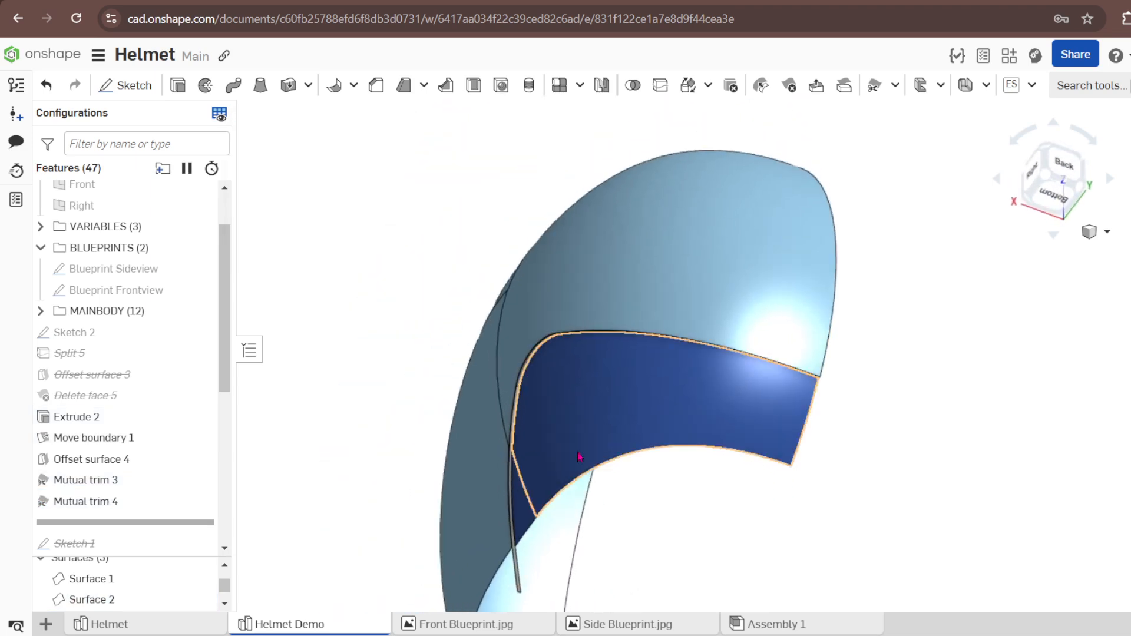
scroll(578, 456, "up", 8)
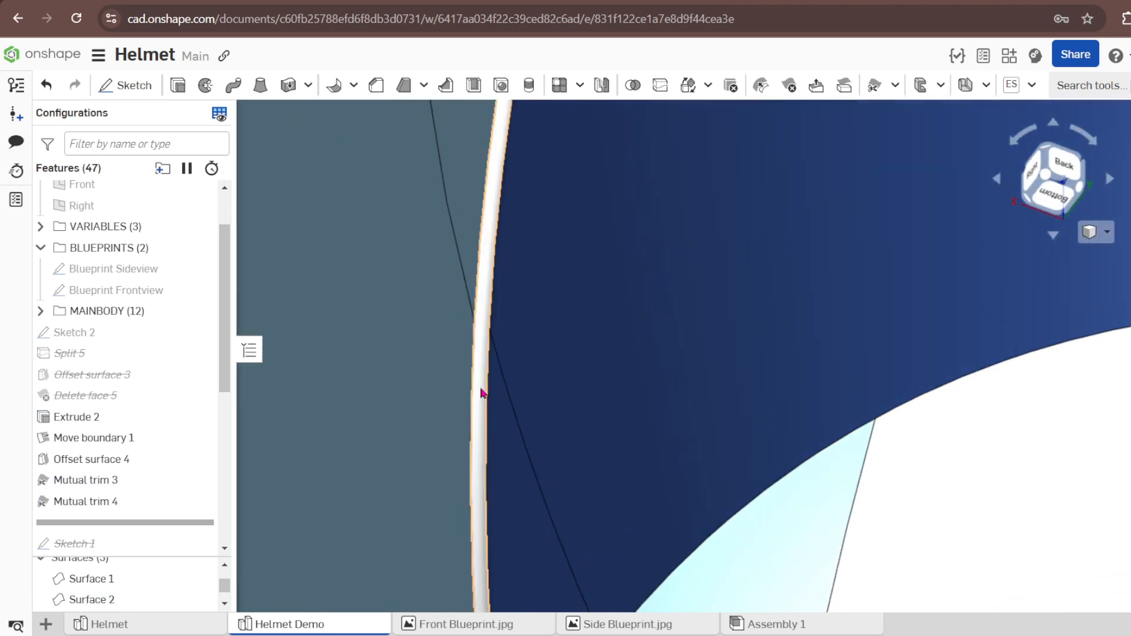
left_click(481, 393)
scroll(495, 411, "down", 6)
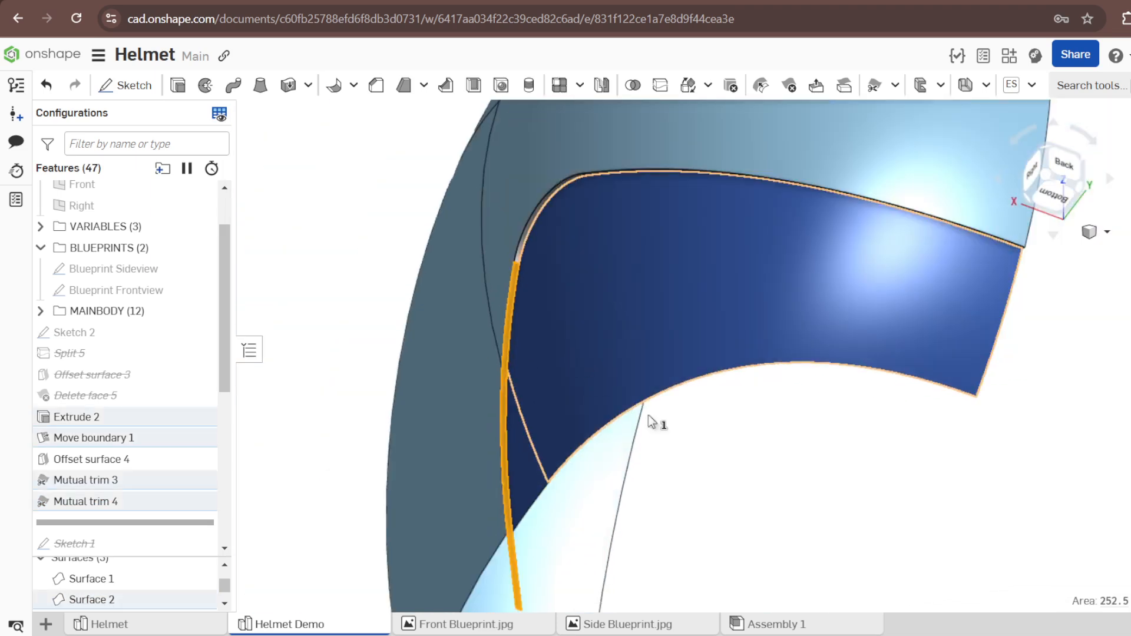
left_click(648, 419)
right_click_drag(550, 373, 474, 394)
scroll(530, 252, "up", 8)
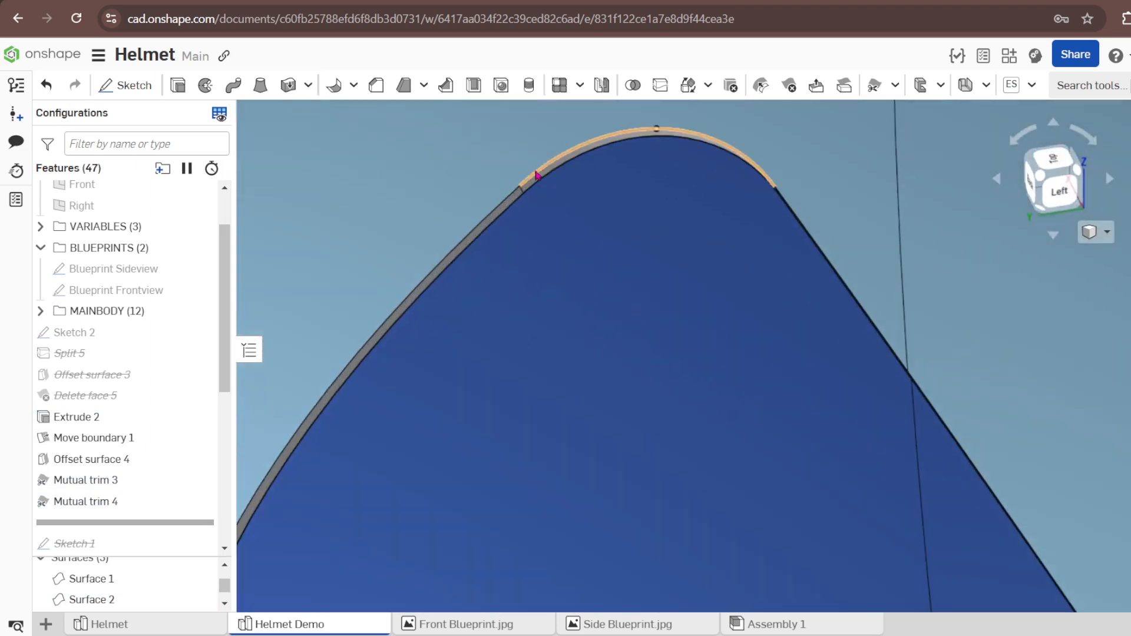
scroll(616, 189, "down", 5)
right_click_drag(616, 189, 777, 296)
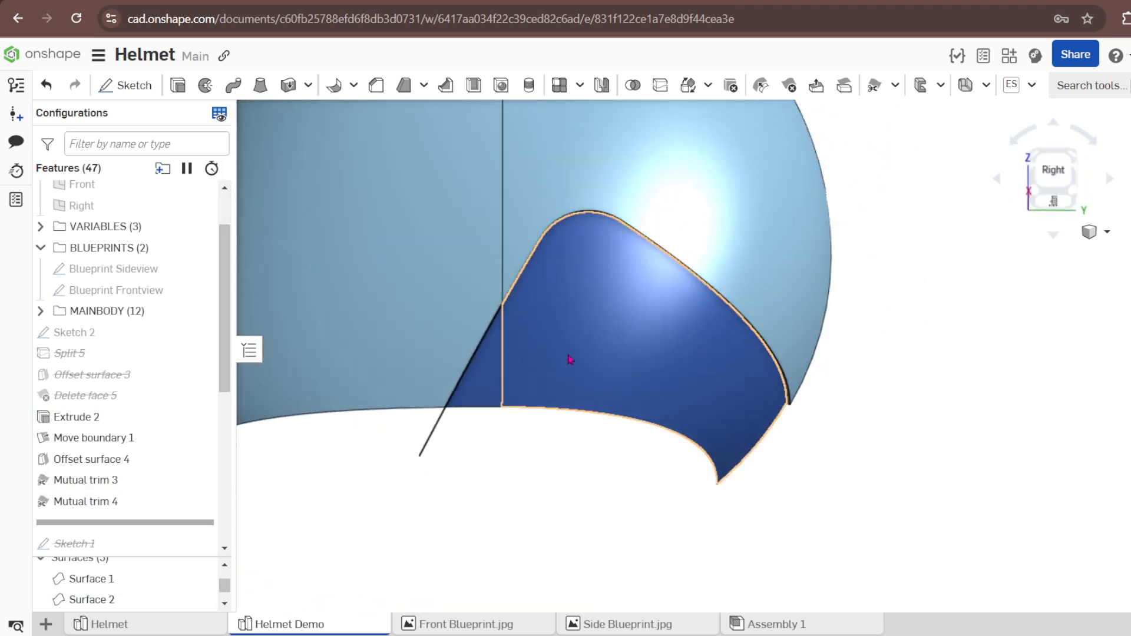
right_click_drag(570, 359, 400, 452)
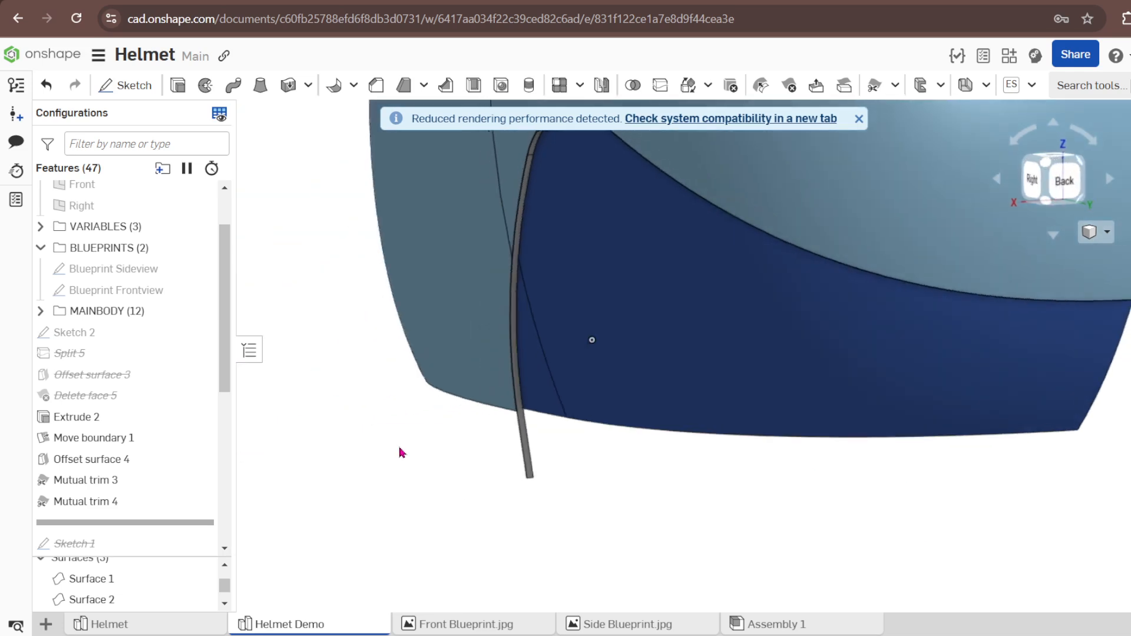
scroll(528, 424, "up", 5)
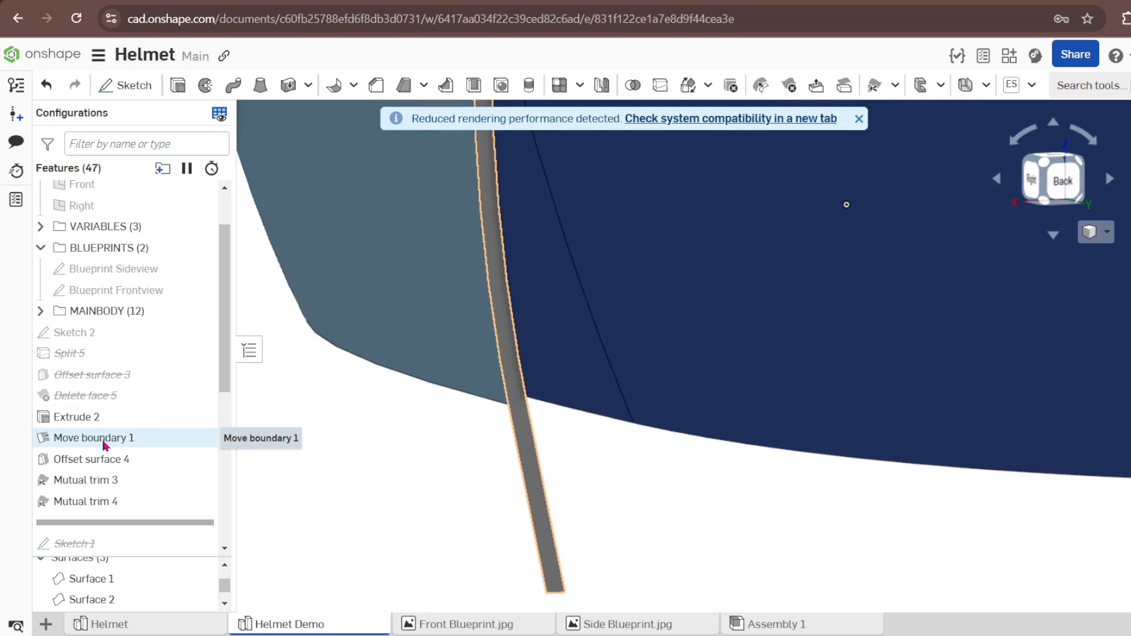
scroll(518, 404, "up", 5)
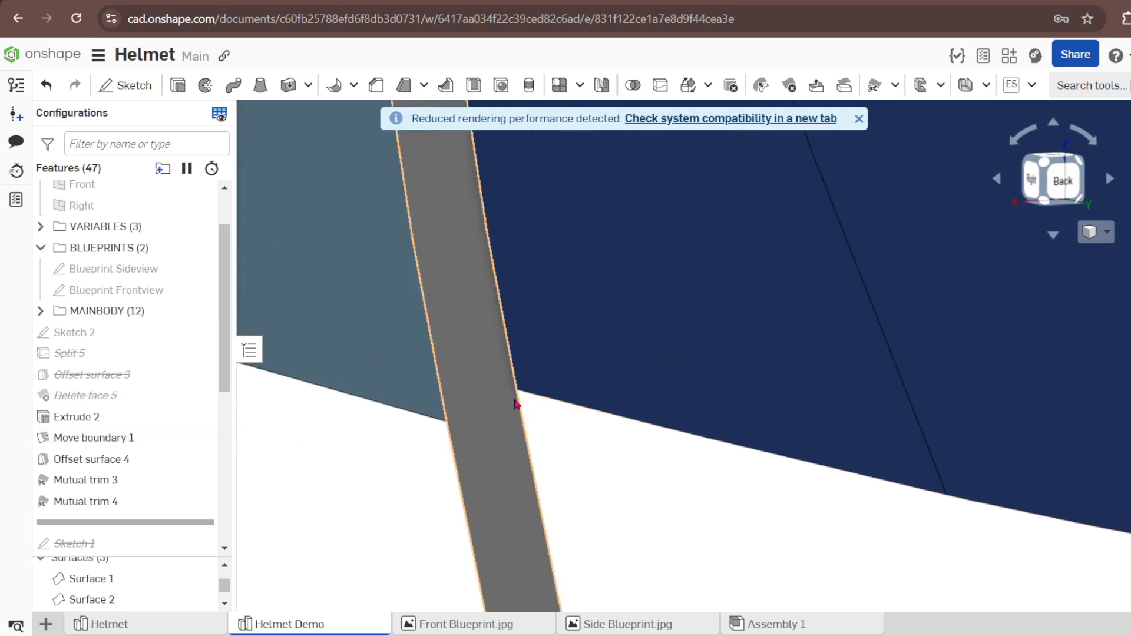
Suppress the Move boundary 1 feature and check the strip's lower corner against the recessed panel's bottom edge.
right_click(120, 437)
left_click(171, 510)
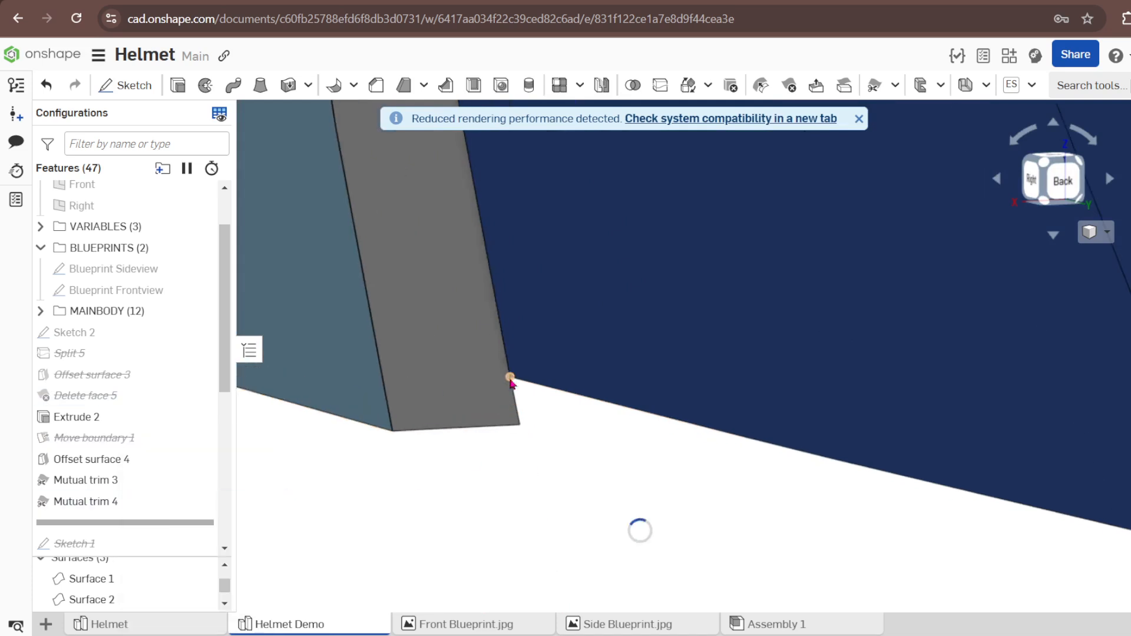
left_click(397, 434)
left_click(542, 387)
mouse_move(503, 434)
right_mouse_down()
mouse_move(495, 460)
mouse_move(497, 421)
mouse_move(522, 434)
right_mouse_up()
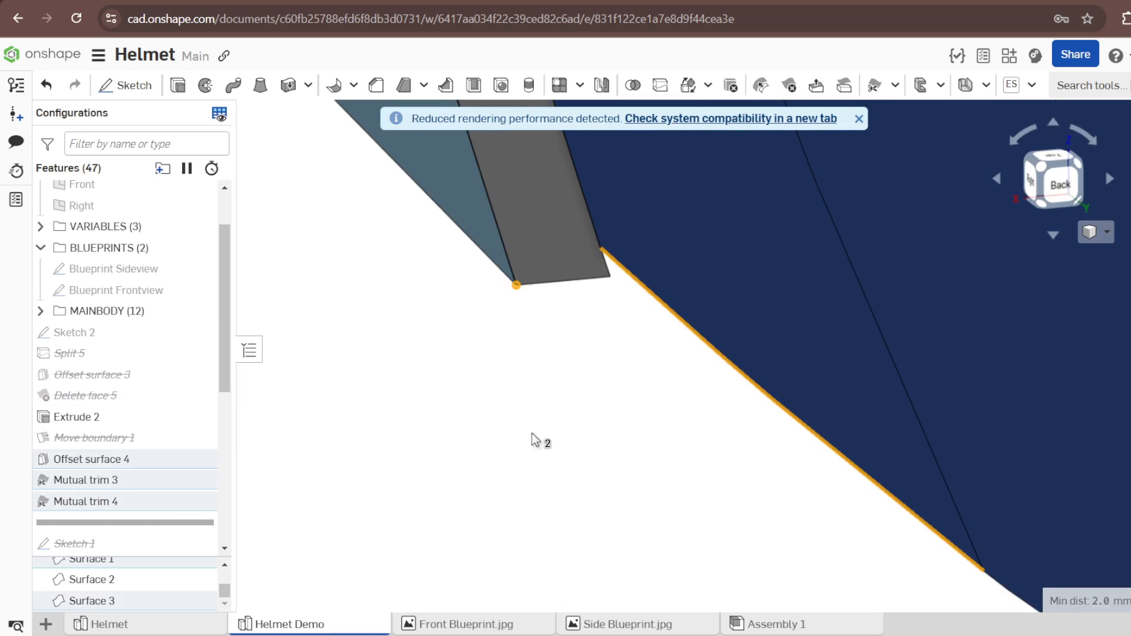
left_click(512, 386)
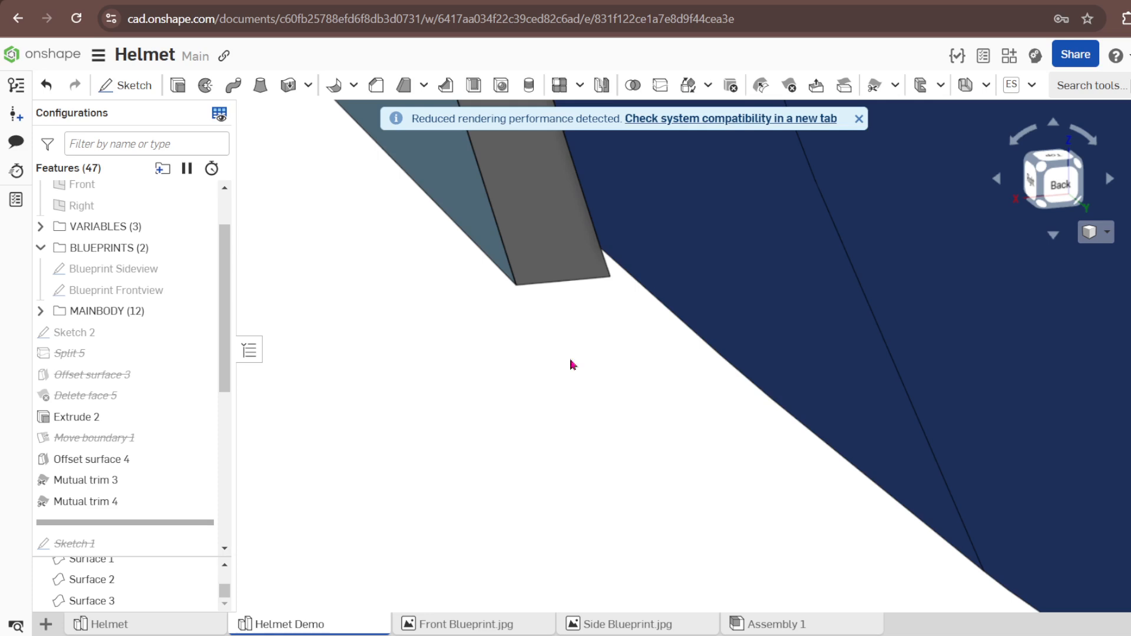
Examine the lower end of the strip from below and from the side, where the outer shell meets the recessed panel.
left_click(1029, 180)
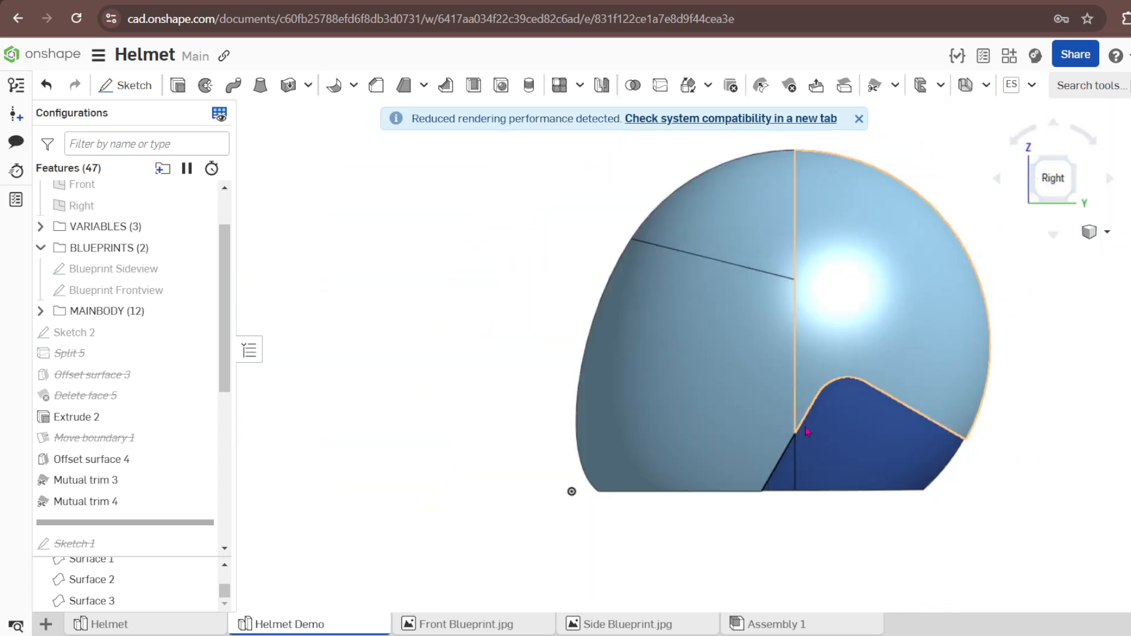
scroll(772, 496, "up", 5)
right_click_drag(766, 499, 708, 461)
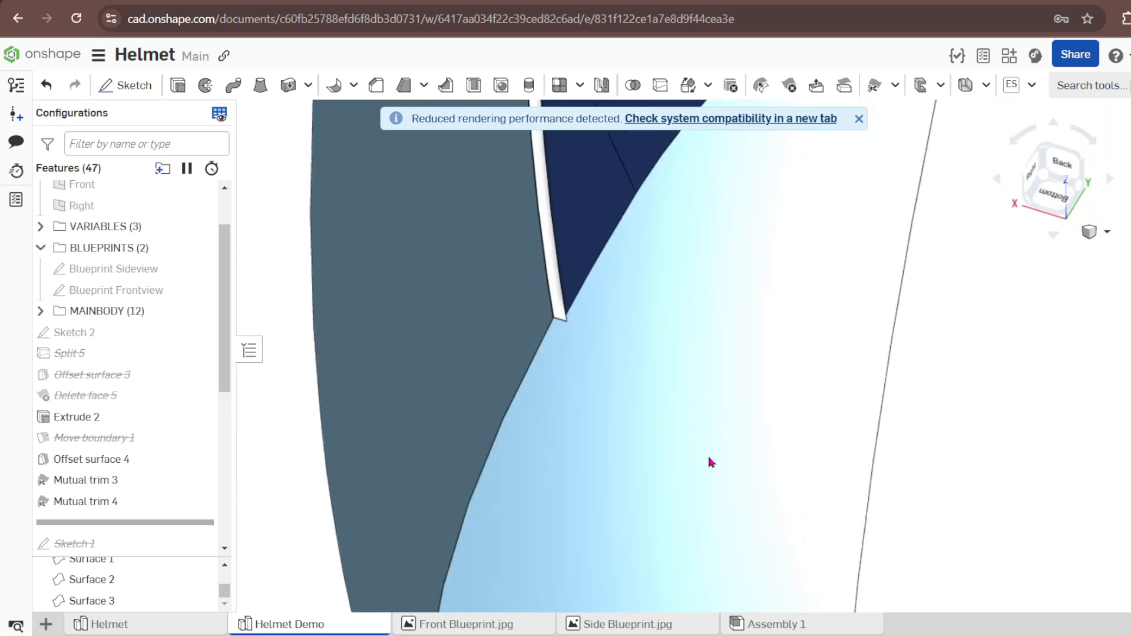
left_click(545, 336)
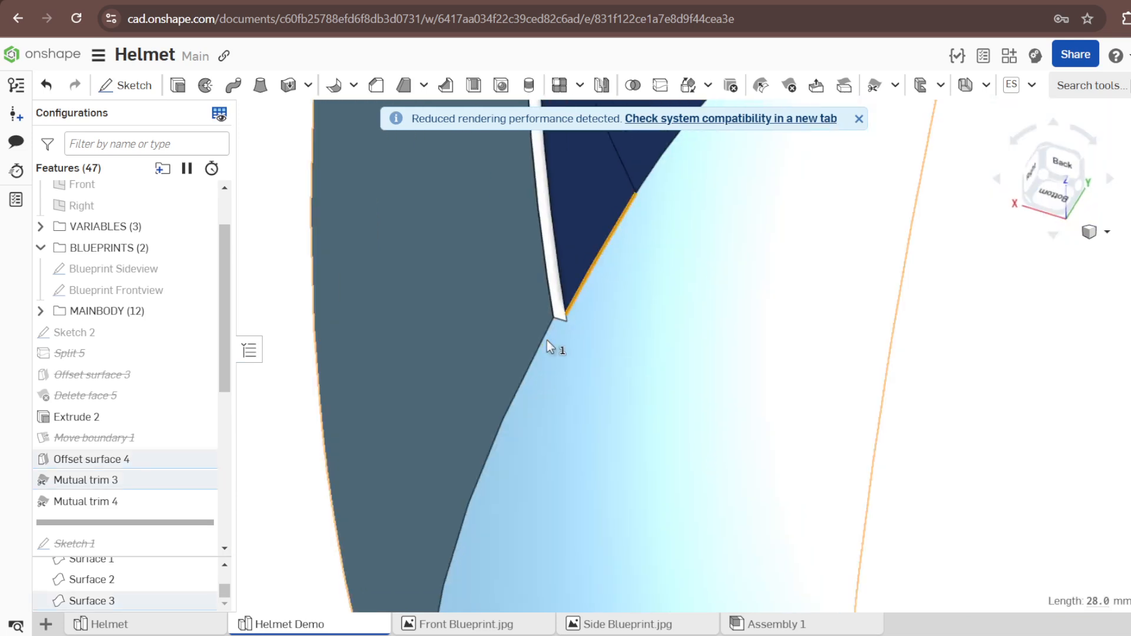
left_click(1030, 199)
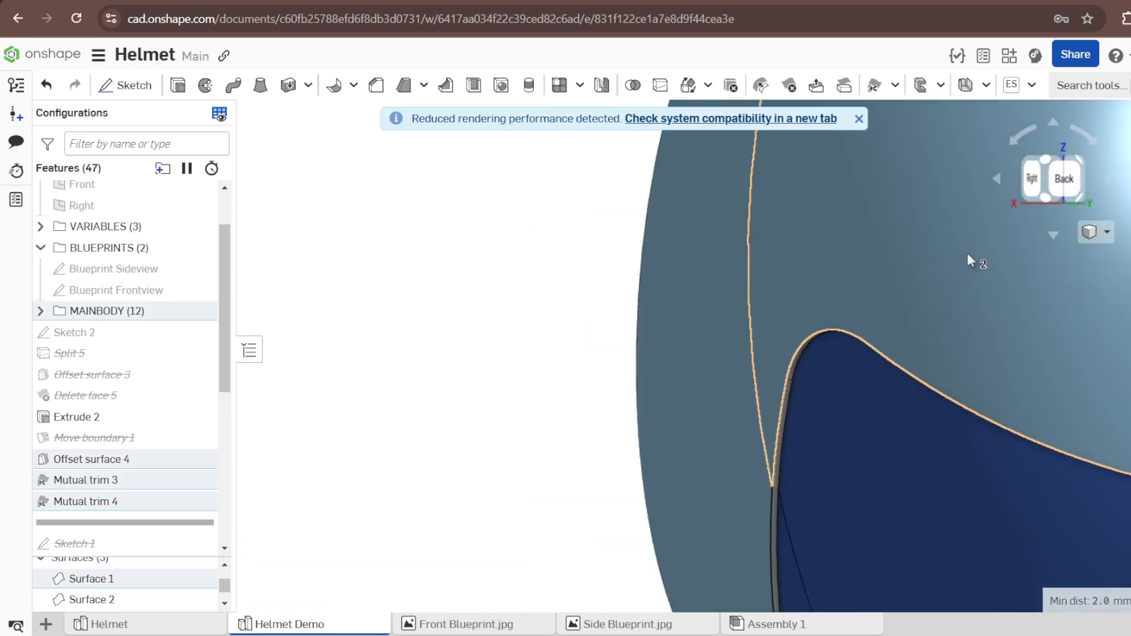
left_click(1056, 184)
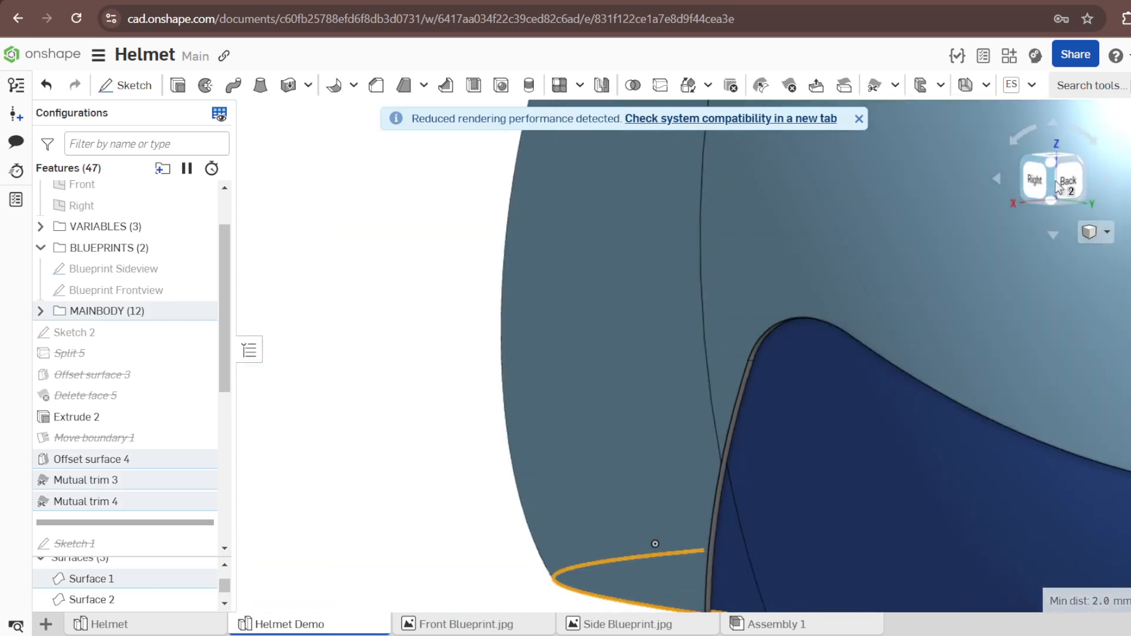
left_click(1032, 184)
scroll(778, 483, "up", 6)
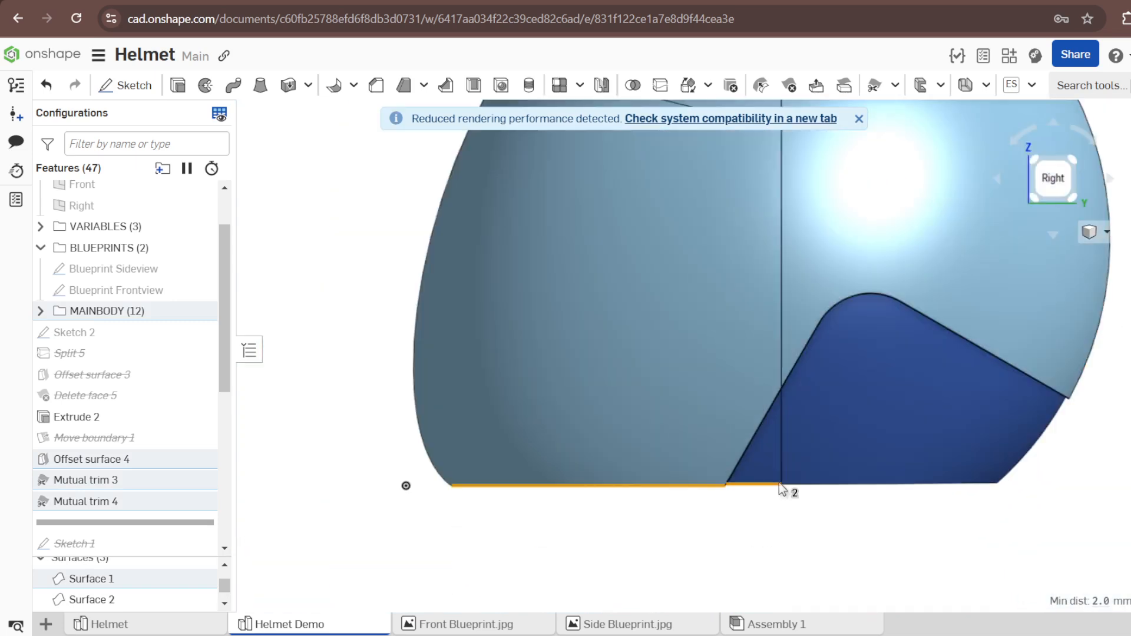
scroll(644, 487, "up", 2)
scroll(585, 487, "up", 2)
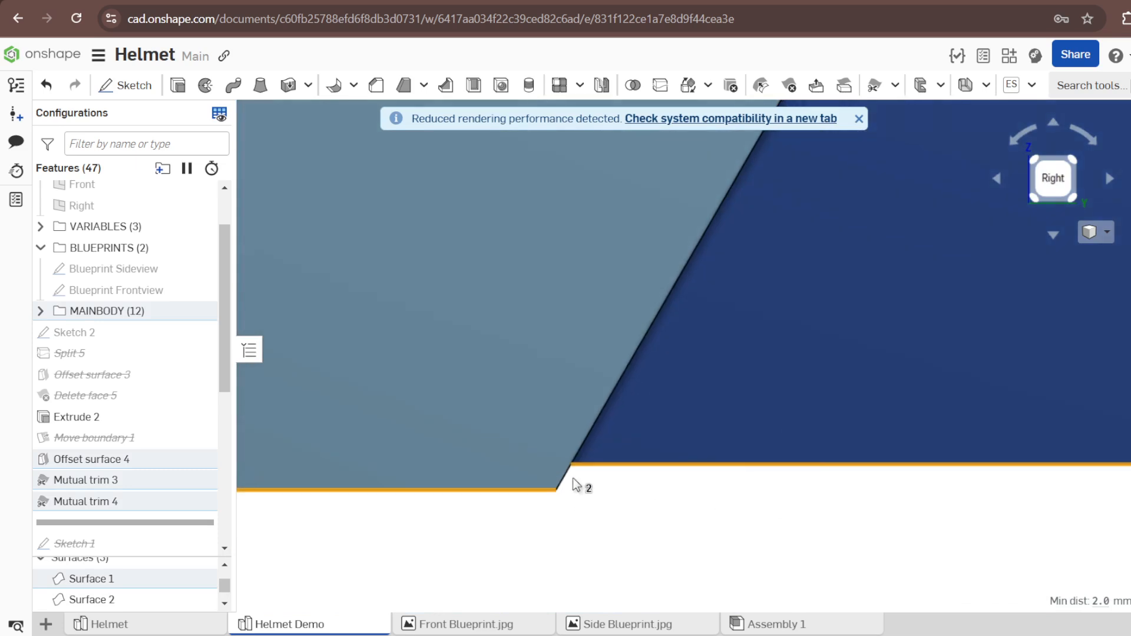
Compare the bottom edges of the outer shell and the recessed panel, and inspect the strip's end between them.
left_click(645, 498)
left_click(598, 465)
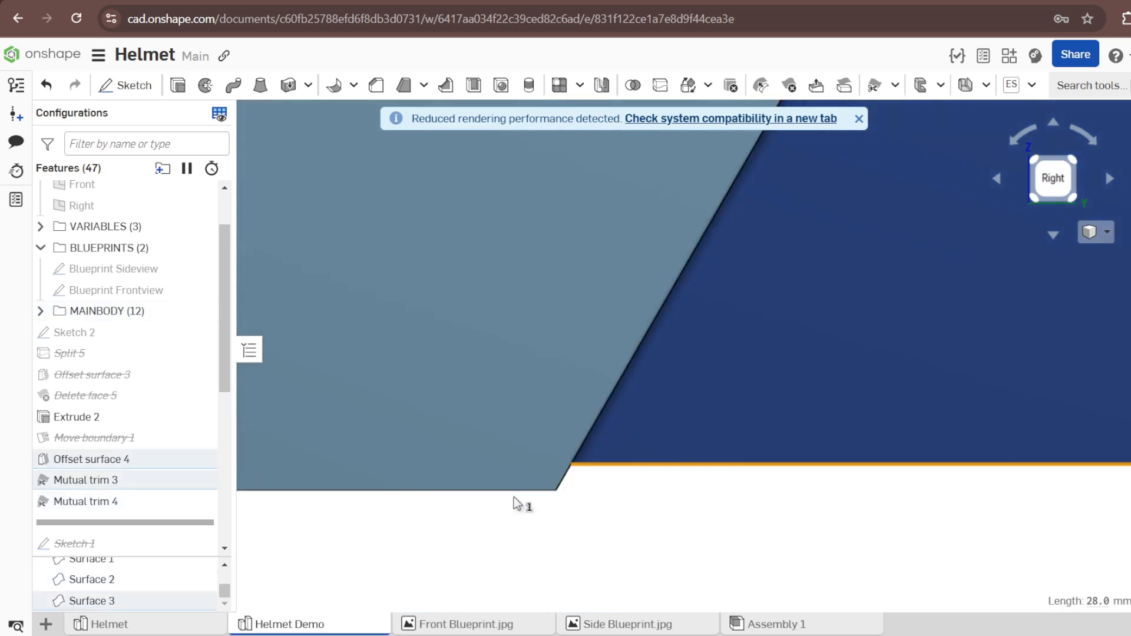
left_click(639, 493)
scroll(736, 493, "down", 5)
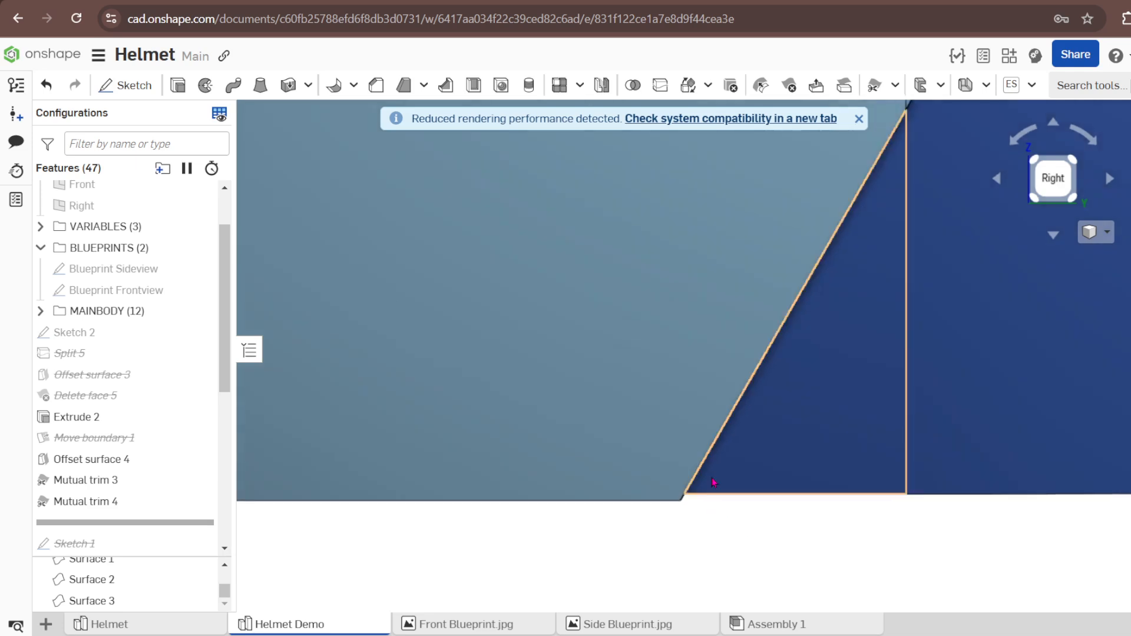
scroll(713, 485, "down", 5)
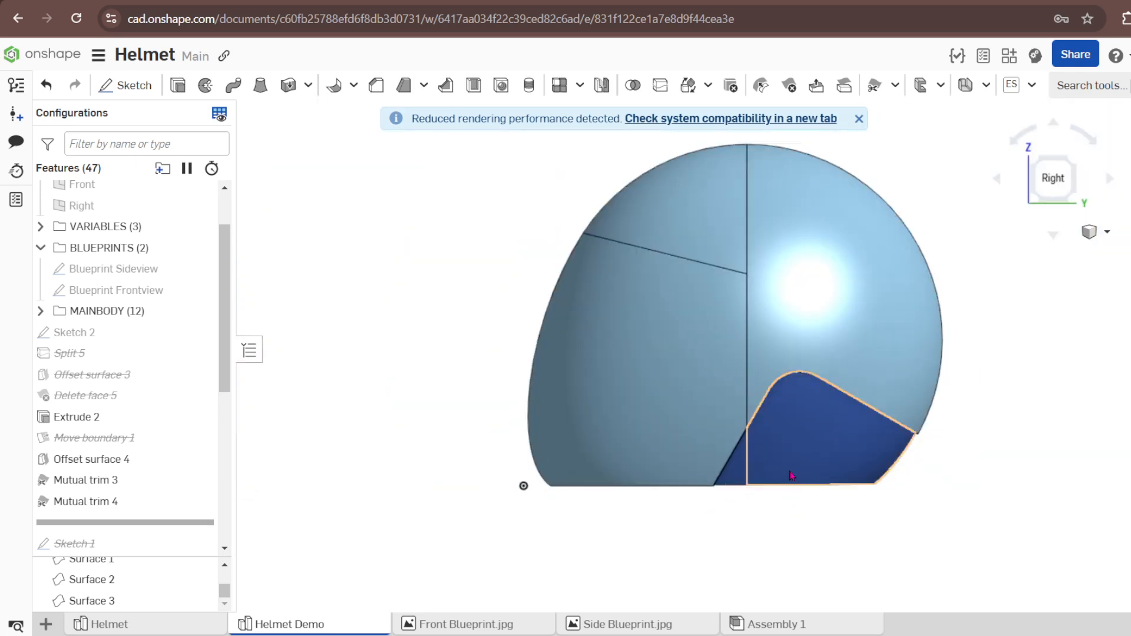
scroll(791, 475, "up", 10)
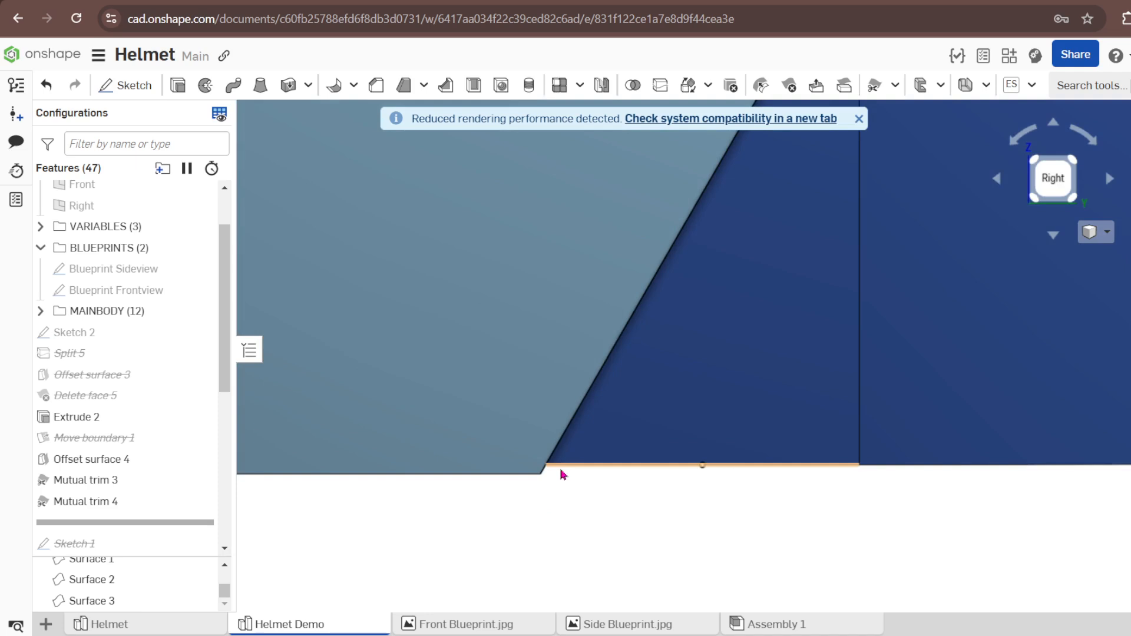
left_click(519, 482)
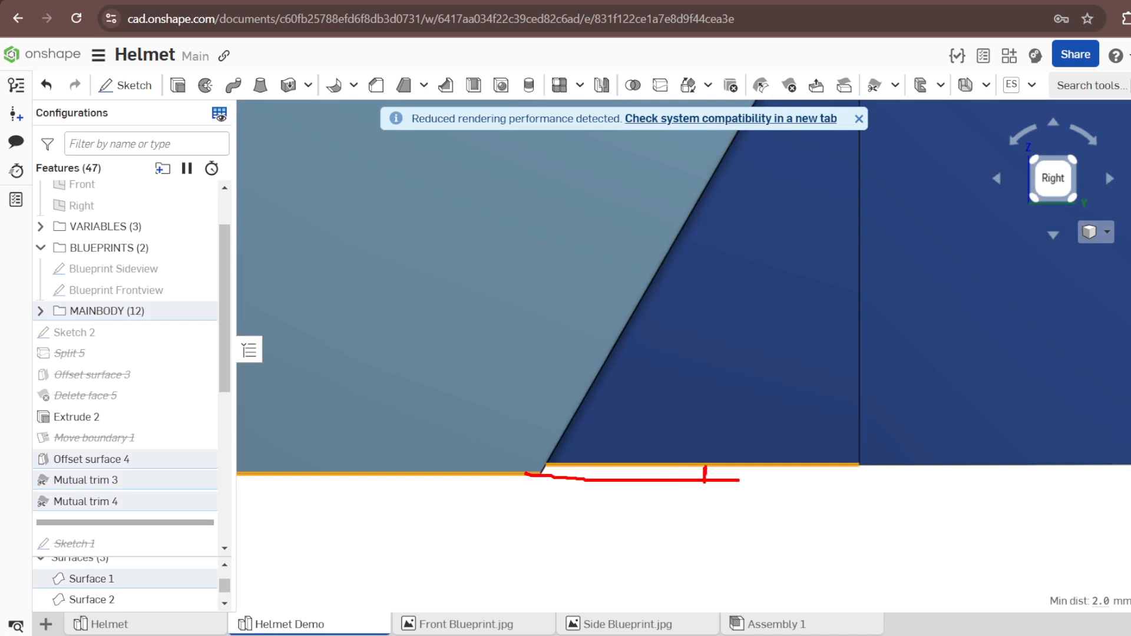
right_click_drag(671, 510, 652, 476)
left_click(651, 460)
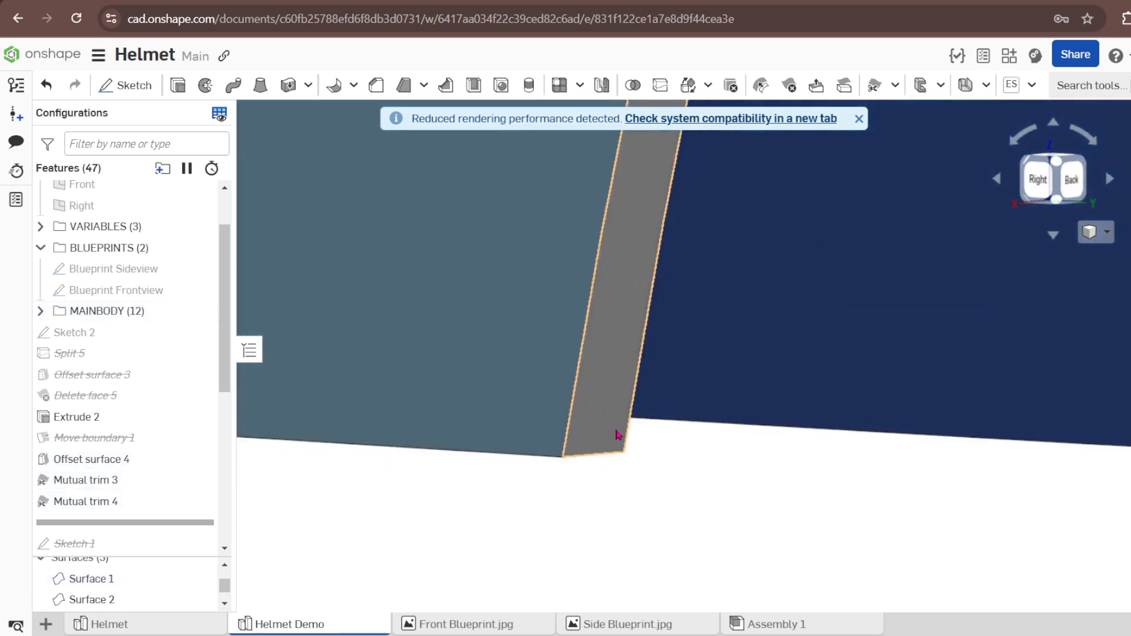
scroll(642, 433, "up", 2)
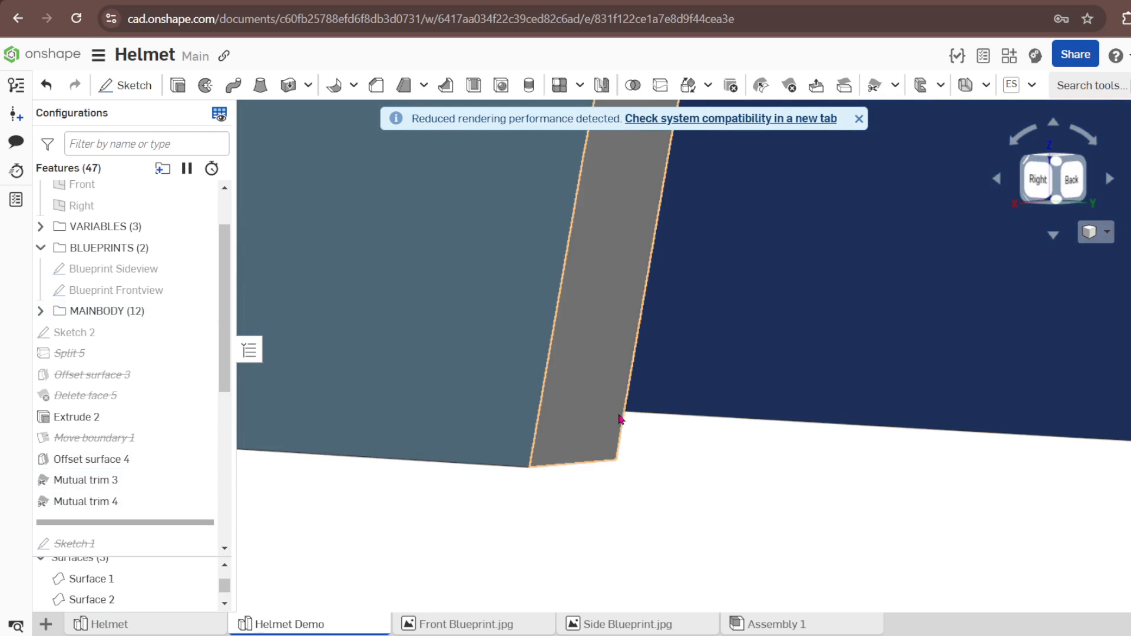
Create a 3D fit spline across the strip's lower end, from the recessed panel's bottom corner to the outer shell's bottom corner.
left_click(895, 86)
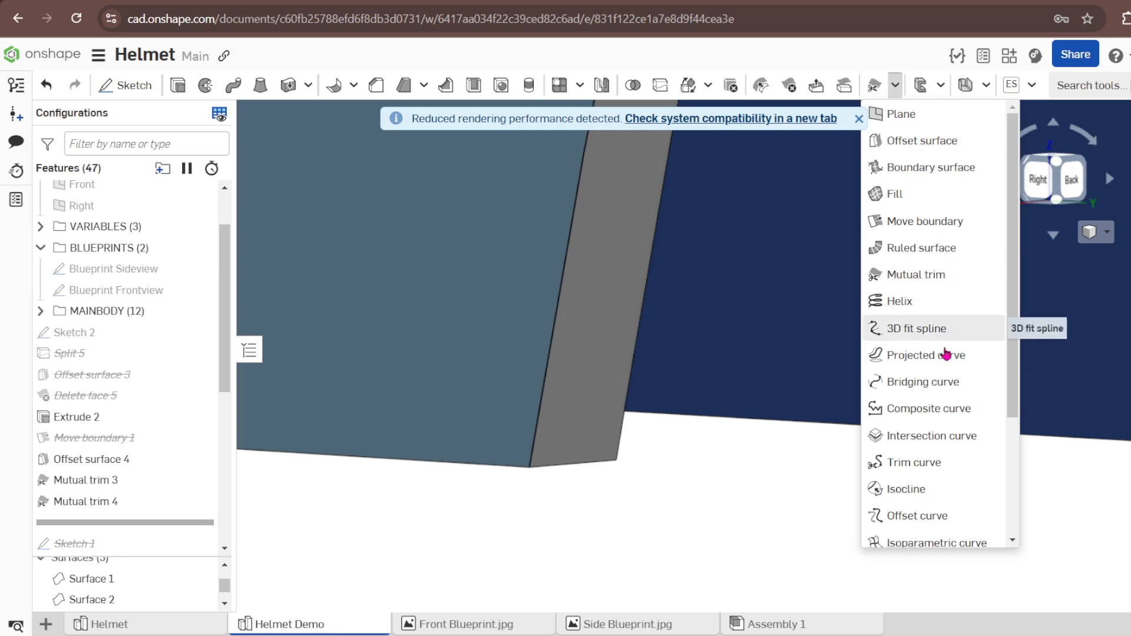
left_click(931, 329)
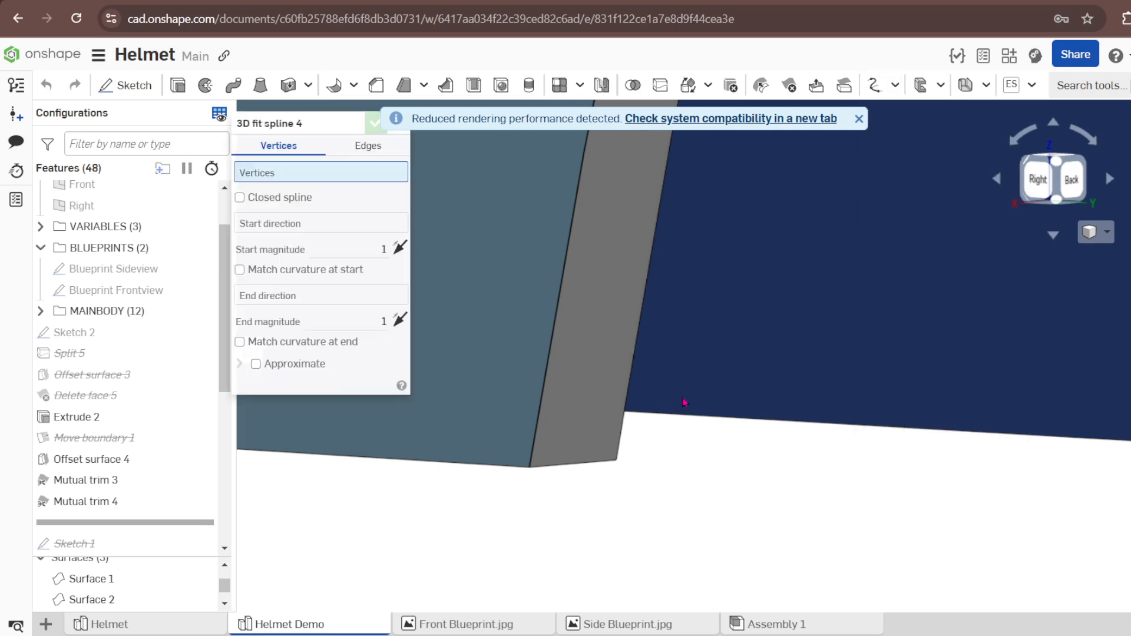
left_click(626, 413)
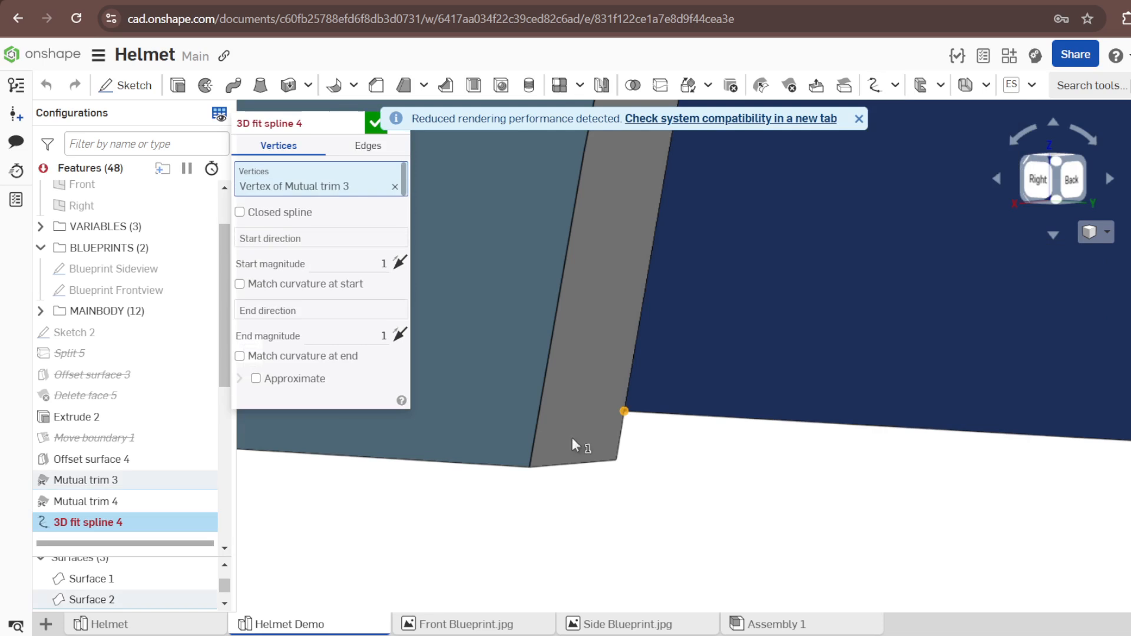
left_click(527, 467)
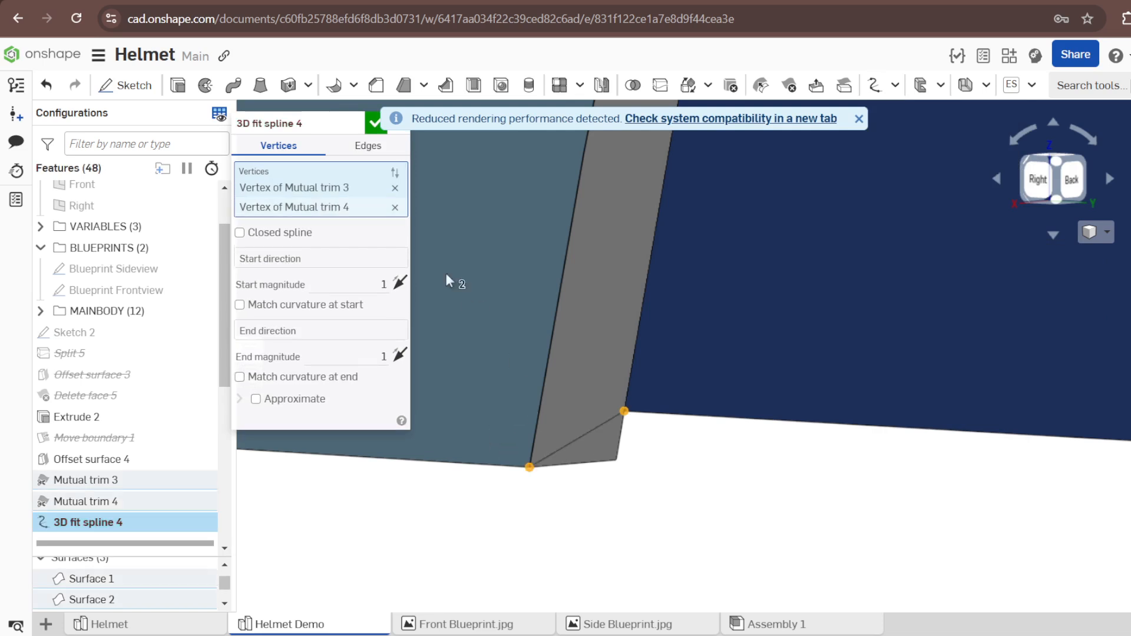
left_click(375, 122)
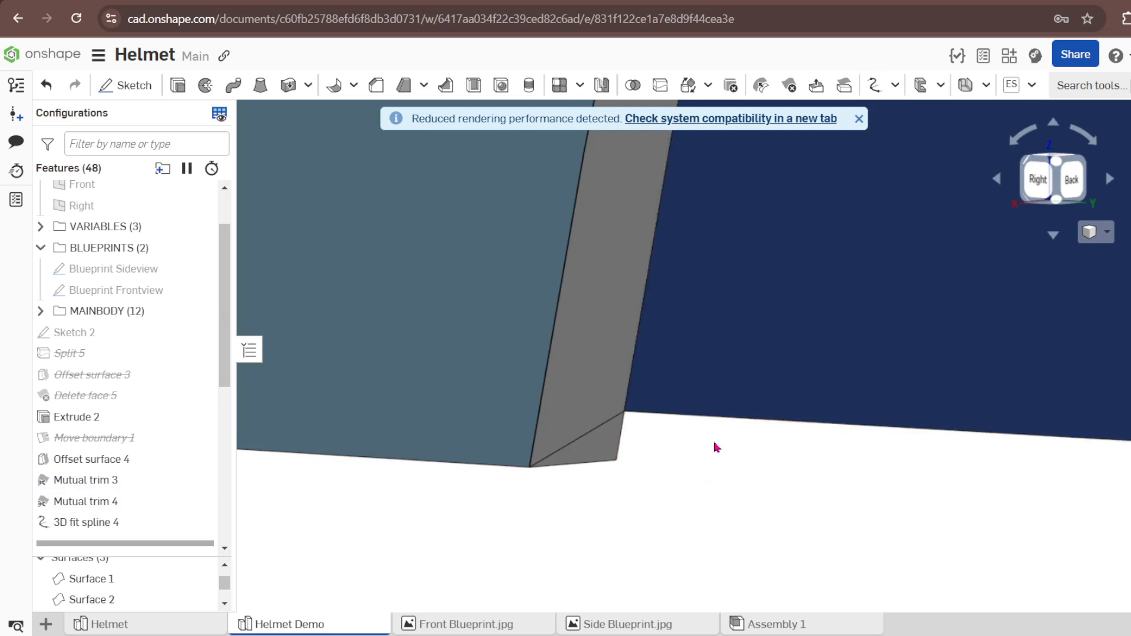
Set up a face split of the extruded strip, using the spline across its lower end as the splitting entity.
left_click(660, 86)
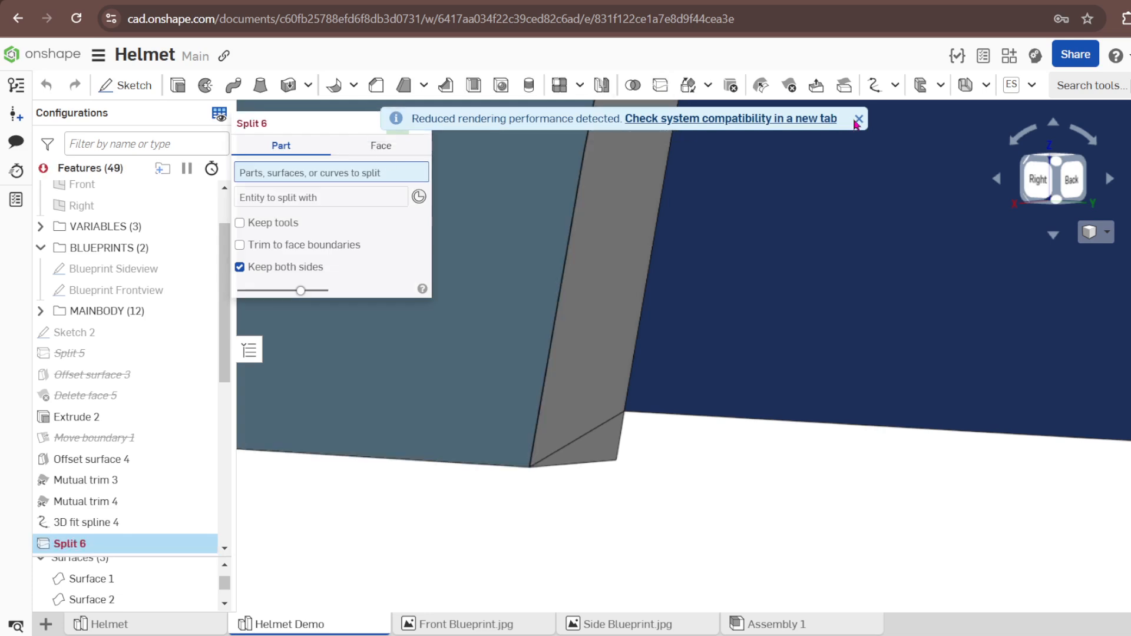
left_click(381, 145)
left_click(608, 347)
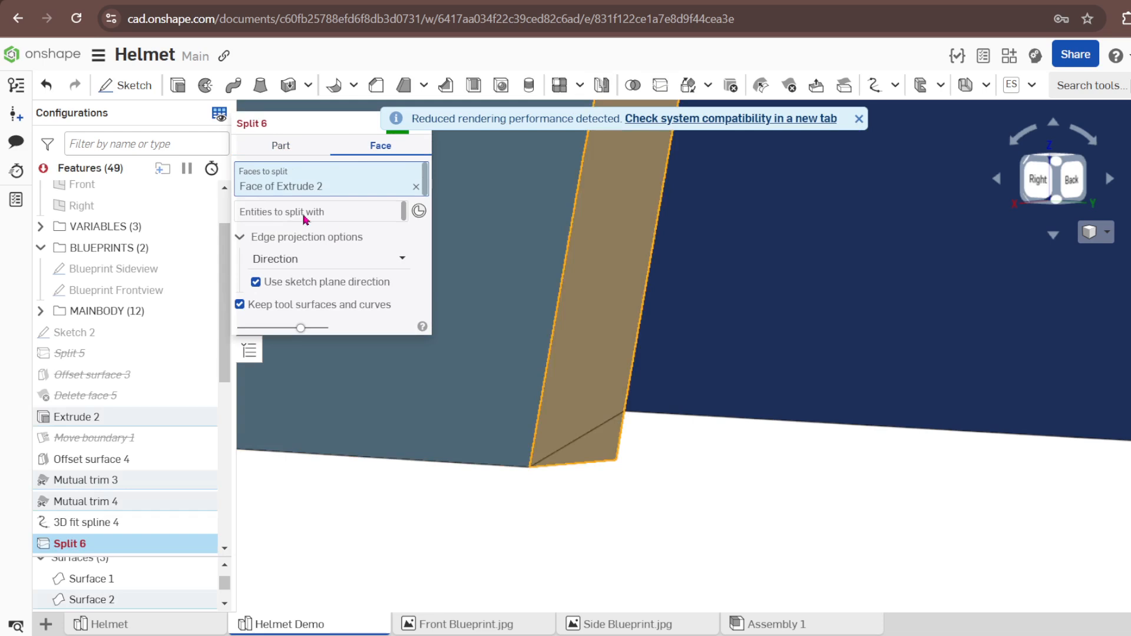
left_click(305, 213)
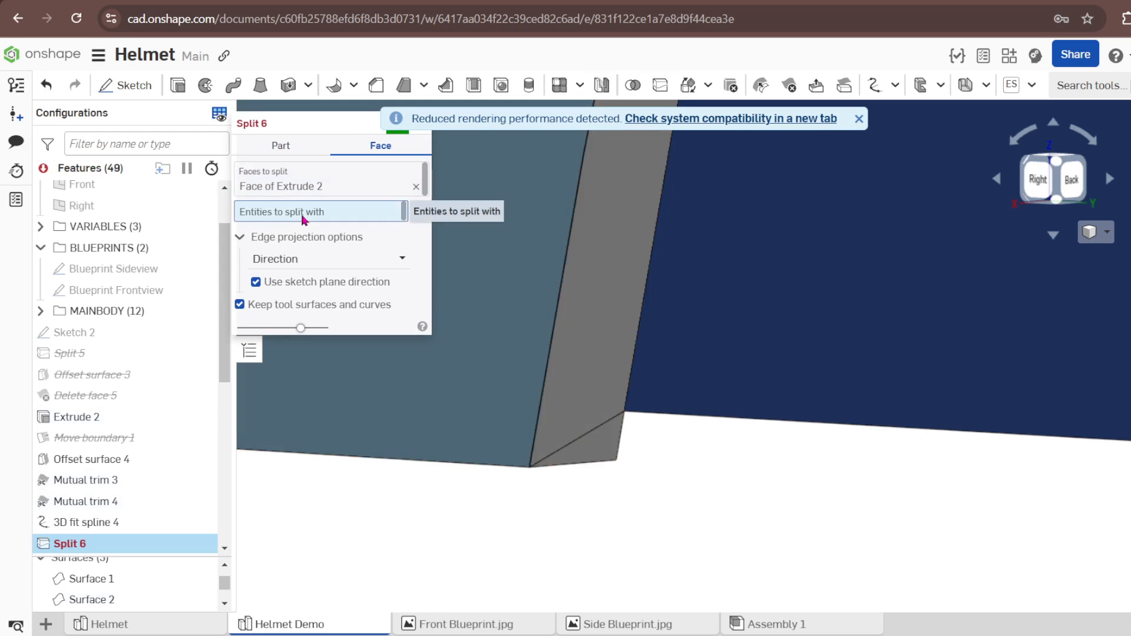
left_click(591, 431)
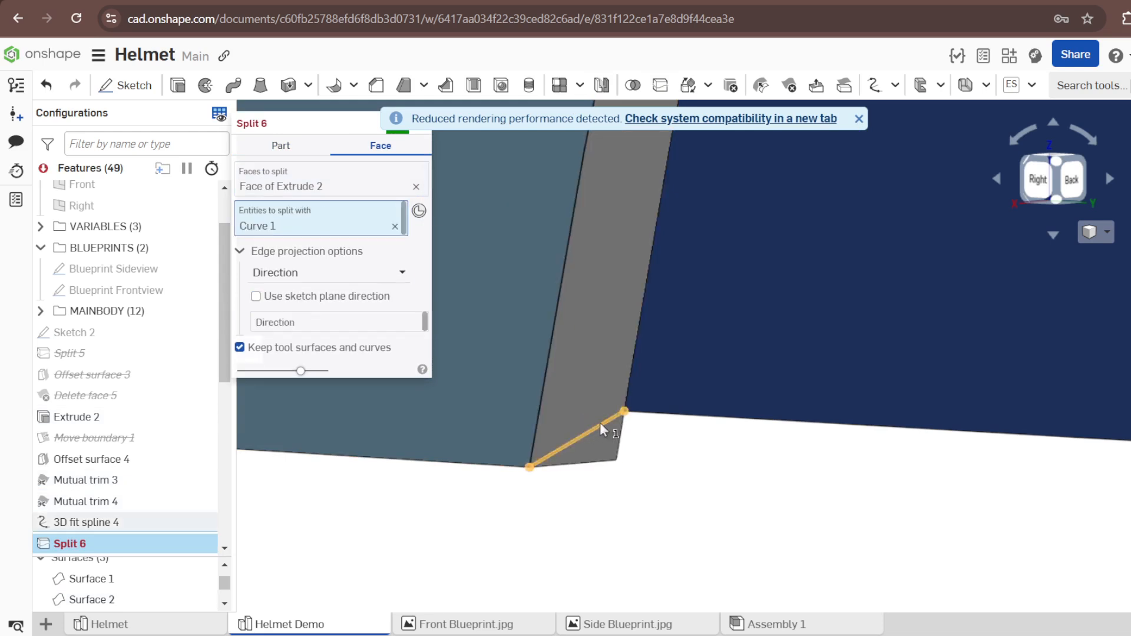
Show the Front plane and set it as the edge projection direction of the face split.
left_click(361, 323)
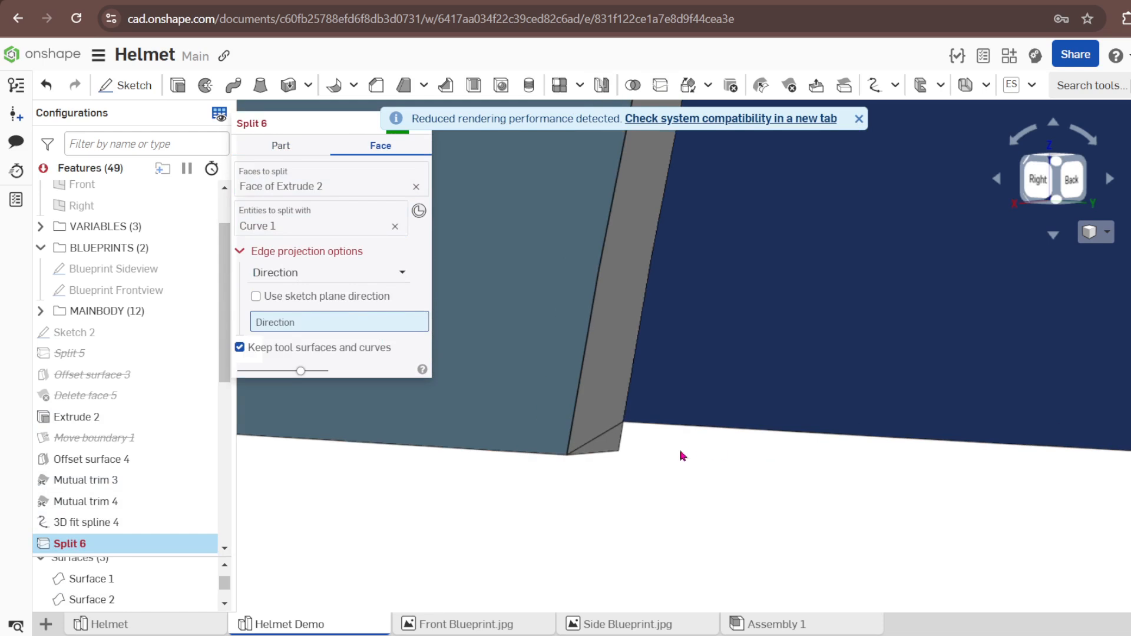
right_click_drag(681, 455, 729, 446)
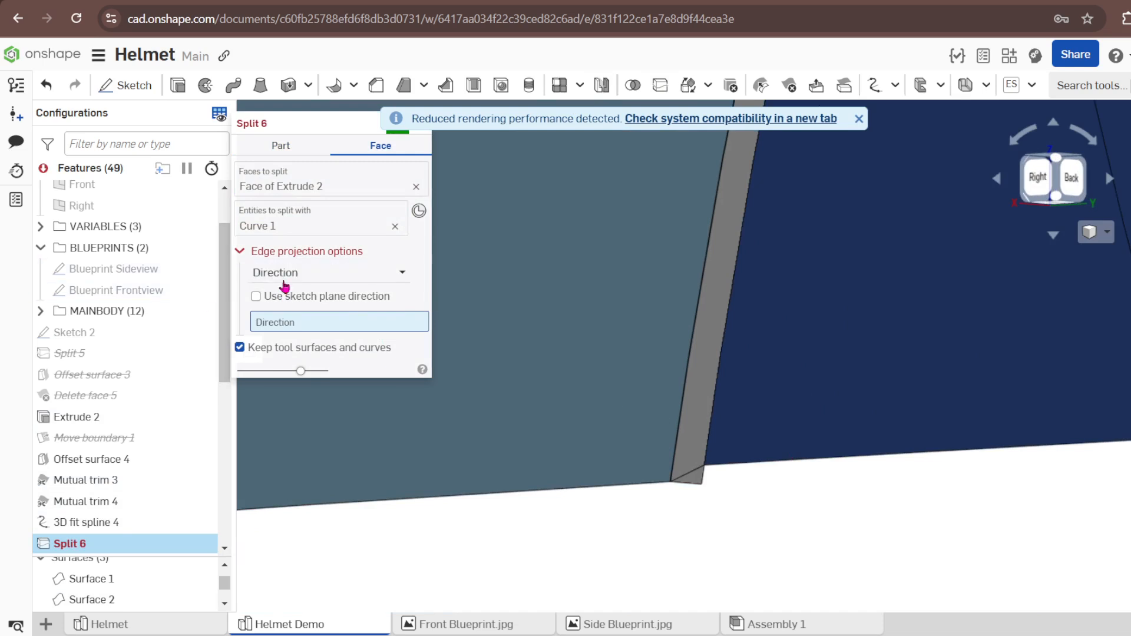
scroll(661, 406, "down", 1)
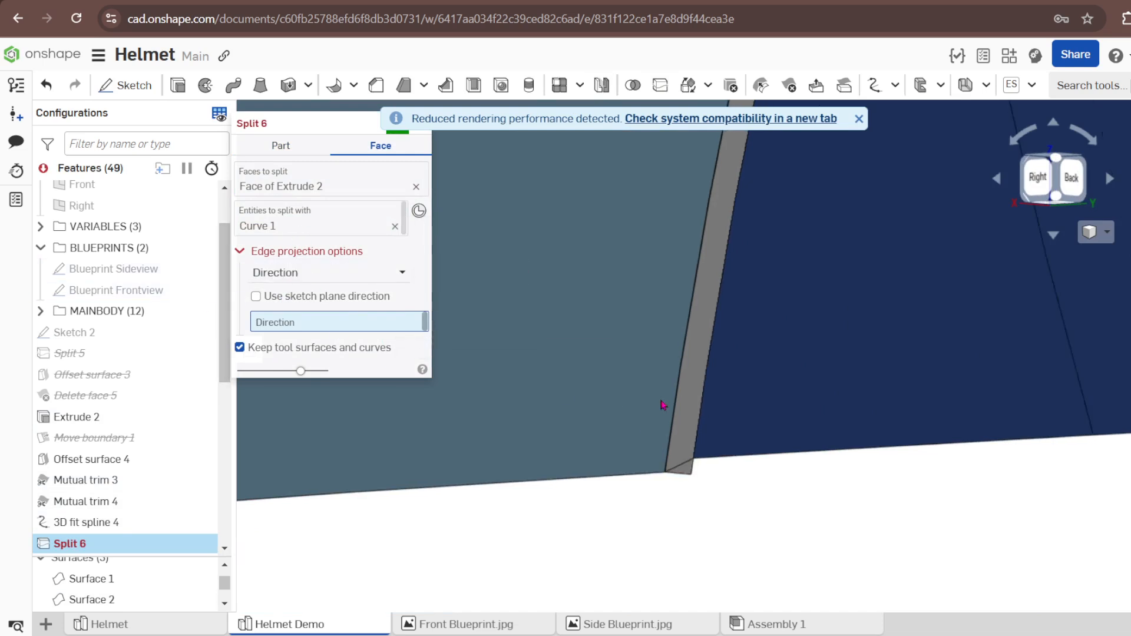
left_click_drag(227, 245, 227, 216)
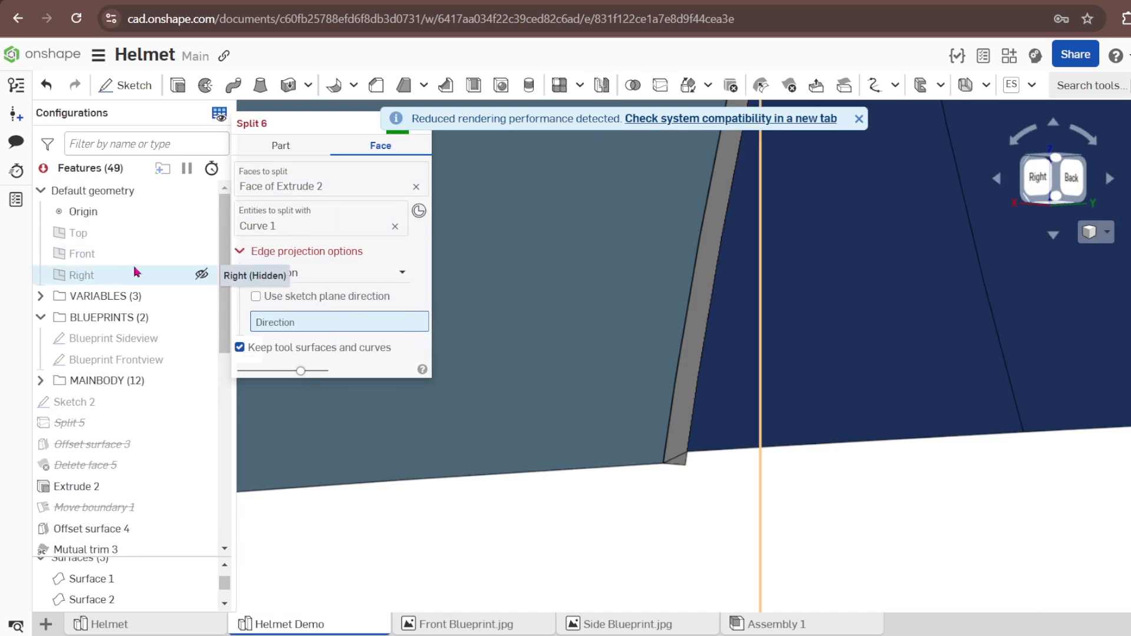
scroll(643, 313, "down", 3)
mouse_move(833, 407)
right_mouse_down()
mouse_move(764, 442)
mouse_move(821, 416)
right_mouse_up()
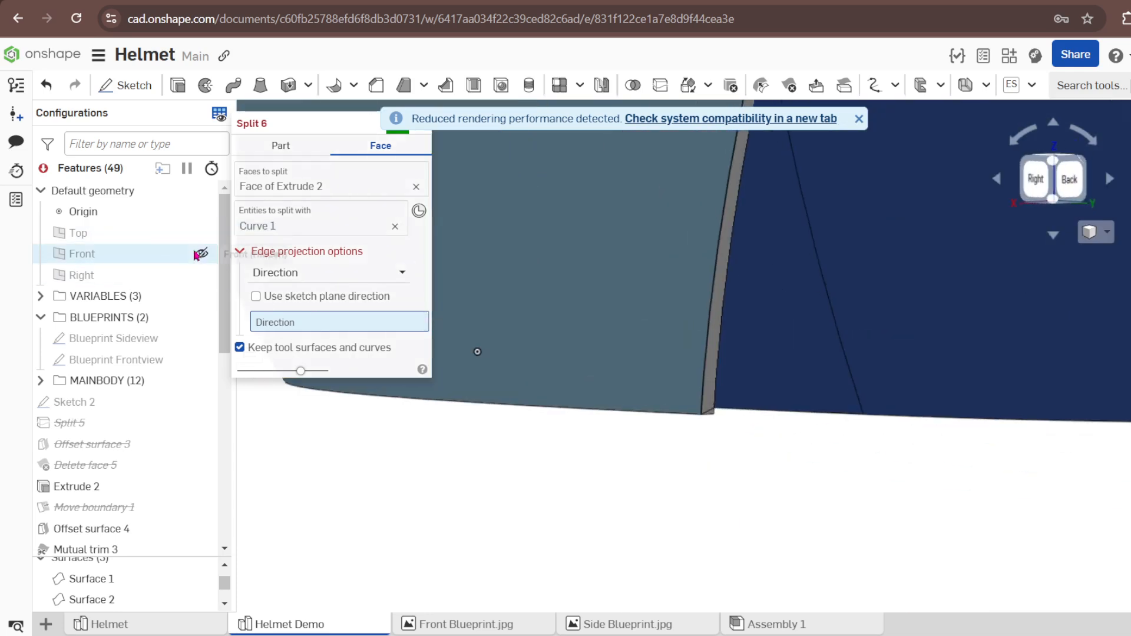
left_click(200, 254)
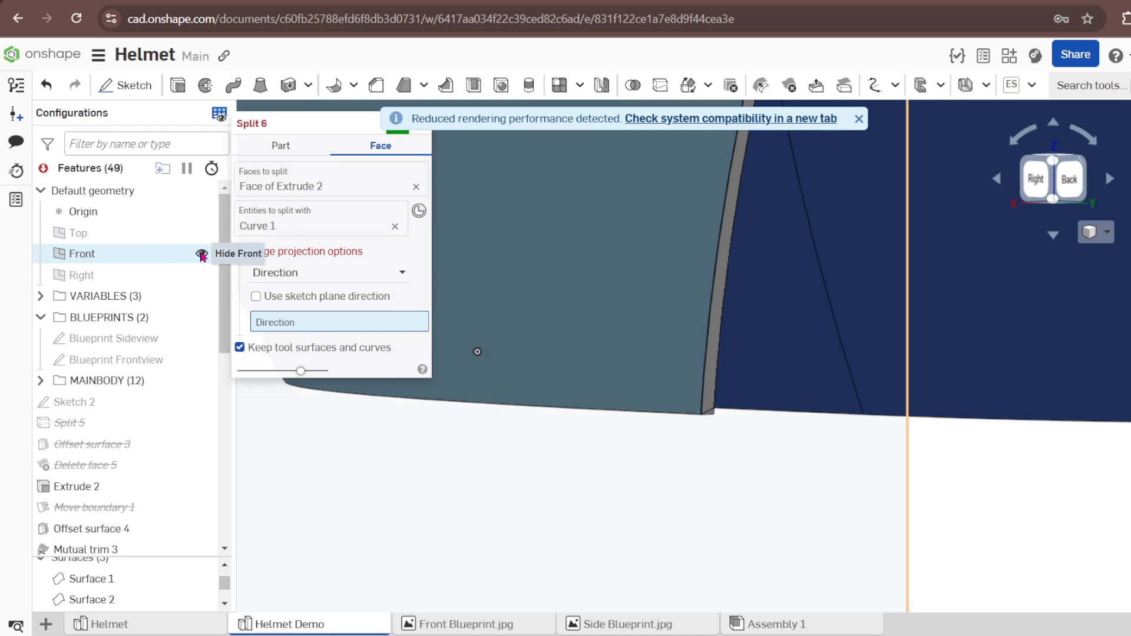
scroll(699, 457, "down", 6)
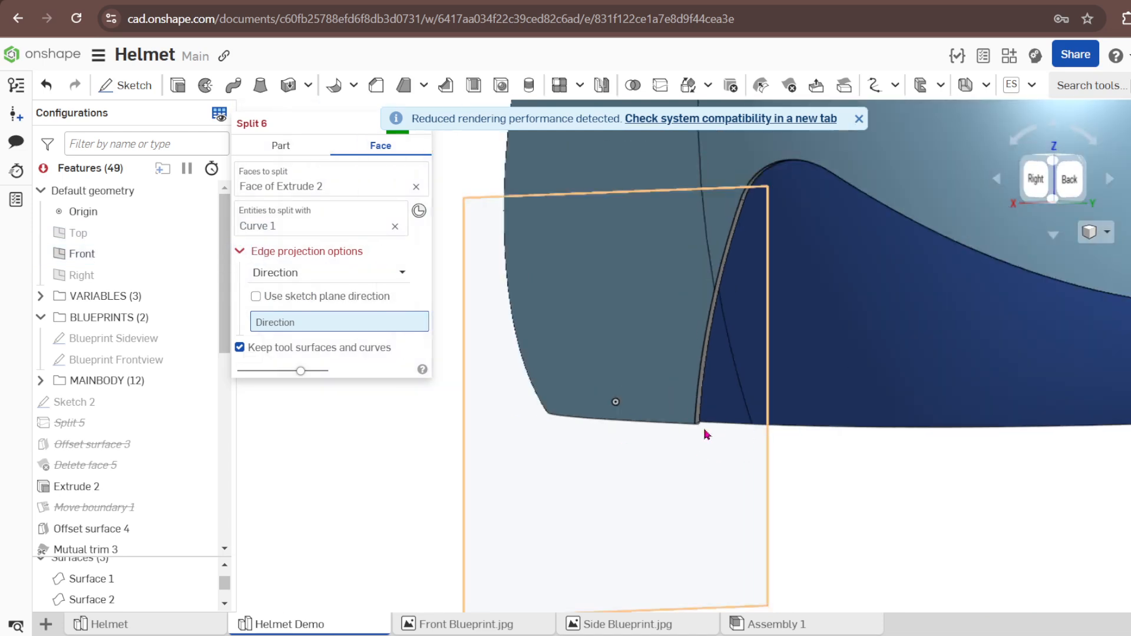
right_click_drag(704, 430, 698, 455)
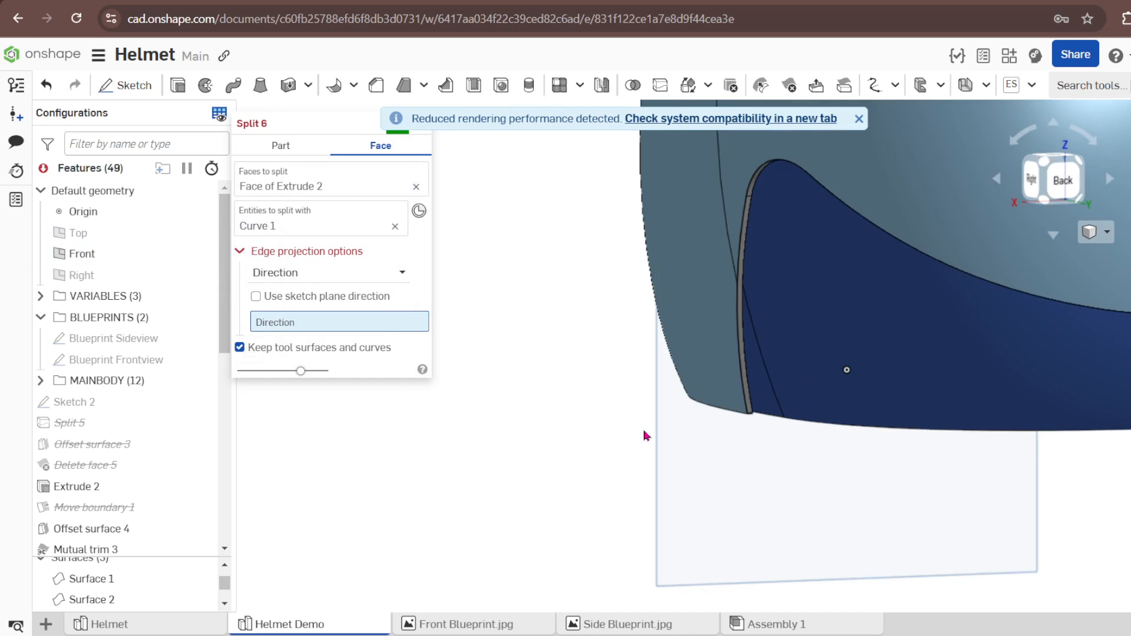
left_click(664, 439)
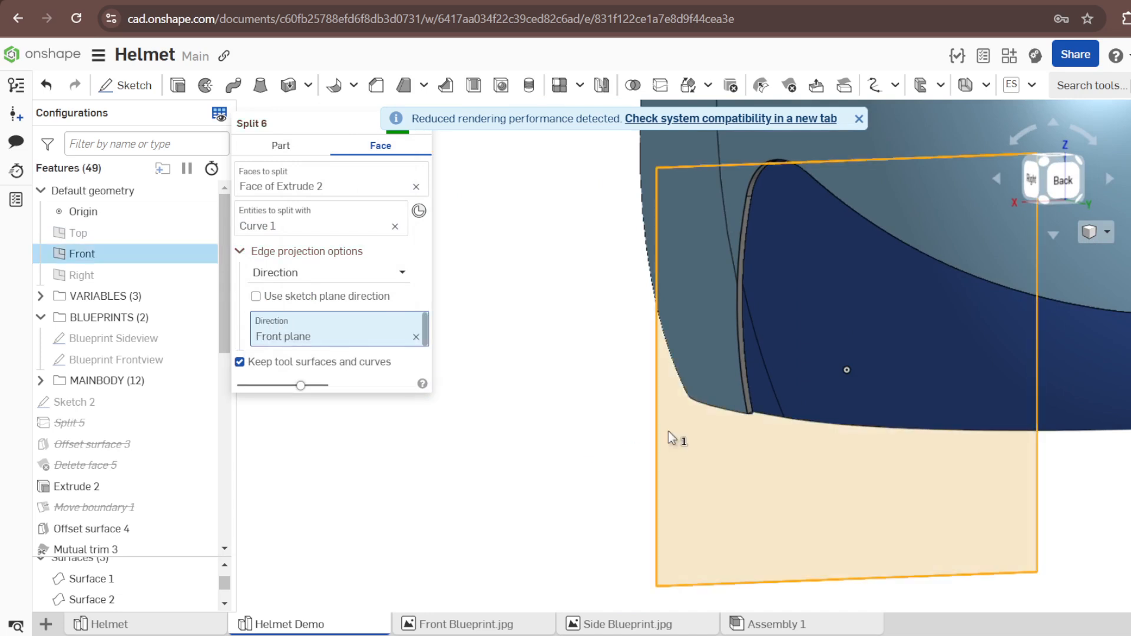
Finish the face split that divides the strip's lower end along the spline.
scroll(674, 429, "down", 5)
scroll(773, 421, "down", 3)
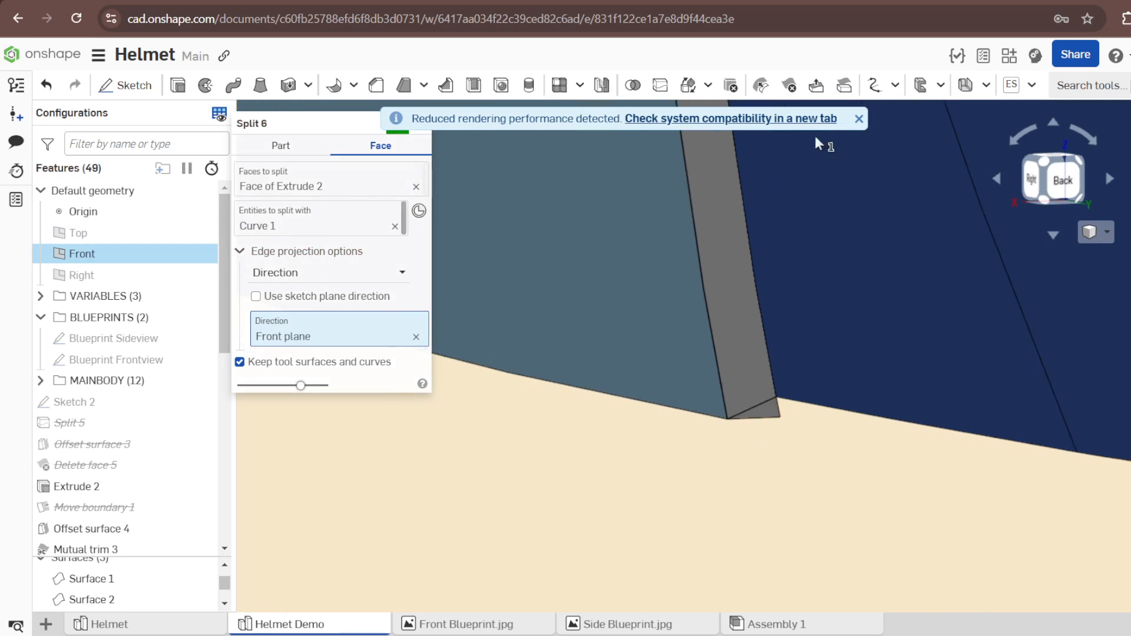
left_click(858, 120)
left_click(396, 120)
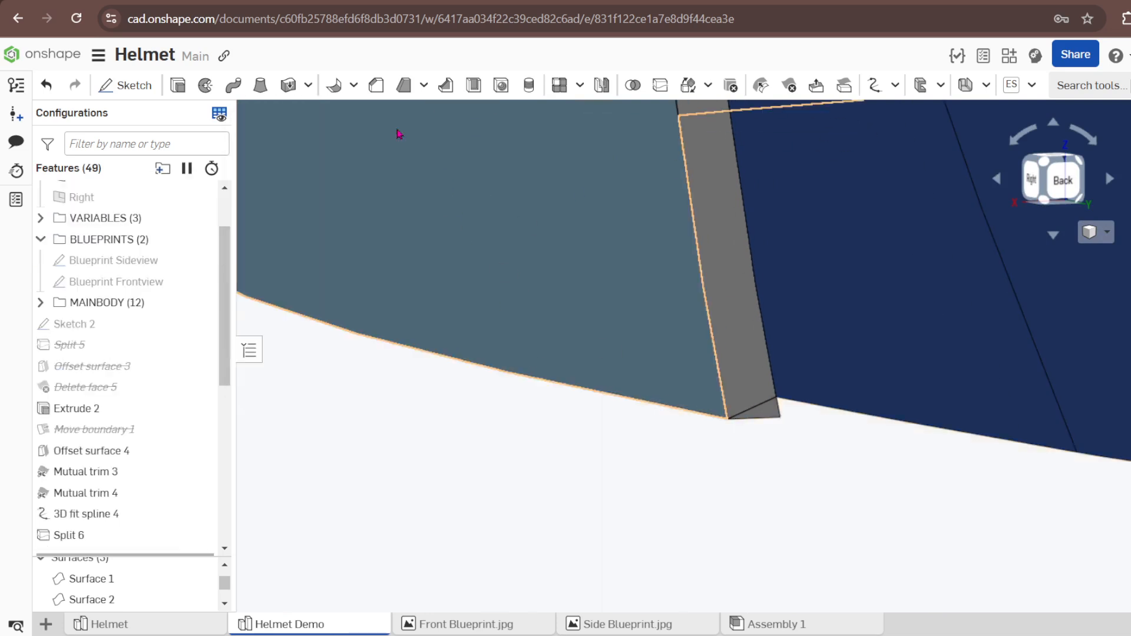
Delete the small triangular face below the spline at the strip's lower end, leaving the surface open.
left_click(745, 425)
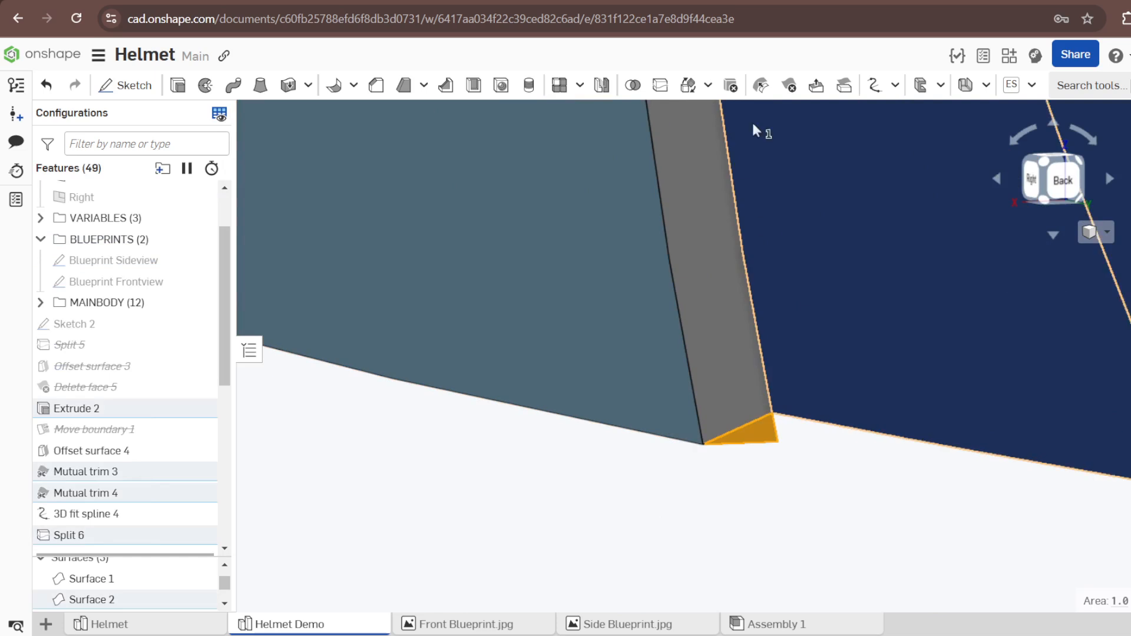
left_click(789, 88)
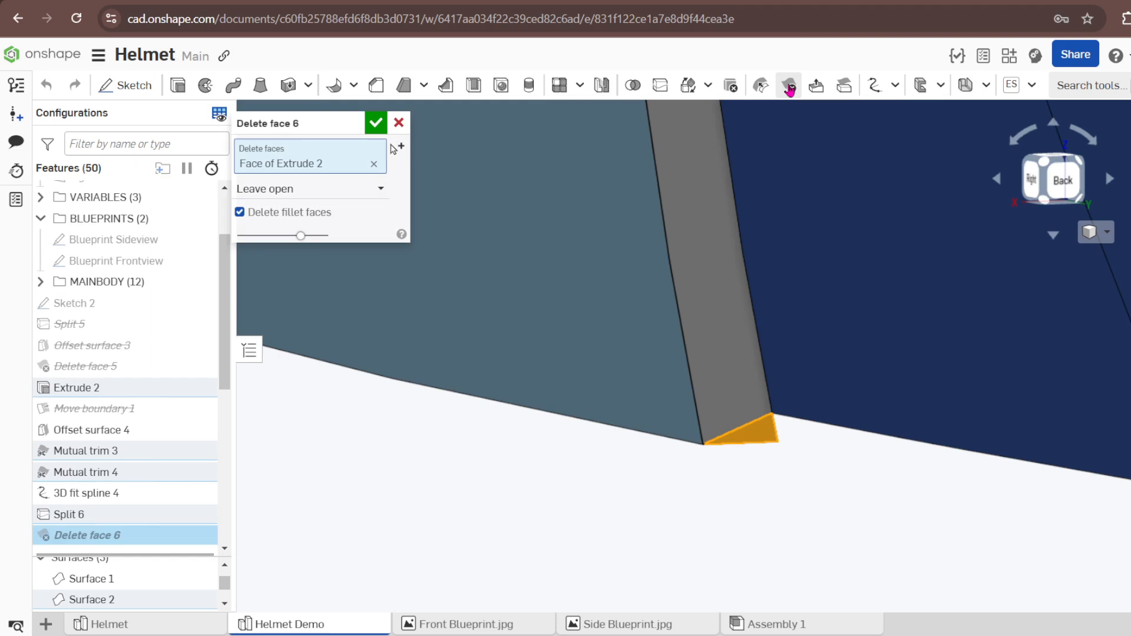
left_click(376, 120)
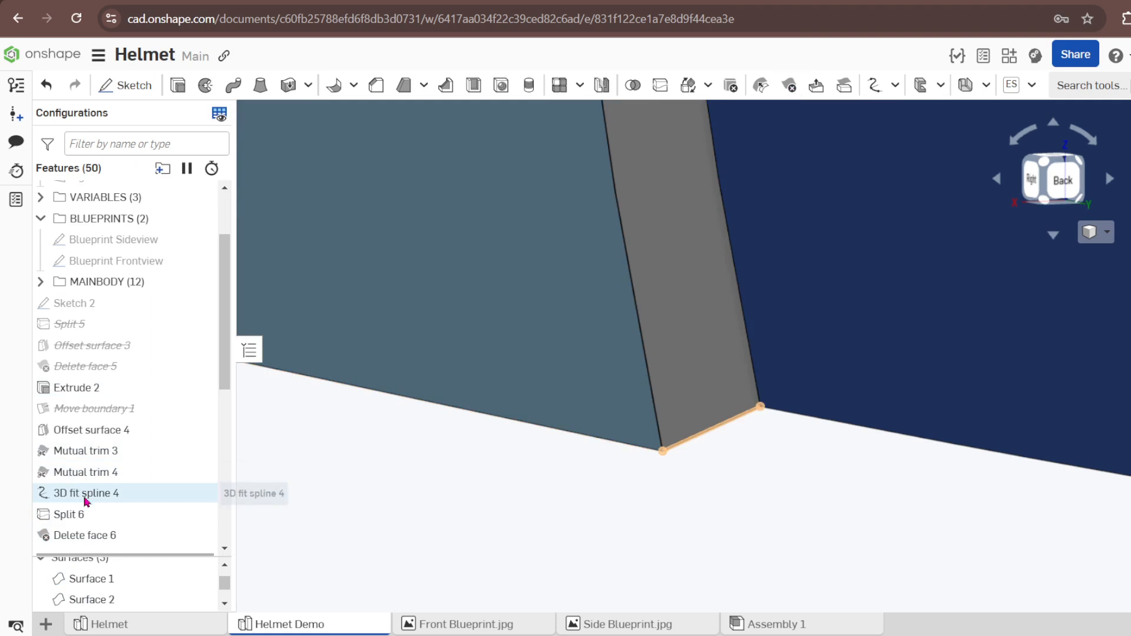
Open 3D fit spline 4 to review its two end vertices, and close it without changes.
right_click(103, 496)
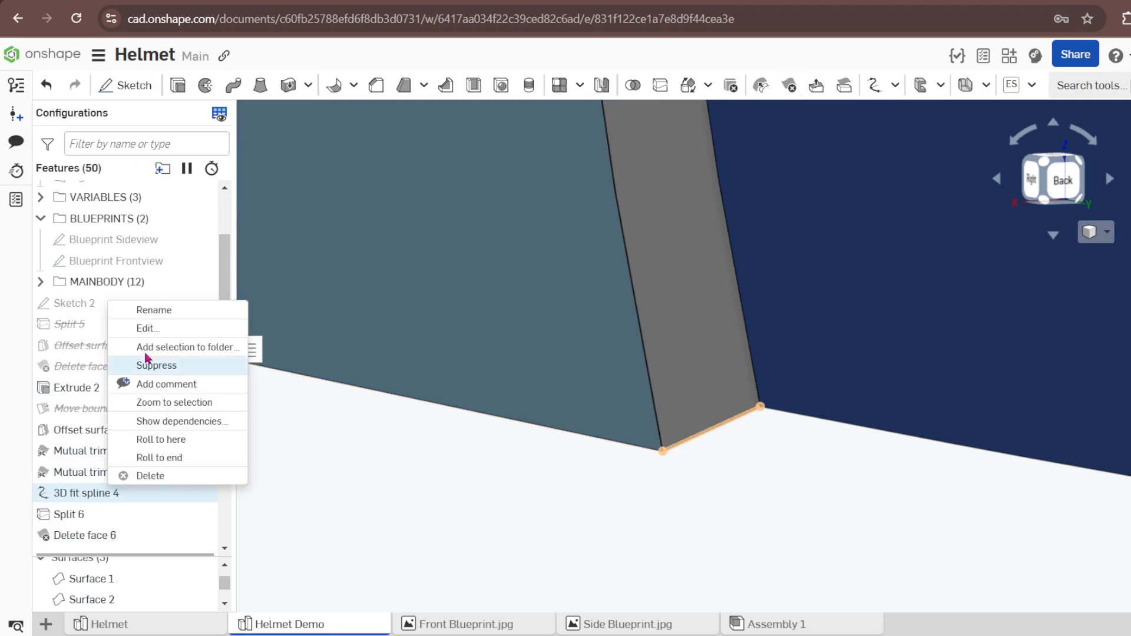
left_click(144, 325)
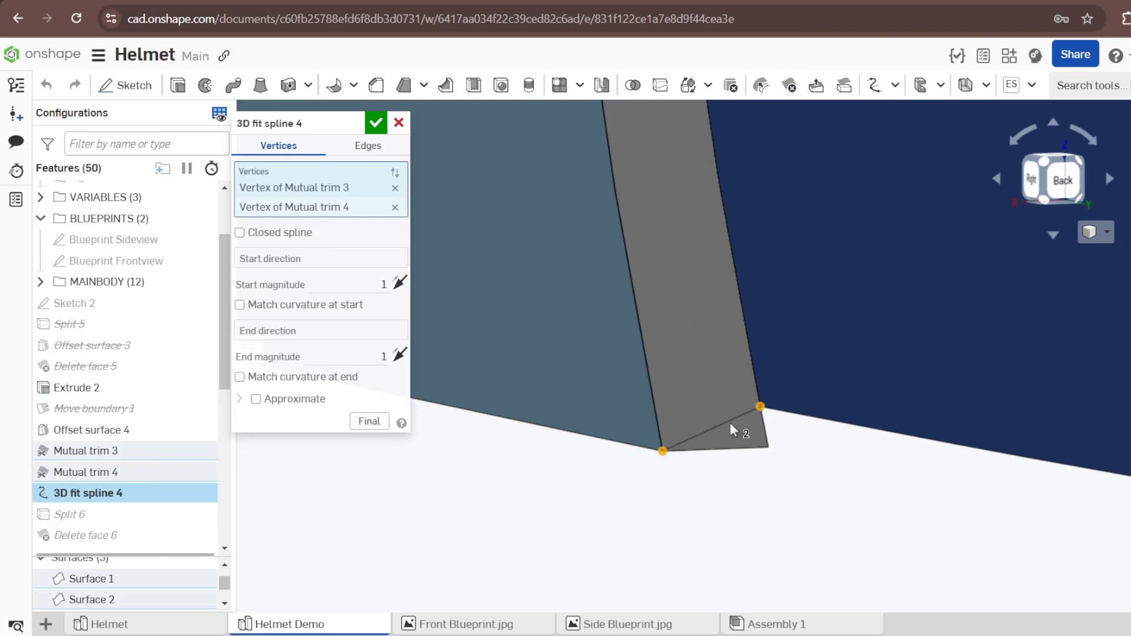
left_click(399, 123)
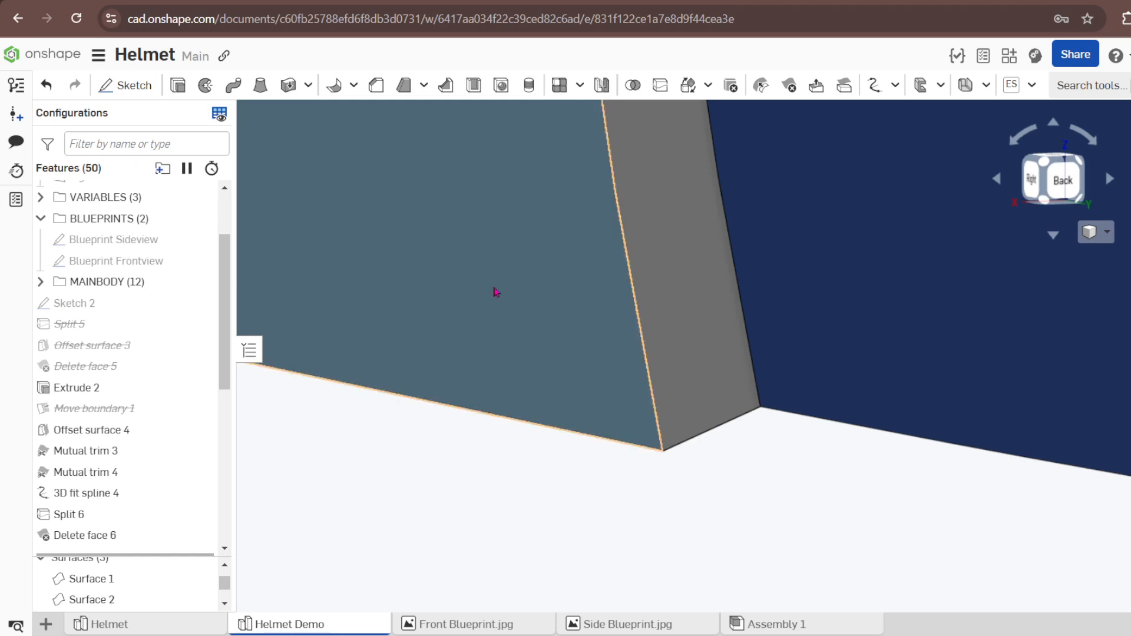
Hide the Front plane and return to a full view of the recessed side panel.
scroll(538, 487, "down", 8)
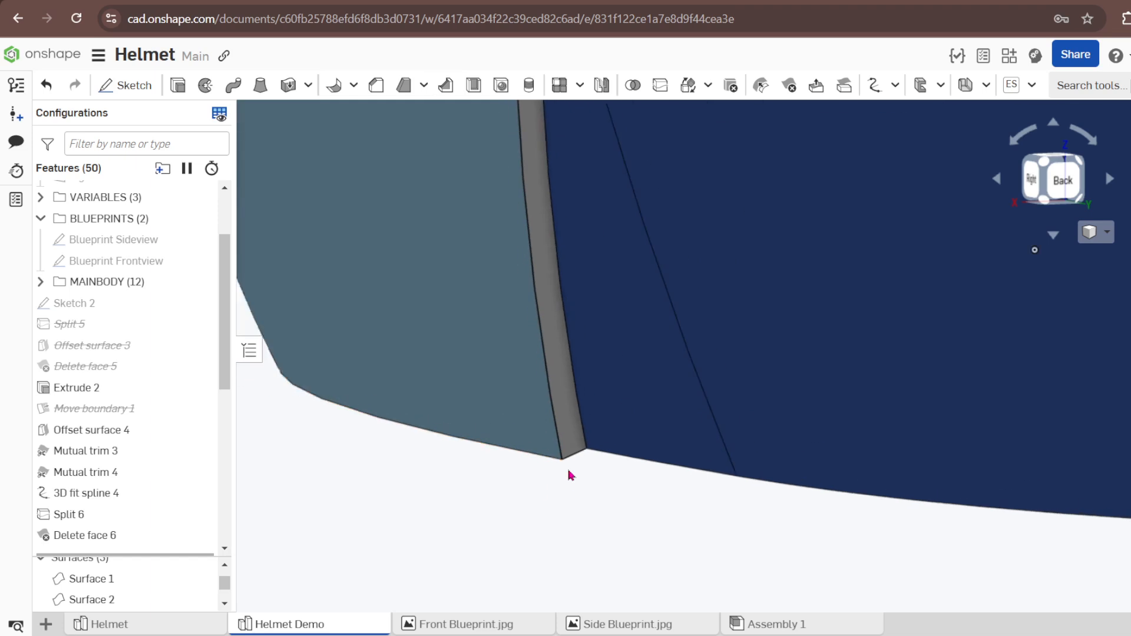
scroll(501, 507, "down", 5)
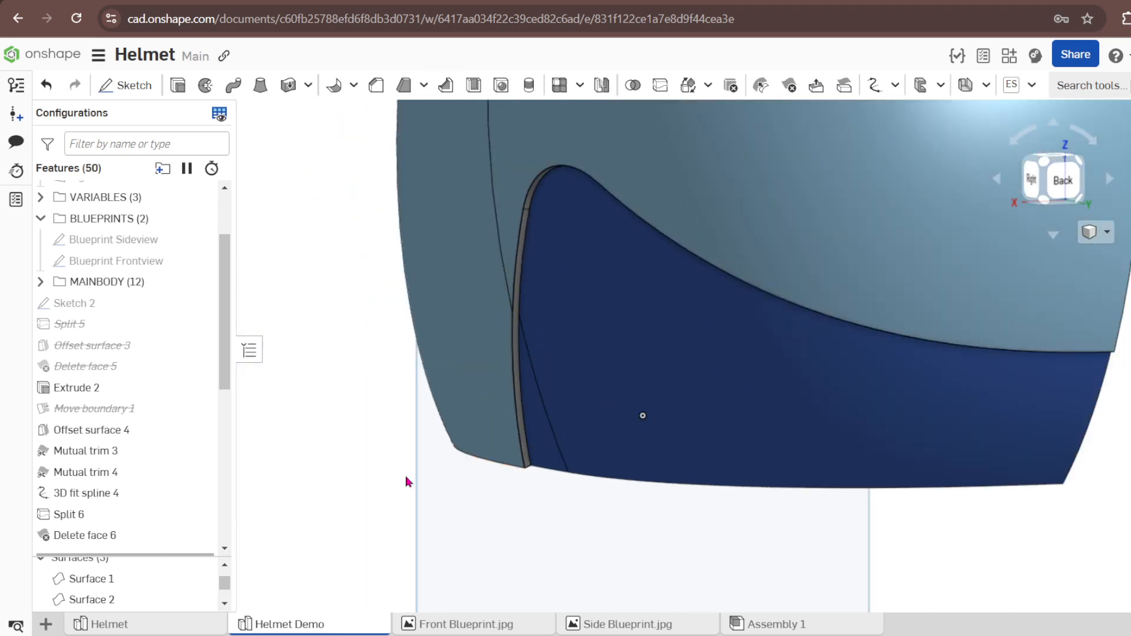
scroll(177, 204, "up", 2)
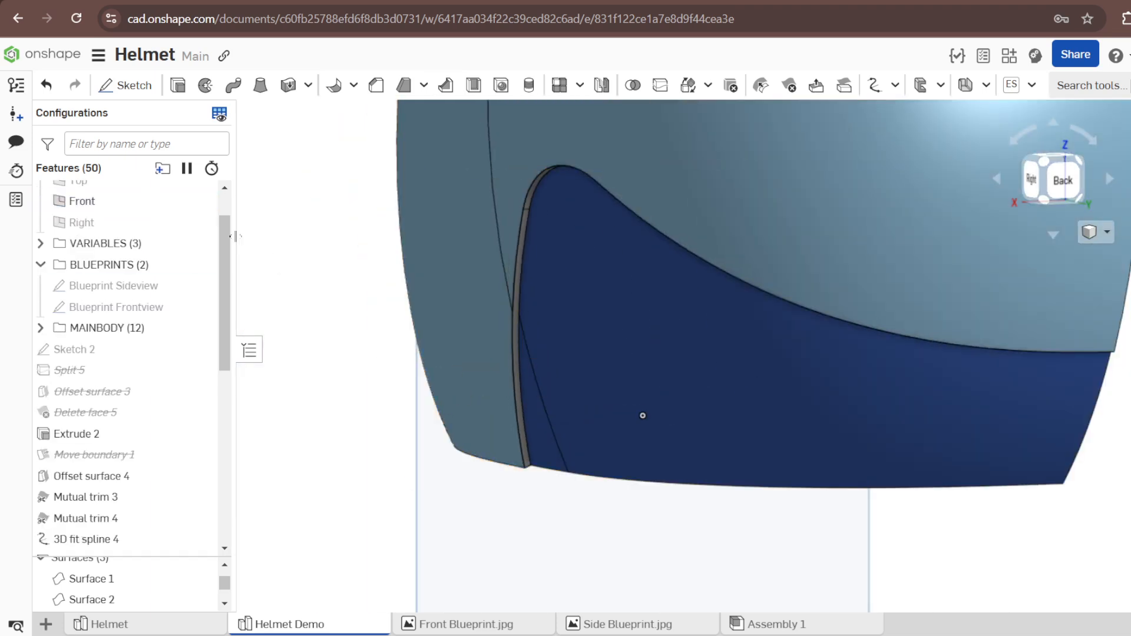
left_click(201, 202)
Suppress all features from Extrude 2 through Delete face 6.
right_click_drag(606, 432, 539, 373)
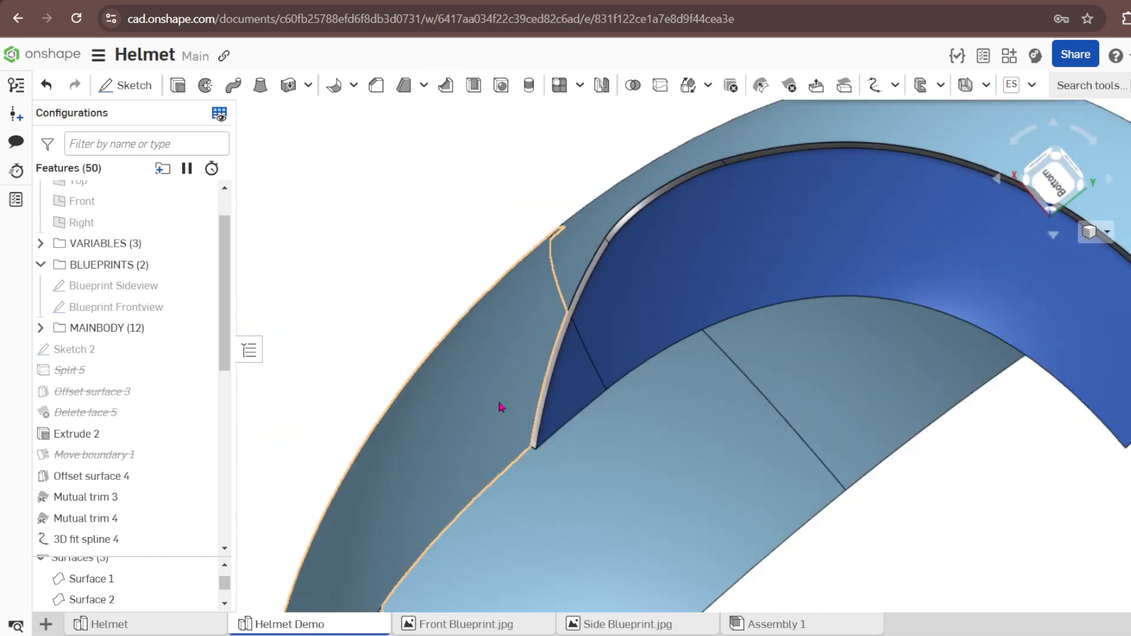
right_click_drag(500, 407, 522, 397)
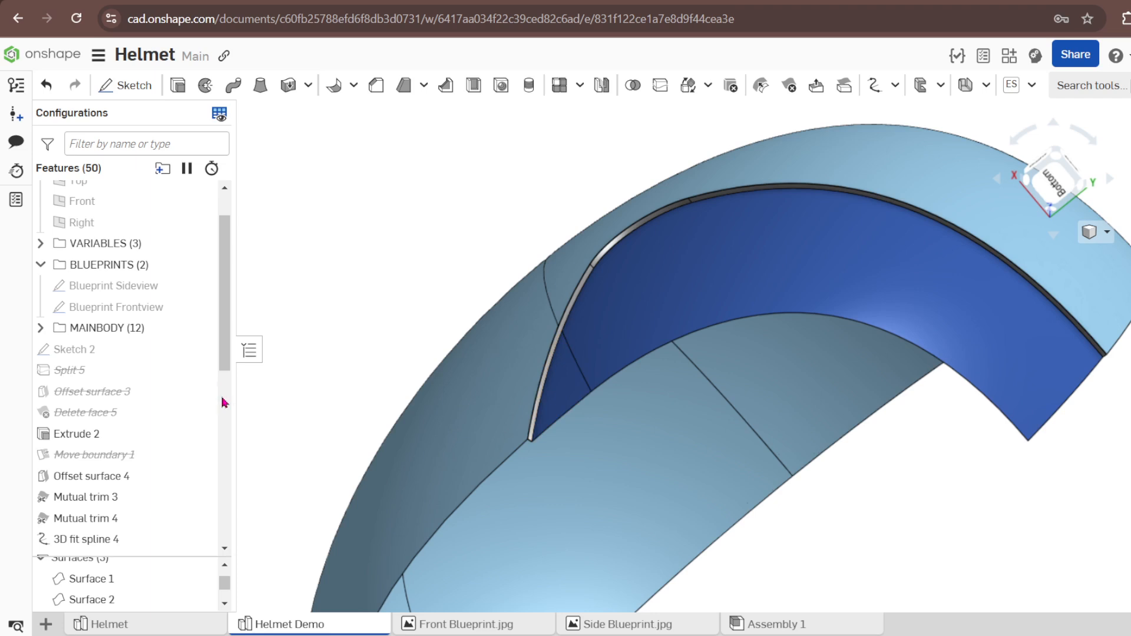
scroll(225, 375, "down", 1)
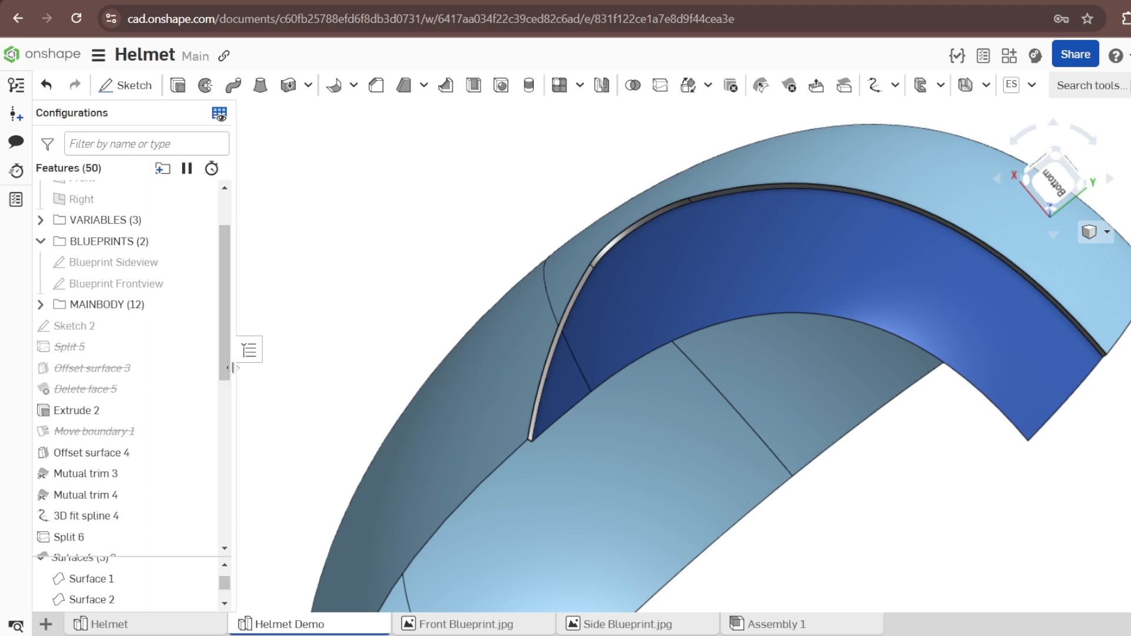
scroll(225, 375, "down", 2)
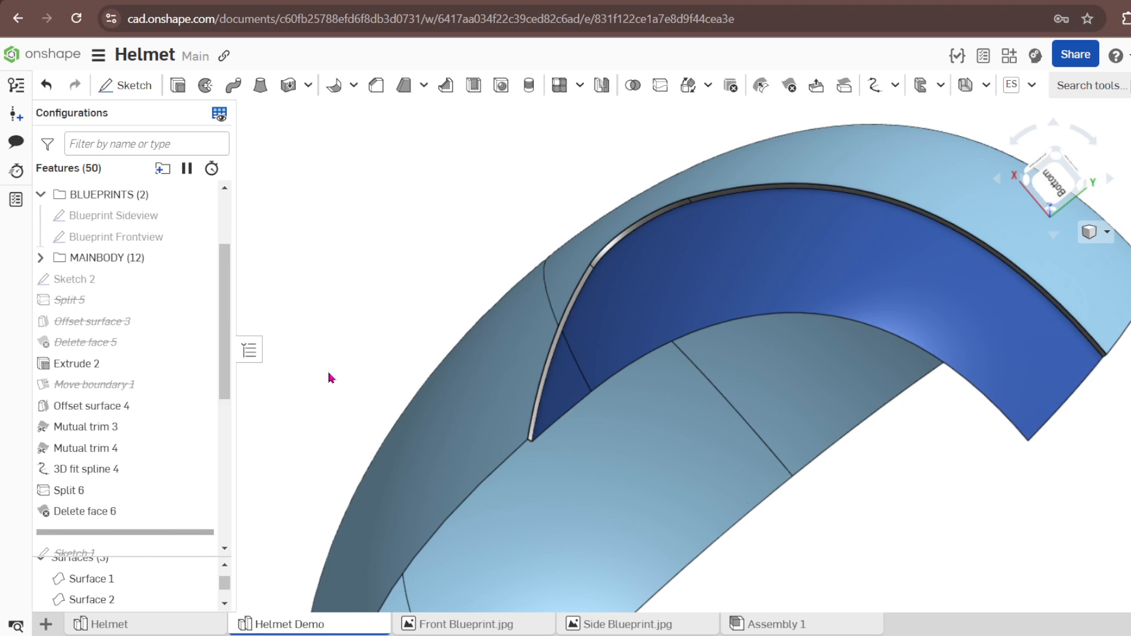
scroll(518, 338, "down", 1)
right_click_drag(563, 316, 560, 342)
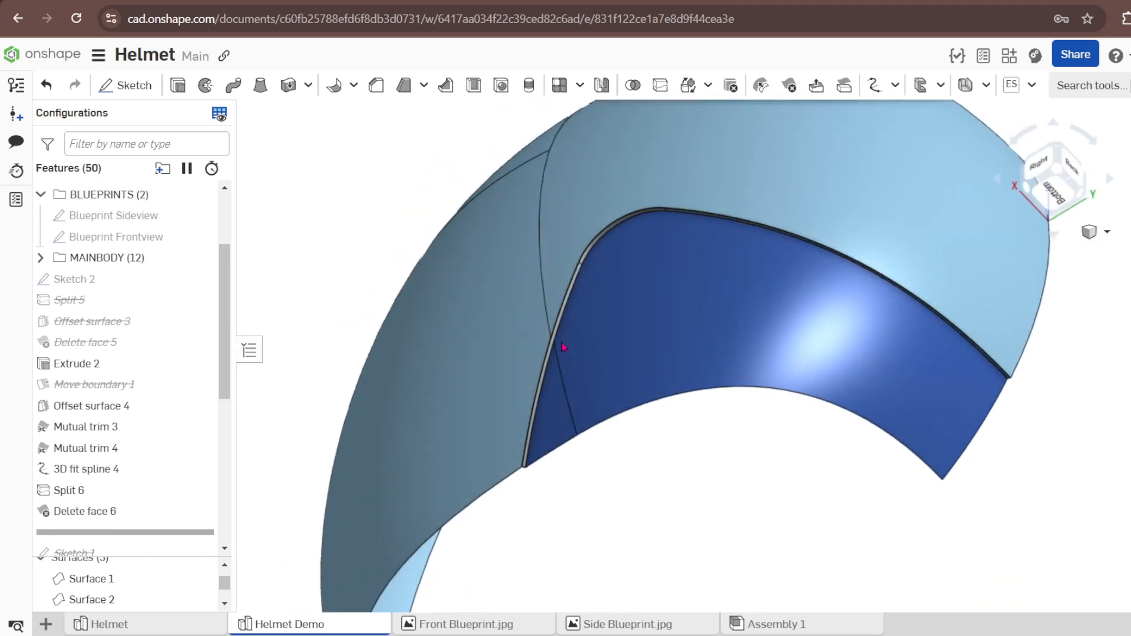
left_click(92, 364)
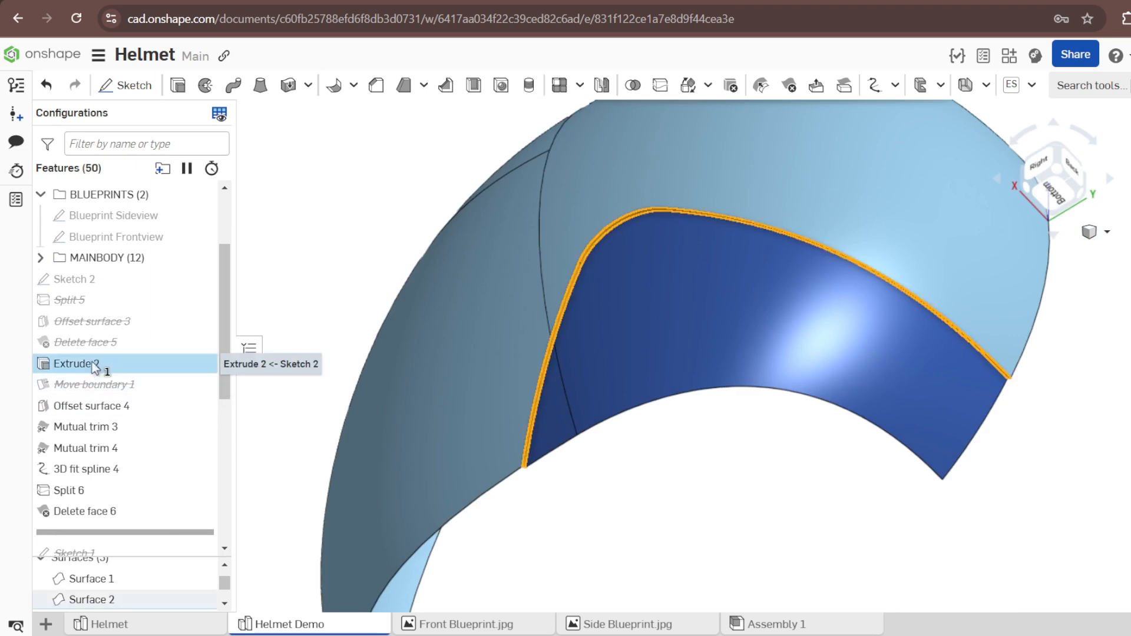
left_click(94, 510, "shift")
right_click(105, 517)
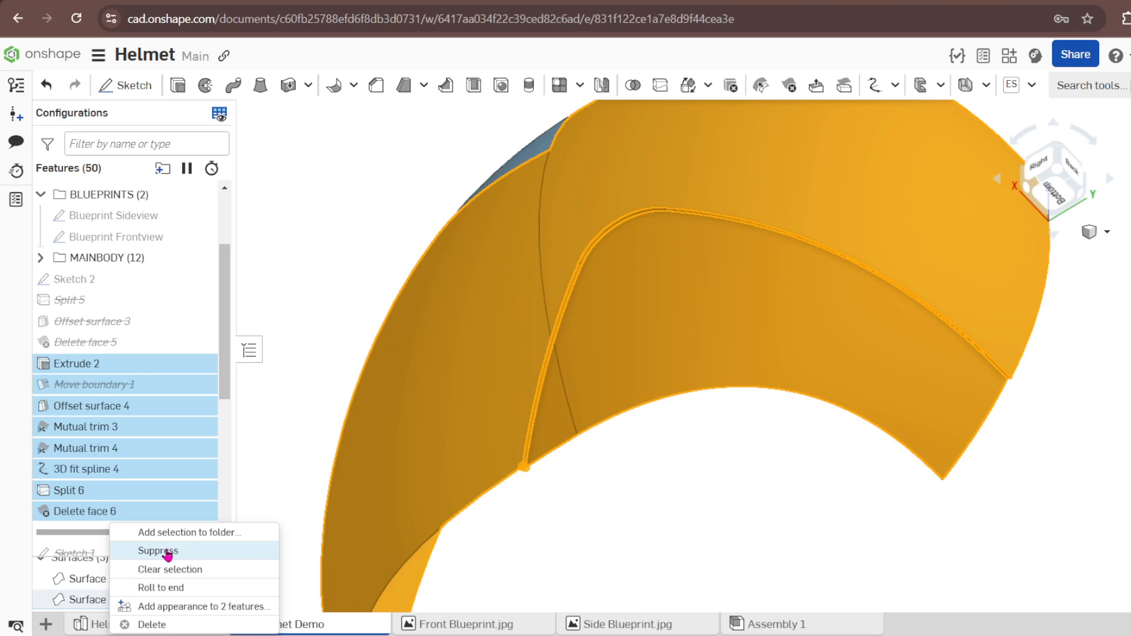
left_click(166, 551)
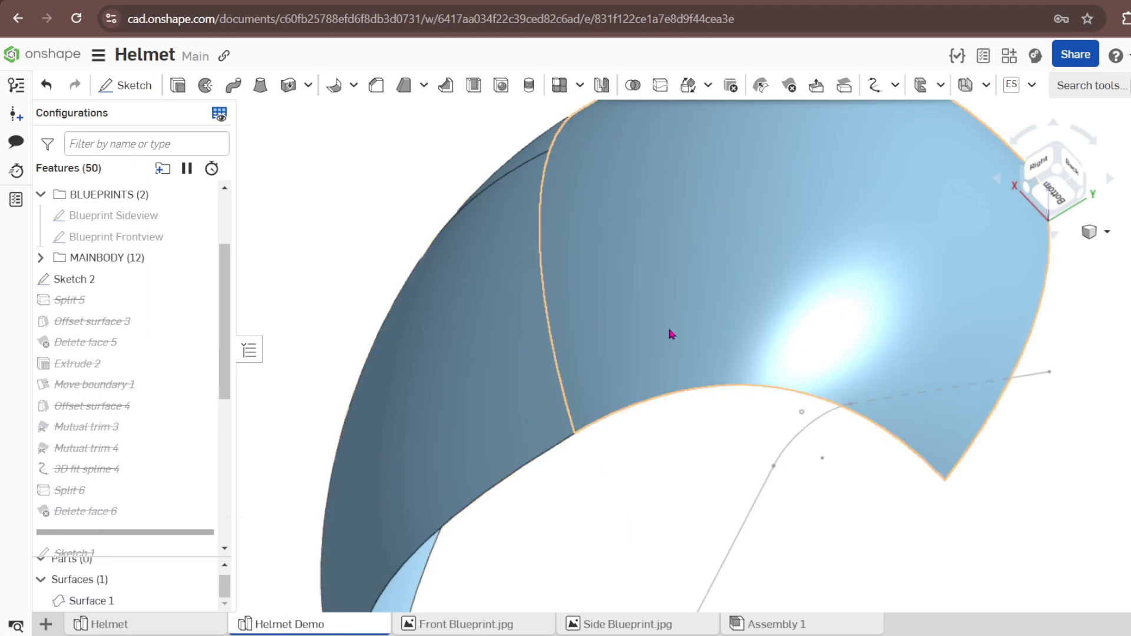
left_click(896, 89)
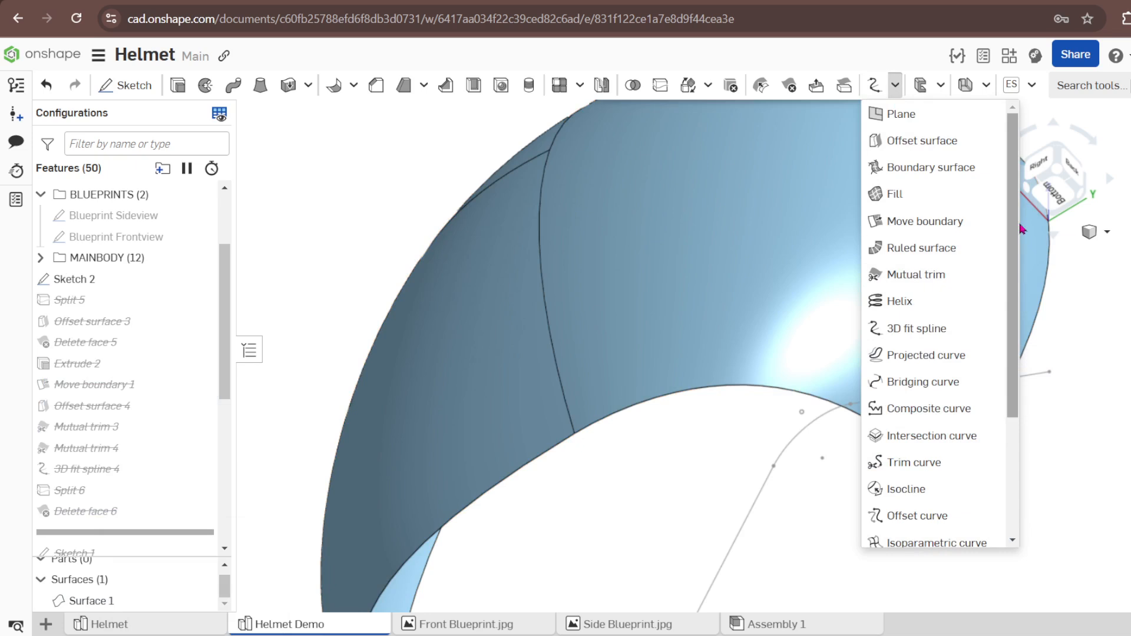
scroll(1012, 243, "down", 3)
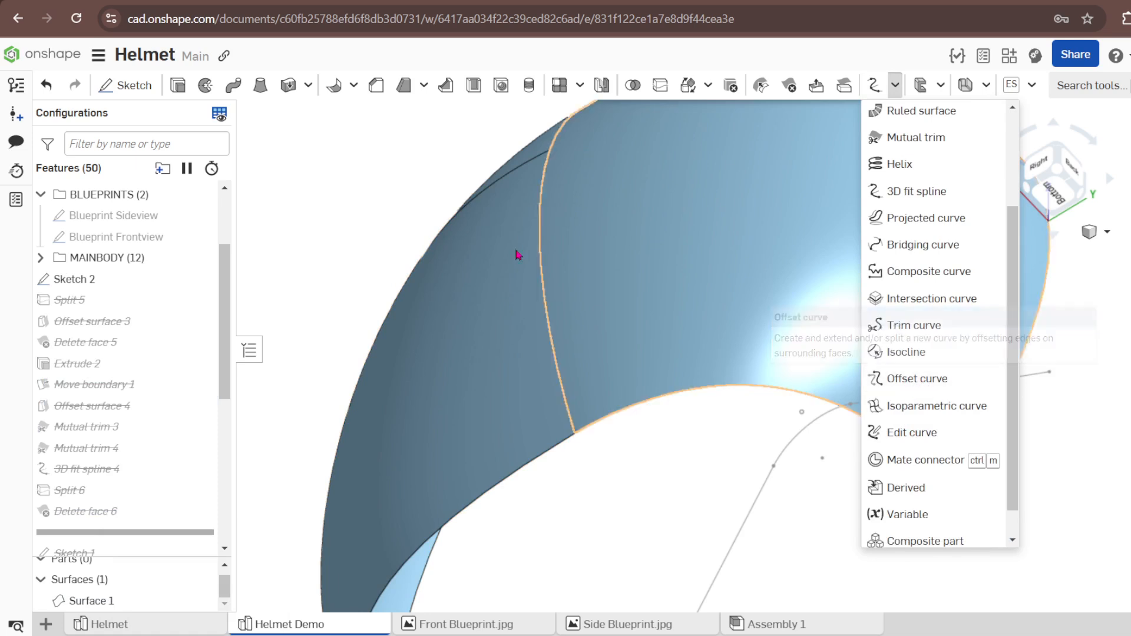
left_click(414, 183)
Open Sketch 2 for editing in the Right view and show the Blueprint Sideview as a reference.
scroll(553, 260, "down", 3)
left_click(1038, 180)
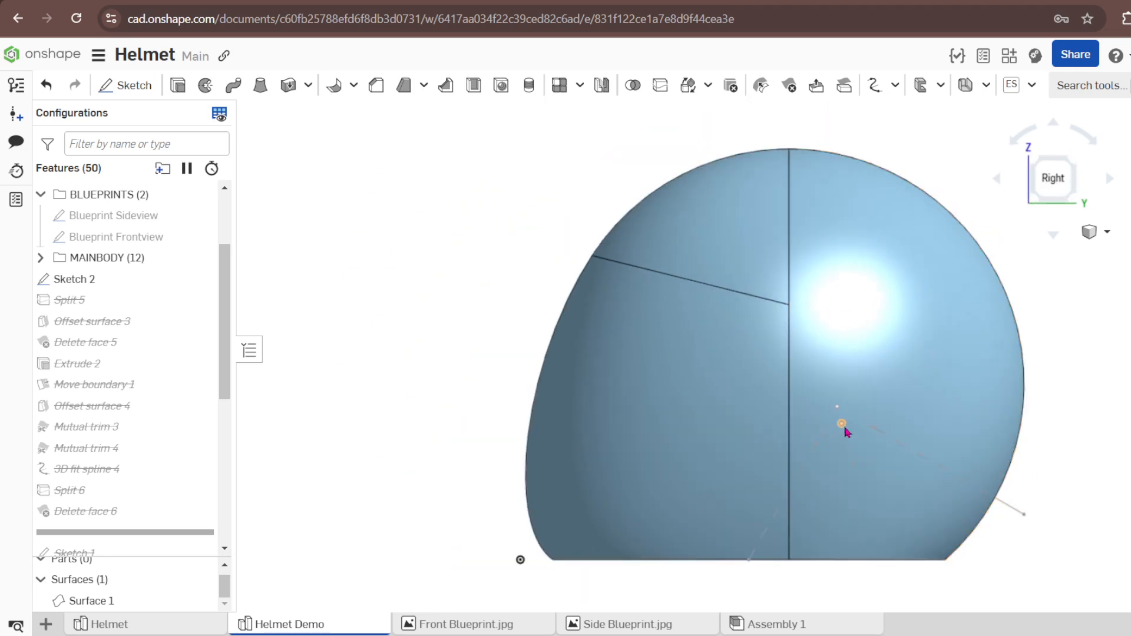
right_click(87, 286)
left_click(132, 60)
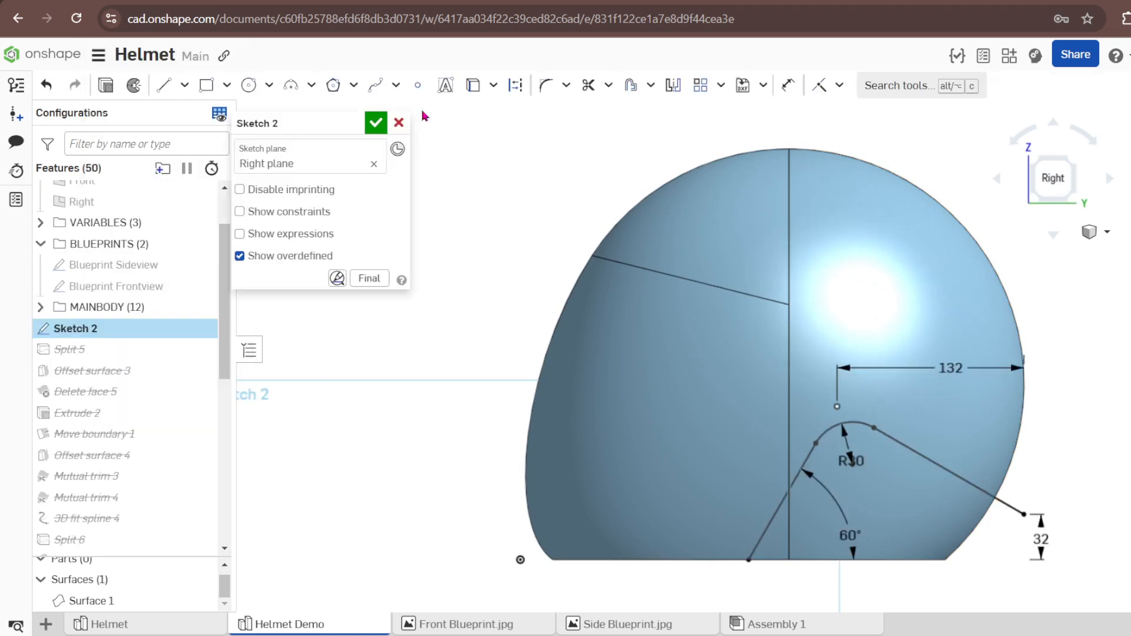
scroll(578, 166, "down", 1)
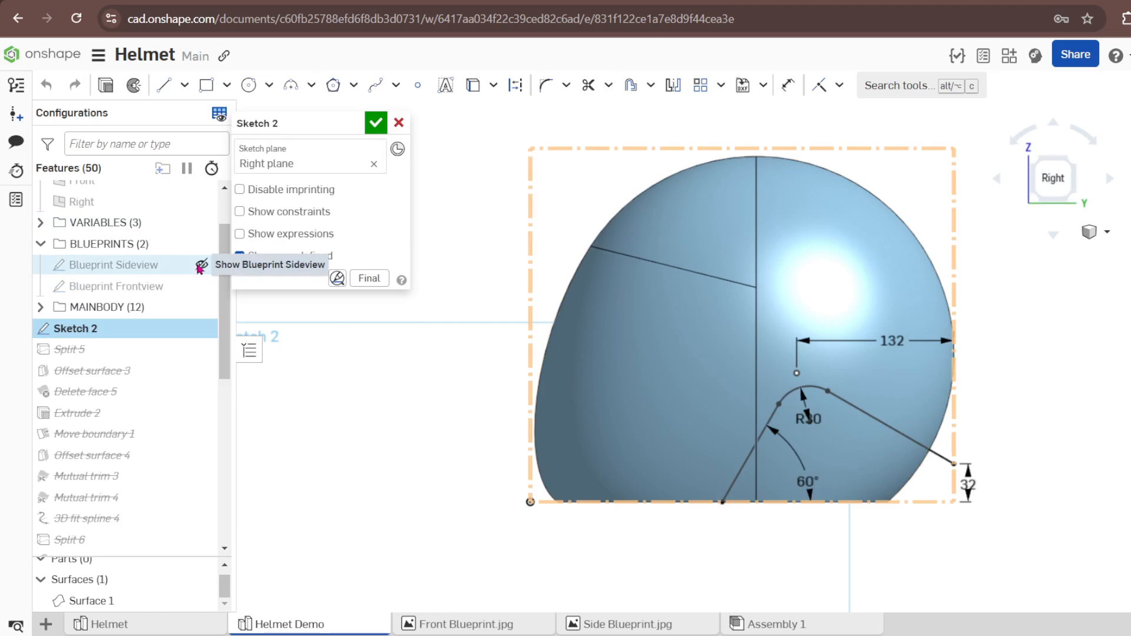
left_click(201, 265)
scroll(921, 510, "up", 3)
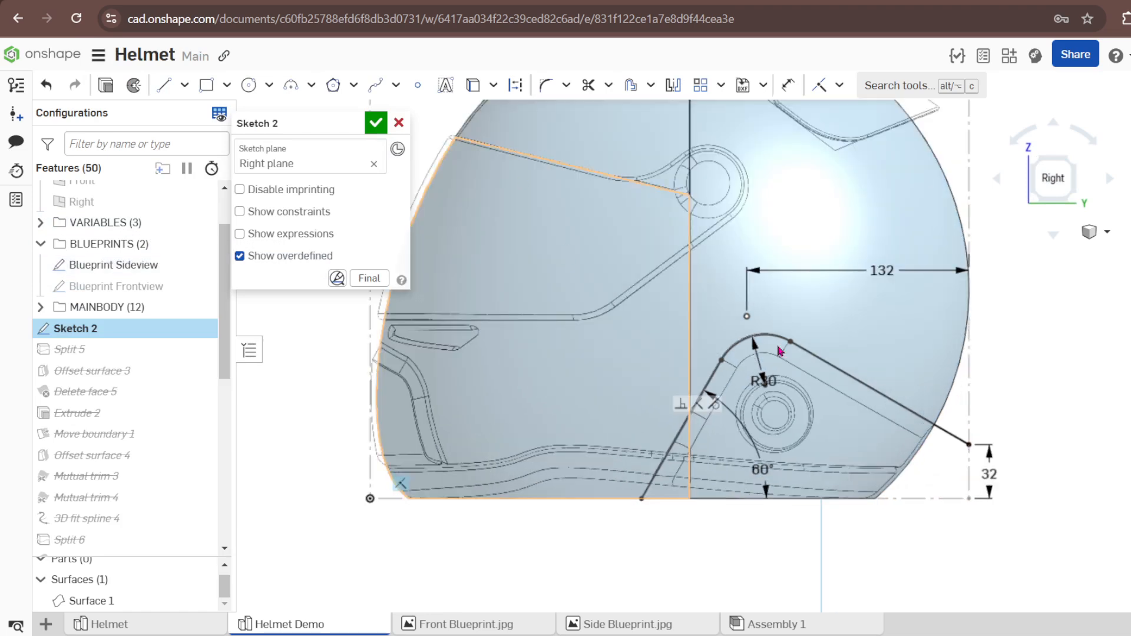
Try to offset only the 60° line of the channel profile inward by 10 mm.
key("u")
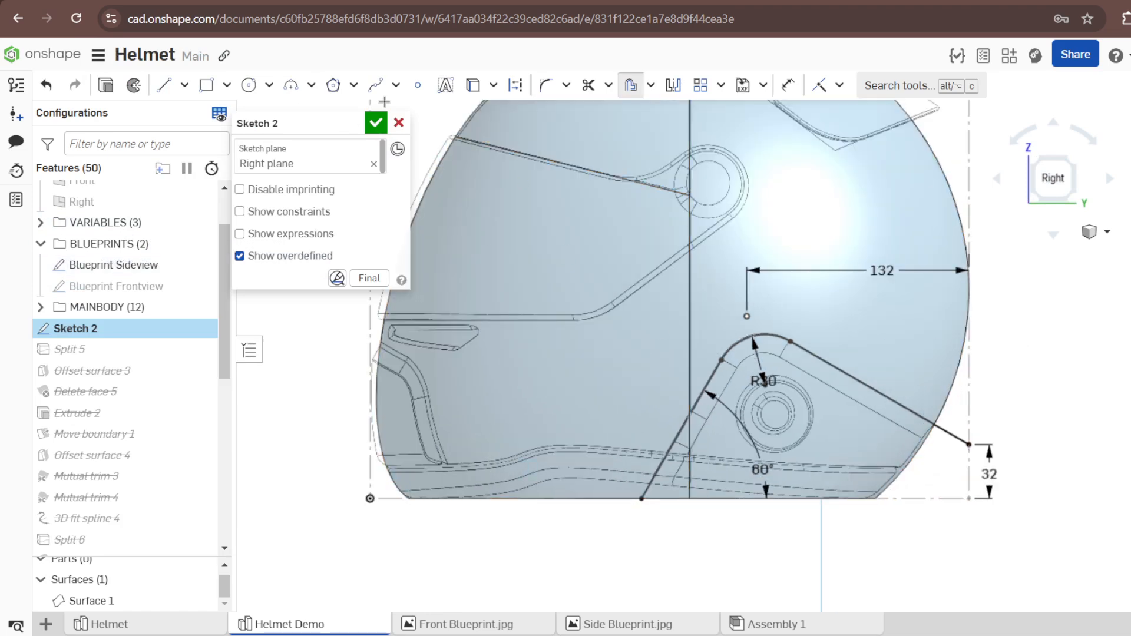
left_click(707, 377)
left_click(726, 546)
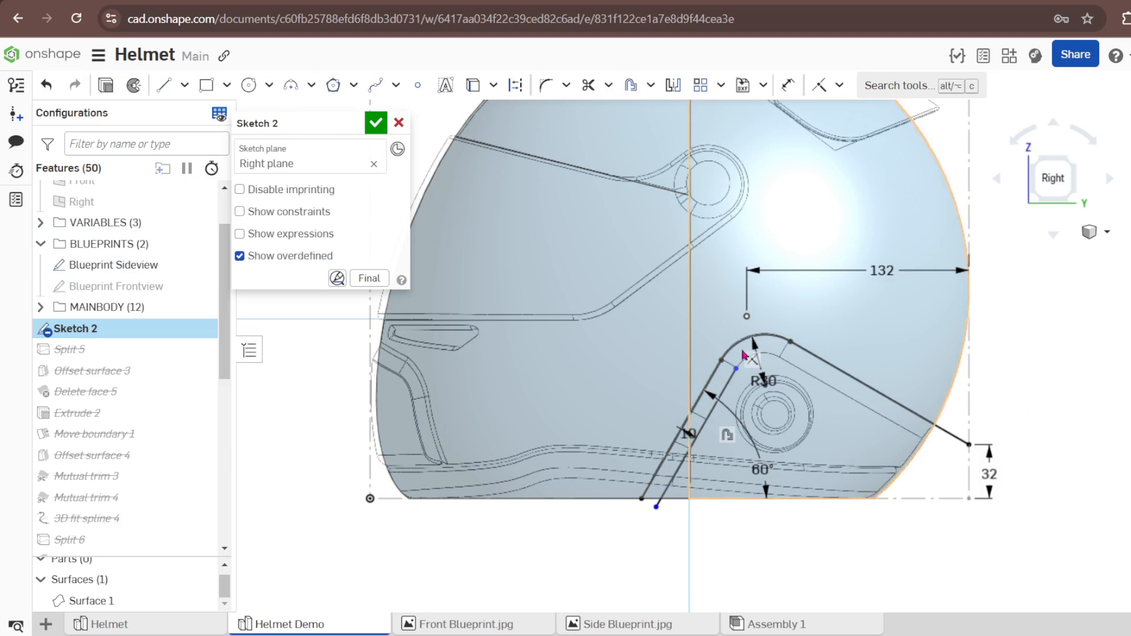
Offset the profile's arc and both adjoining lines together inward by 5 mm.
left_click(635, 95)
left_click(743, 338)
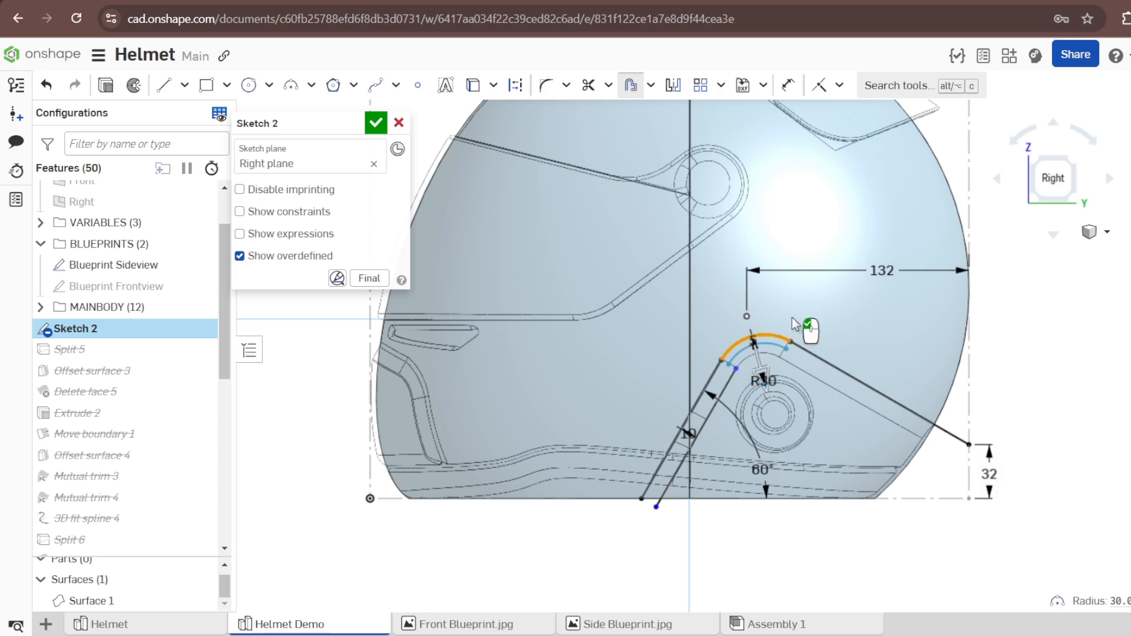
left_click(820, 360)
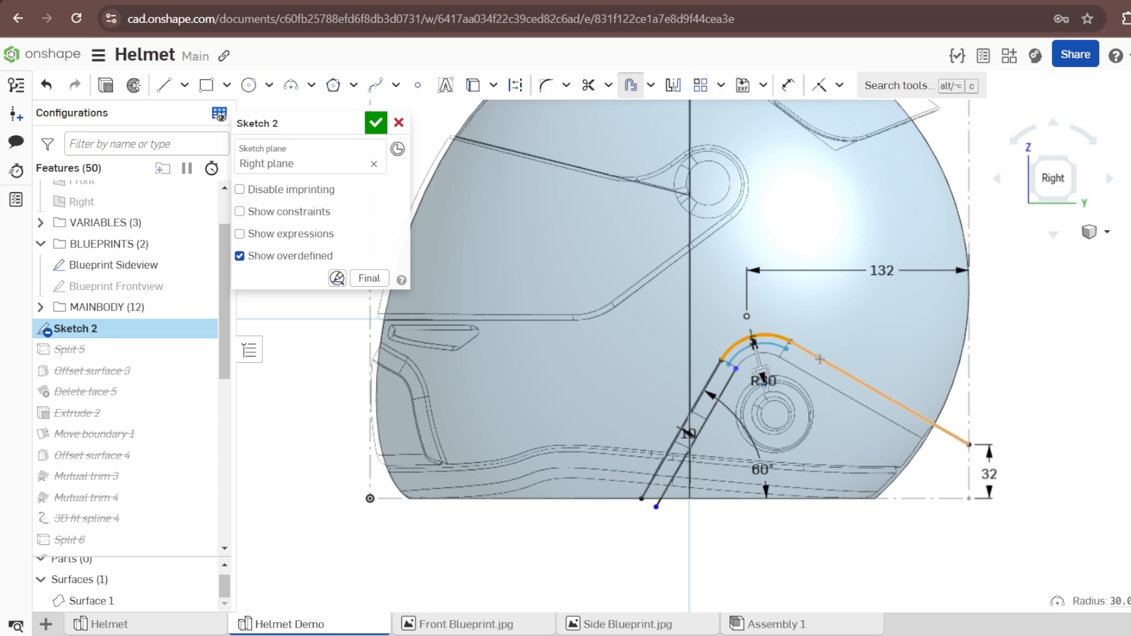
left_click(724, 384)
left_click(1073, 408)
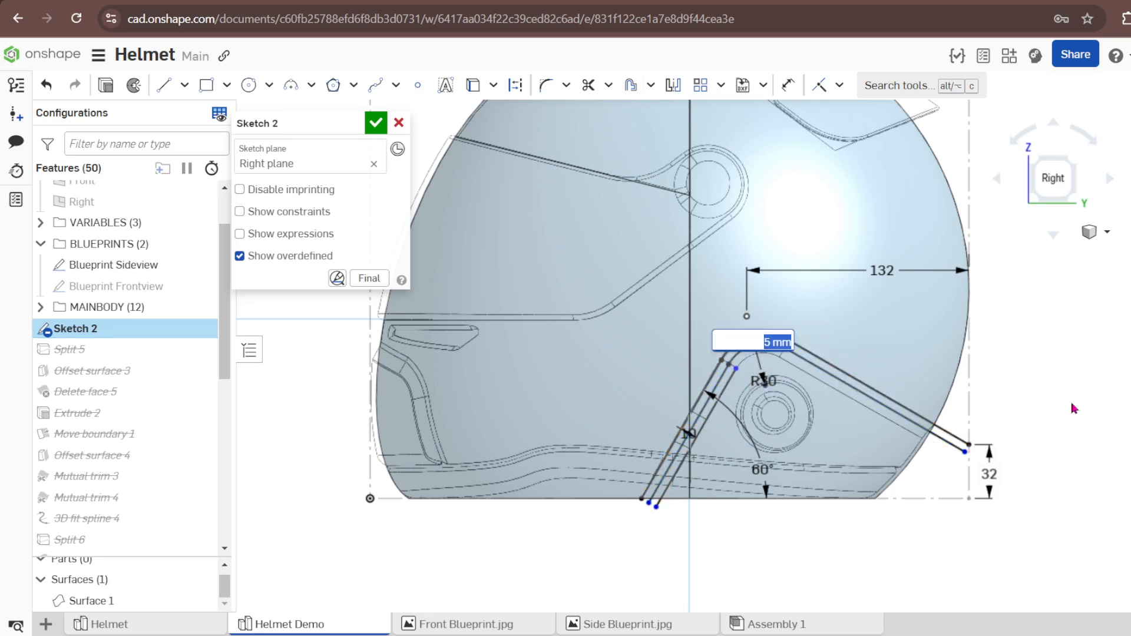
key("Return")
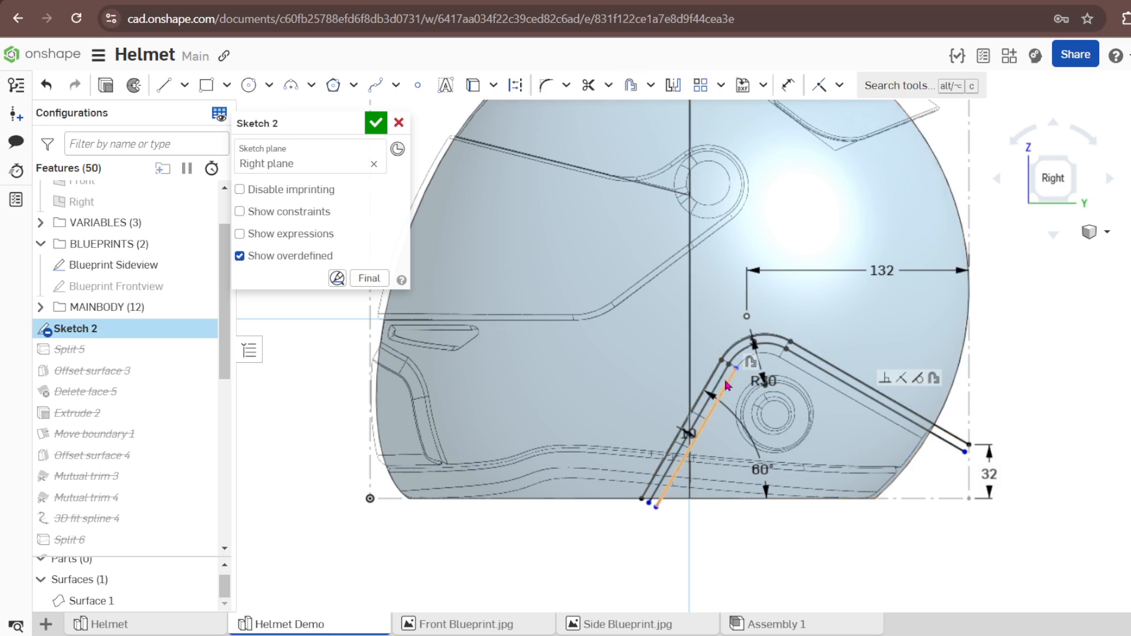
Remove the separate single-line offset and set the offset distance of the complete profile to 10 mm.
scroll(736, 379, "up", 3)
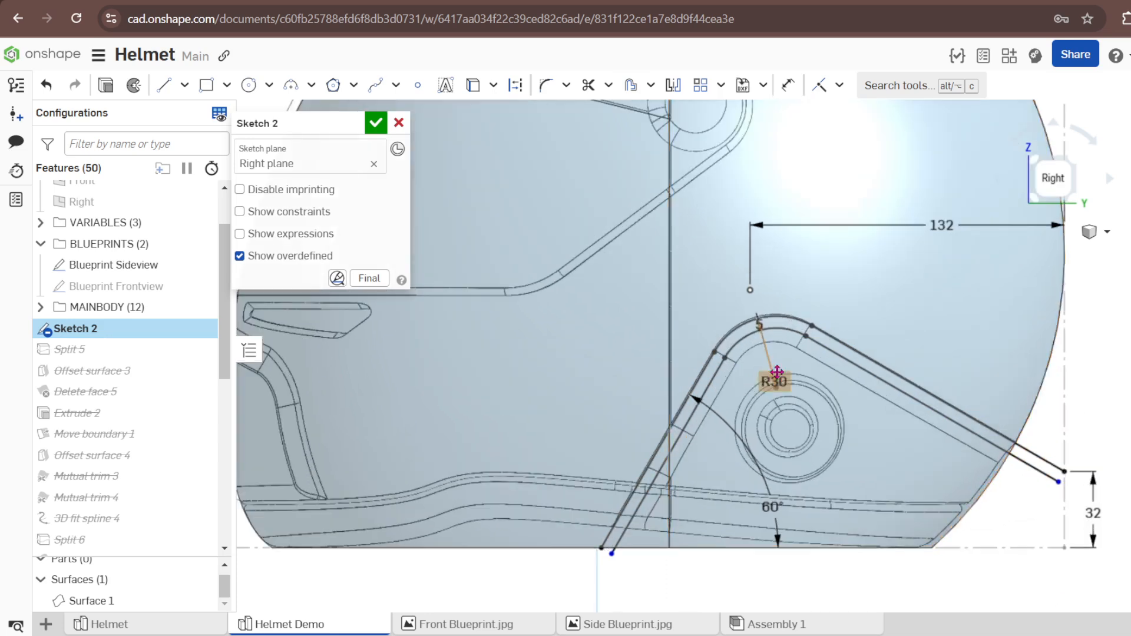
scroll(784, 357, "down", 1)
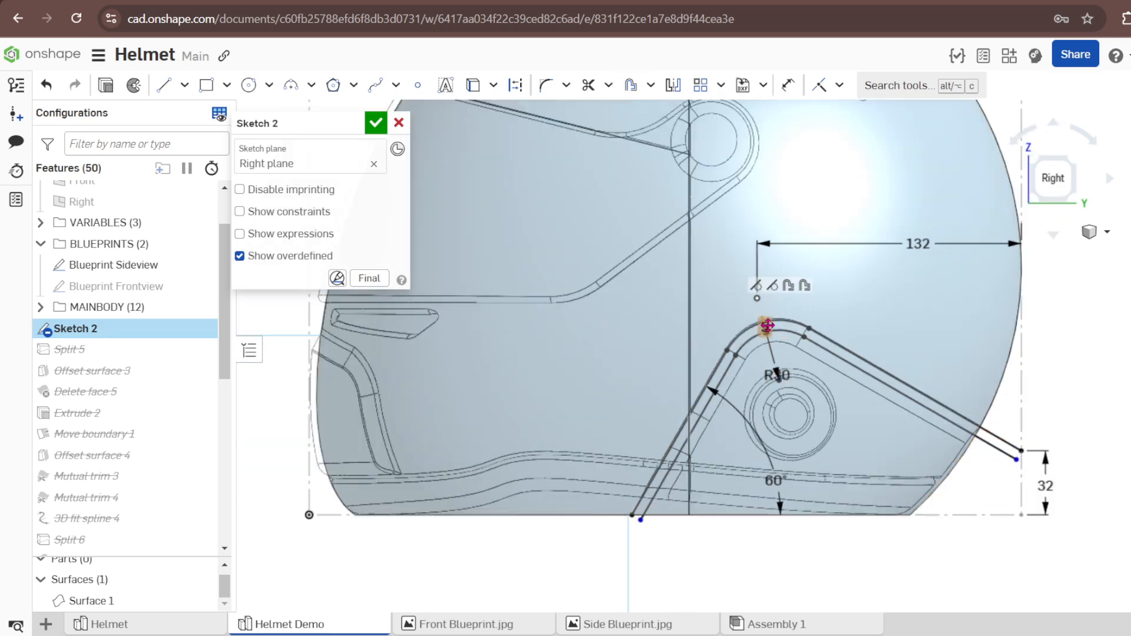
double_click(768, 325)
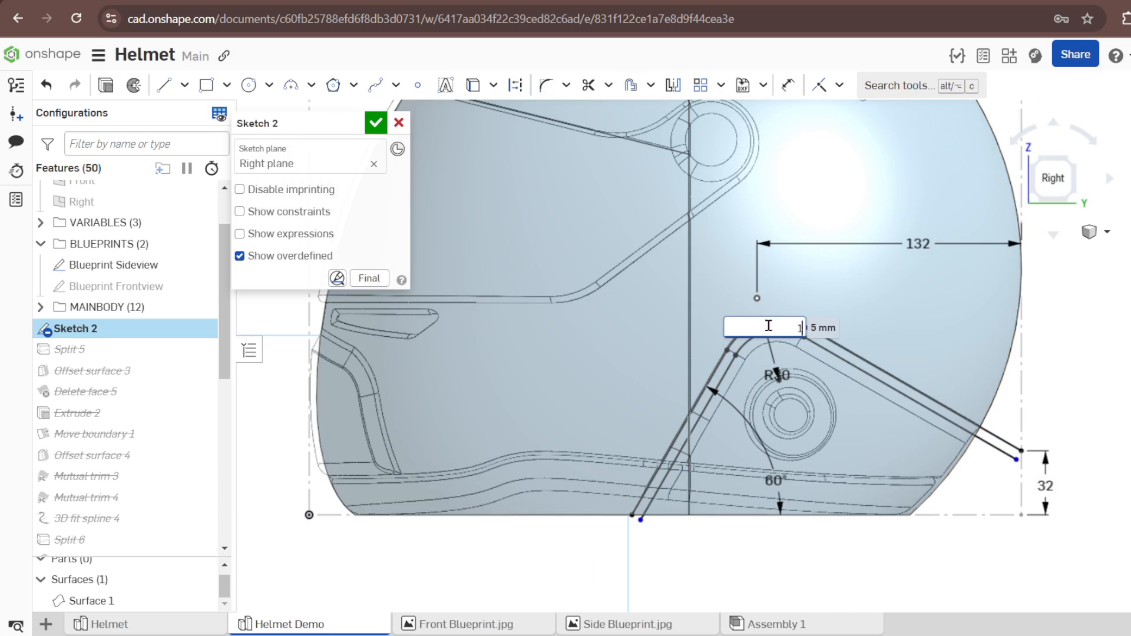
type("10")
key("Return")
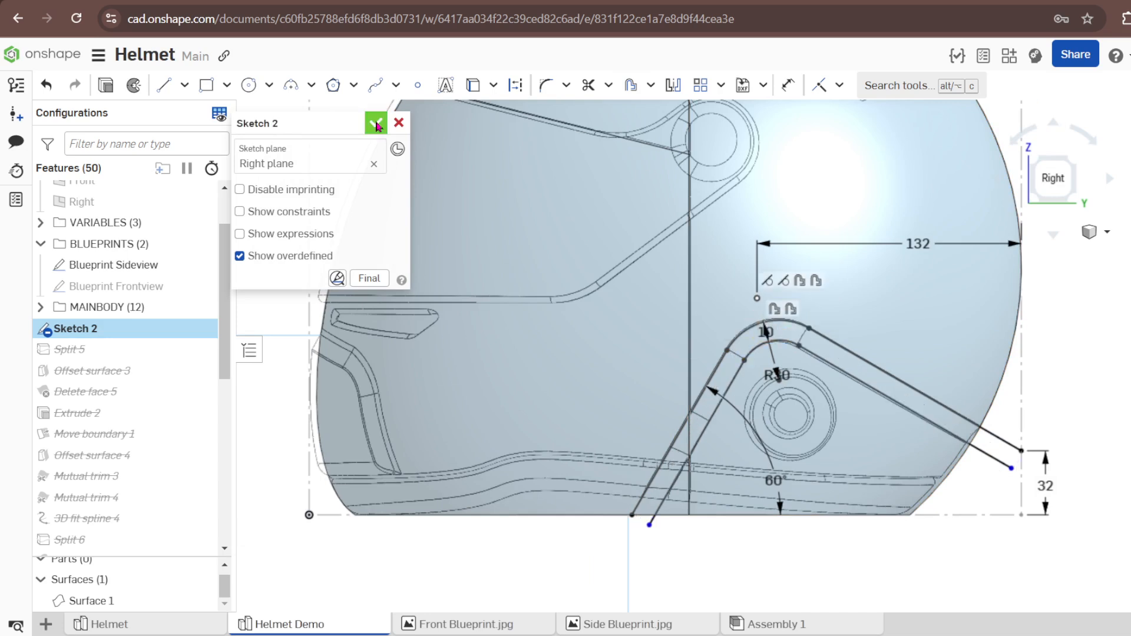
Finish editing Sketch 2, leave the sketch visible, and hide the Blueprint Sideview.
left_click(375, 122)
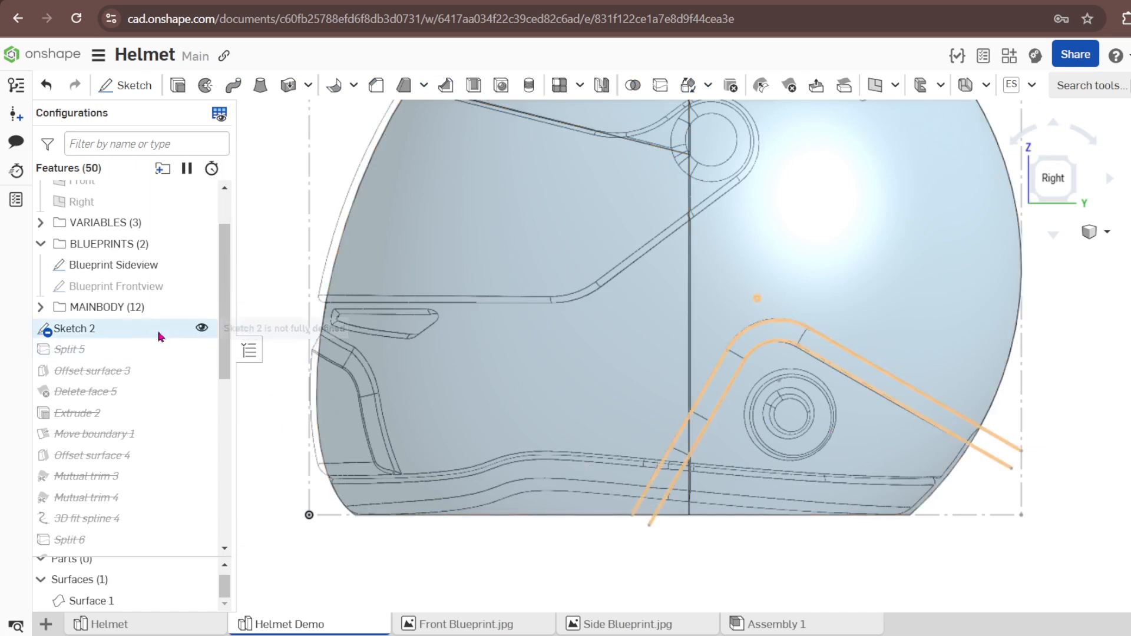
left_click(201, 327)
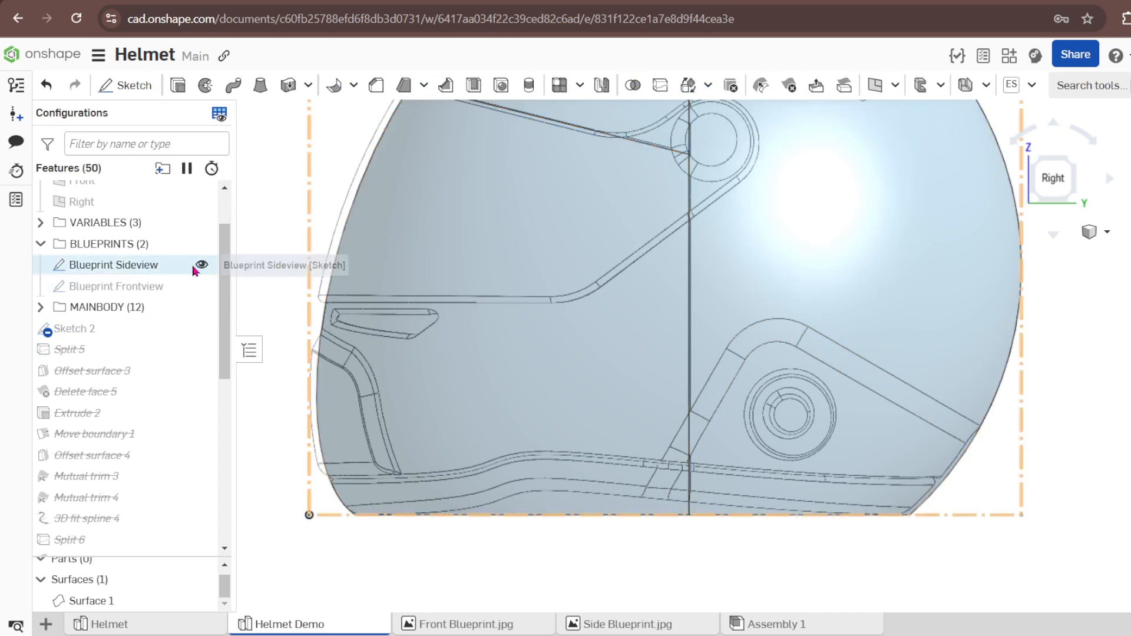
left_click(201, 265)
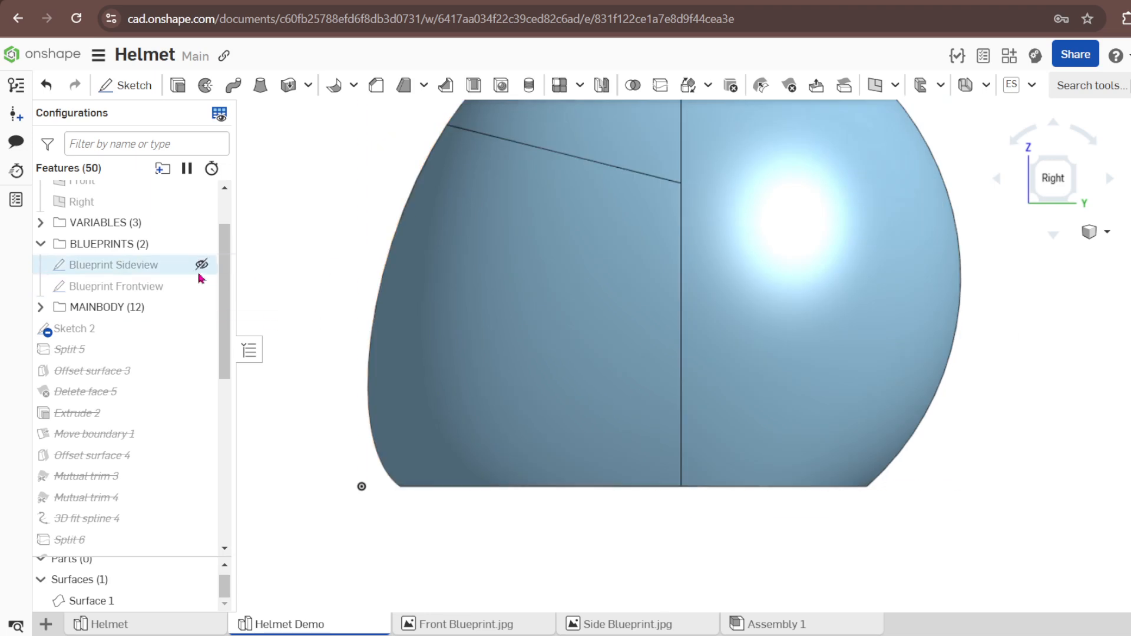
left_click(201, 264)
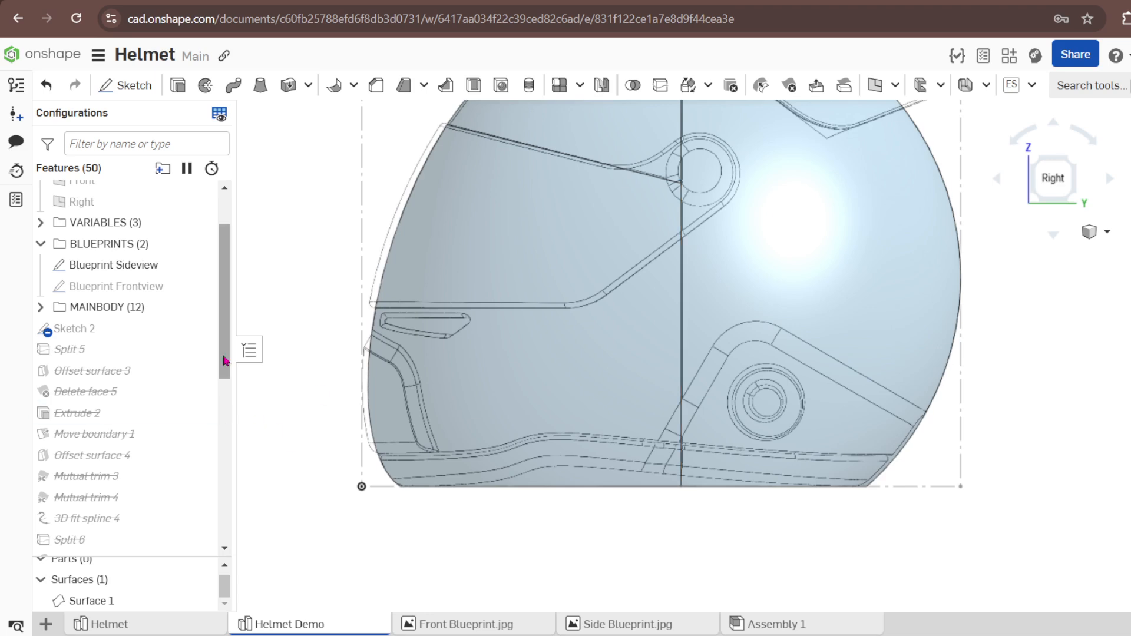
scroll(225, 387, "down", 1)
scroll(225, 387, "down", 1)
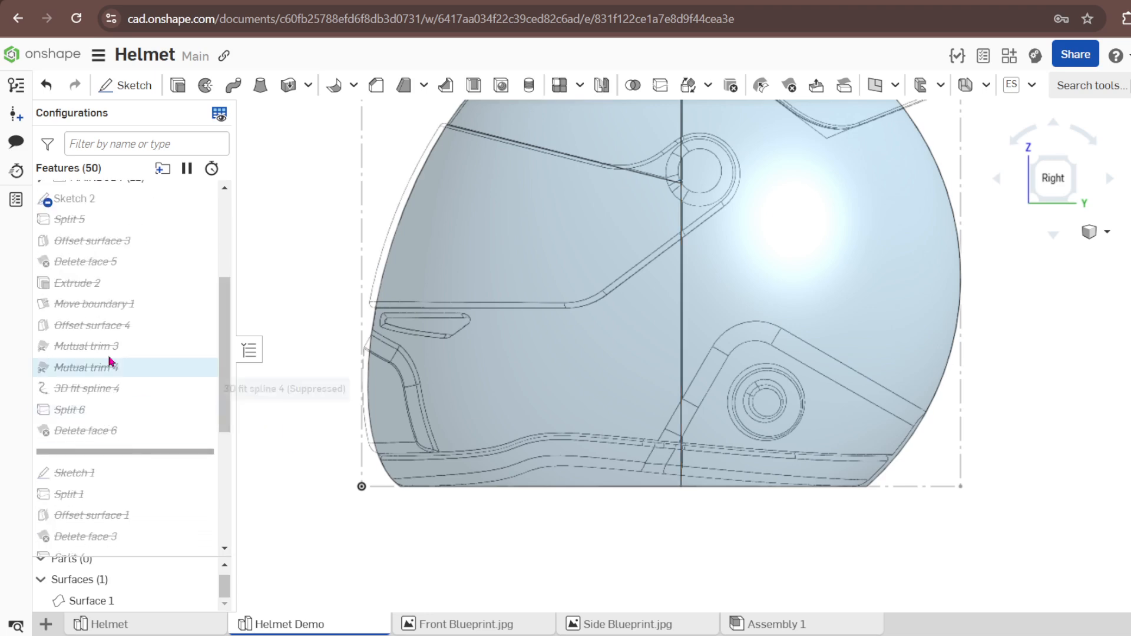
left_click_drag(225, 356, 229, 316)
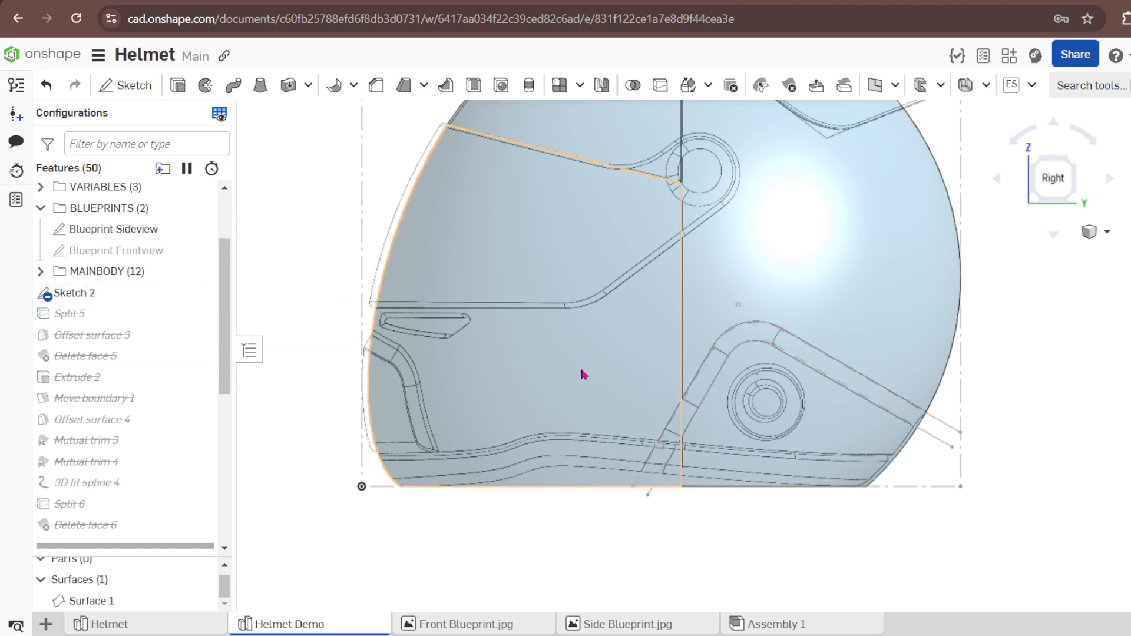
scroll(581, 373, "down", 2)
left_click(202, 230)
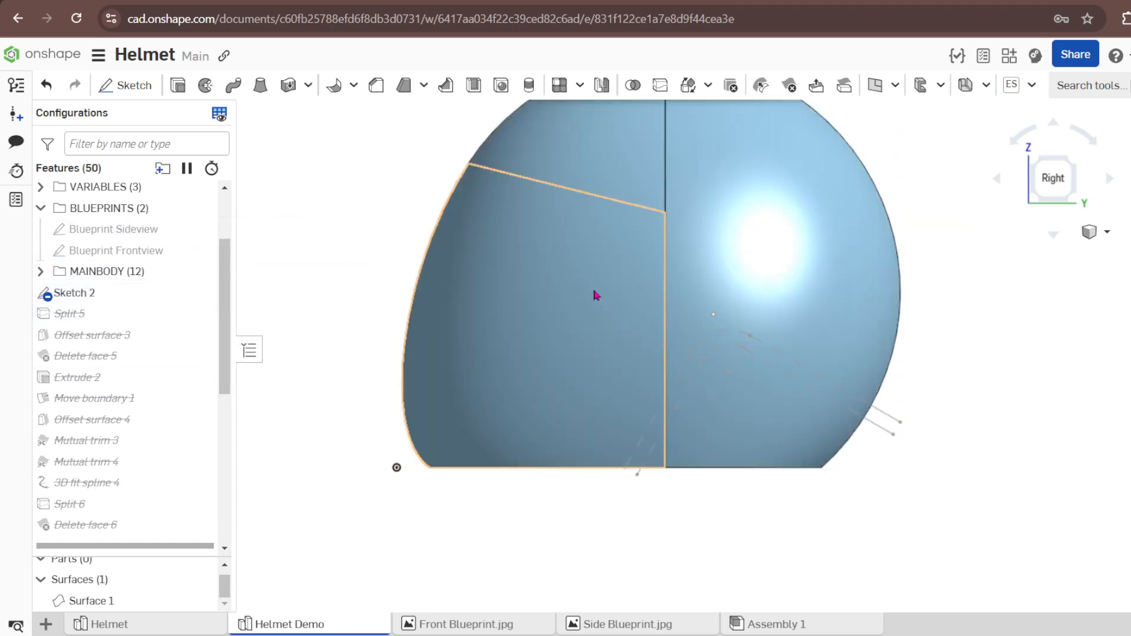
Split the Boundary surface 2 and Back_Surface faces with the arc and two lines of Sketch 2's outer channel profile.
right_click_drag(791, 351, 818, 353)
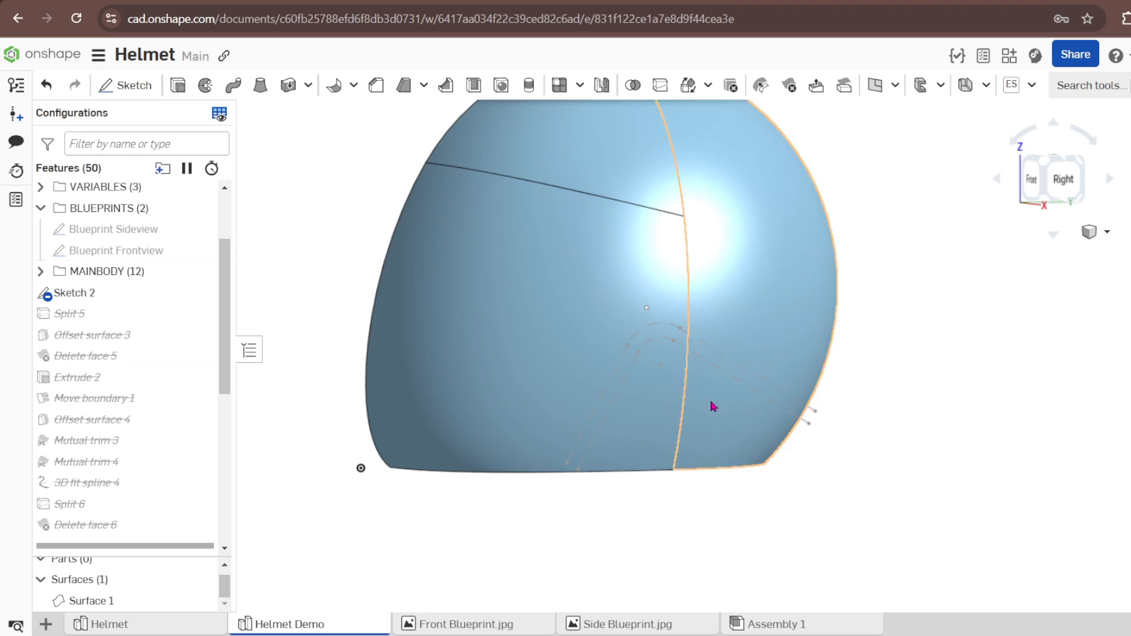
left_click(671, 386)
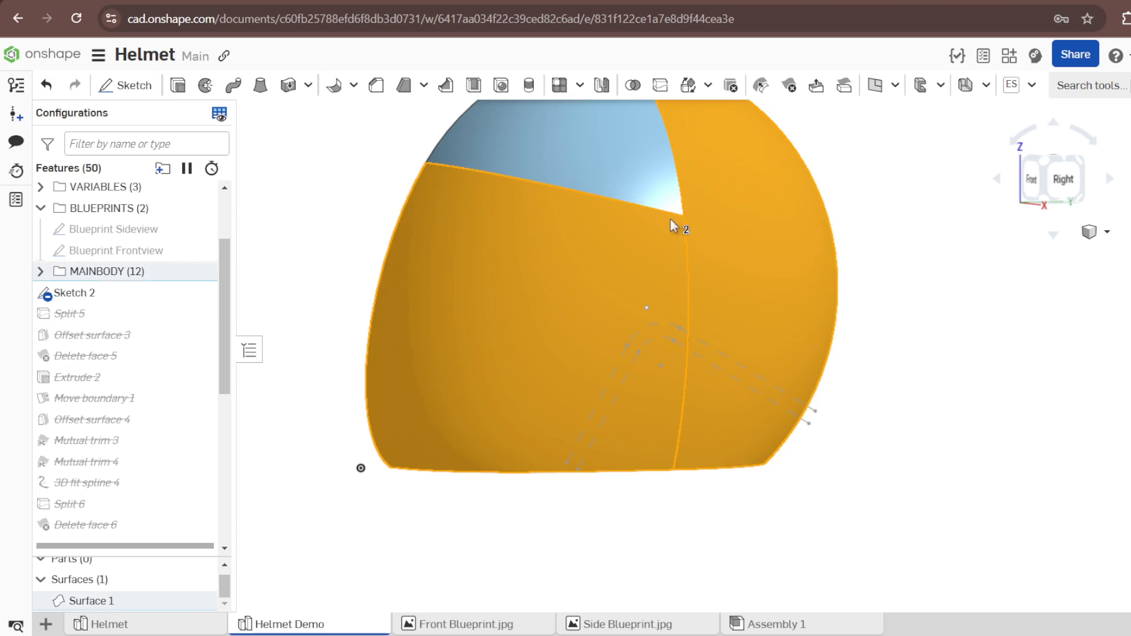
left_click(659, 85)
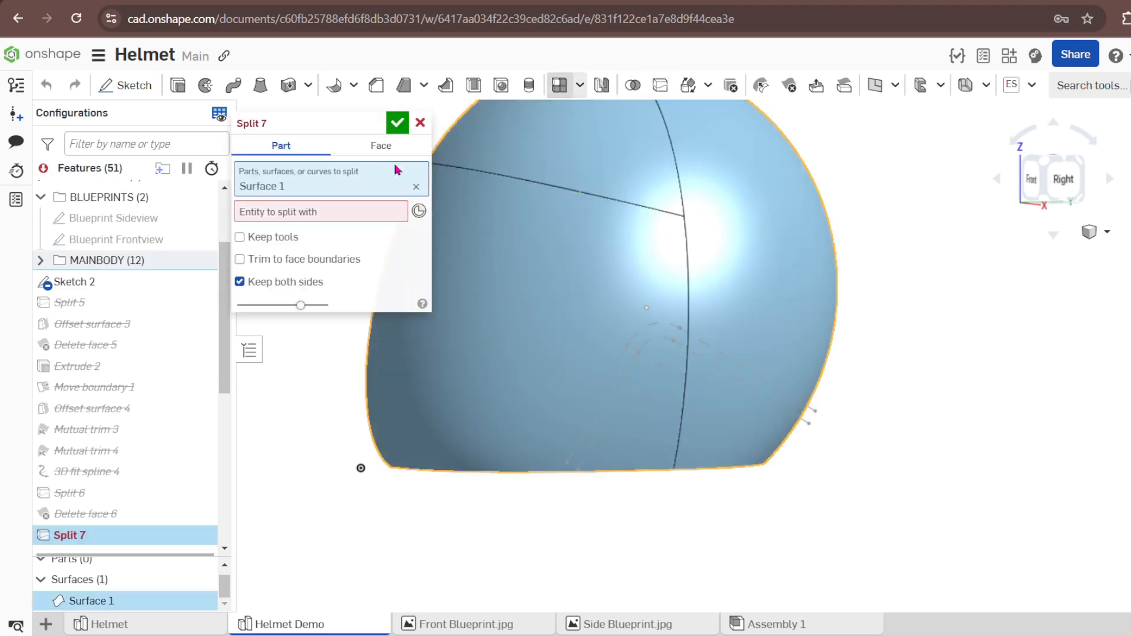
left_click(380, 145)
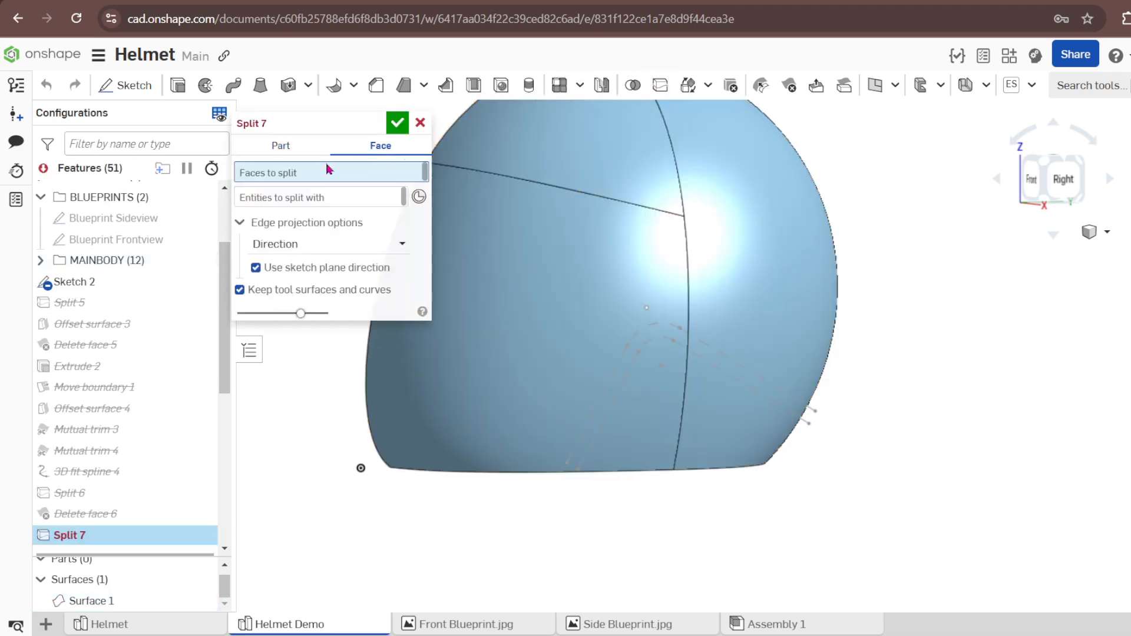
left_click(734, 304)
left_click(333, 221)
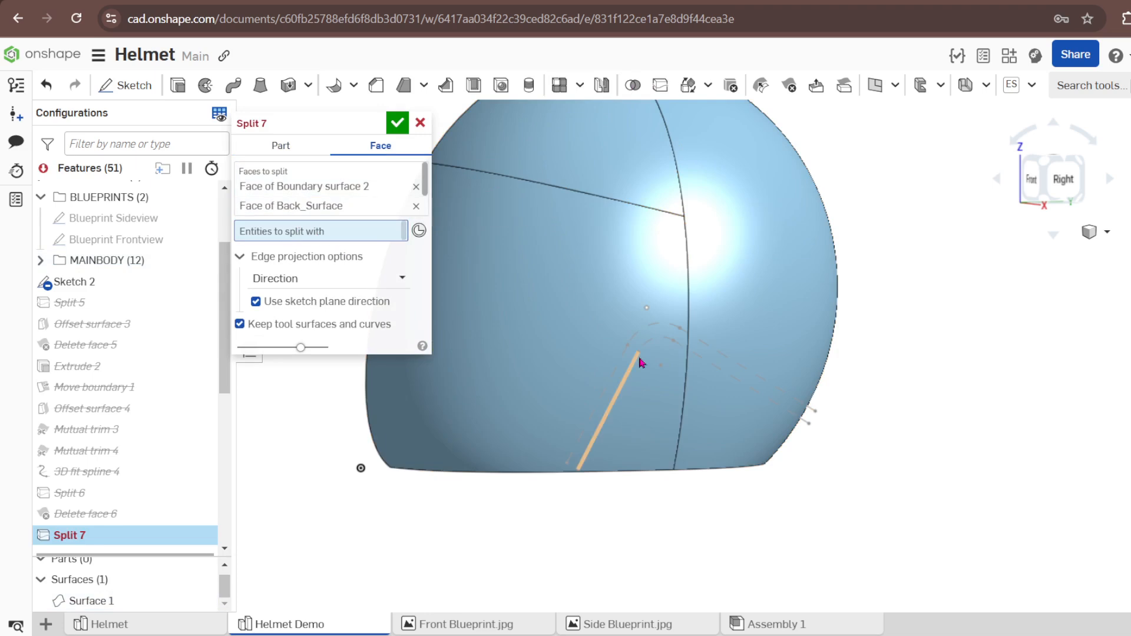
left_click(620, 369)
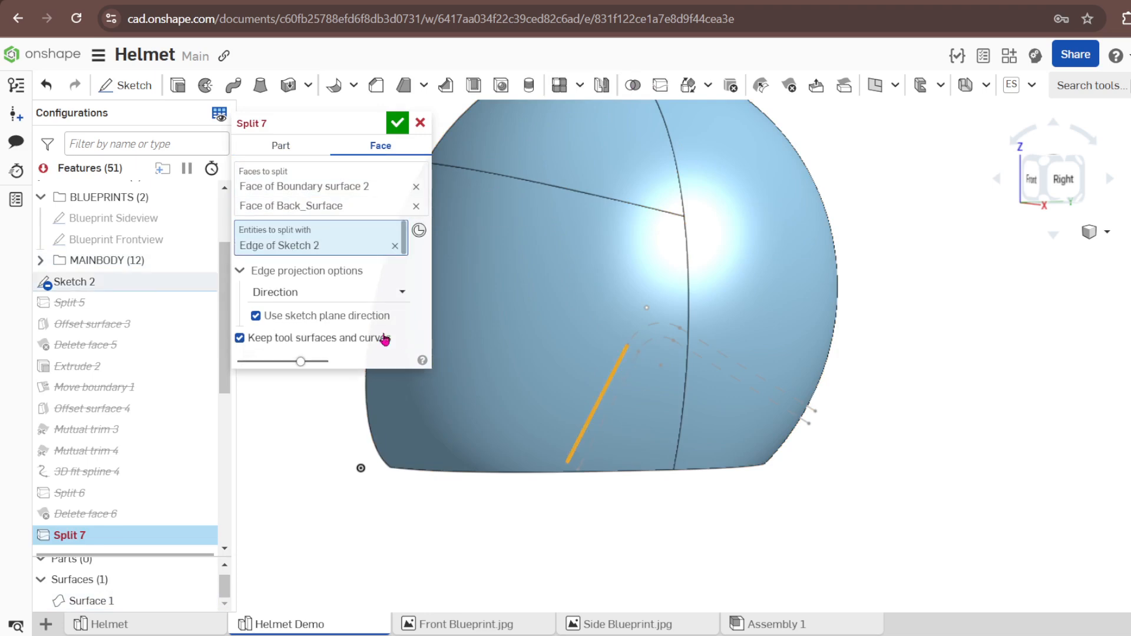
left_click(648, 328)
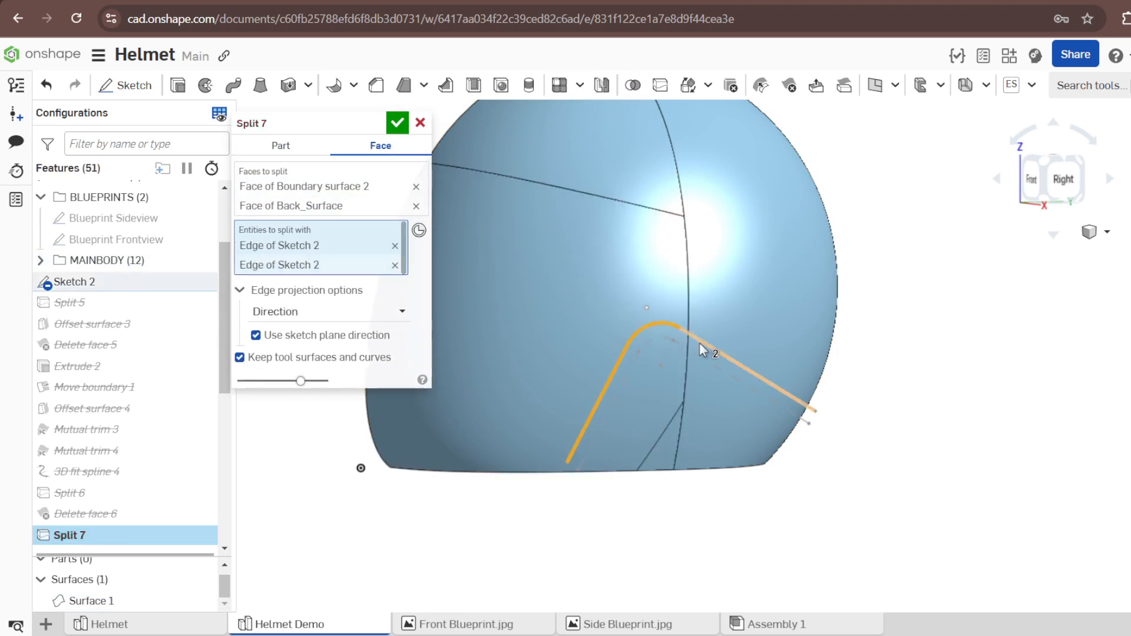
left_click(700, 342)
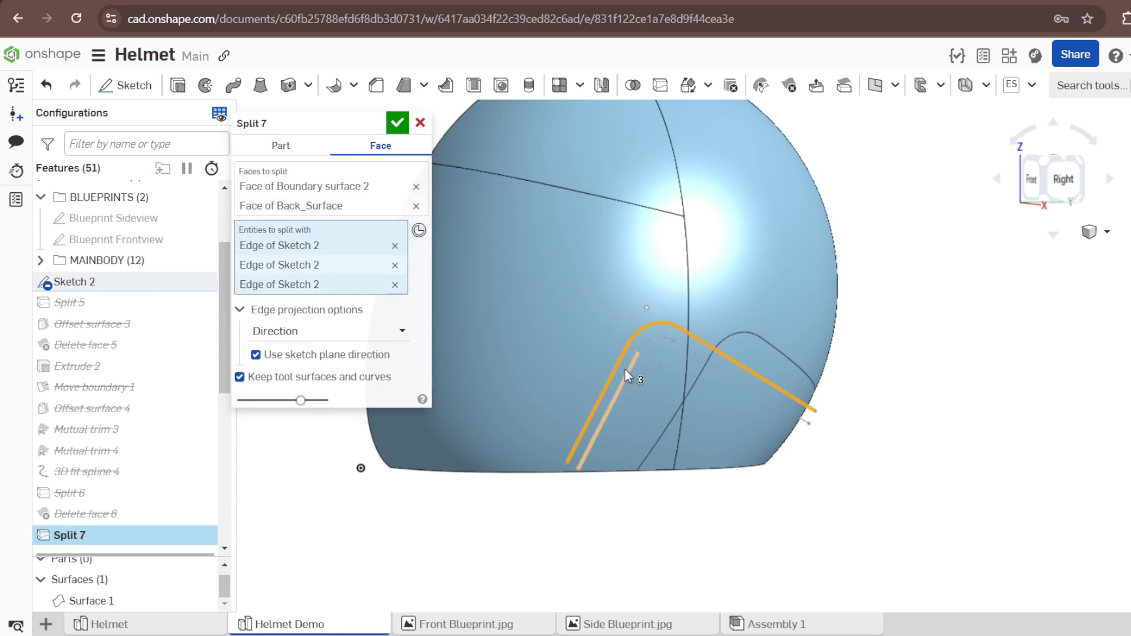
left_click(397, 122)
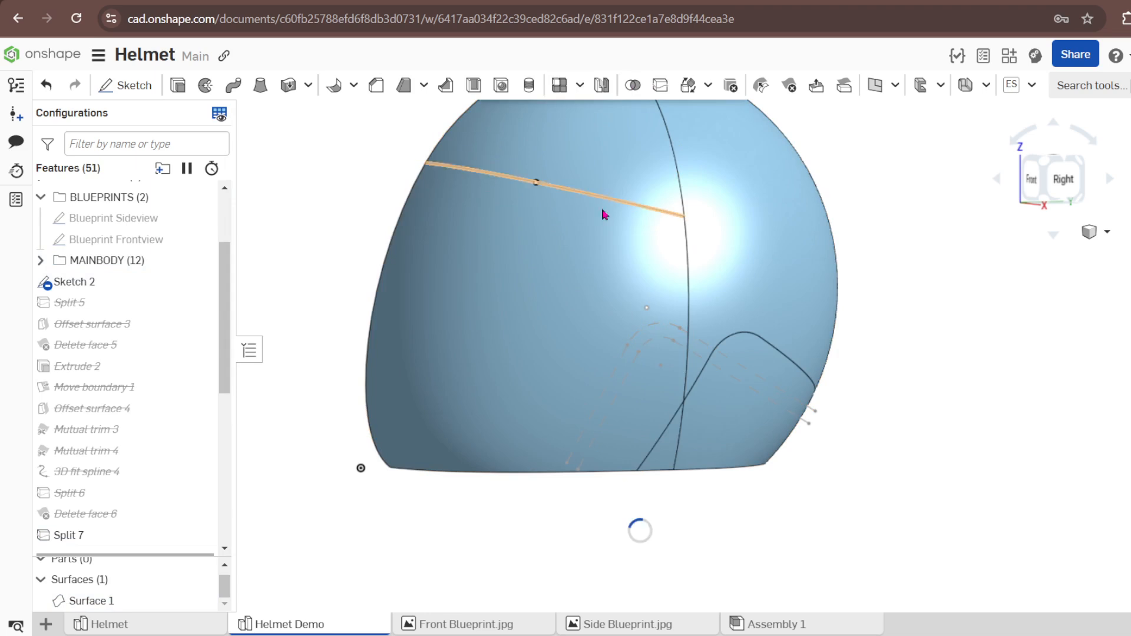
Offset the two split faces below the channel profile by 2 mm as a new surface.
left_click(665, 438)
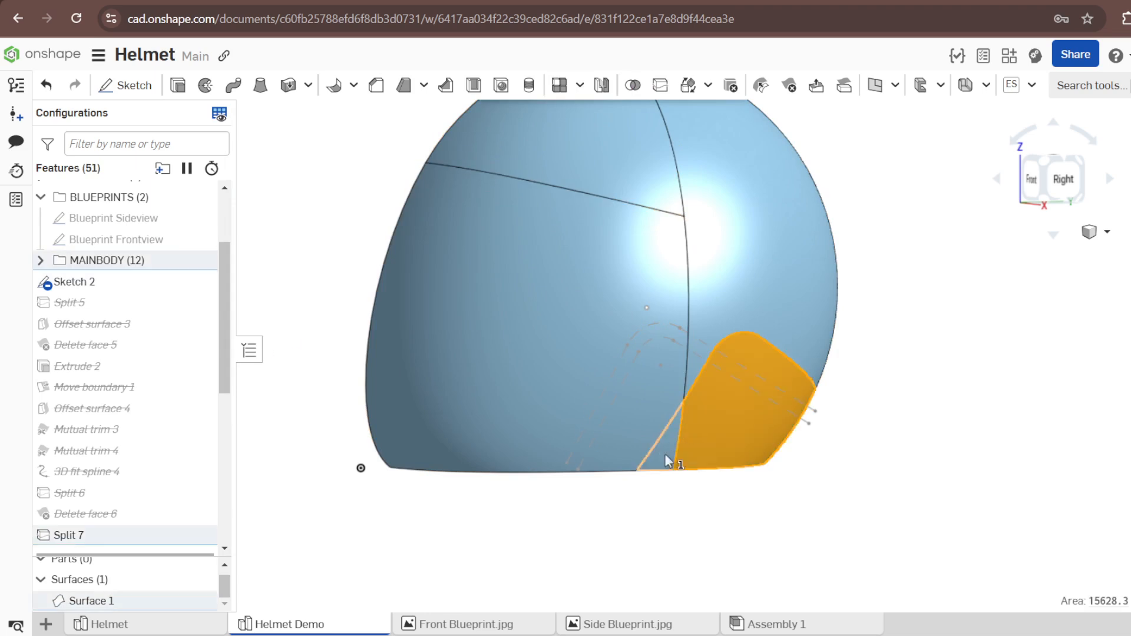
left_click(667, 460)
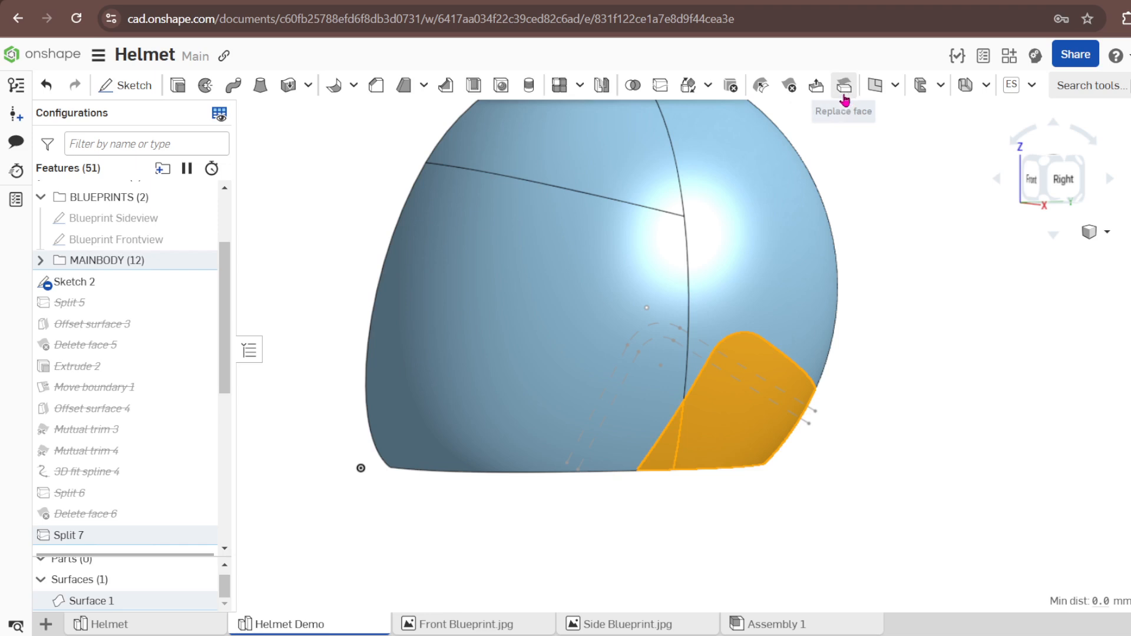
left_click(940, 88)
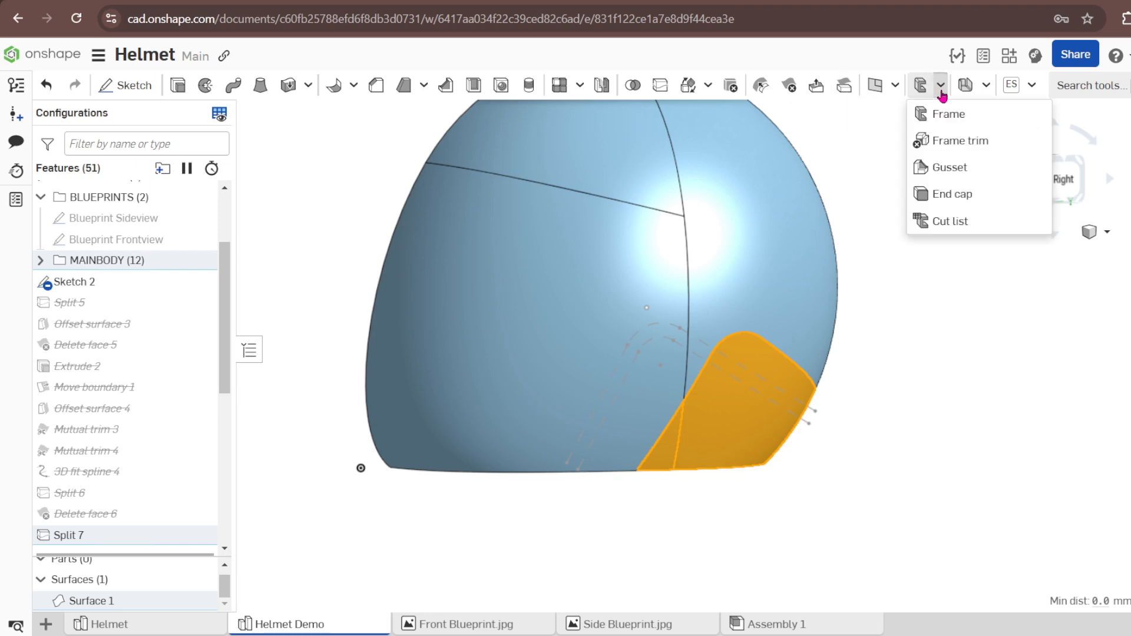
left_click(895, 86)
left_click(907, 142)
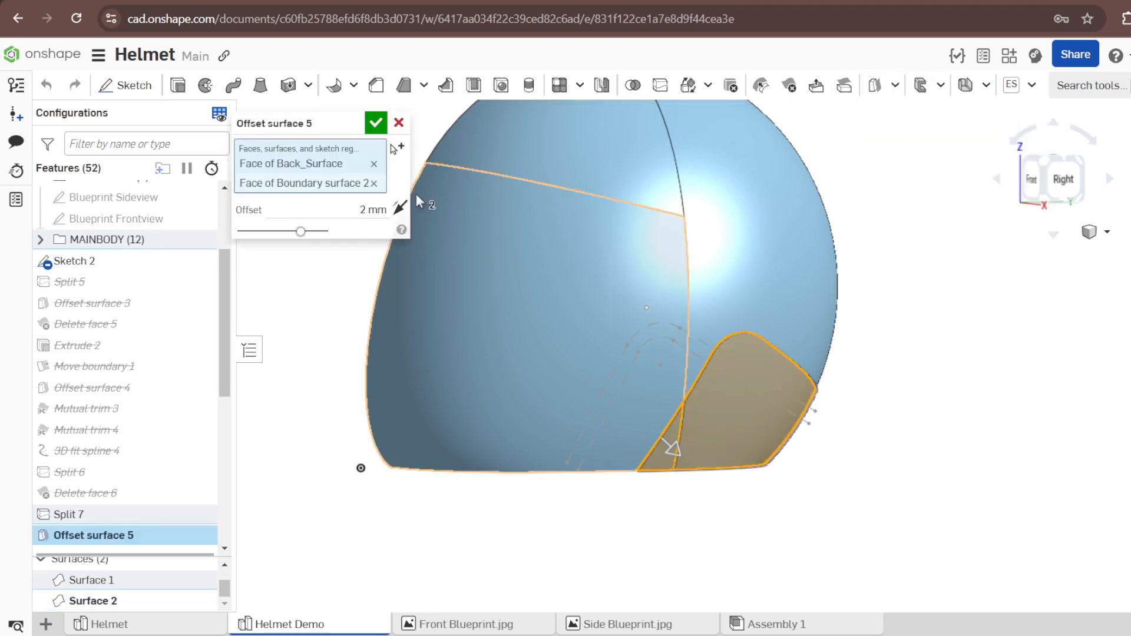
left_click(374, 124)
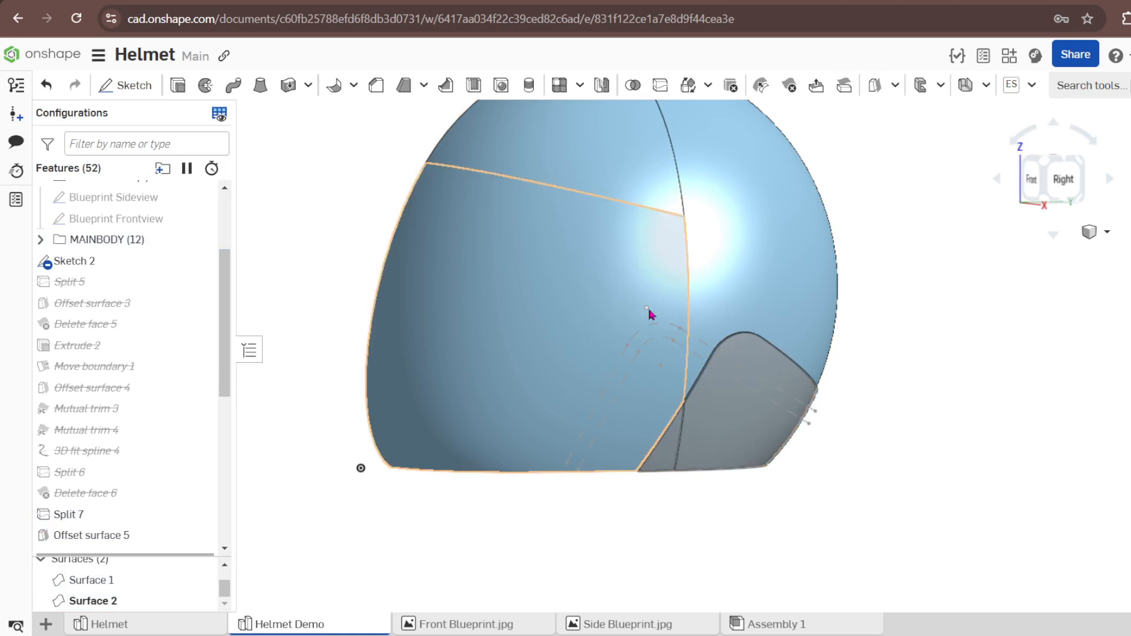
Edit the 2 mm surface offset and reverse its direction toward the inside of the helmet.
right_click_drag(687, 404, 745, 399)
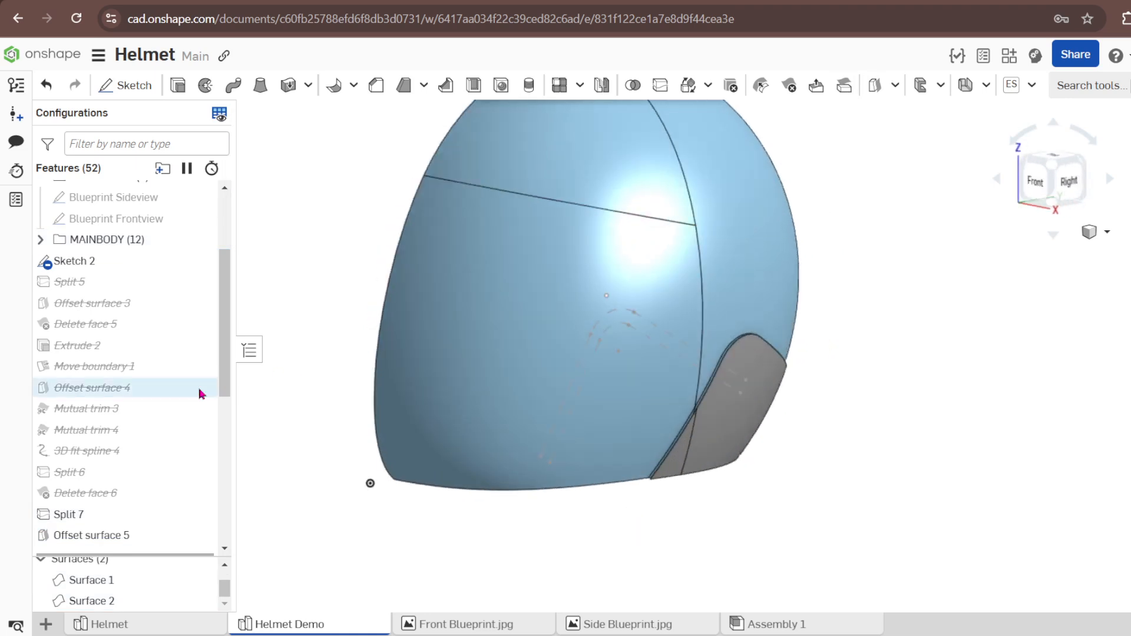
right_click(89, 535)
left_click(141, 379)
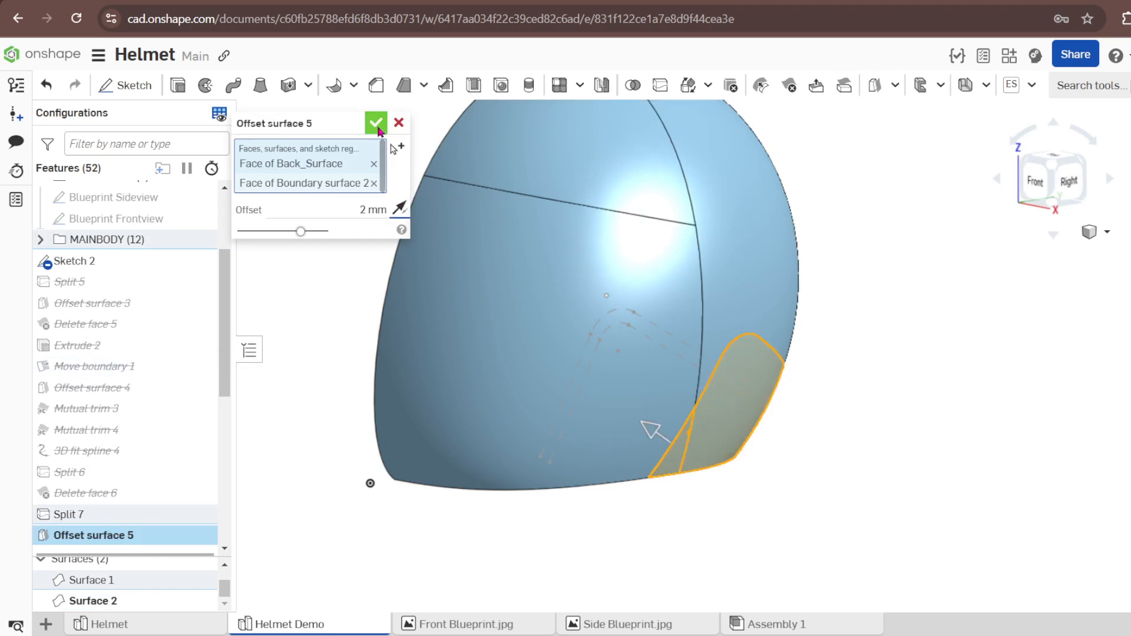
left_click(375, 123)
Delete the two original split faces covering the offset surface, using the Leave open option.
right_click_drag(795, 358, 677, 348)
left_click(1036, 189)
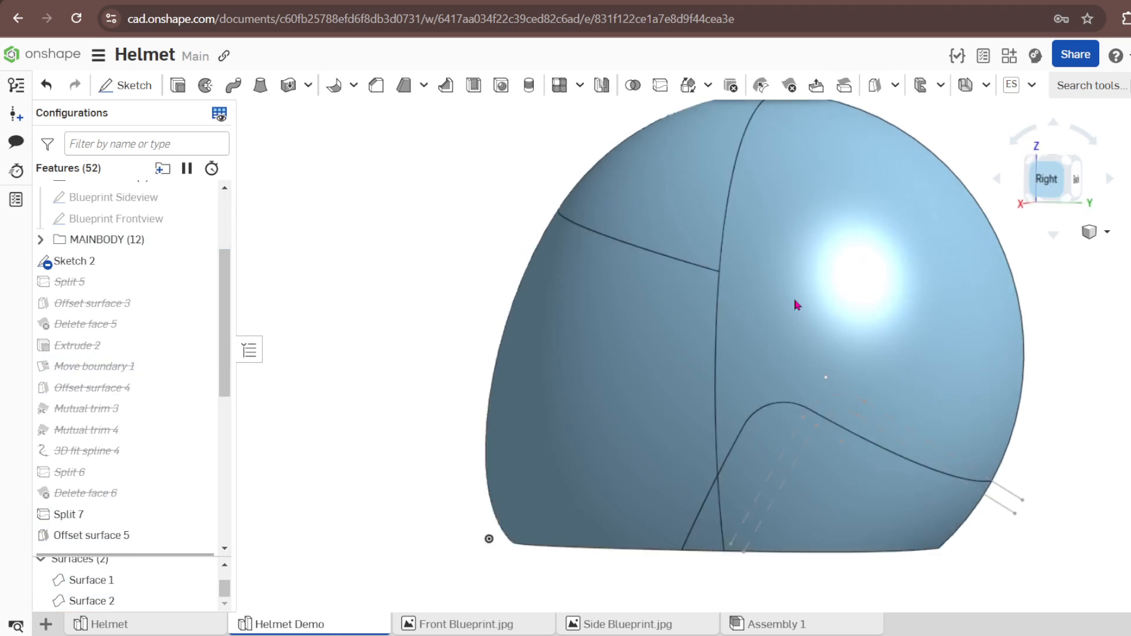
right_click_drag(743, 383, 737, 484)
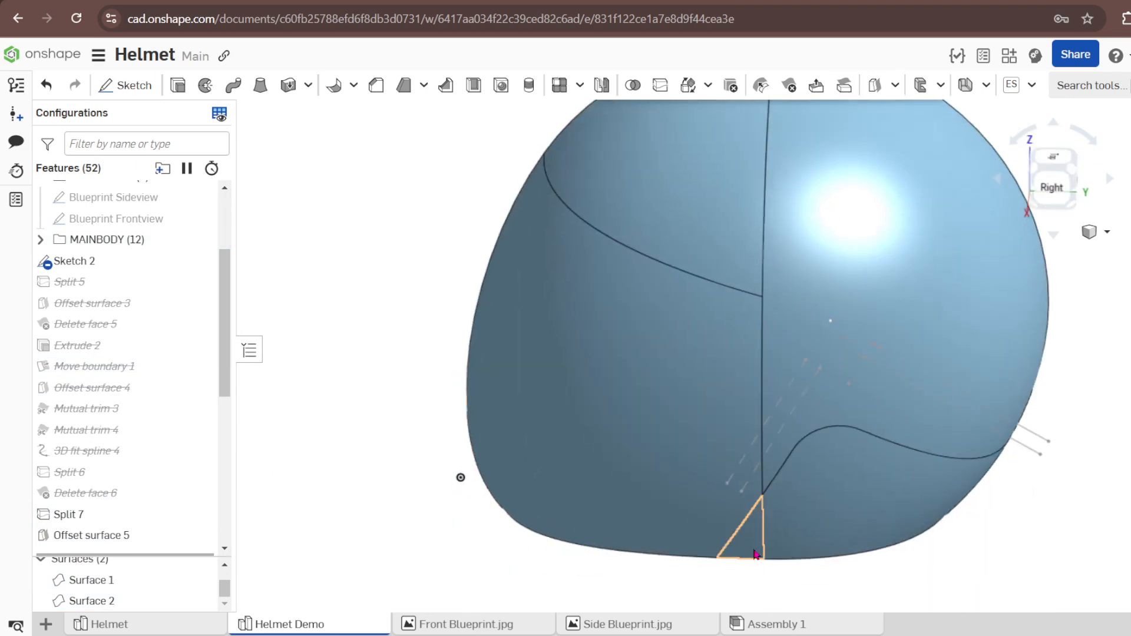
left_click(826, 519)
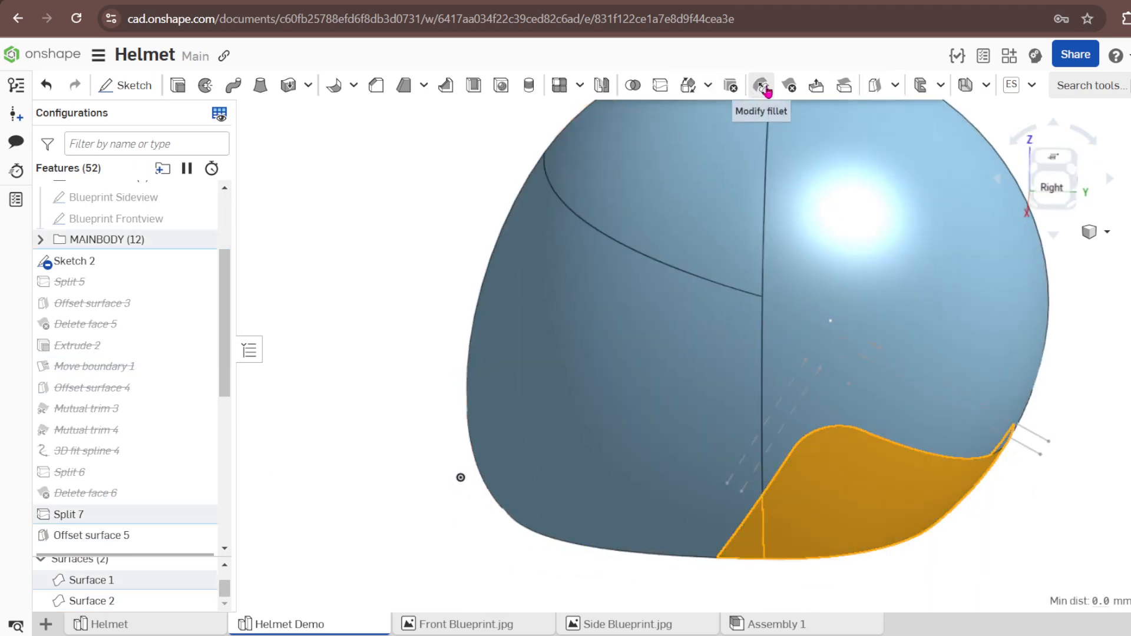
left_click(792, 89)
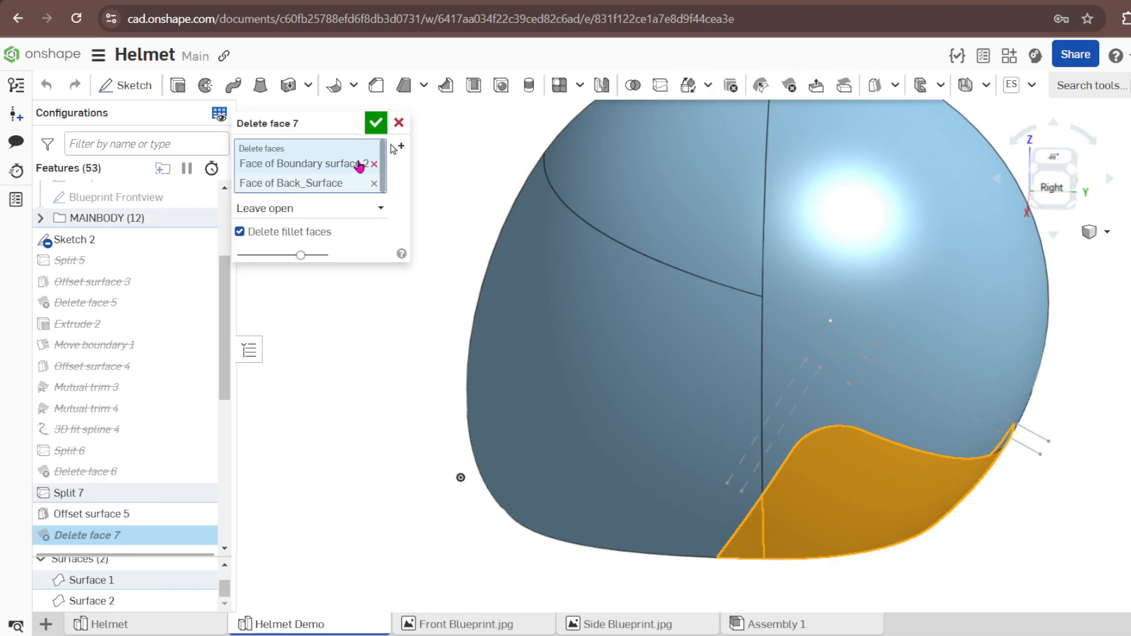
left_click(374, 119)
right_click_drag(727, 468, 687, 424)
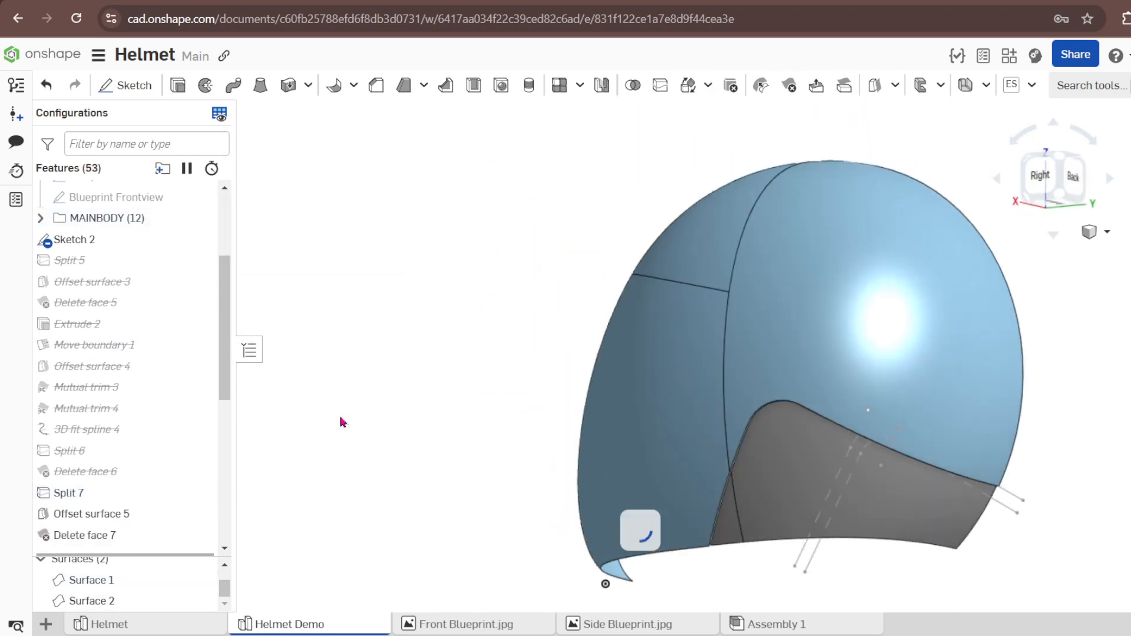
Split the two faces of Offset surface 5 with the arc and two lines of Sketch 2's inner channel profile.
mouse_move(482, 432)
right_mouse_down()
mouse_move(798, 436)
mouse_move(801, 395)
mouse_move(787, 425)
mouse_move(809, 426)
right_mouse_up()
left_click(760, 451)
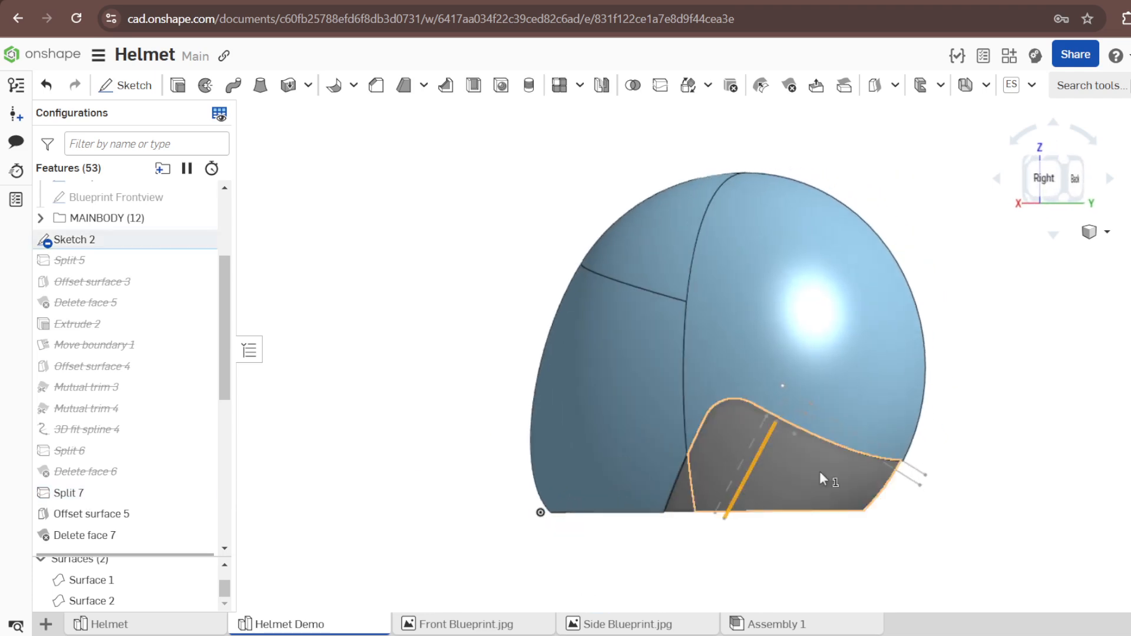
left_click(907, 483)
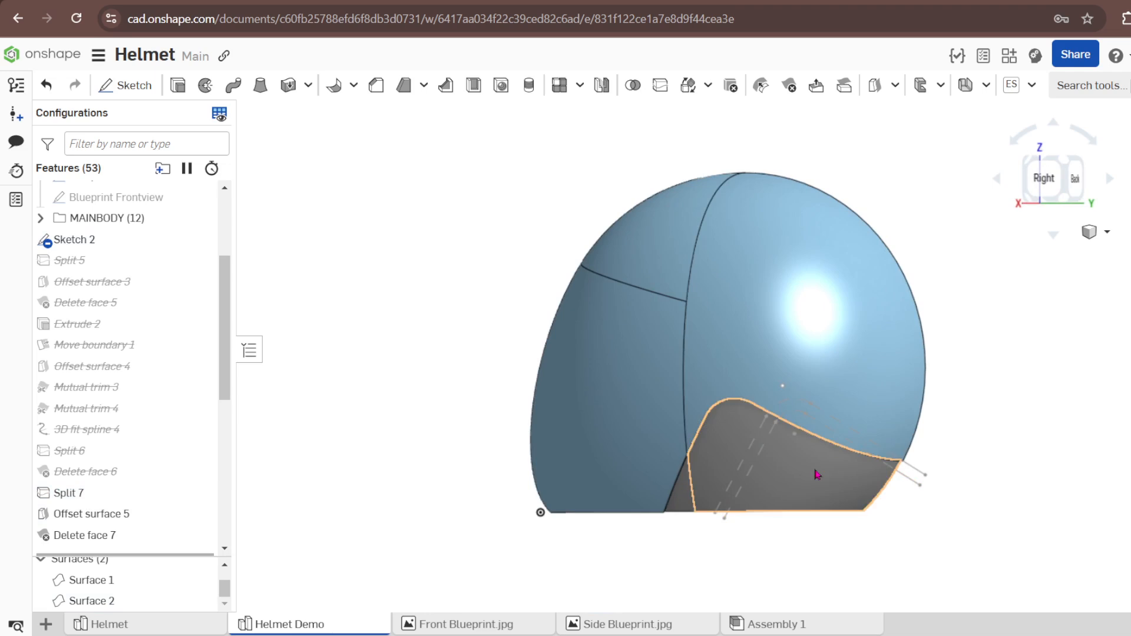
left_click(713, 475)
left_click(677, 497)
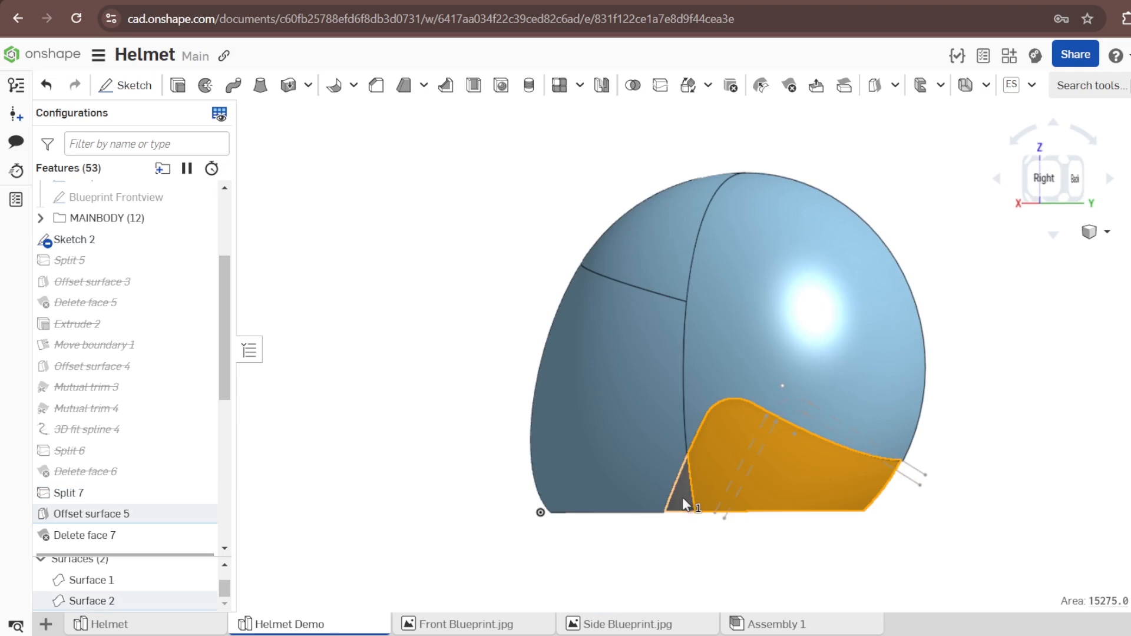
left_click(660, 86)
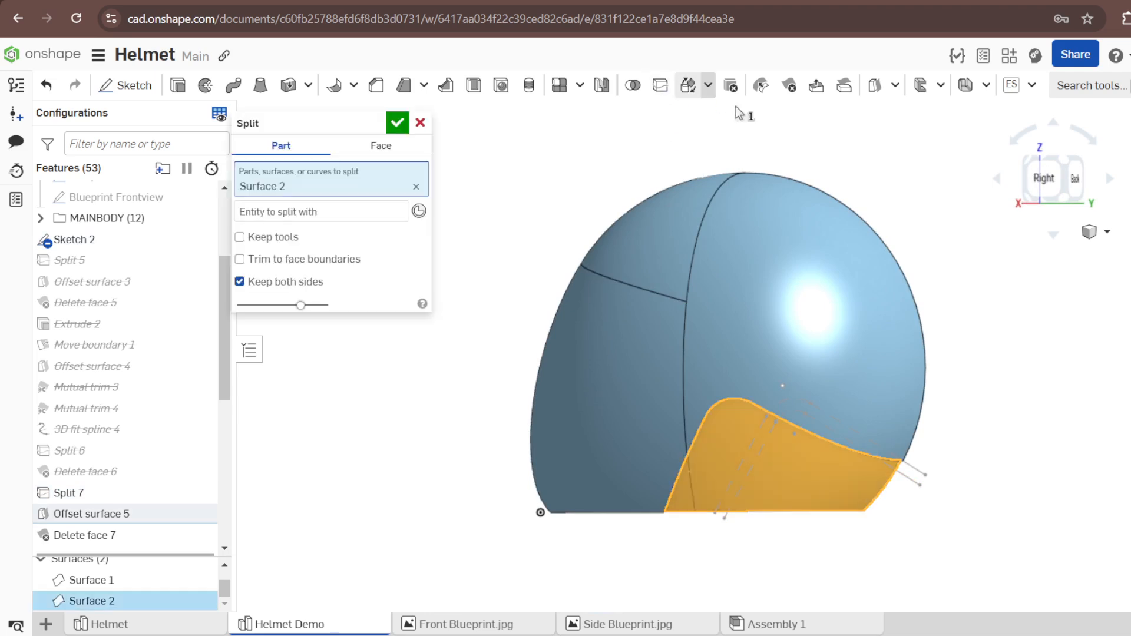
left_click(382, 148)
left_click(707, 486)
left_click(683, 494)
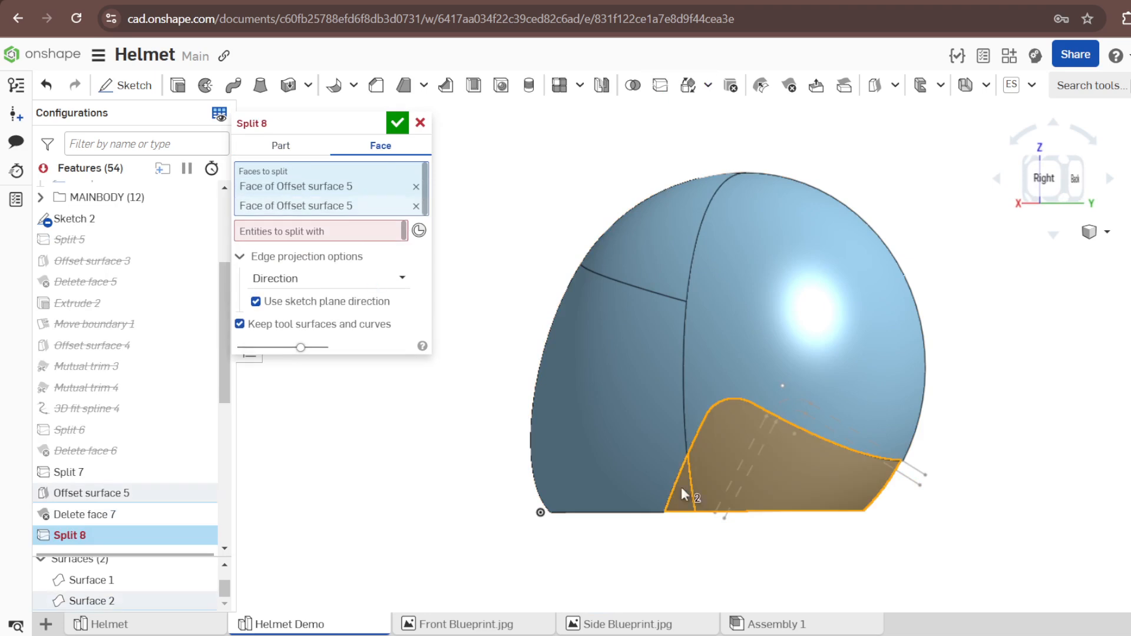
left_click(336, 231)
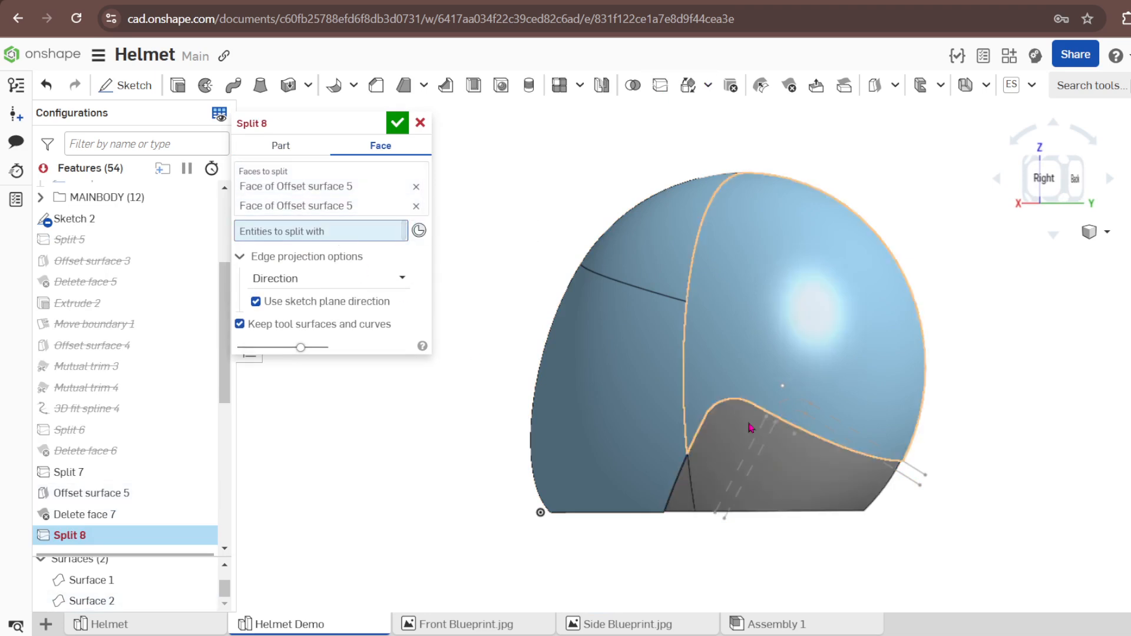
mouse_move(748, 423)
right_mouse_down()
mouse_move(801, 455)
mouse_move(762, 435)
right_mouse_up()
left_click(907, 471)
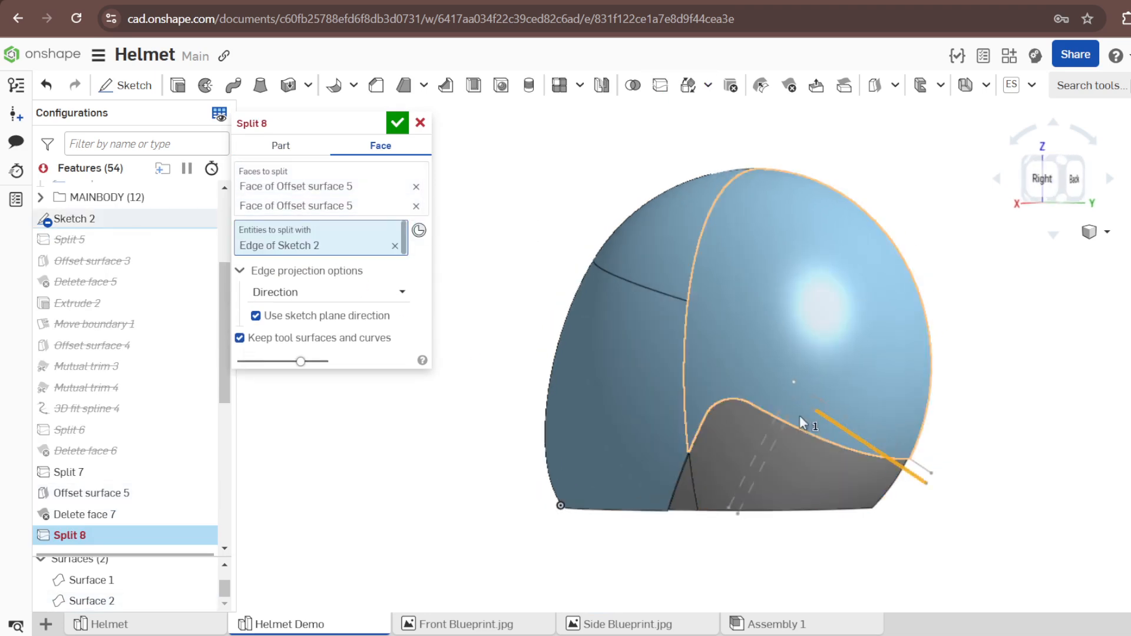
left_click(799, 411)
left_click(776, 437)
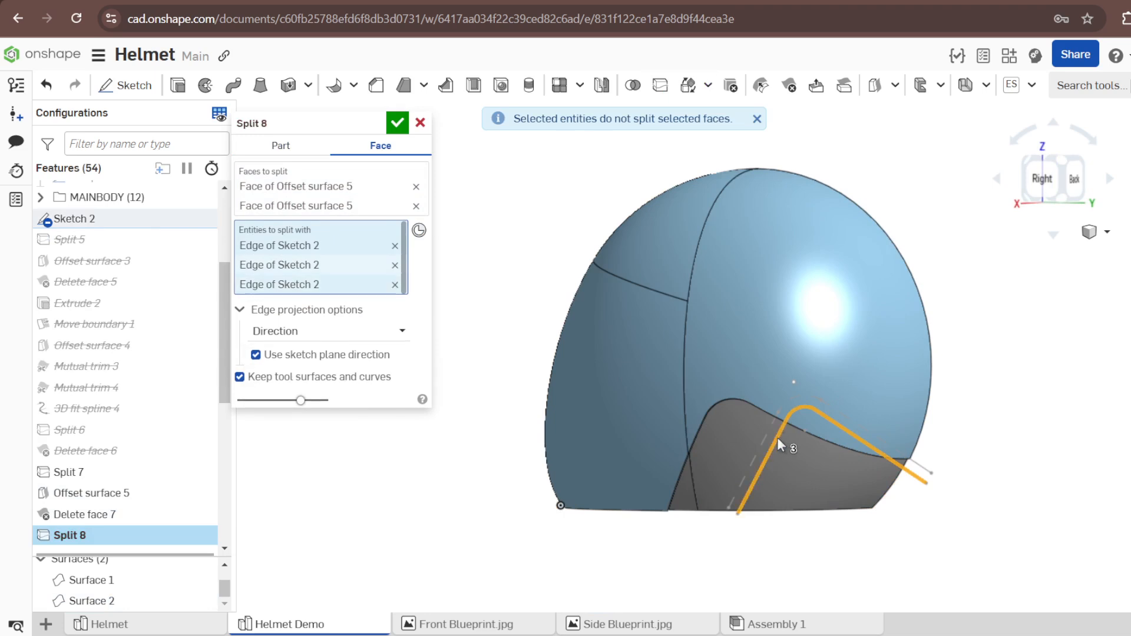
left_click(398, 123)
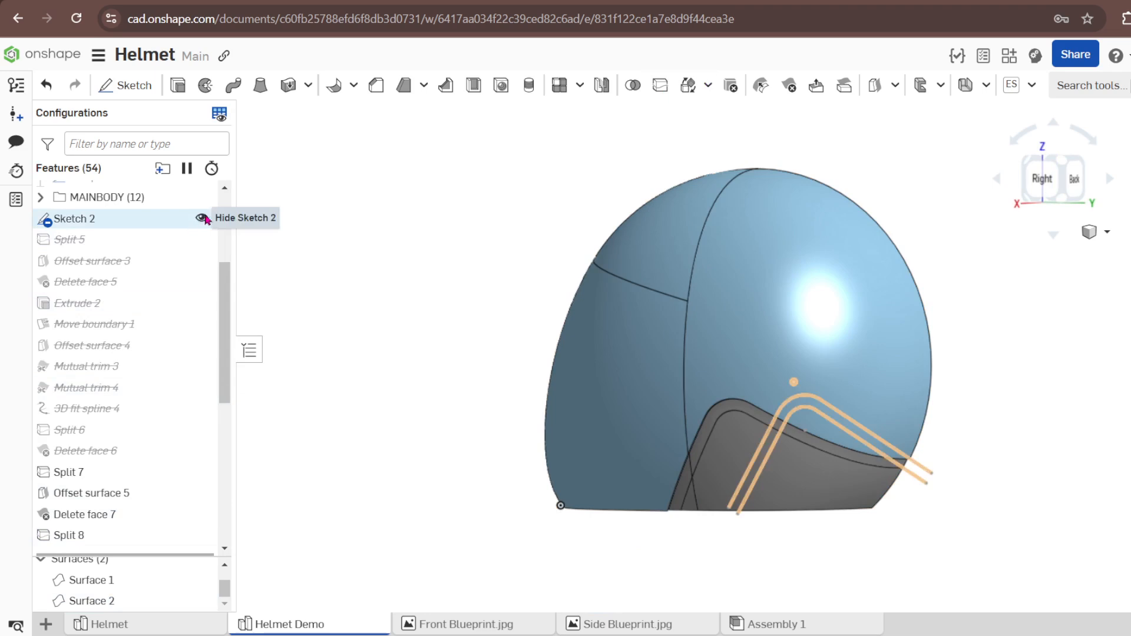
Hide Sketch 2 and delete the narrow strip faces of the offset surface between the outer and inner channel profiles.
left_click(201, 217)
scroll(765, 412, "up", 3)
left_click(631, 488)
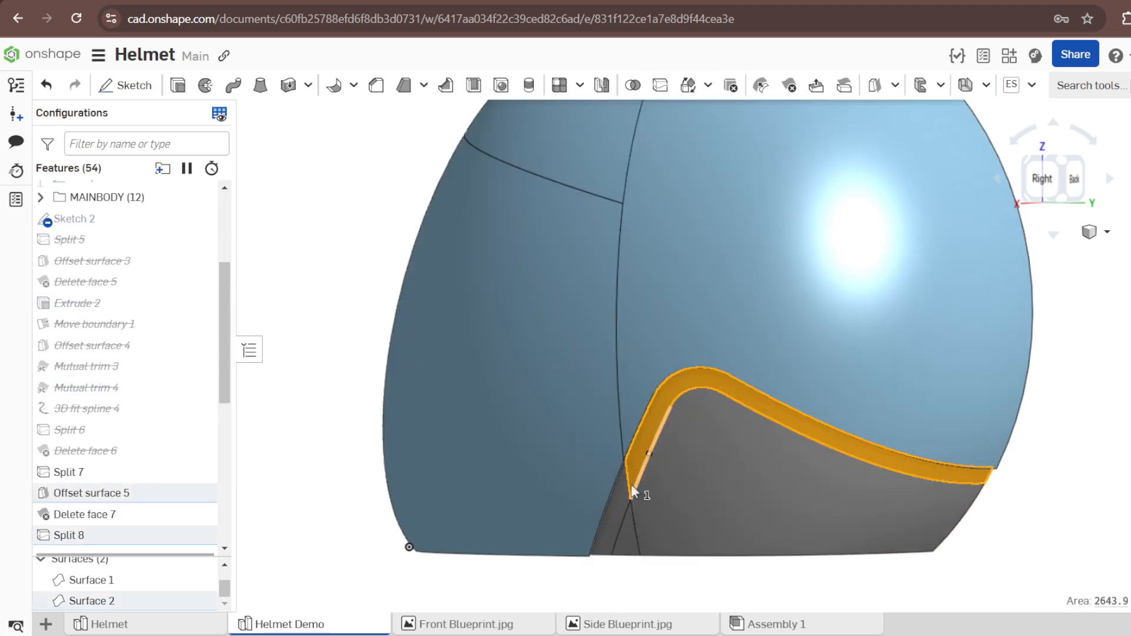
left_click(623, 506)
left_click(621, 504)
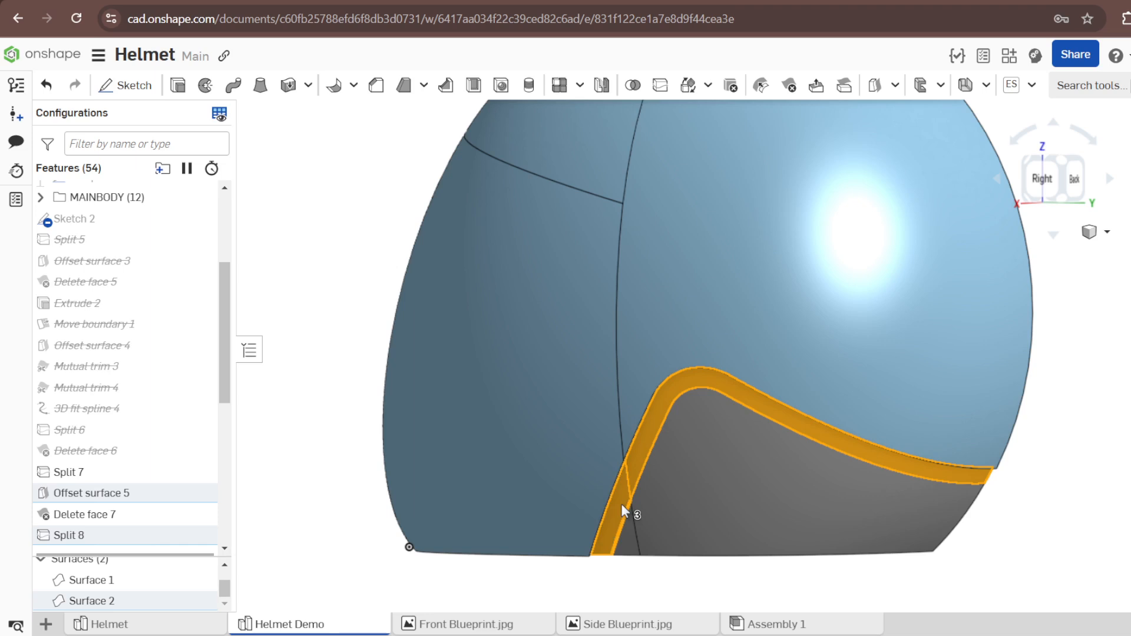
left_click(636, 178)
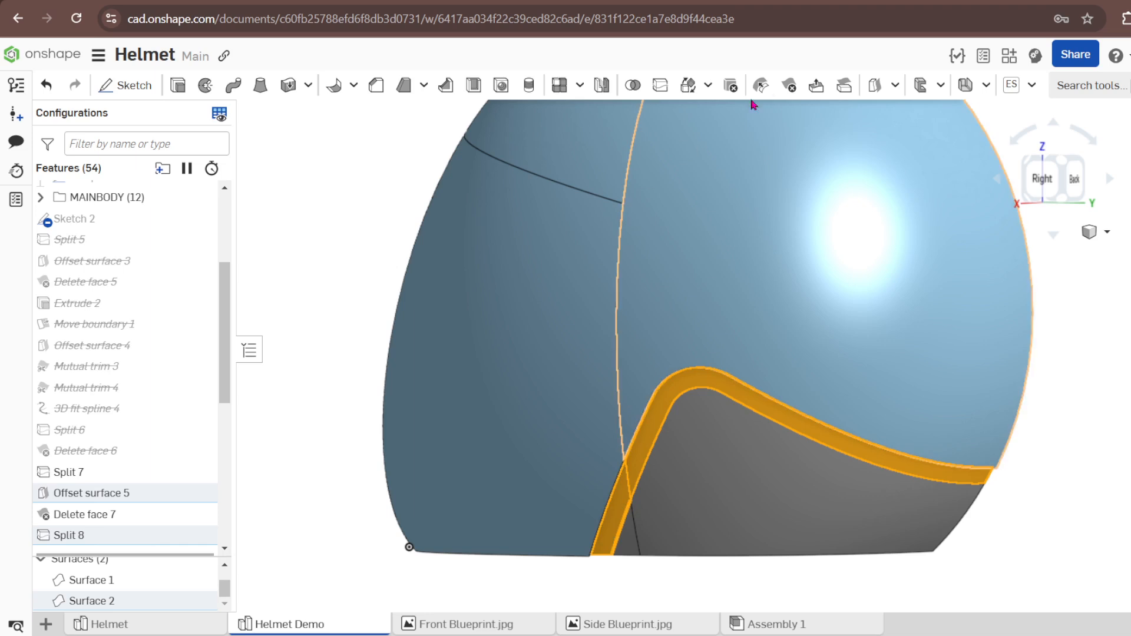
left_click(788, 86)
left_click(376, 123)
scroll(589, 247, "down", 3)
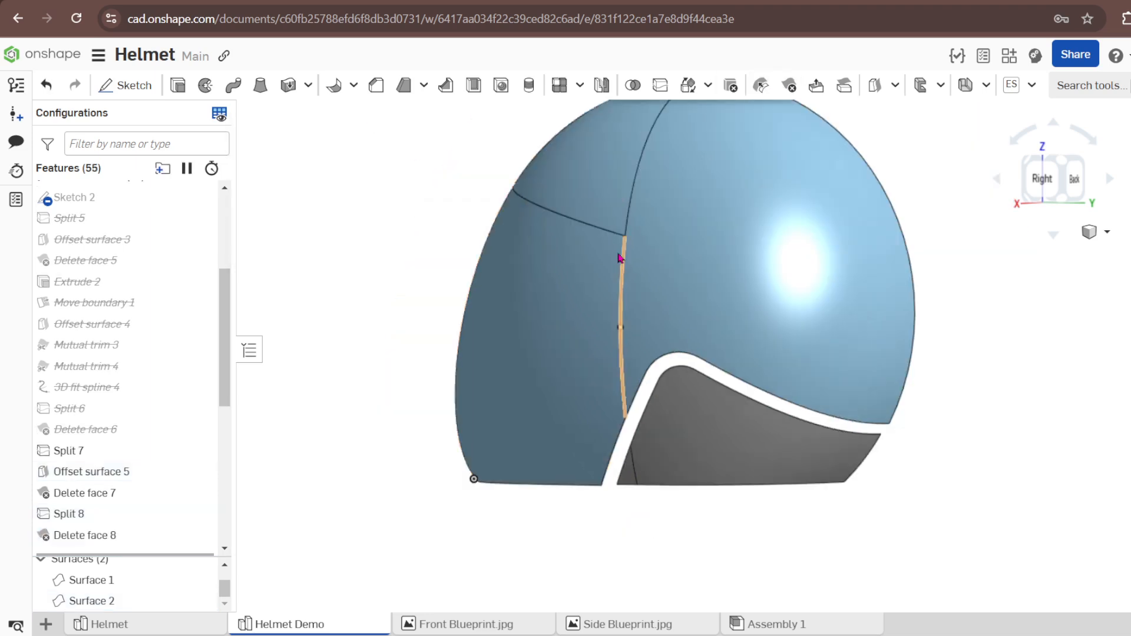
Compare the open channel gap with the Blueprint Sideview sketch from the right side, showing the sketch only for the check.
right_click_drag(559, 444, 767, 212)
left_click_drag(224, 293, 247, 214)
left_click(204, 338)
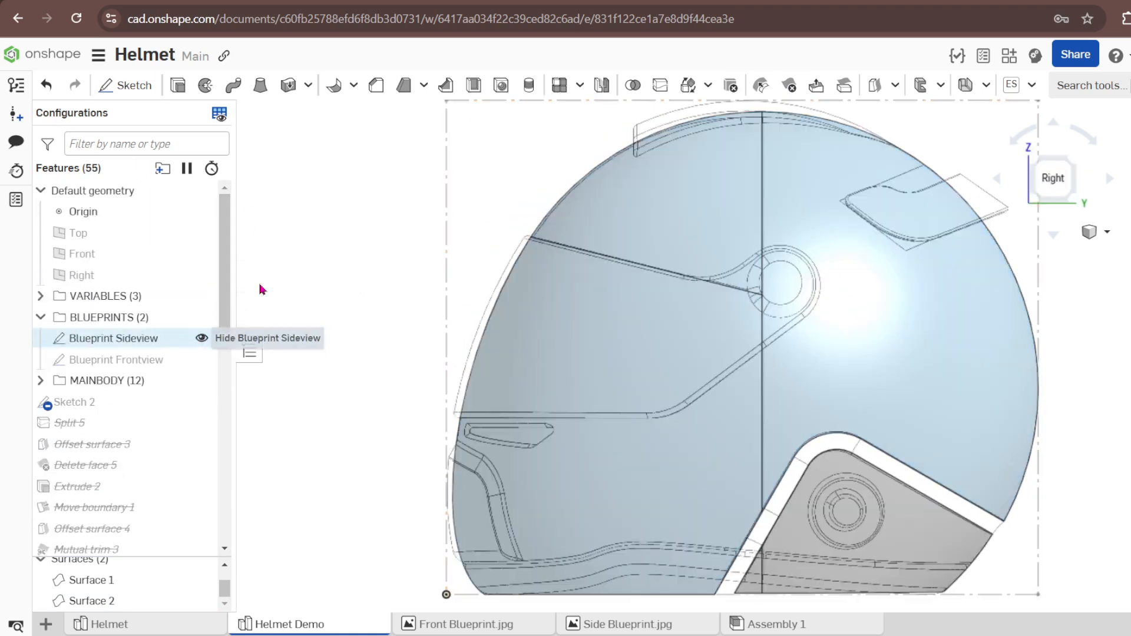
key("f")
scroll(933, 498, "up", 3)
scroll(1022, 492, "down", 3)
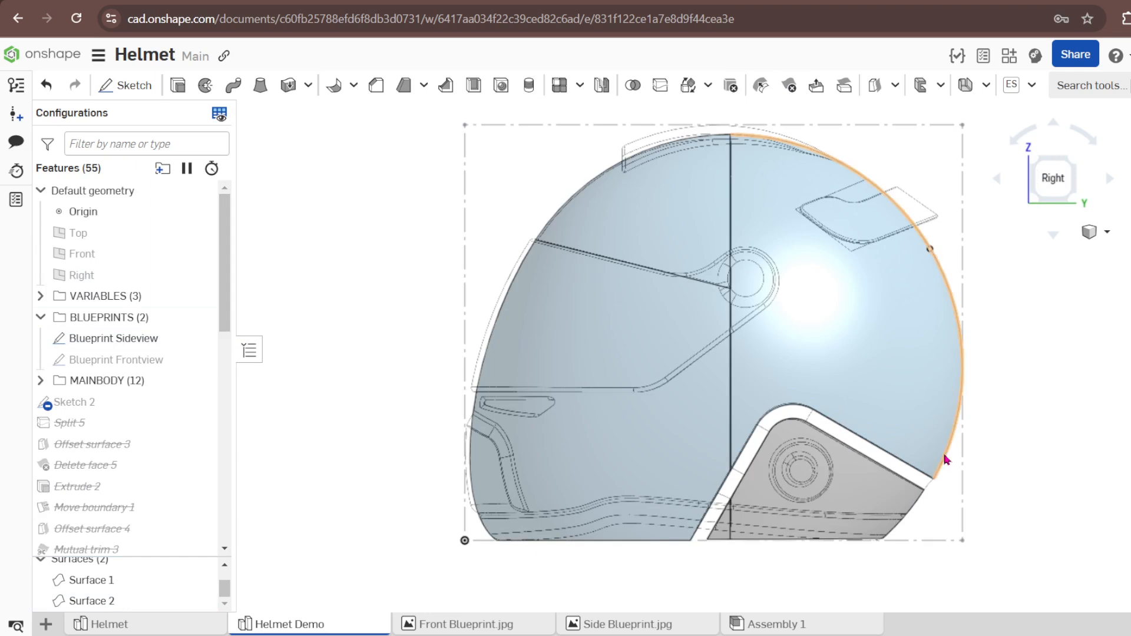
left_click(202, 338)
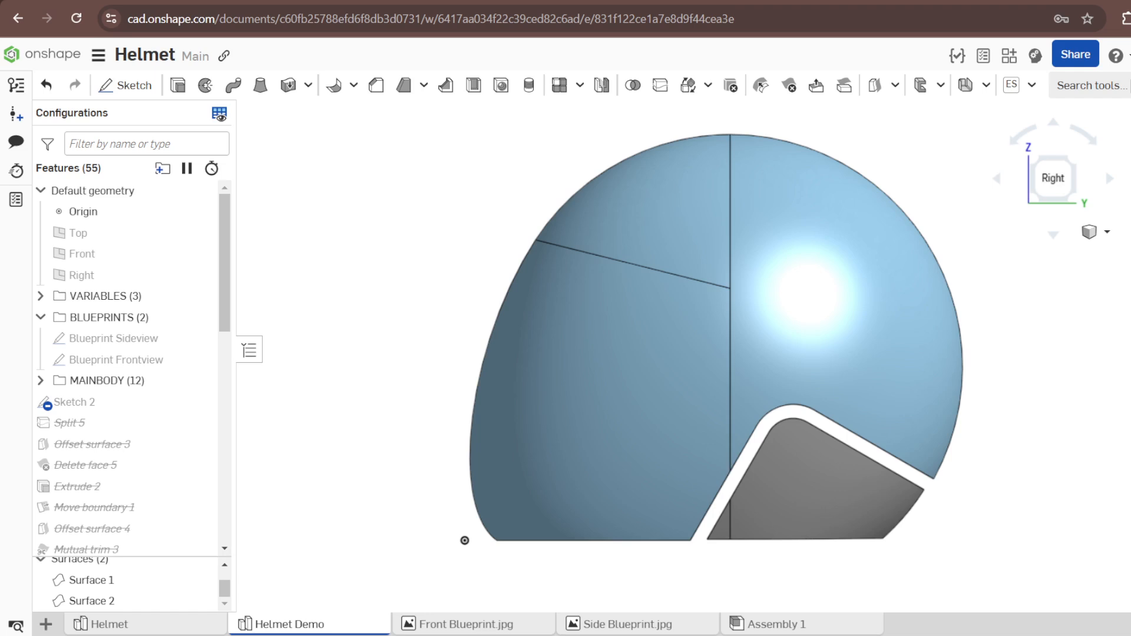
Add a 3D fit spline across the channel gap's lower front end, through the facing corner vertices of Split 7 and Split 8.
scroll(700, 540, "up", 3)
right_click_drag(708, 551, 695, 512)
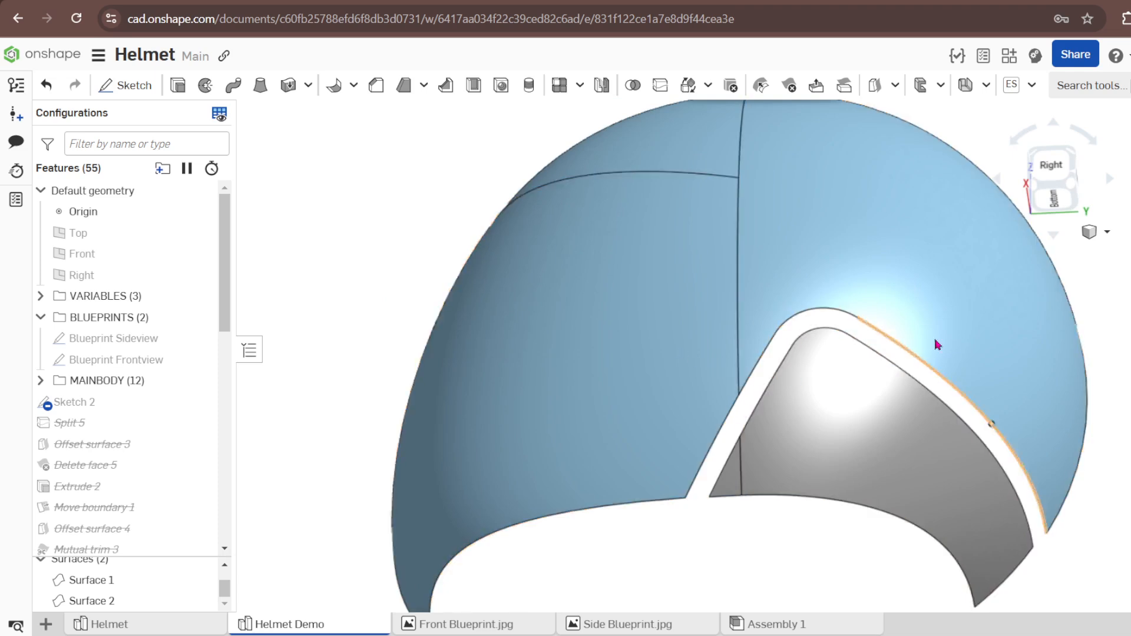
left_click(895, 86)
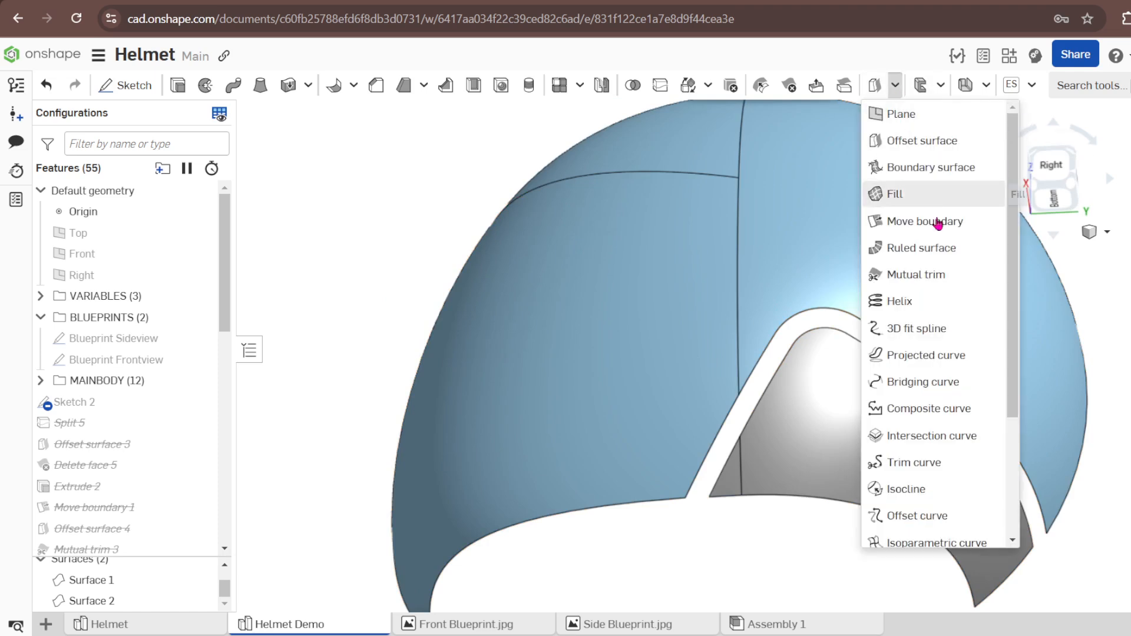
left_click(910, 329)
scroll(691, 521, "up", 2)
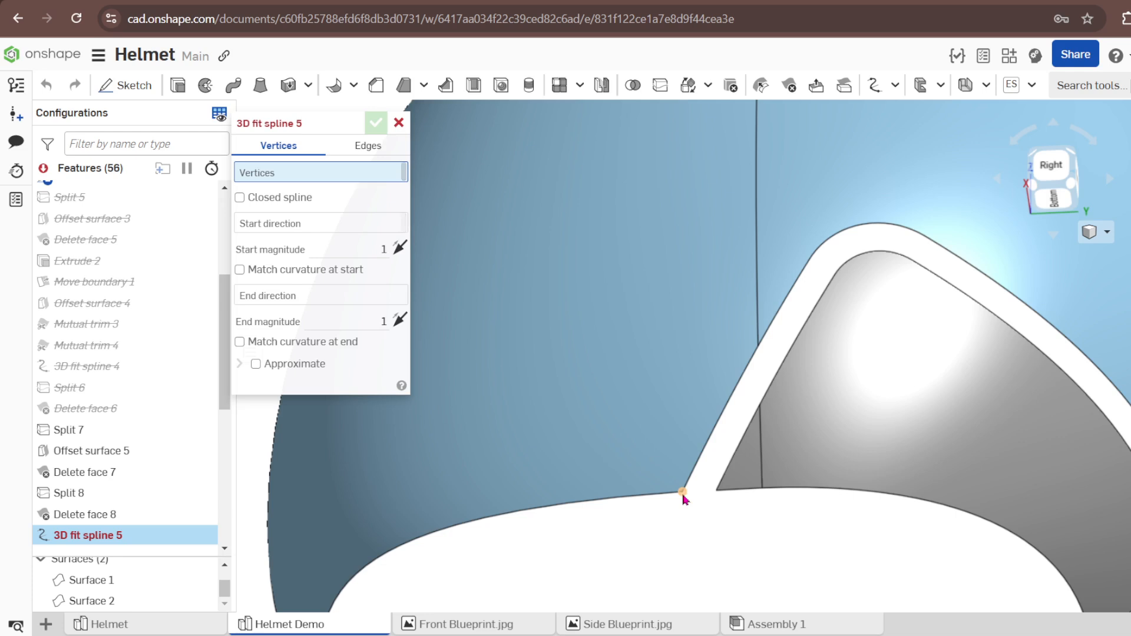
left_click(682, 493)
left_click(716, 491)
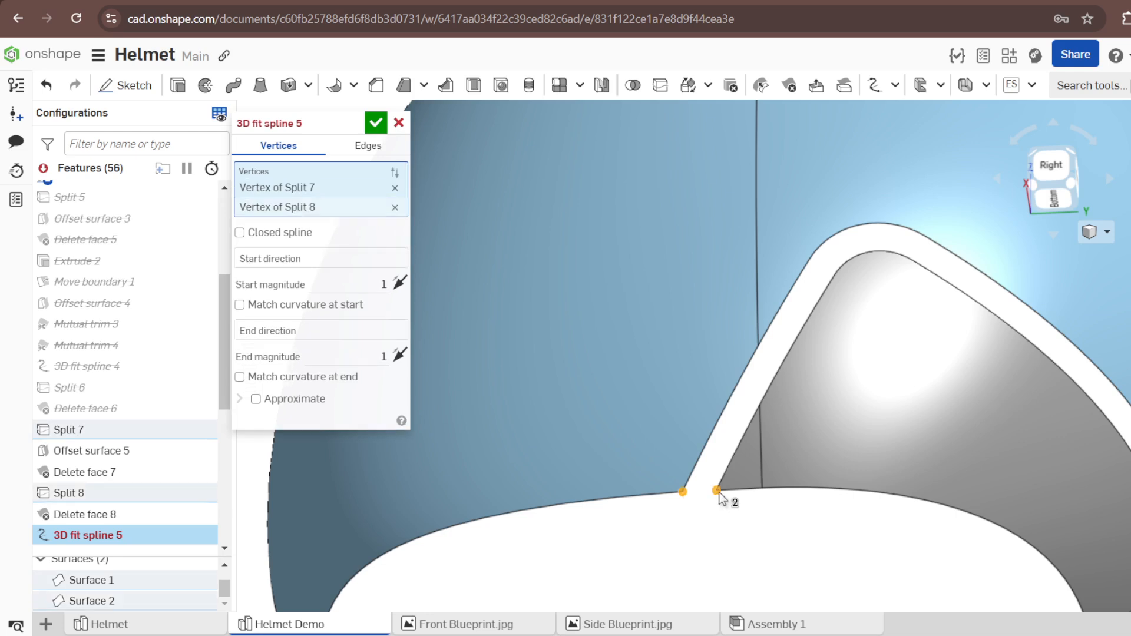
scroll(706, 500, "up", 2)
scroll(713, 494, "up", 2)
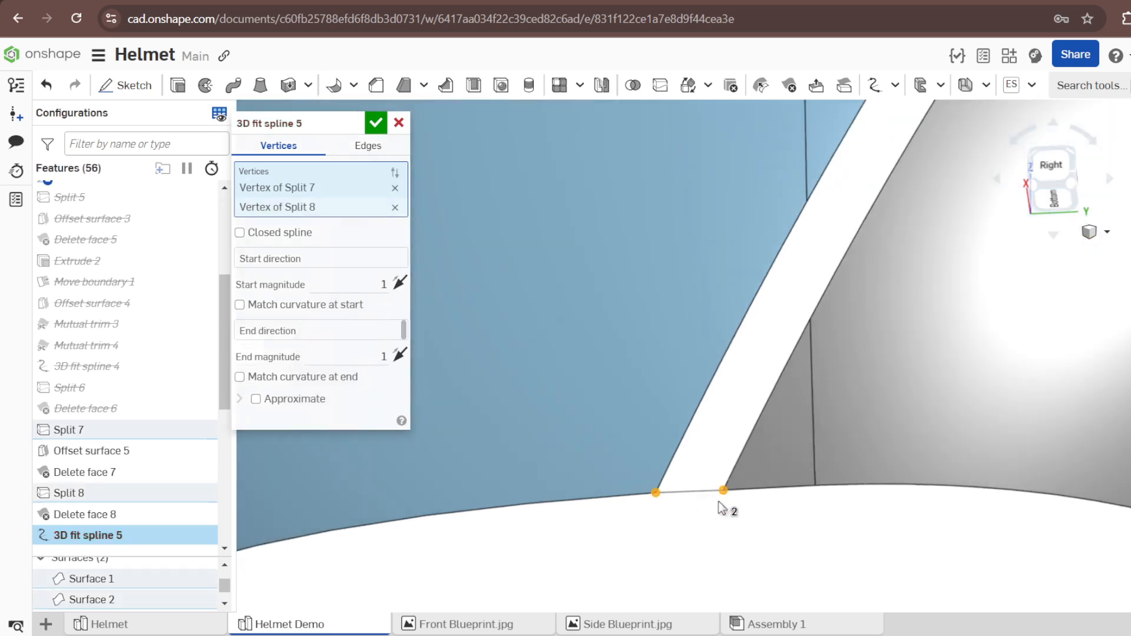
Set the spline's start direction to the bottom edge of Boundary surface 2, reversed to a magnitude of -1.
left_click(275, 263)
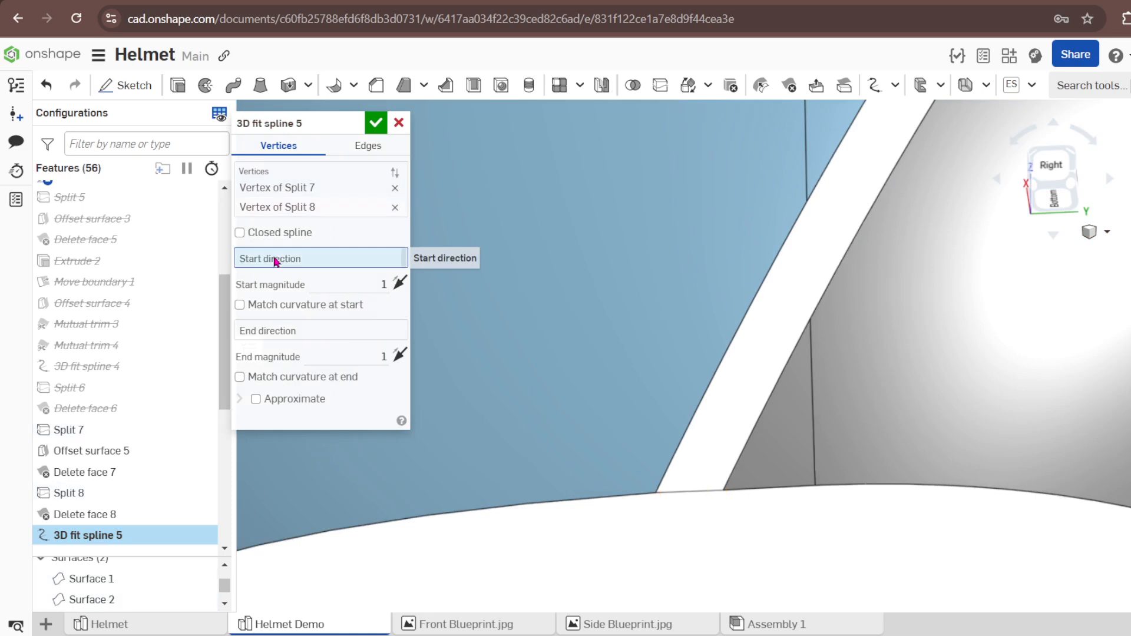
left_click(273, 186)
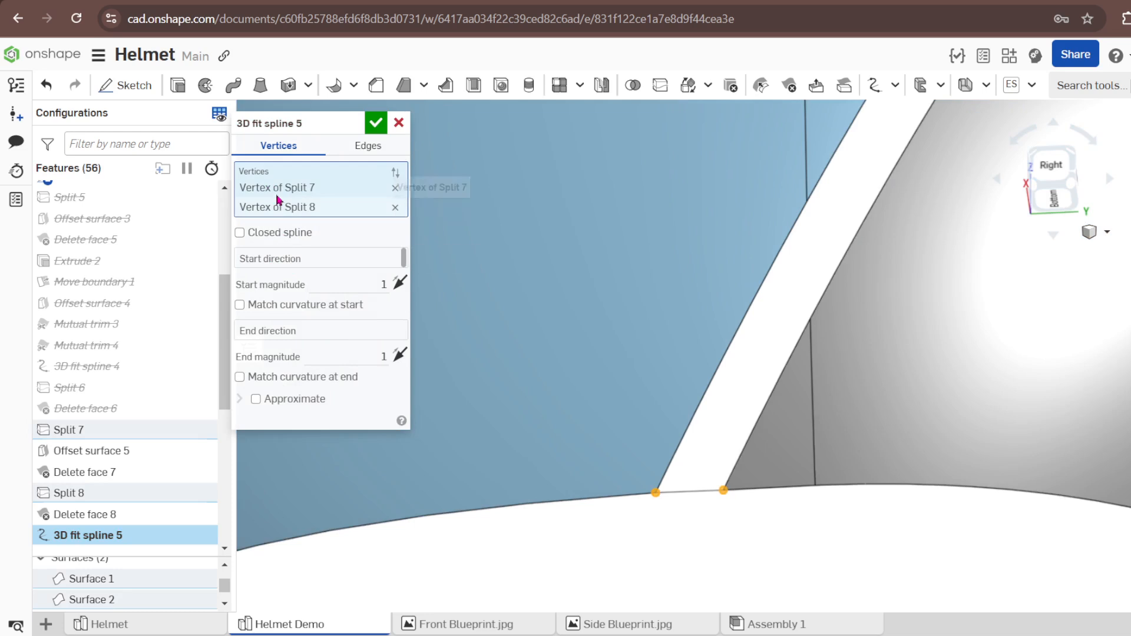
left_click(297, 262)
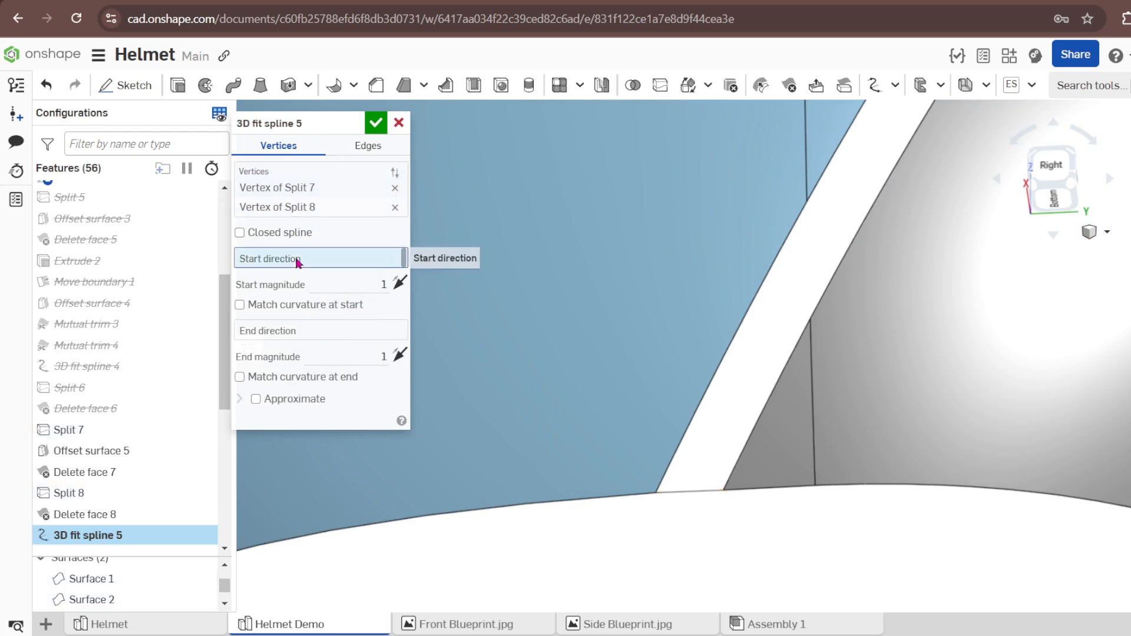
left_click(609, 499)
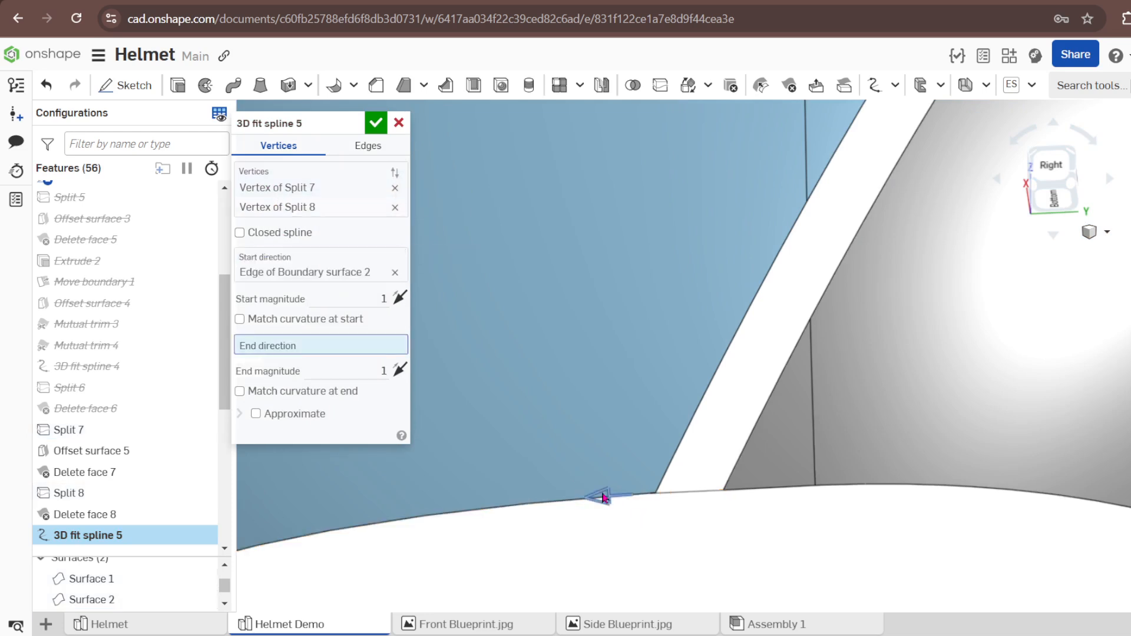
left_click(604, 497)
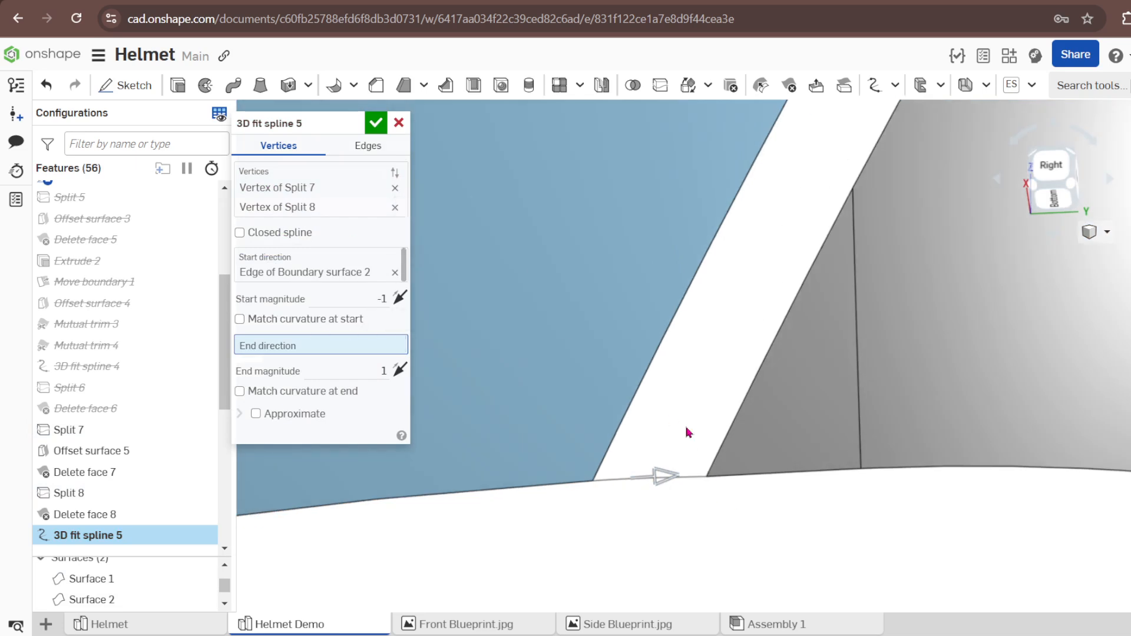
Set the spline's end direction to the bottom edge of Offset surface 5, reversed to a magnitude of -1.
left_click(754, 478)
scroll(695, 494, "up", 3)
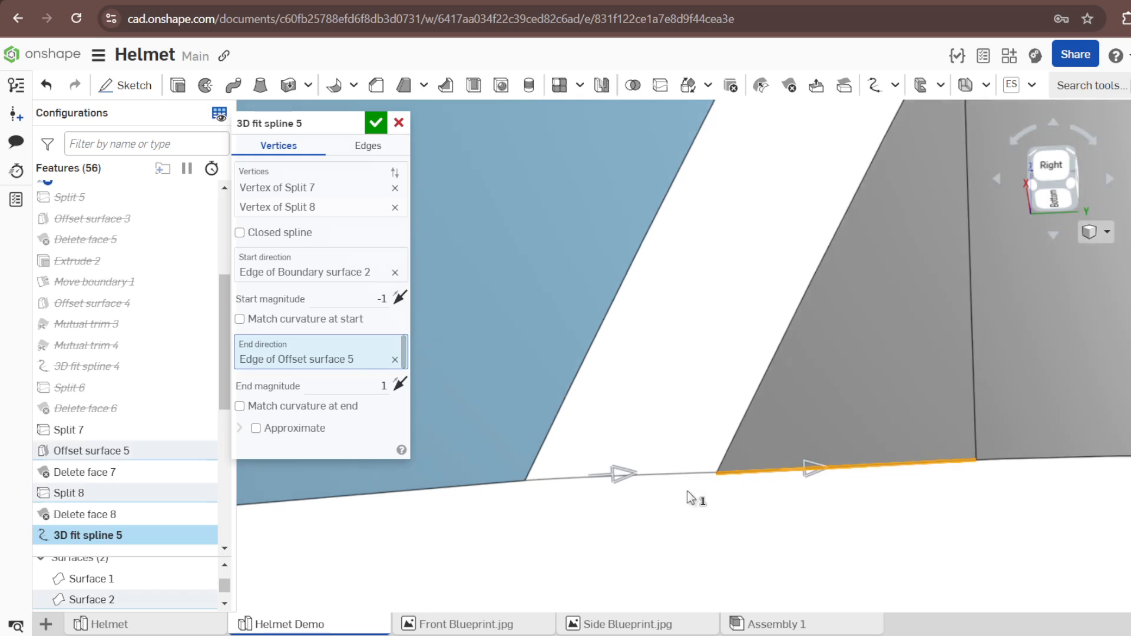
scroll(770, 487, "up", 4)
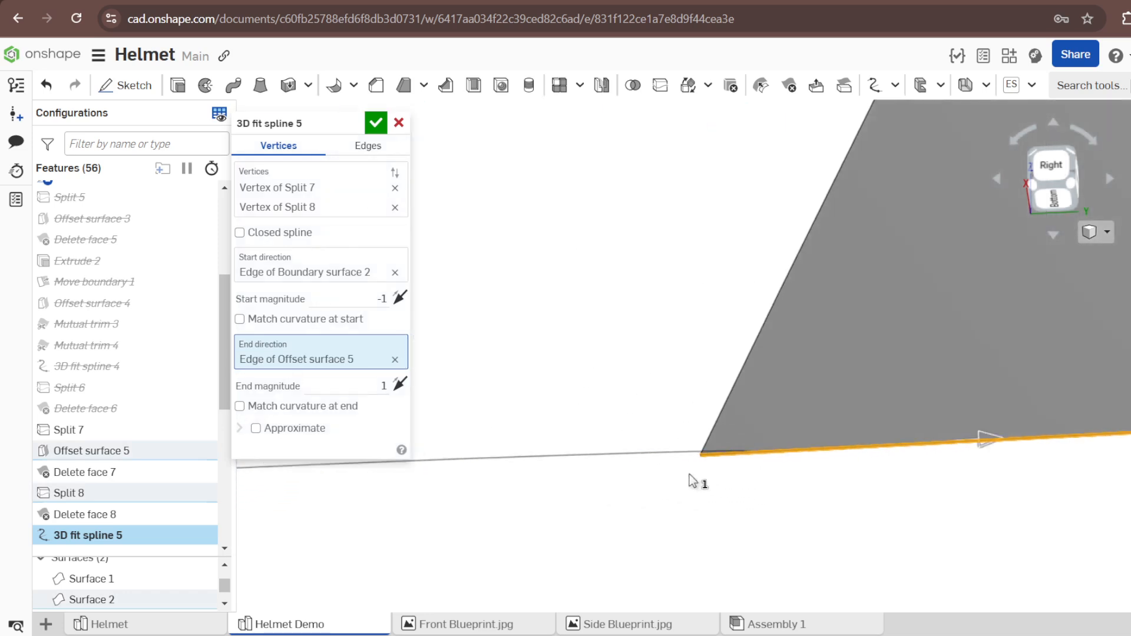
scroll(731, 462, "up", 2)
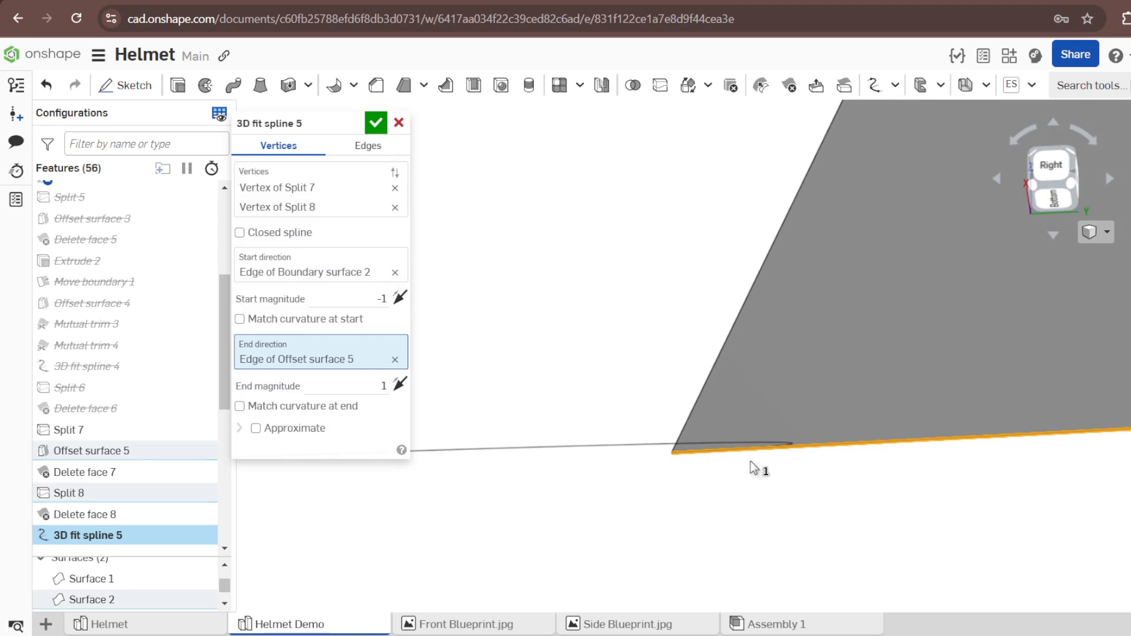
scroll(755, 467, "down", 5)
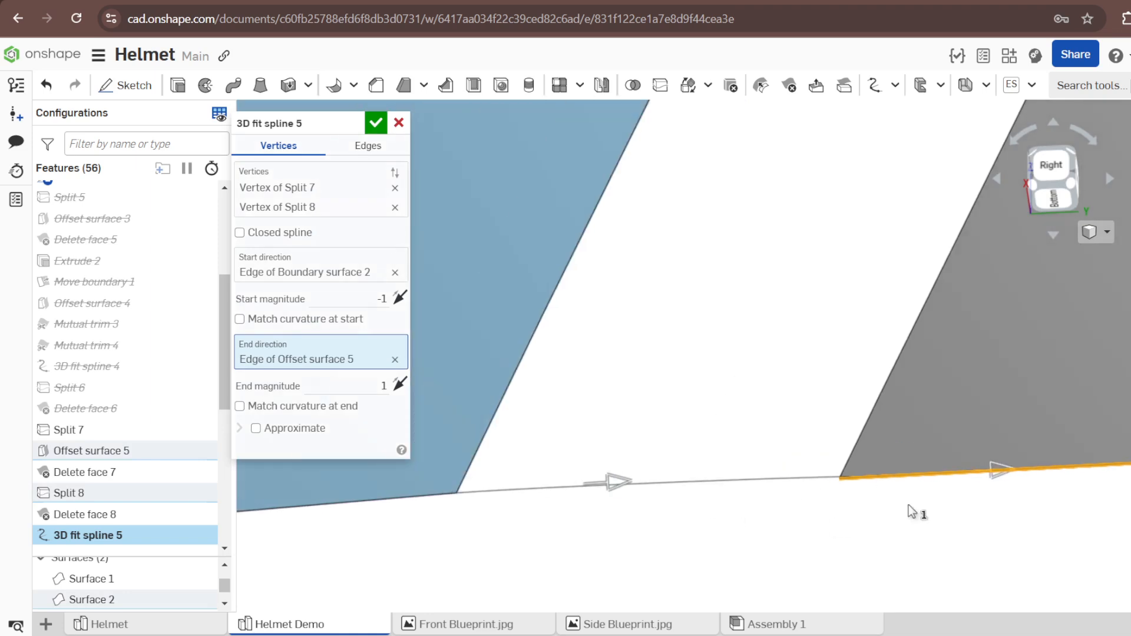
left_click(998, 471)
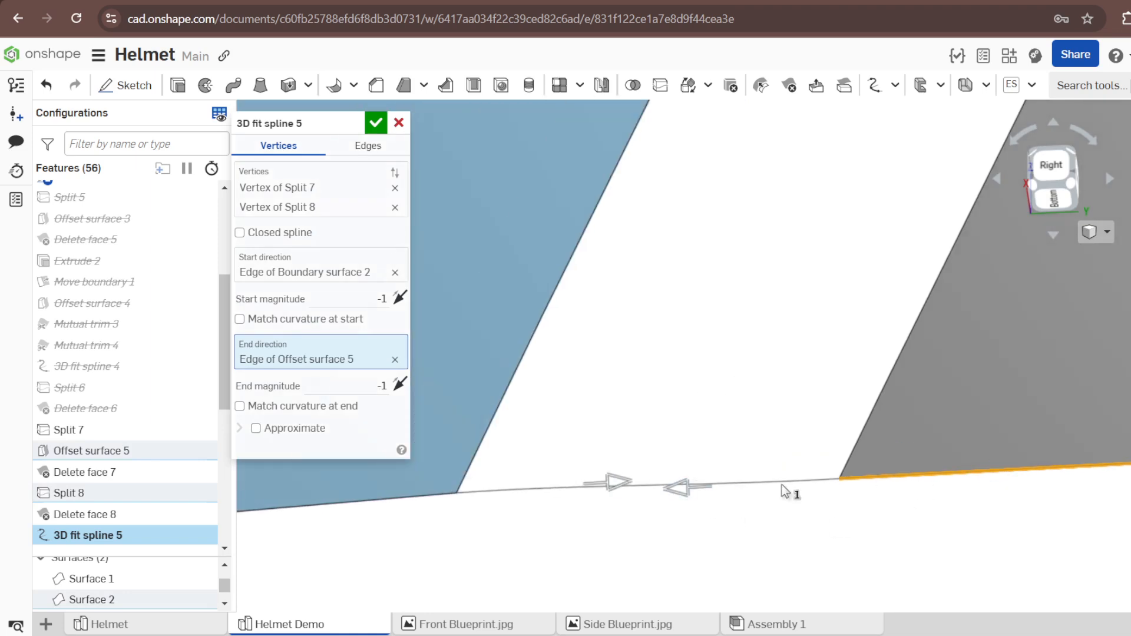
Flip the spline's end direction to compare the curve shapes, and return the end magnitude to -1.
scroll(500, 493, "up", 3)
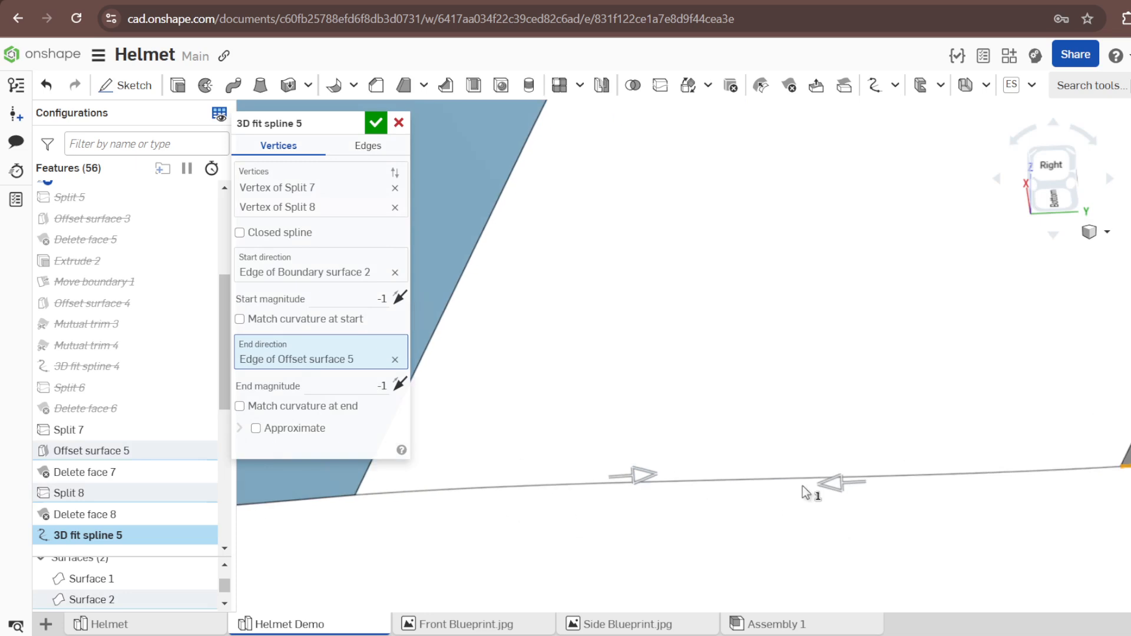
right_click_drag(808, 492, 834, 498)
left_click(836, 498)
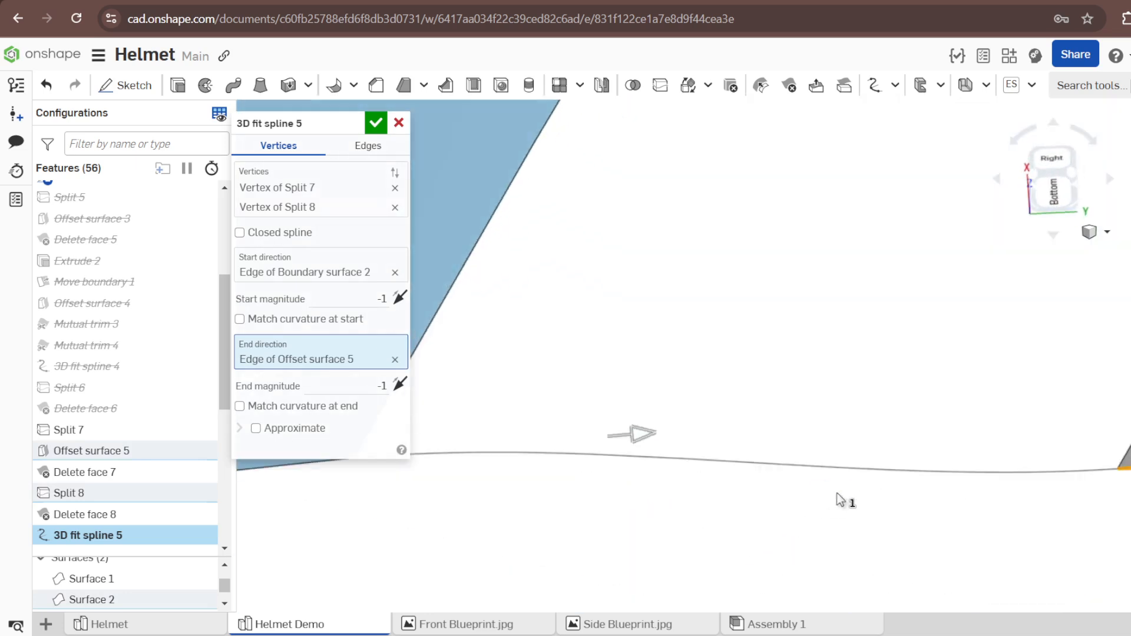
scroll(785, 472, "down", 3)
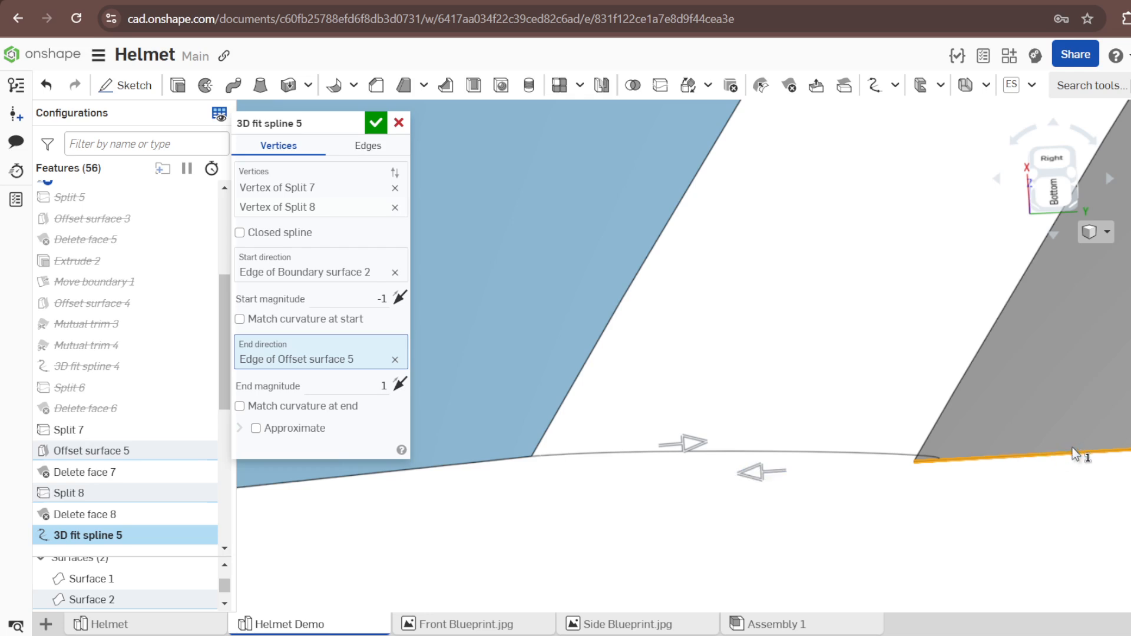
left_click(1072, 447)
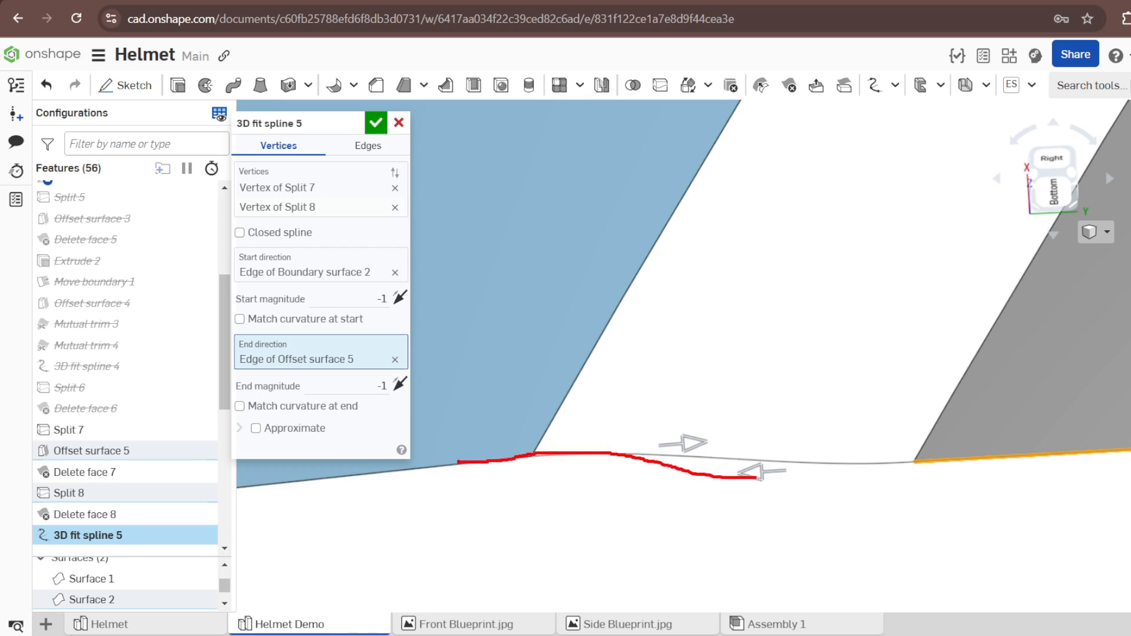
Accept the 3D fit spline across the channel gap's lower front end.
left_click_drag(757, 477, 909, 467)
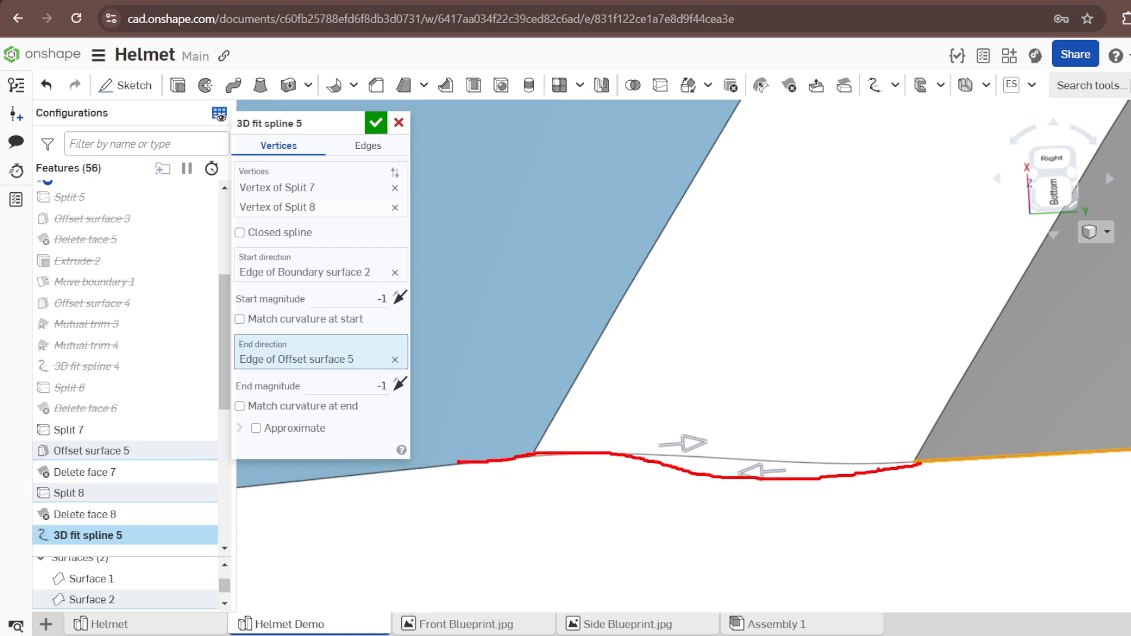
left_click(375, 123)
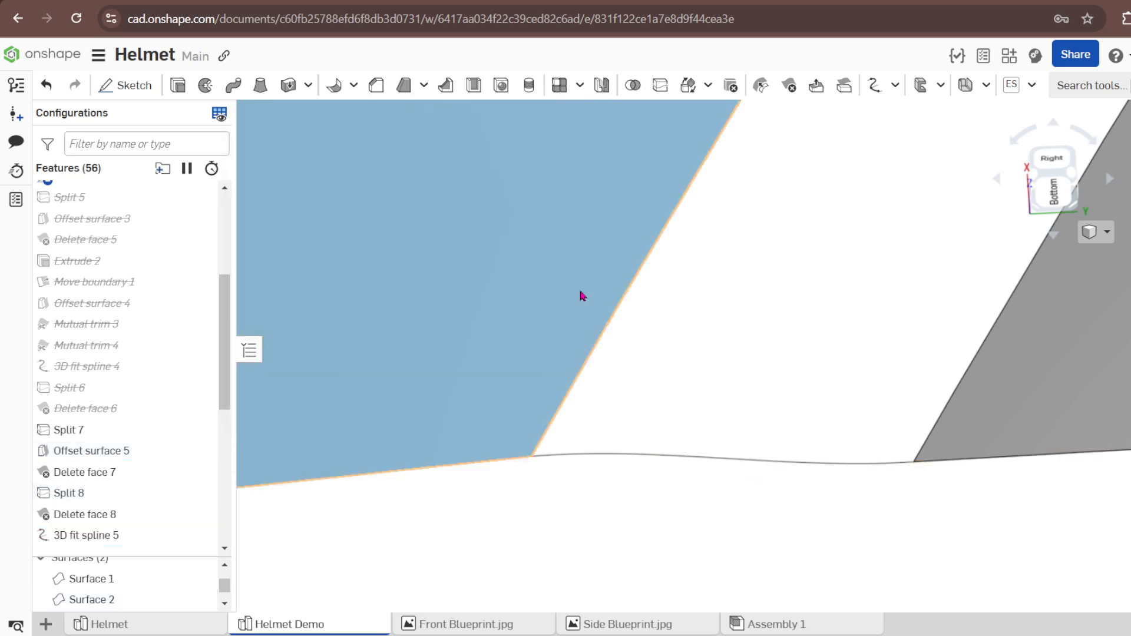
Add a 3D fit spline across the channel gap's rear end, through the facing corner vertices of Split 8 and Split 7.
scroll(603, 523, "down", 2)
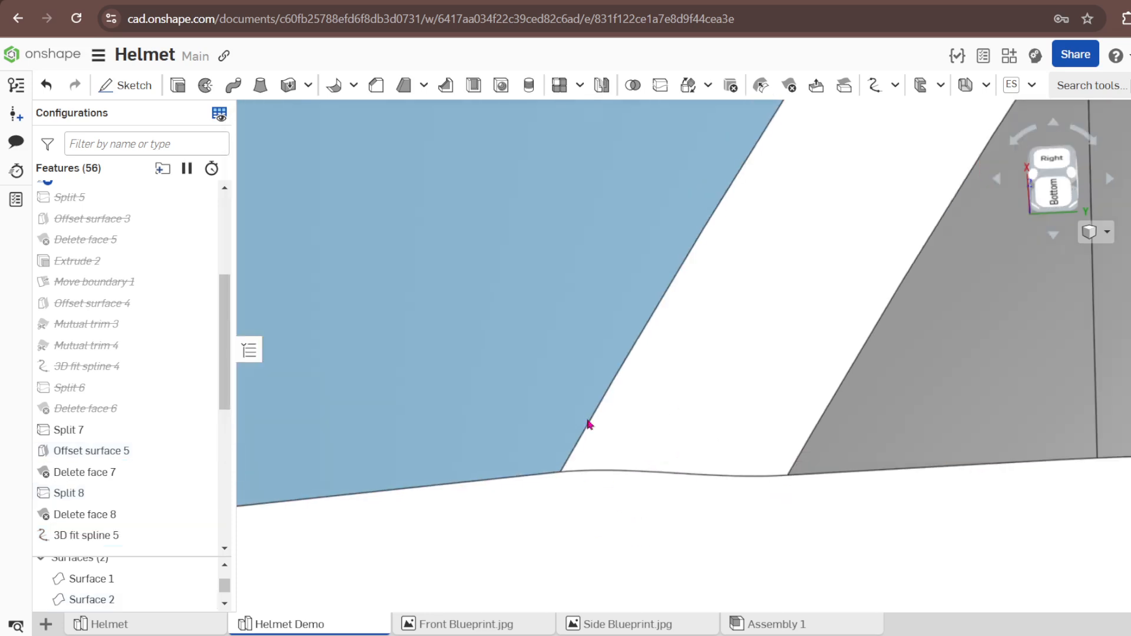
scroll(606, 353, "down", 5)
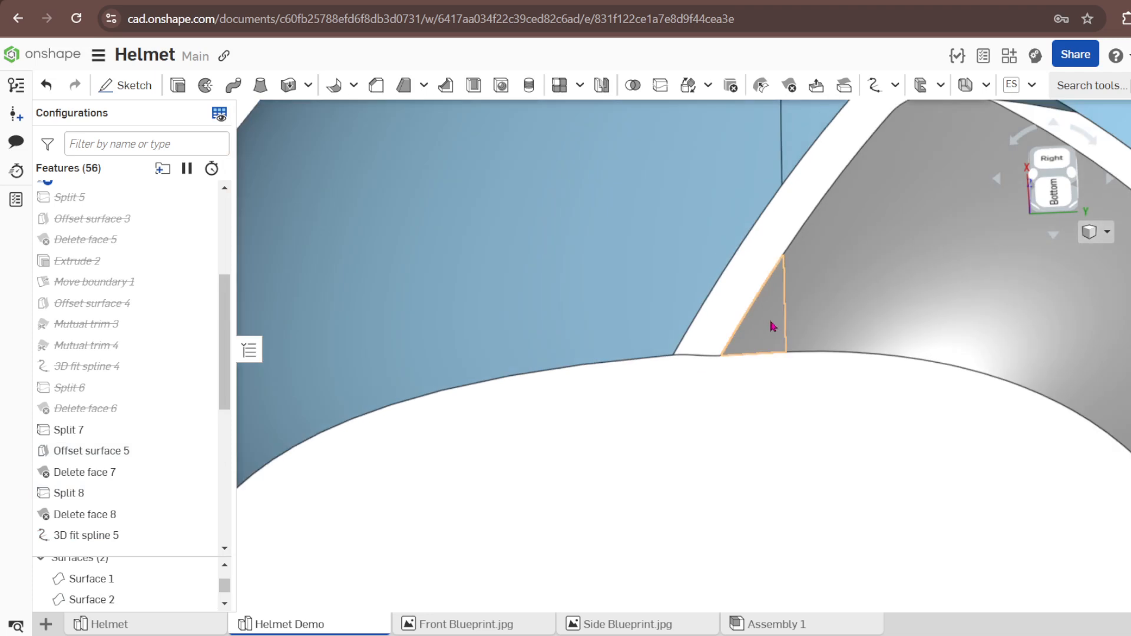
scroll(773, 326, "down", 3)
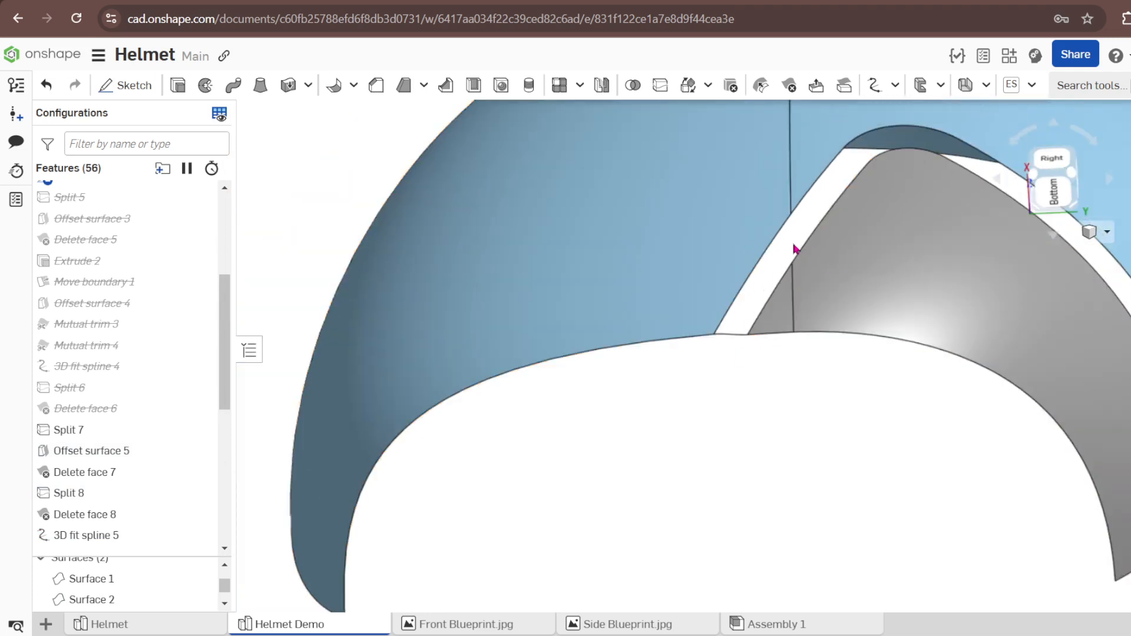
scroll(674, 439, "down", 2)
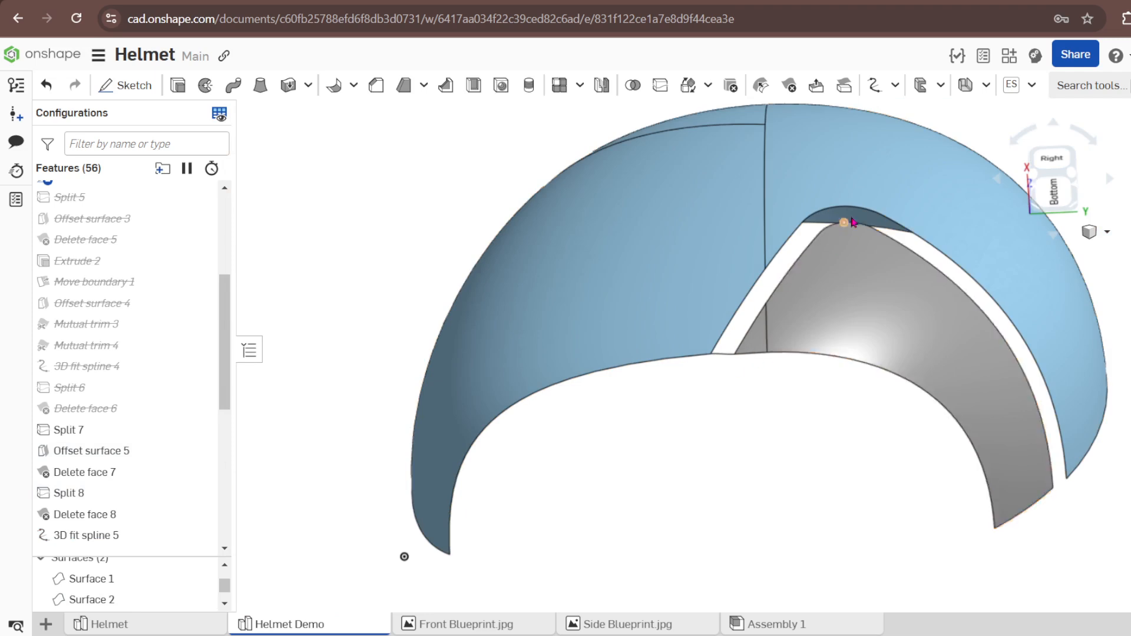
scroll(851, 222, "up", 2)
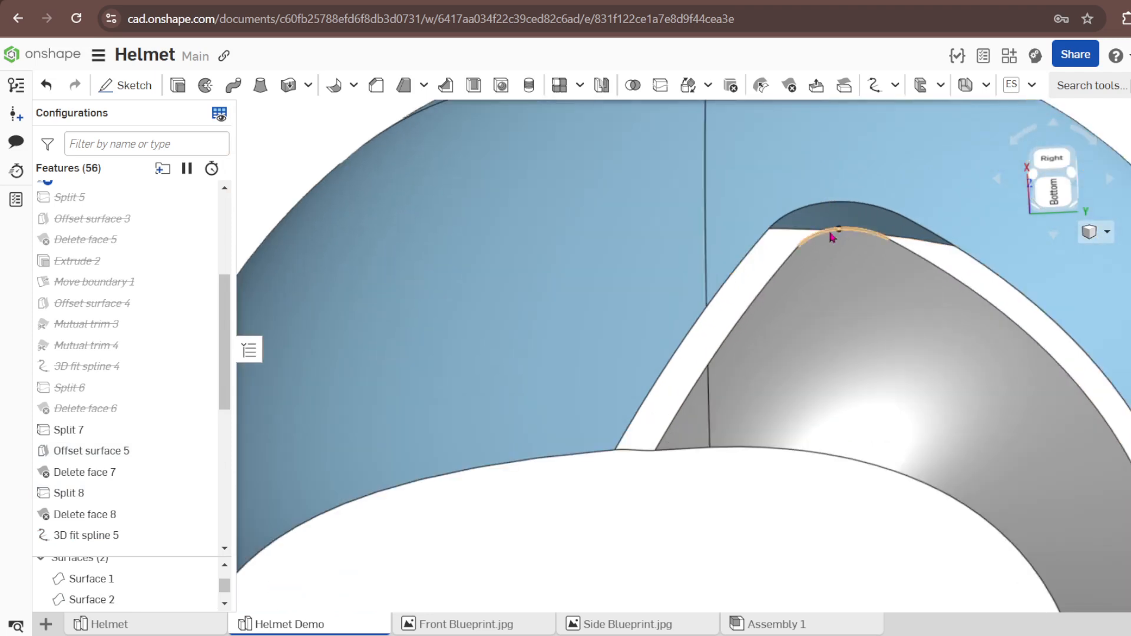
scroll(757, 294, "down", 3)
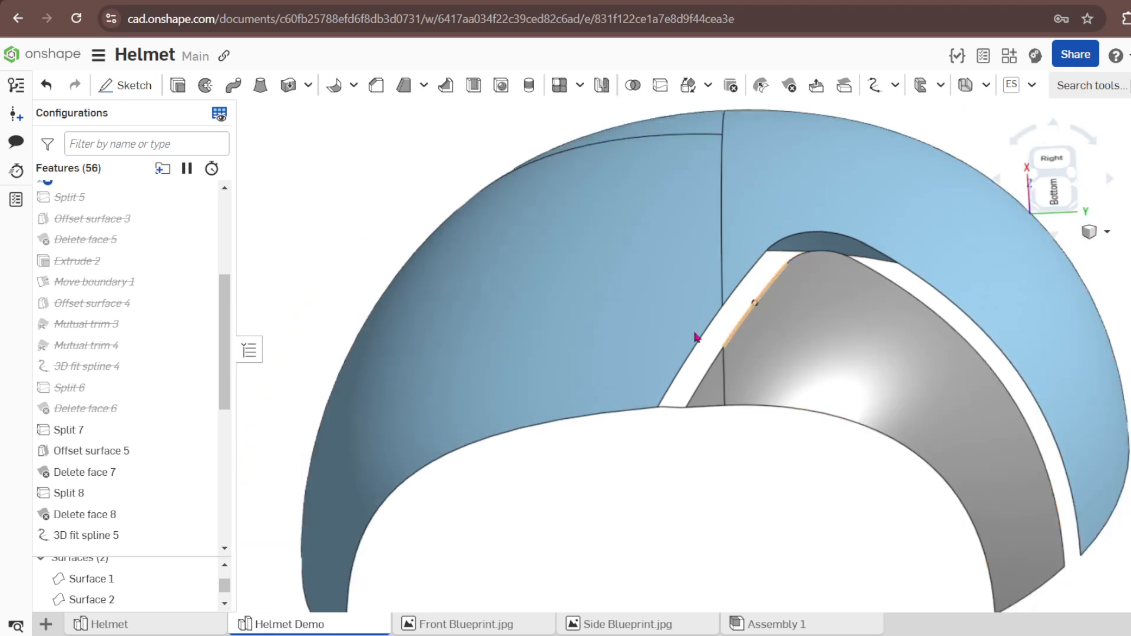
scroll(969, 511, "up", 4)
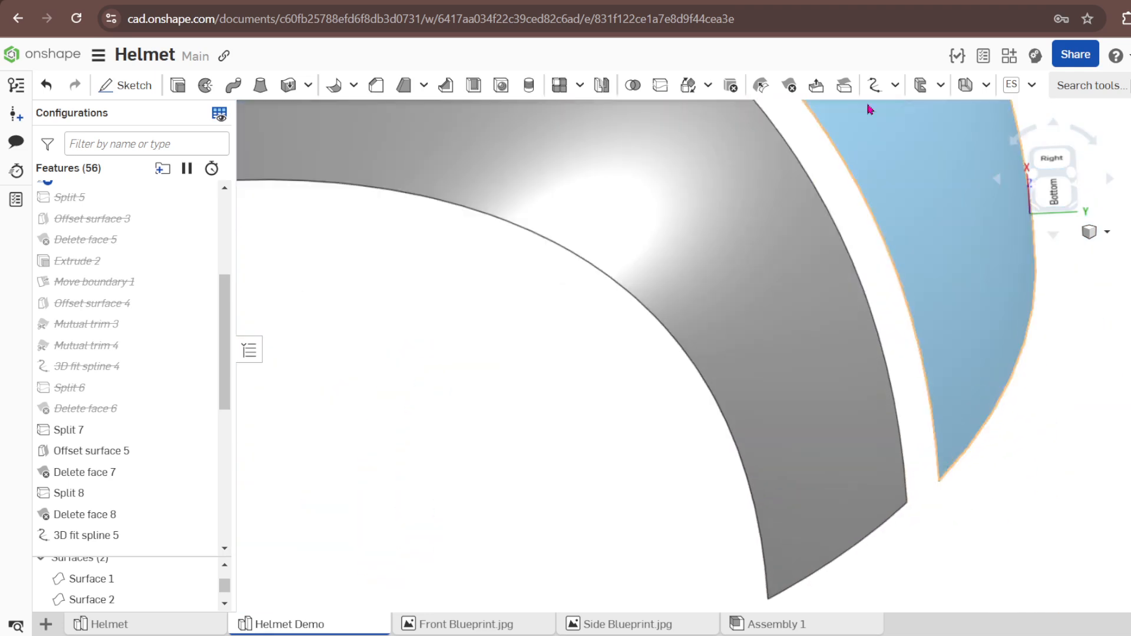
left_click(874, 86)
scroll(921, 510, "up", 1)
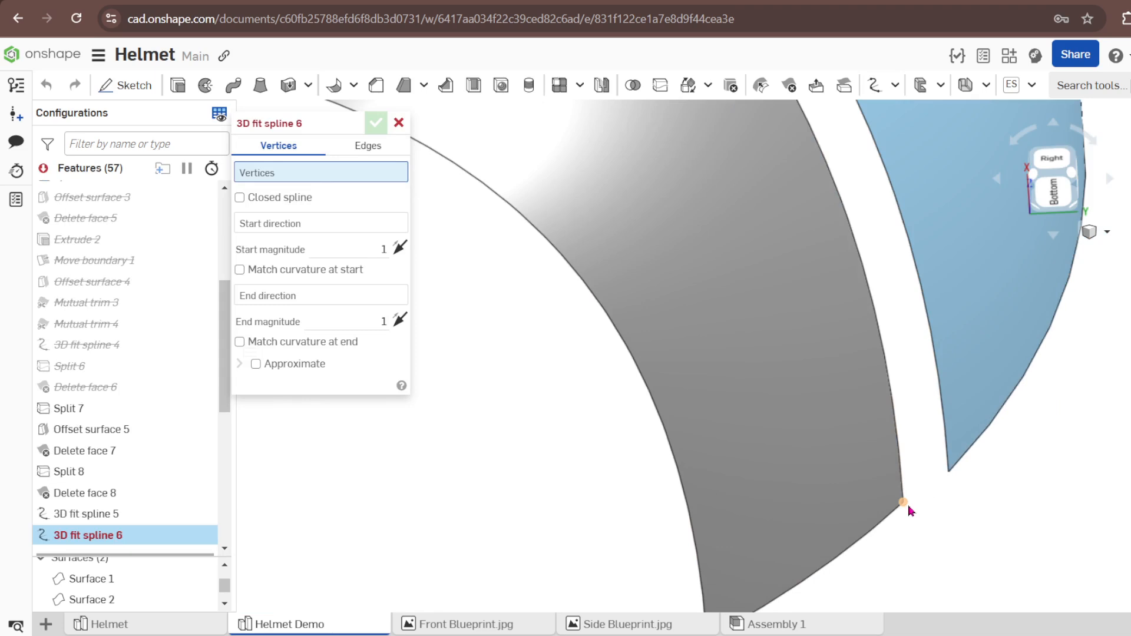
left_click(904, 504)
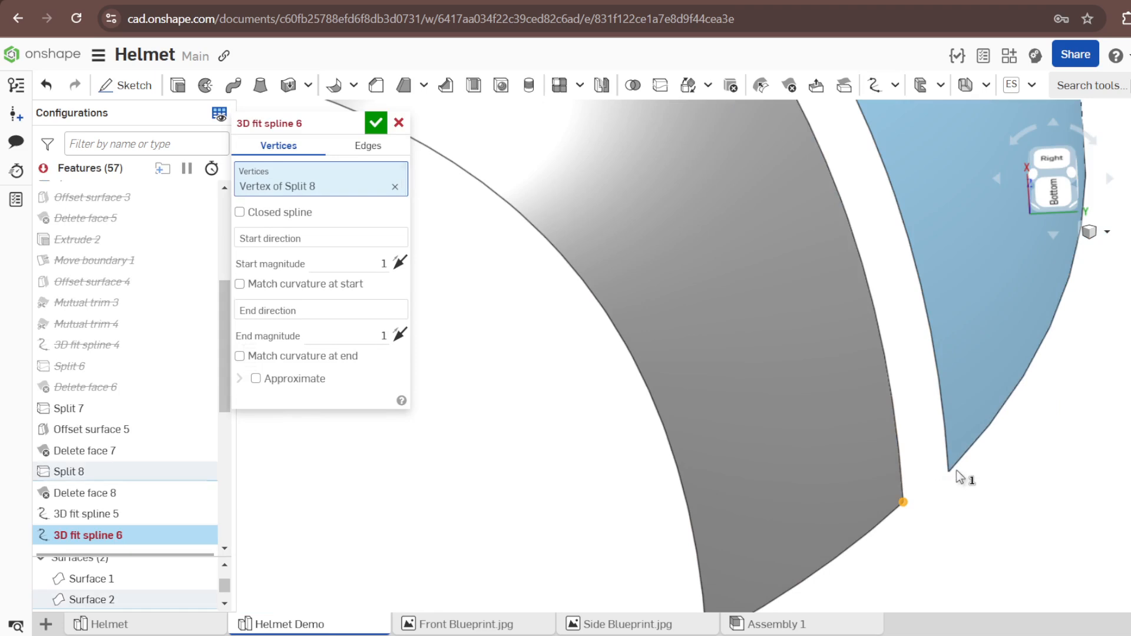
left_click(950, 473)
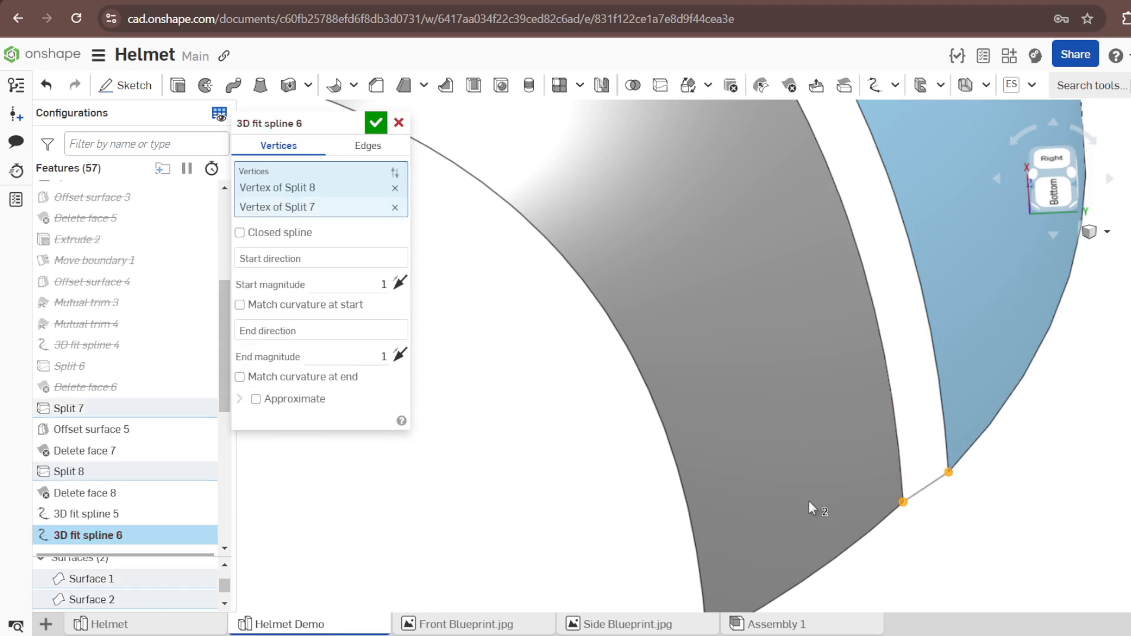
Set the rear spline's start magnitude to 2 and its start direction to the bottom edge of Back_Surface.
scroll(949, 497, "up", 2)
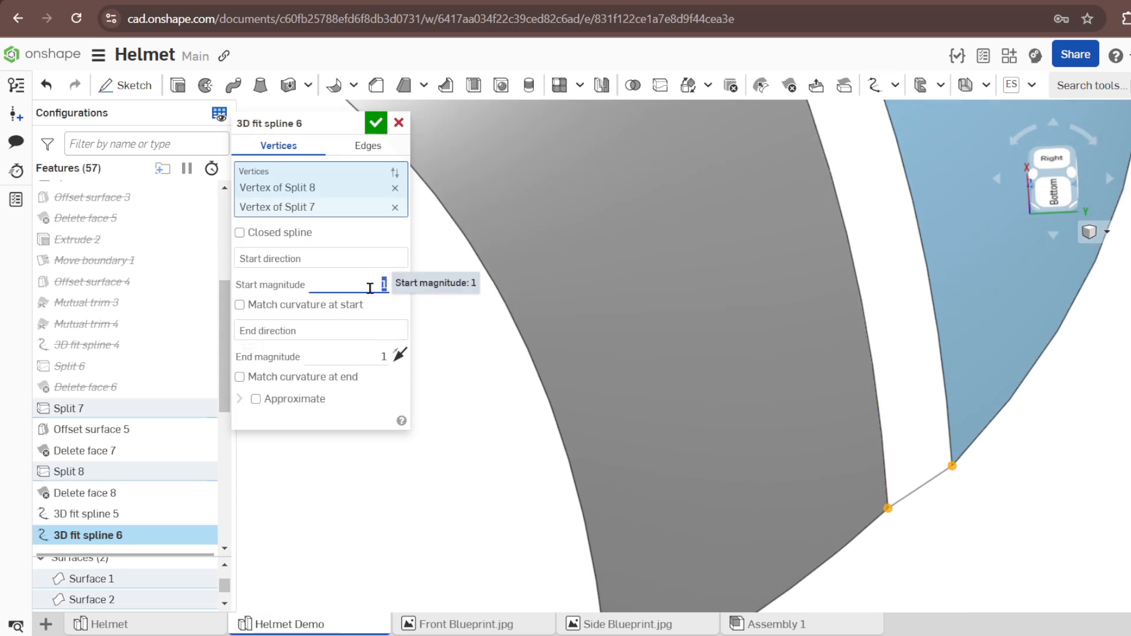
type("2")
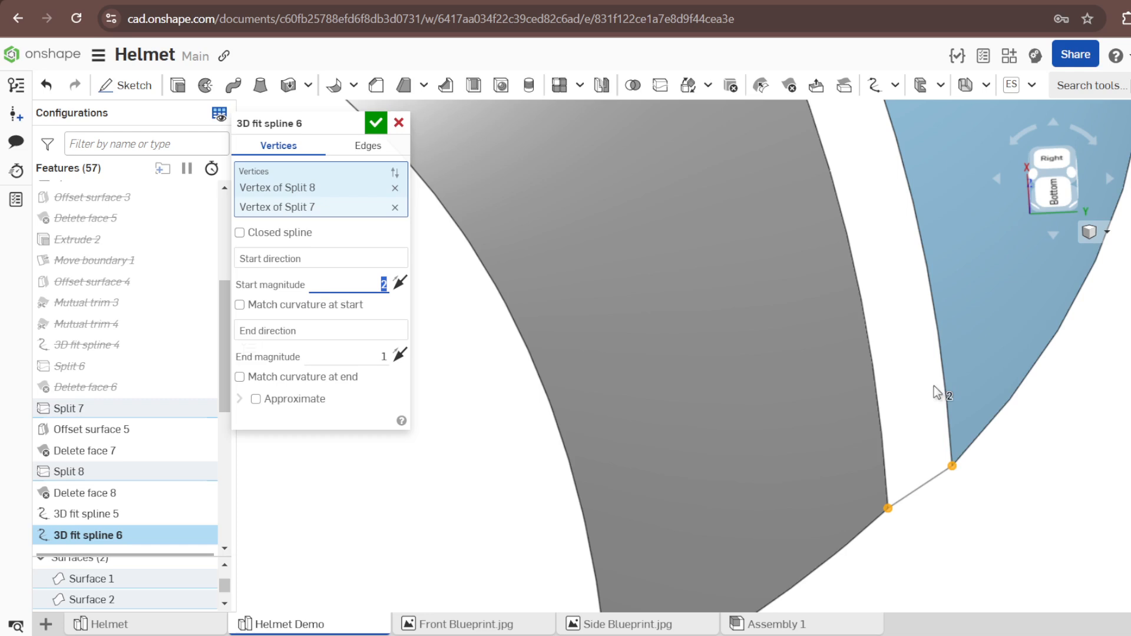
left_click(312, 265)
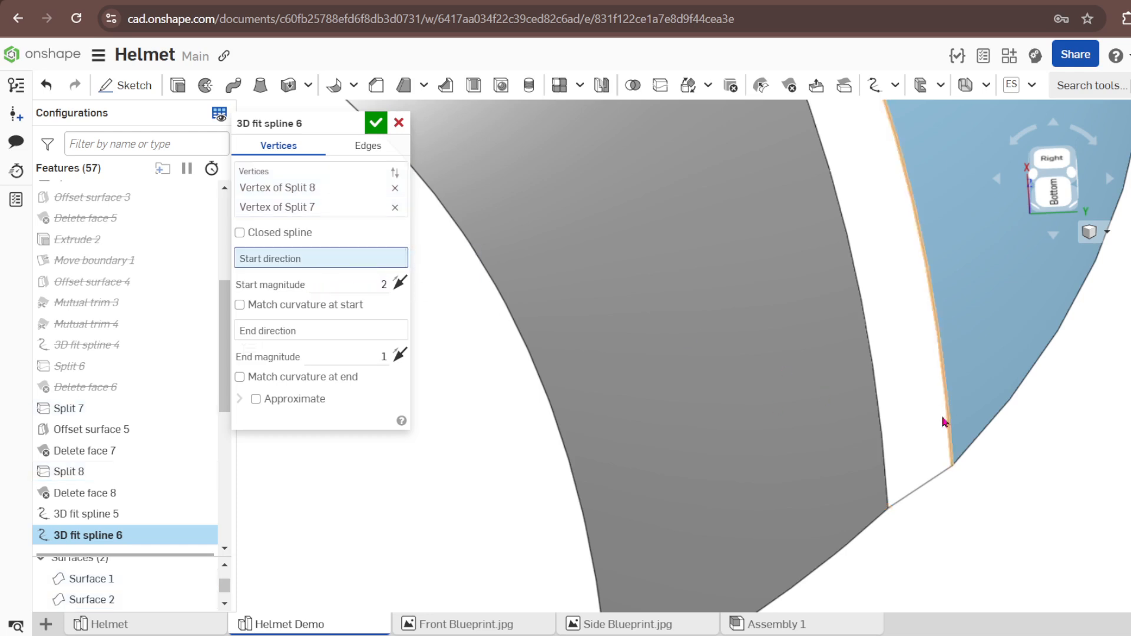
left_click(308, 192)
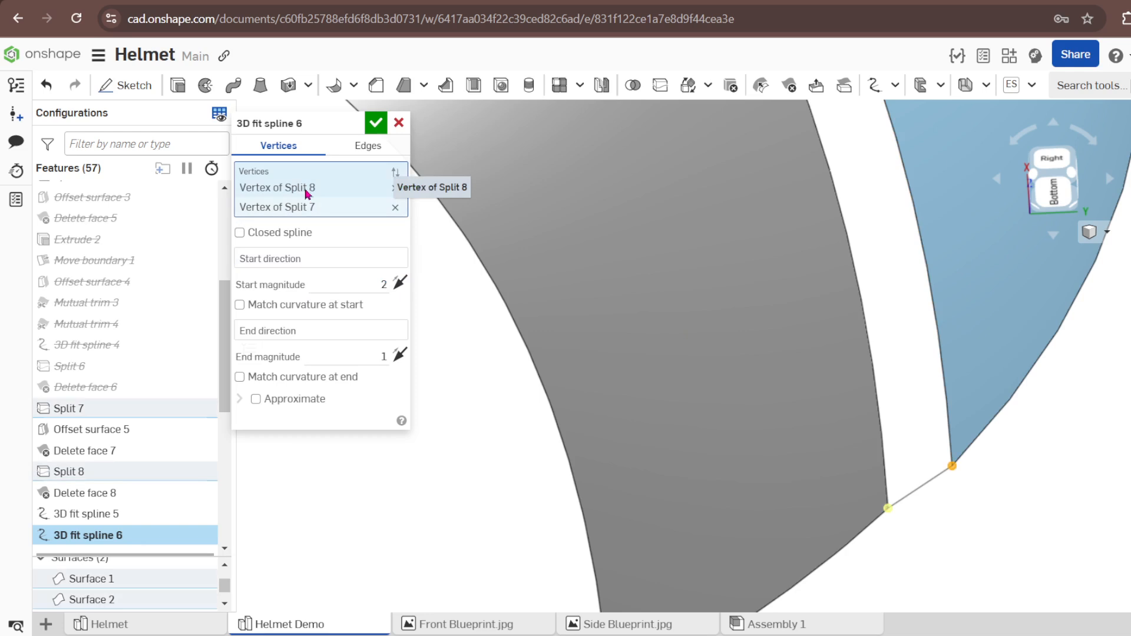
left_click(312, 257)
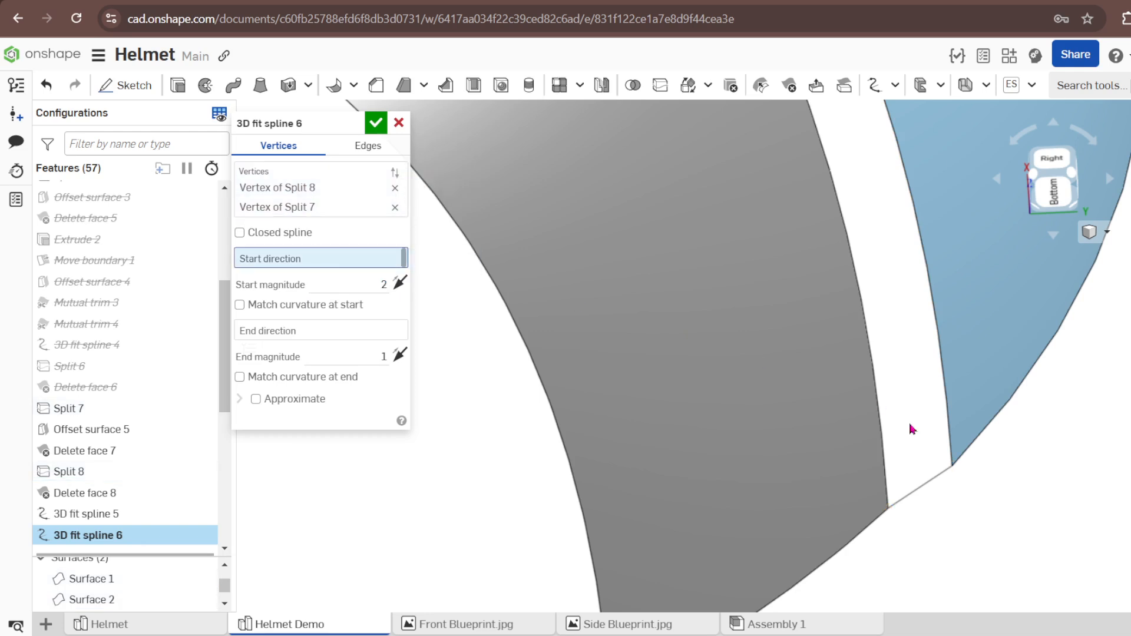
left_click(969, 456)
Set the rear spline's end direction to the bottom edge of Offset surface 5 and accept the spline.
left_click(292, 211)
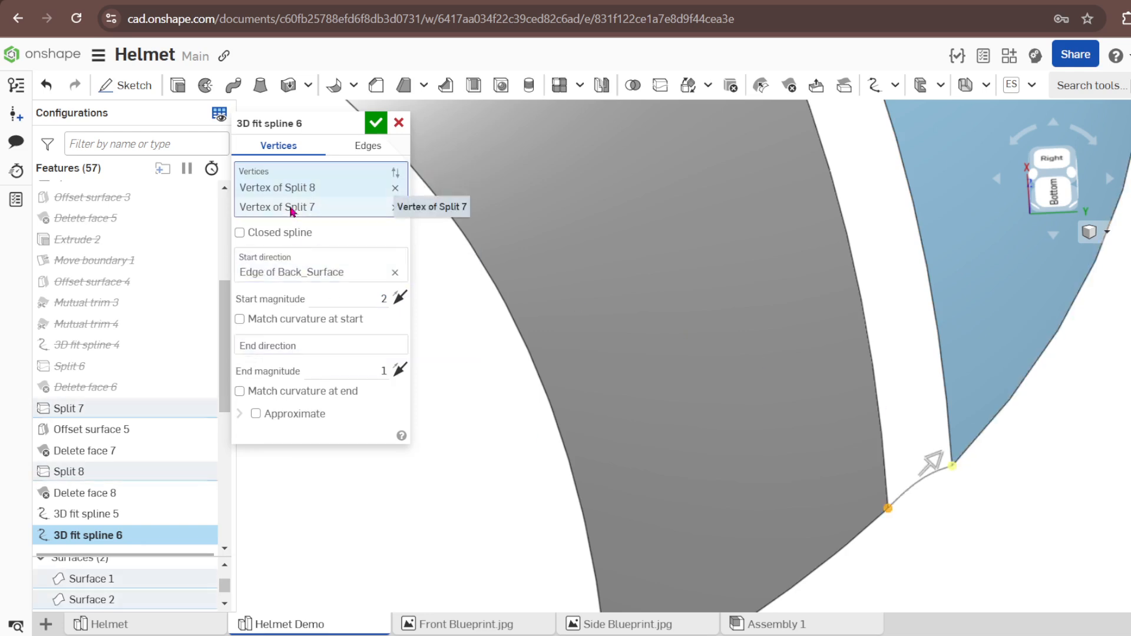
left_click(292, 346)
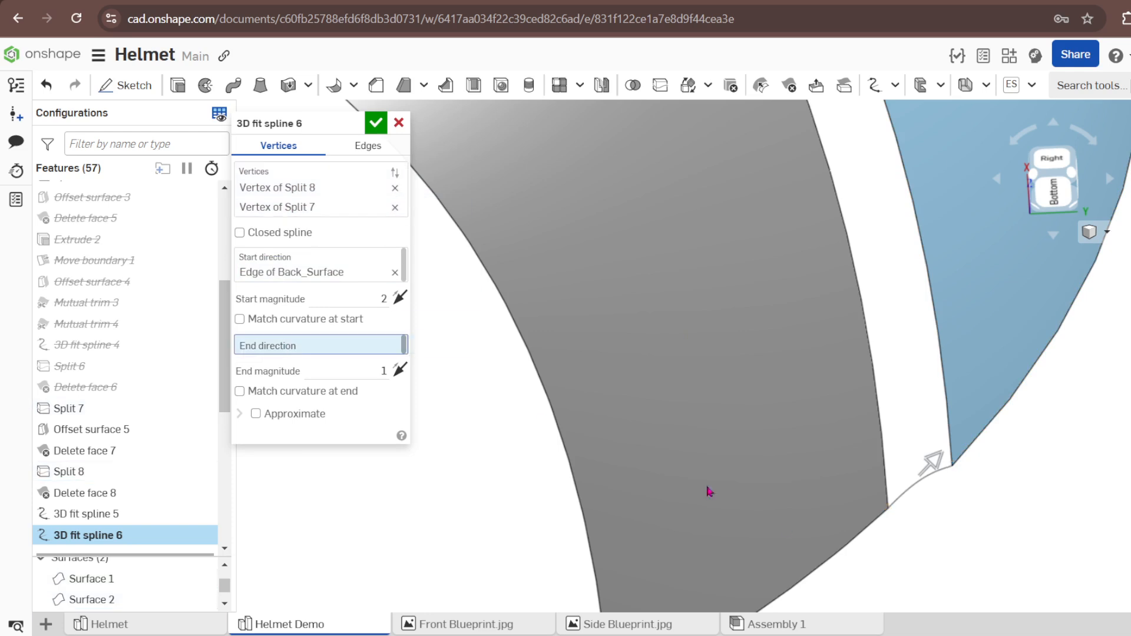
left_click(873, 534)
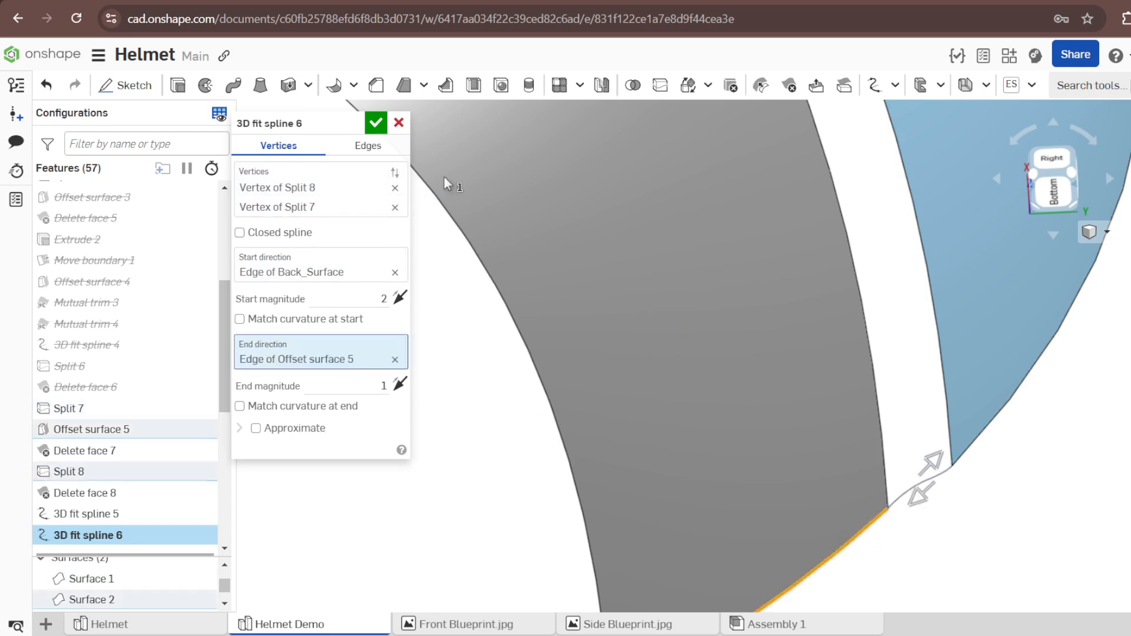
left_click(376, 123)
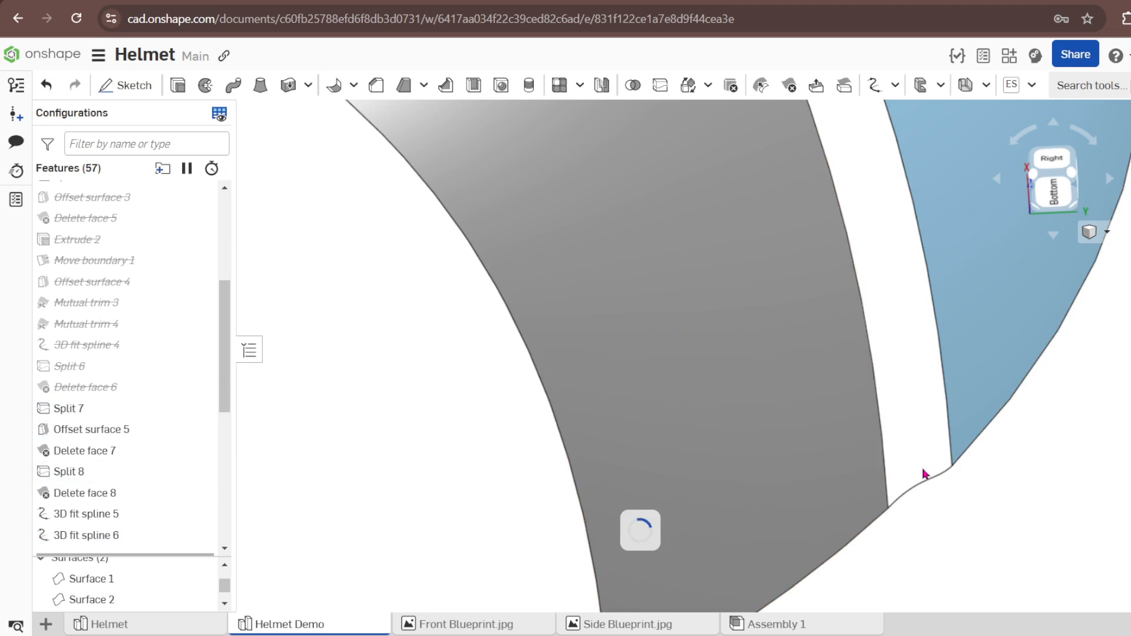
Start a boundary surface with the rear and front gap splines as U profiles and the shell's lower front Split 7 edge as the V profile.
left_click(100, 529, "shift")
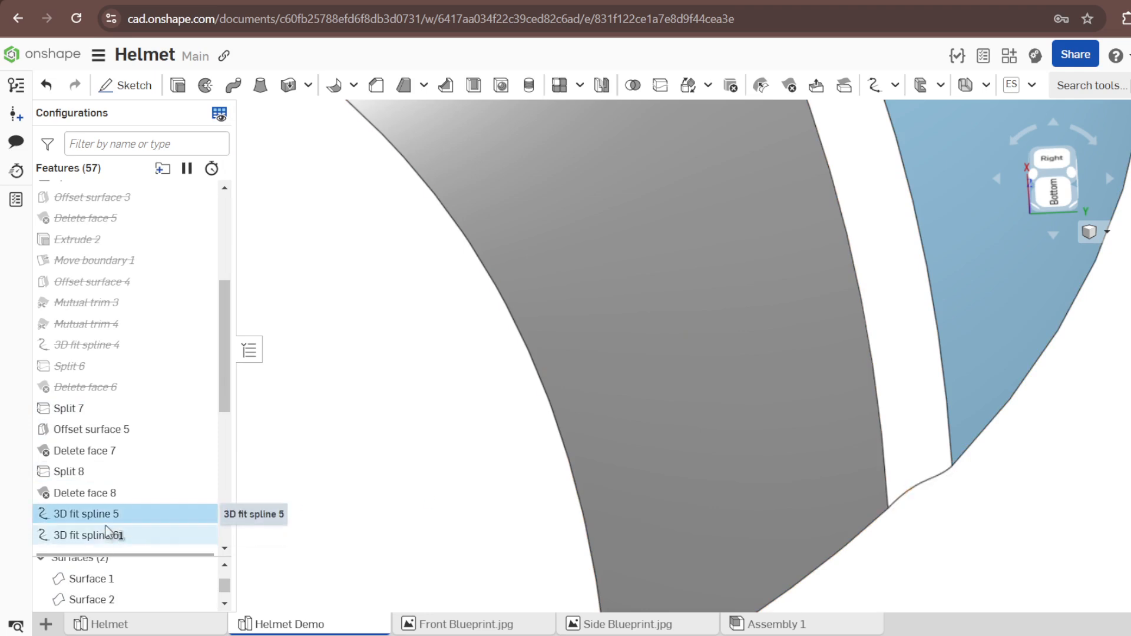
left_click(892, 87)
left_click(931, 167)
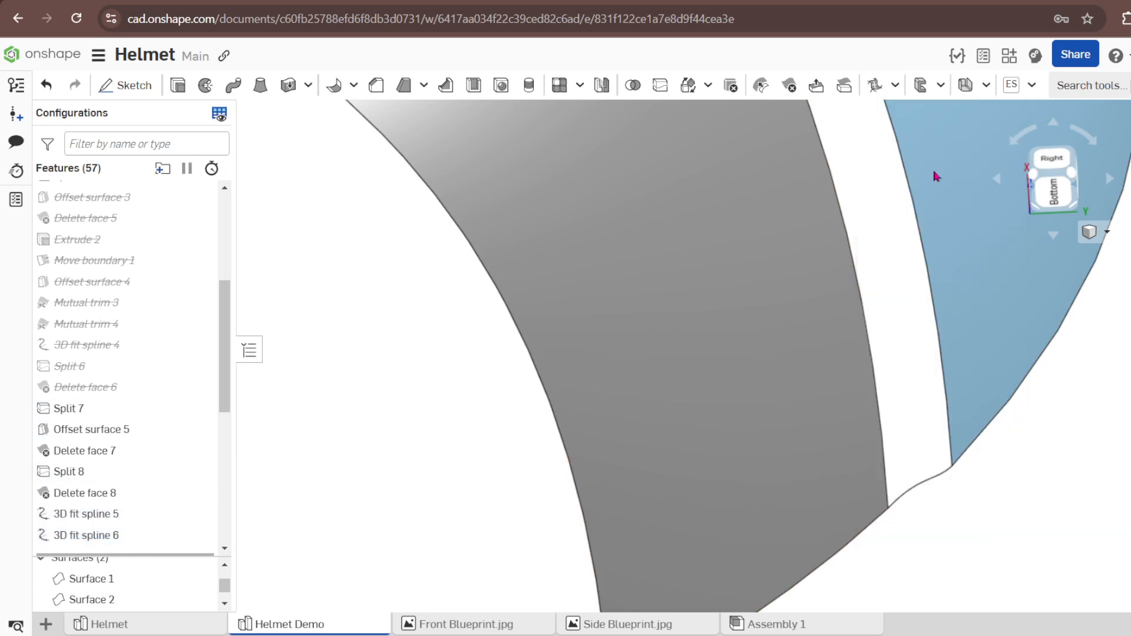
scroll(806, 436, "down", 3)
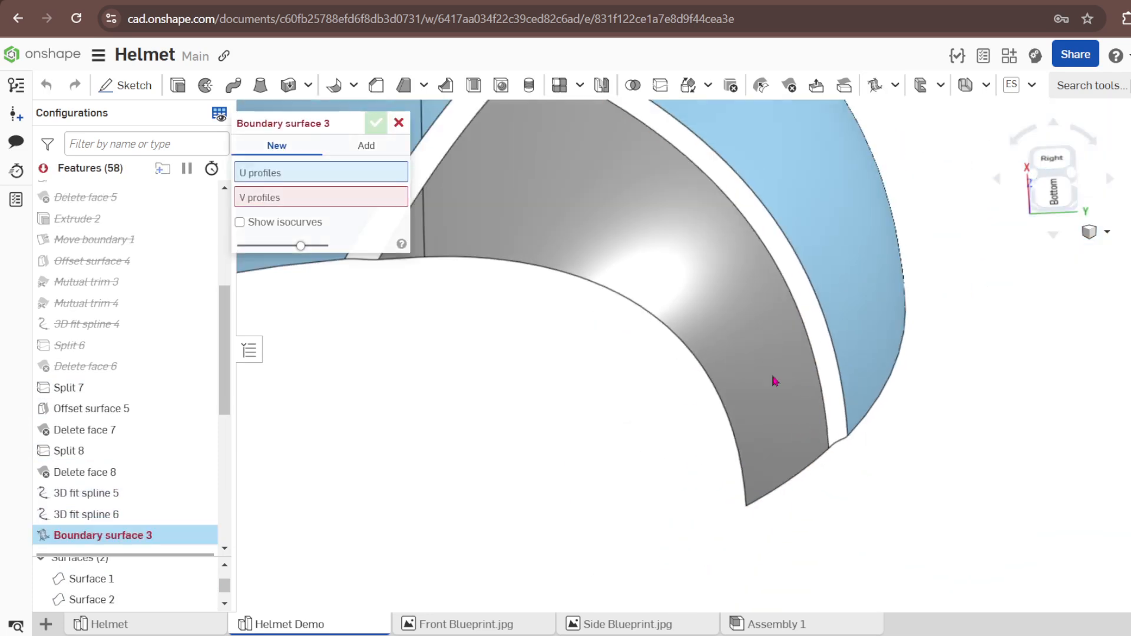
left_click(835, 452)
scroll(842, 456, "down", 2)
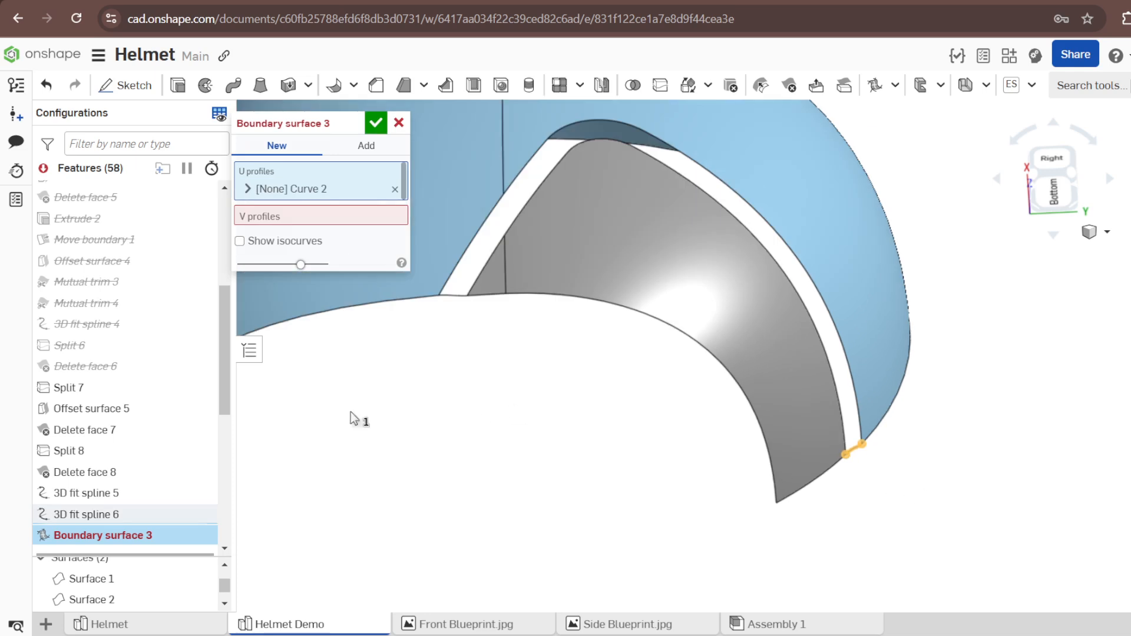
scroll(489, 342, "up", 3)
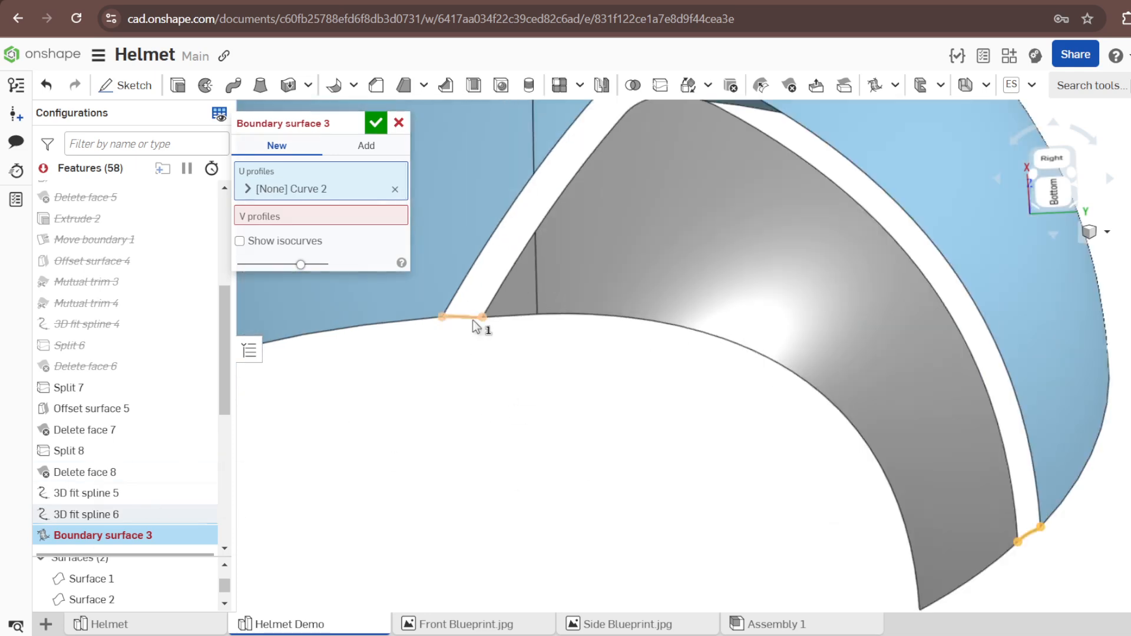
left_click(472, 320)
left_click(283, 239)
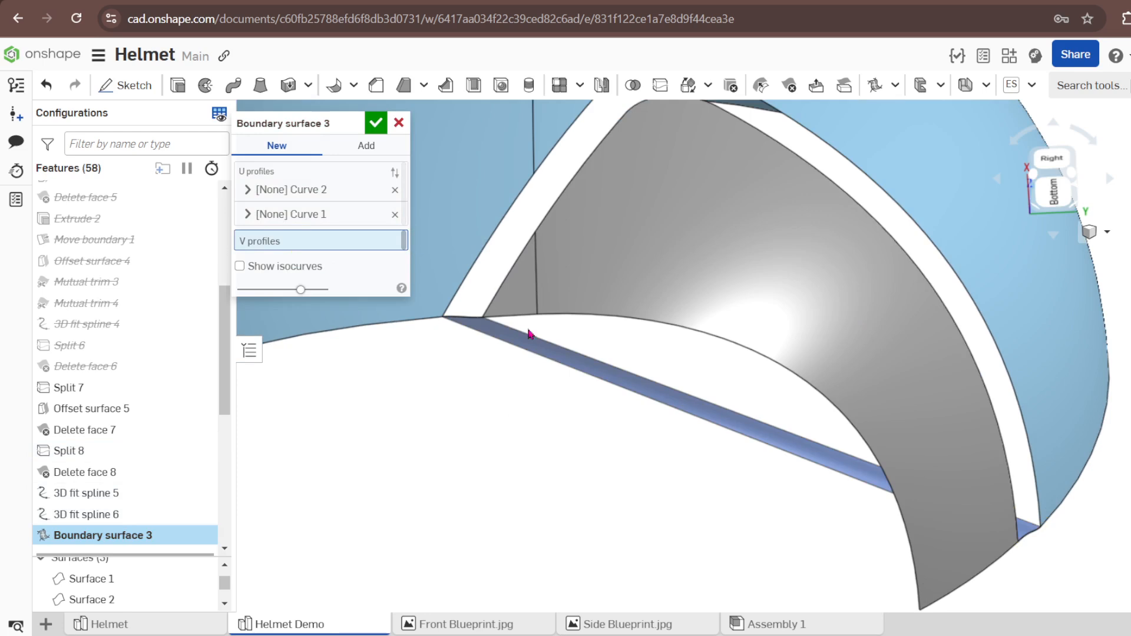
left_click(469, 277)
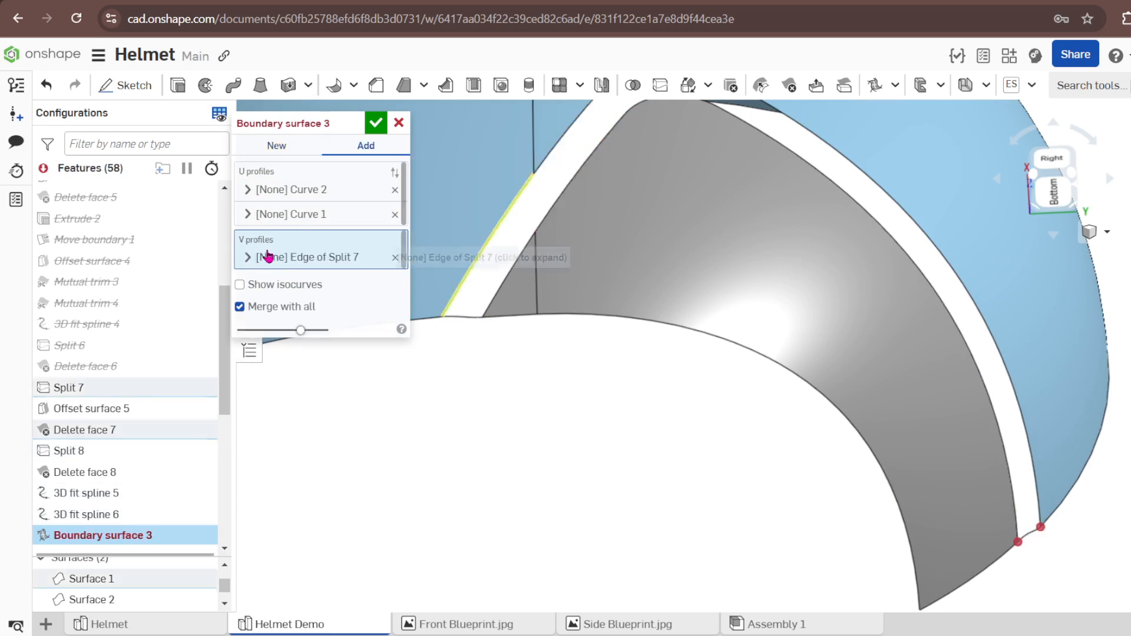
scroll(485, 469, "down", 3)
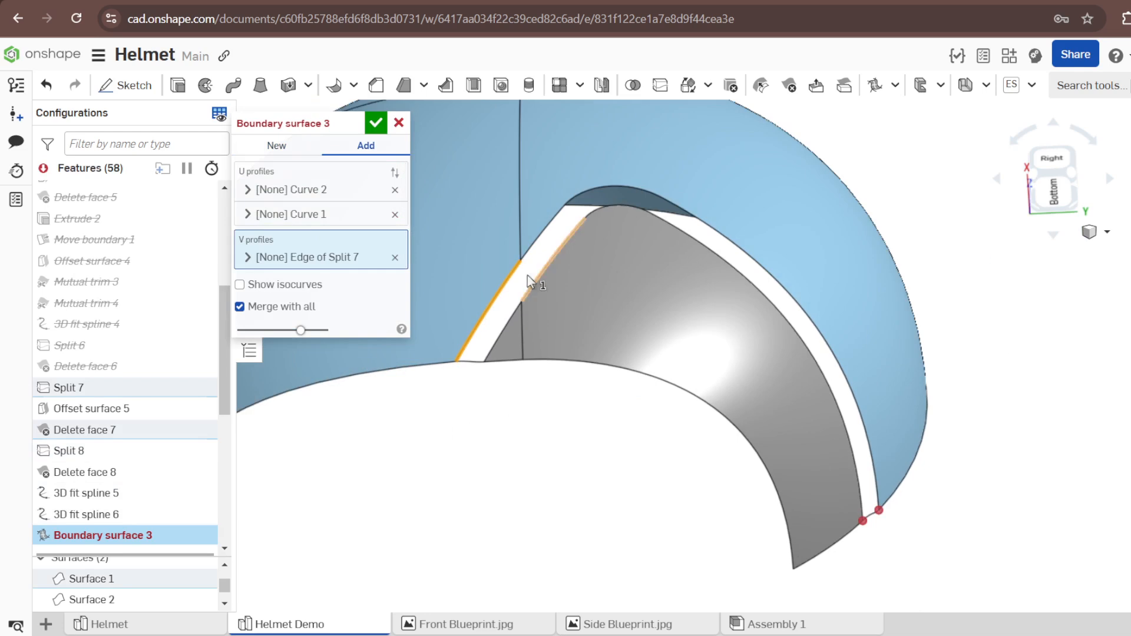
left_click(545, 244)
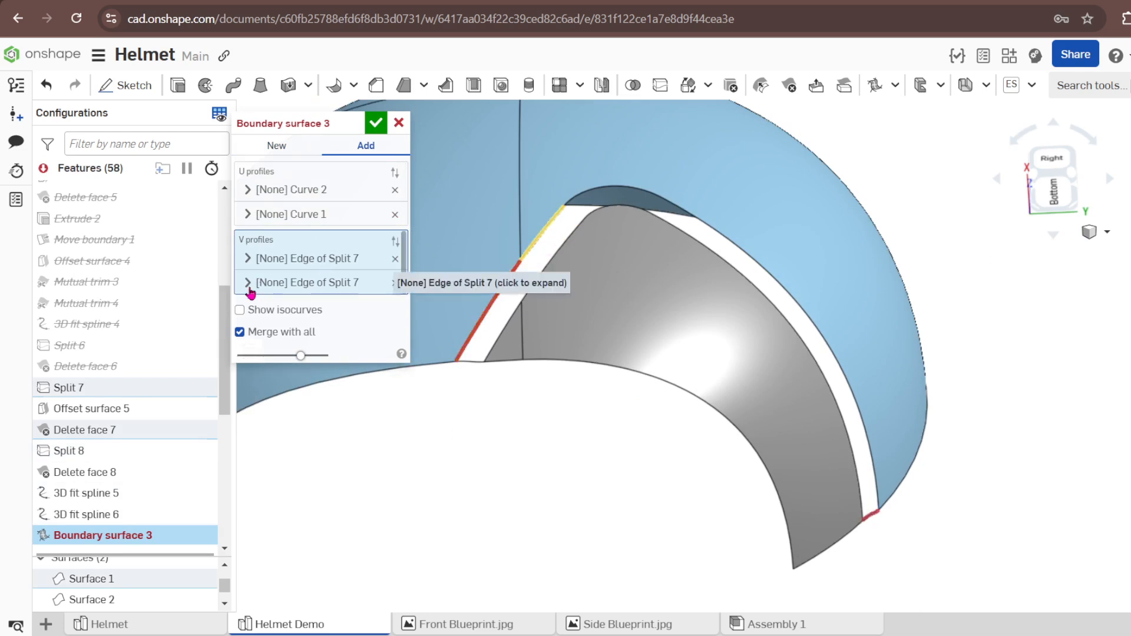
left_click(394, 283)
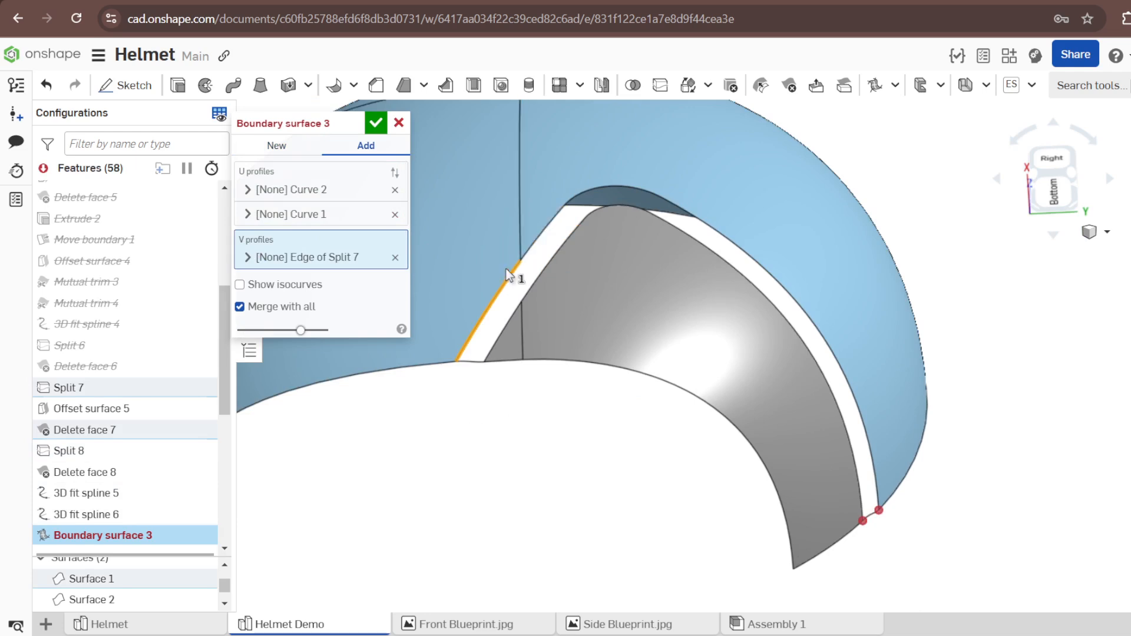
Add the remaining Split 7 edges along the shell's side of the gap to the same V profile, forming one continuous four-edge chain.
left_click(248, 258)
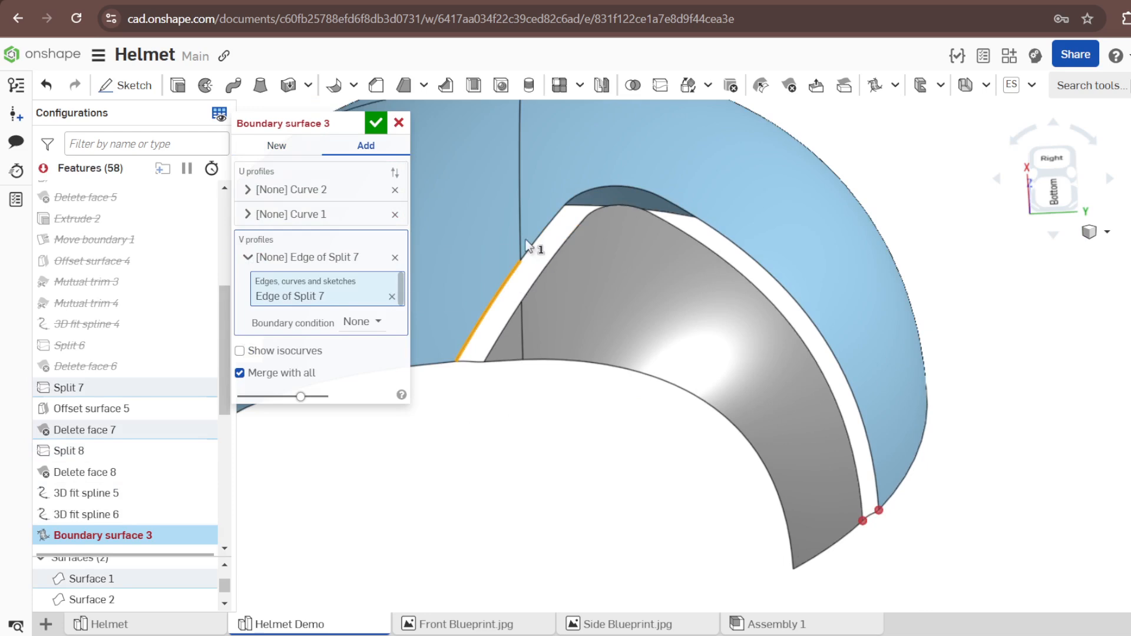
left_click(545, 232)
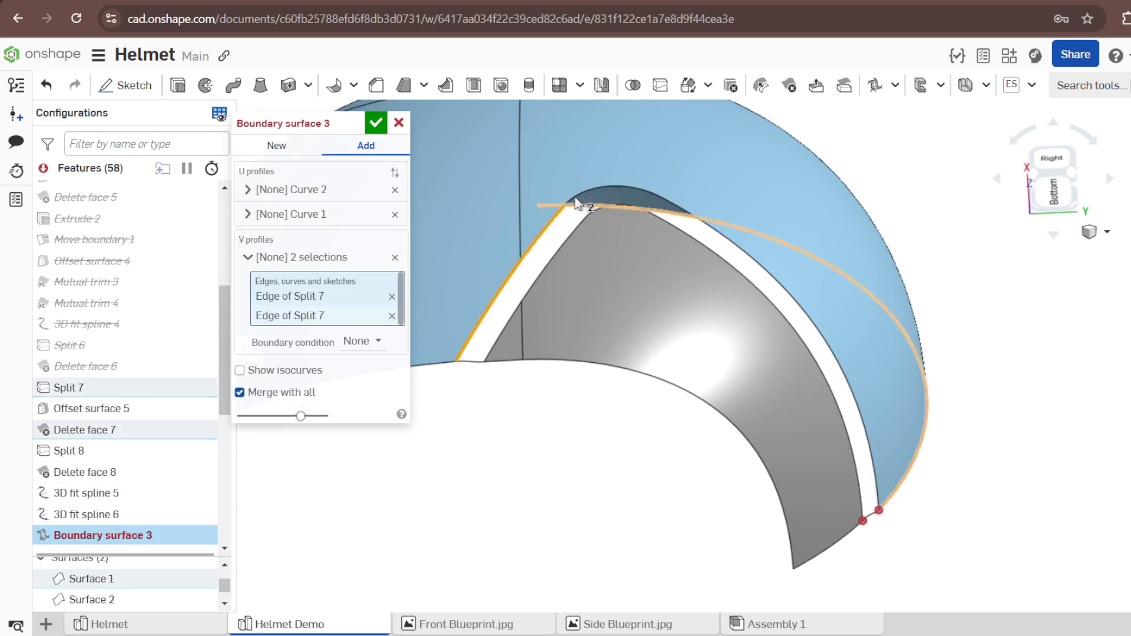
left_click(633, 194)
left_click(678, 210)
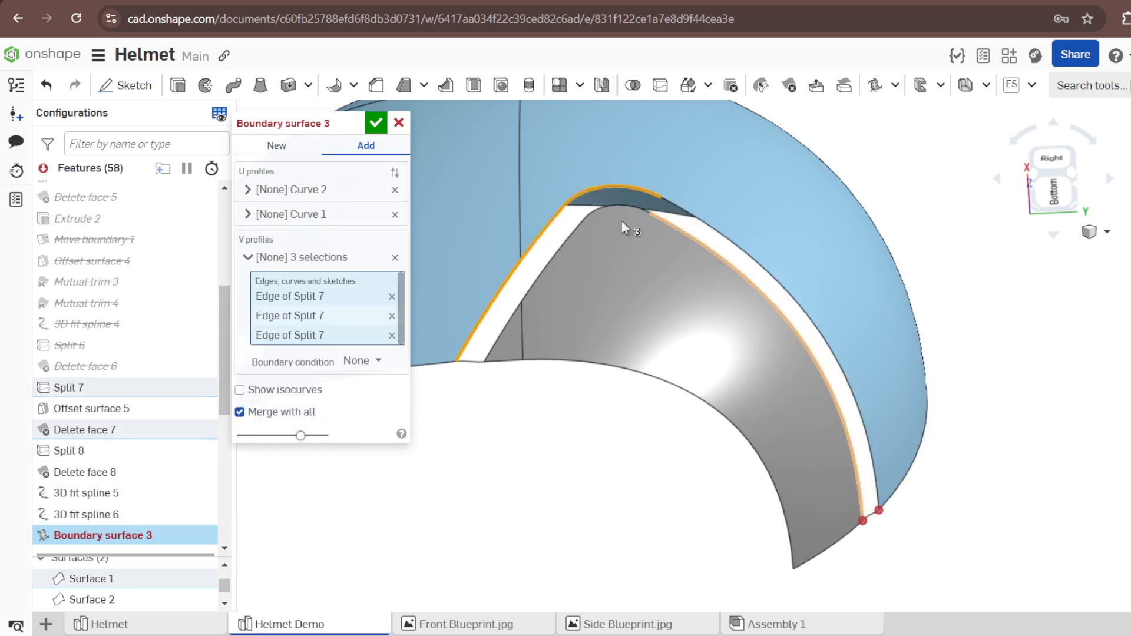
left_click(248, 260)
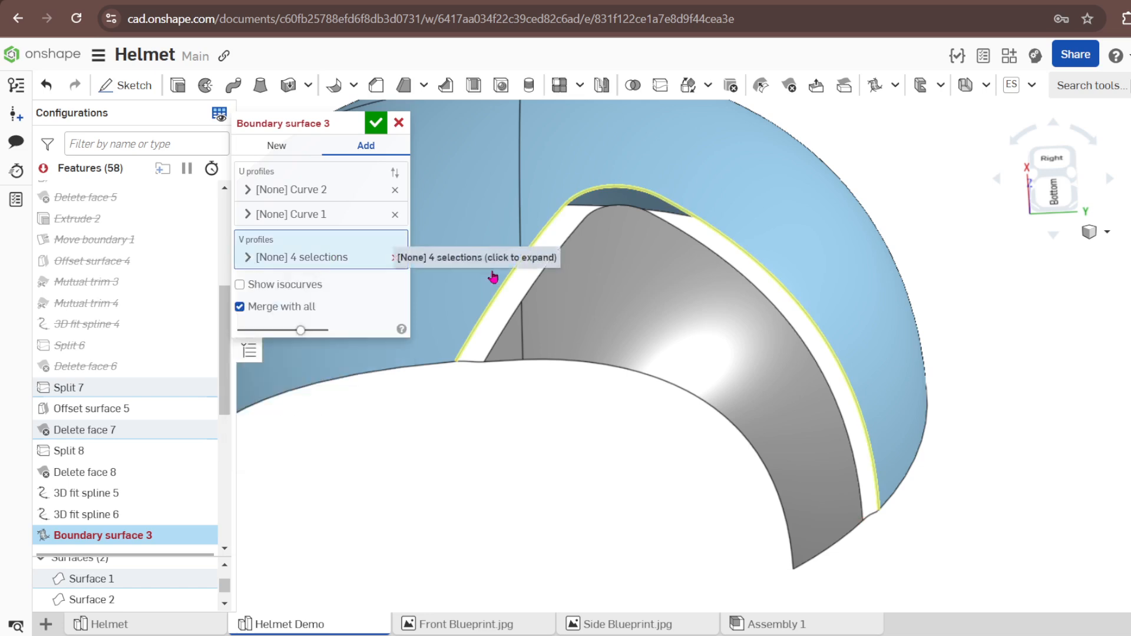
Add the four connected Split 8 edges along the offset surface's side of the gap as the second V profile and accept the boundary surface.
left_click(493, 355)
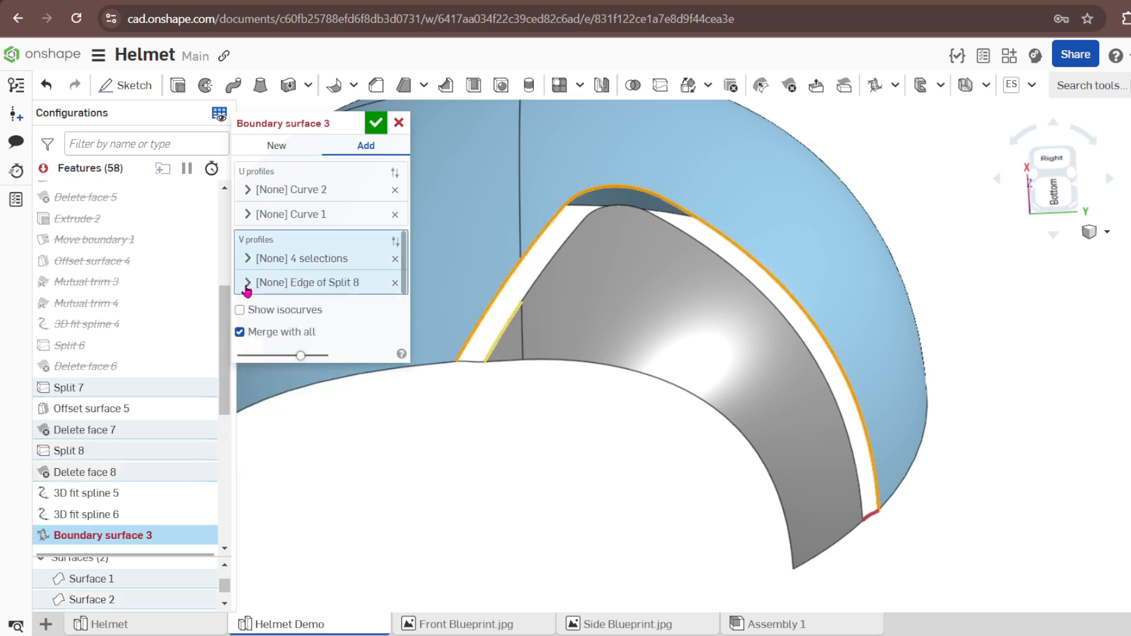
left_click(248, 283)
left_click(538, 273)
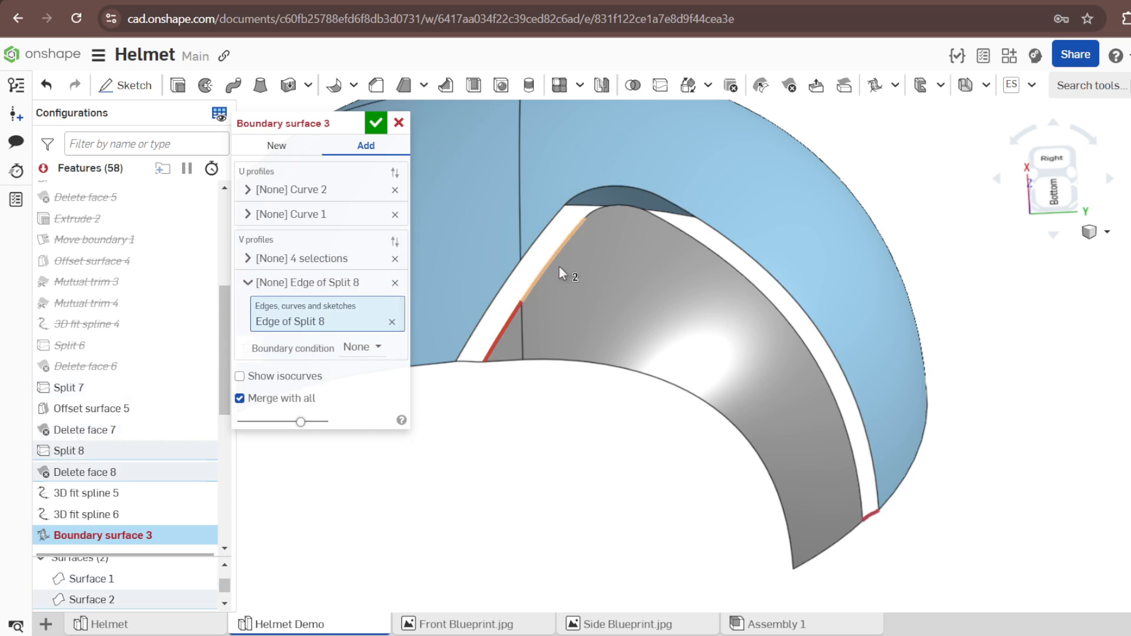
left_click(615, 206)
left_click(675, 228)
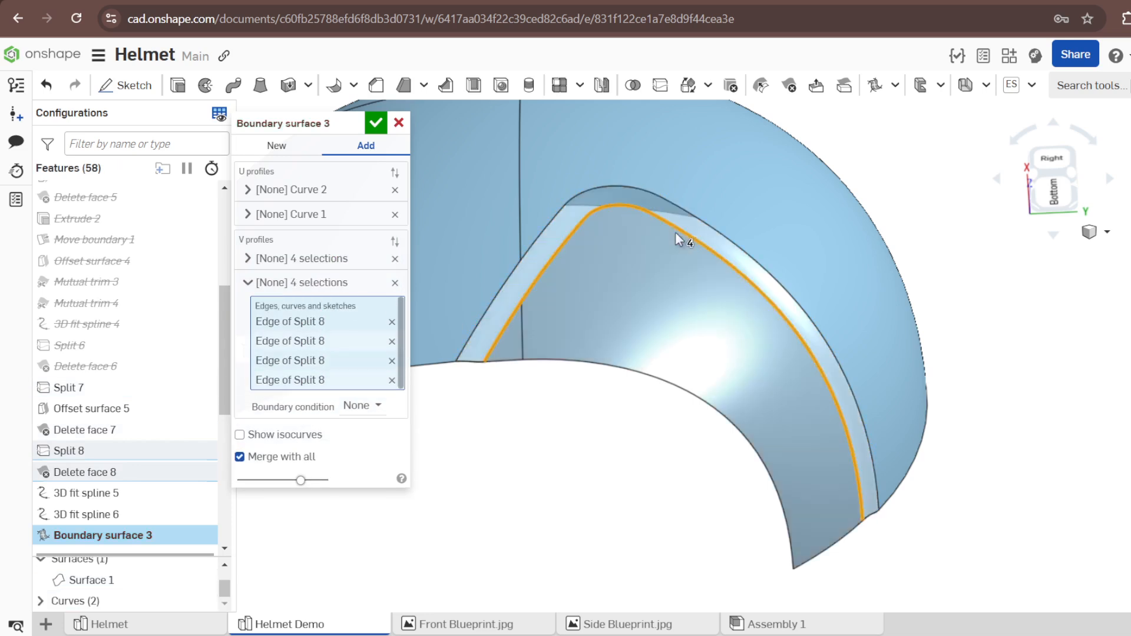
left_click(248, 283)
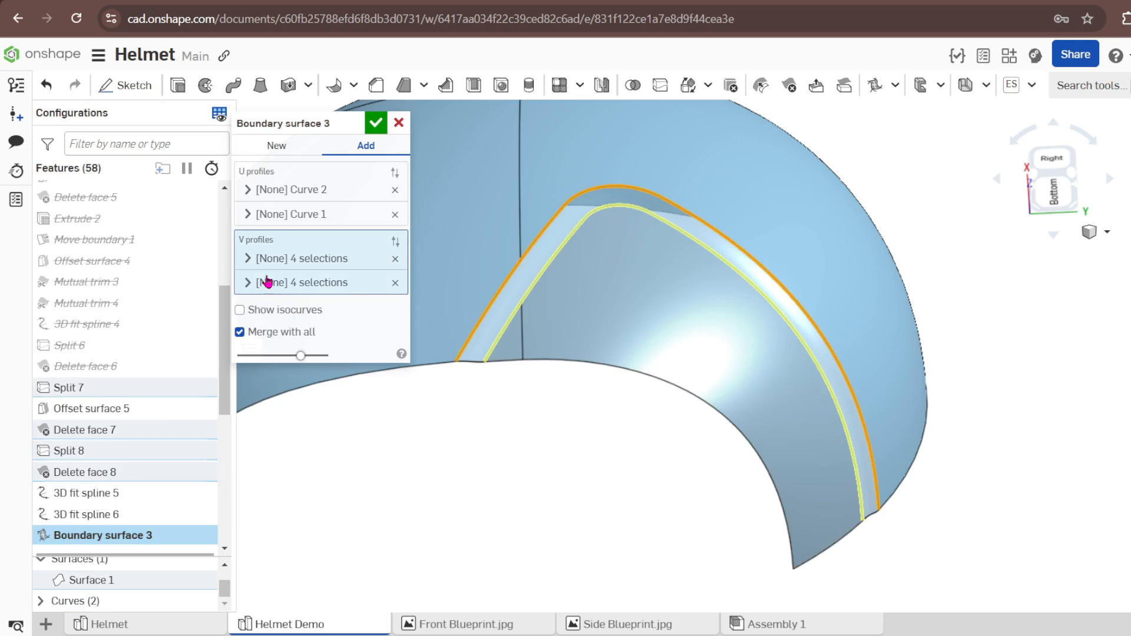
left_click(375, 125)
Give the new boundary surface's channel face a light purple face appearance.
left_click(605, 198)
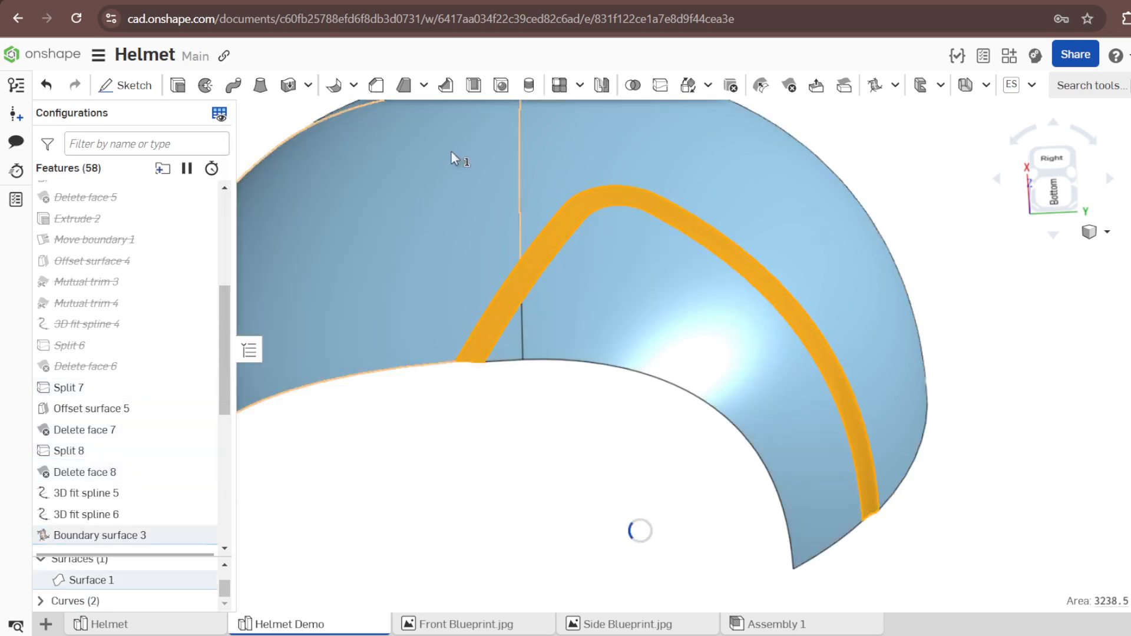
right_click(417, 417)
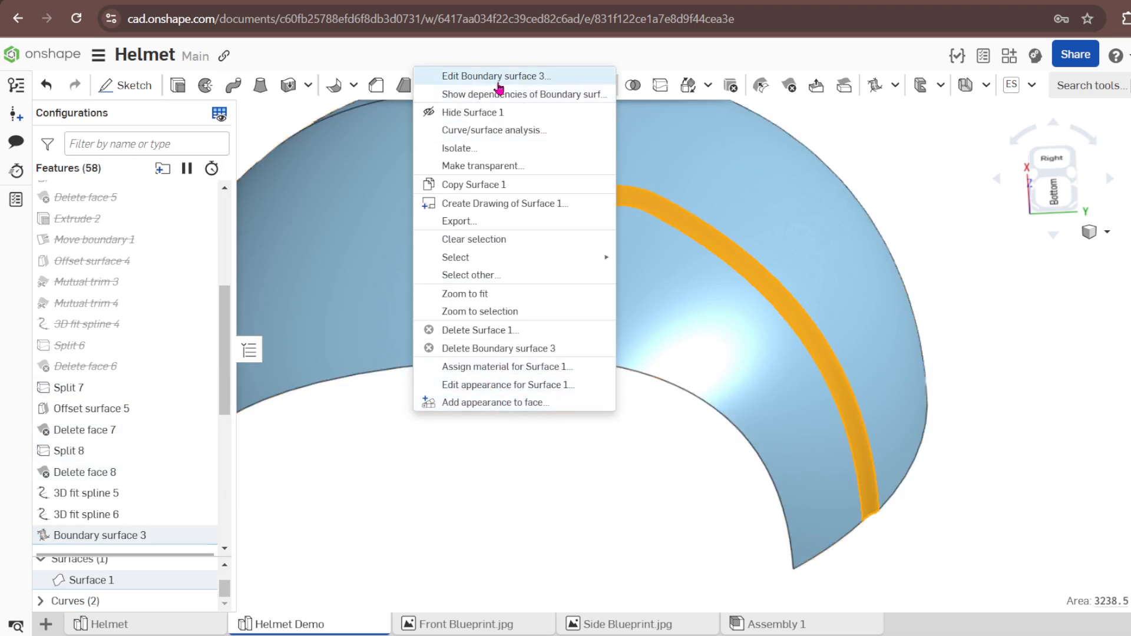
left_click(495, 402)
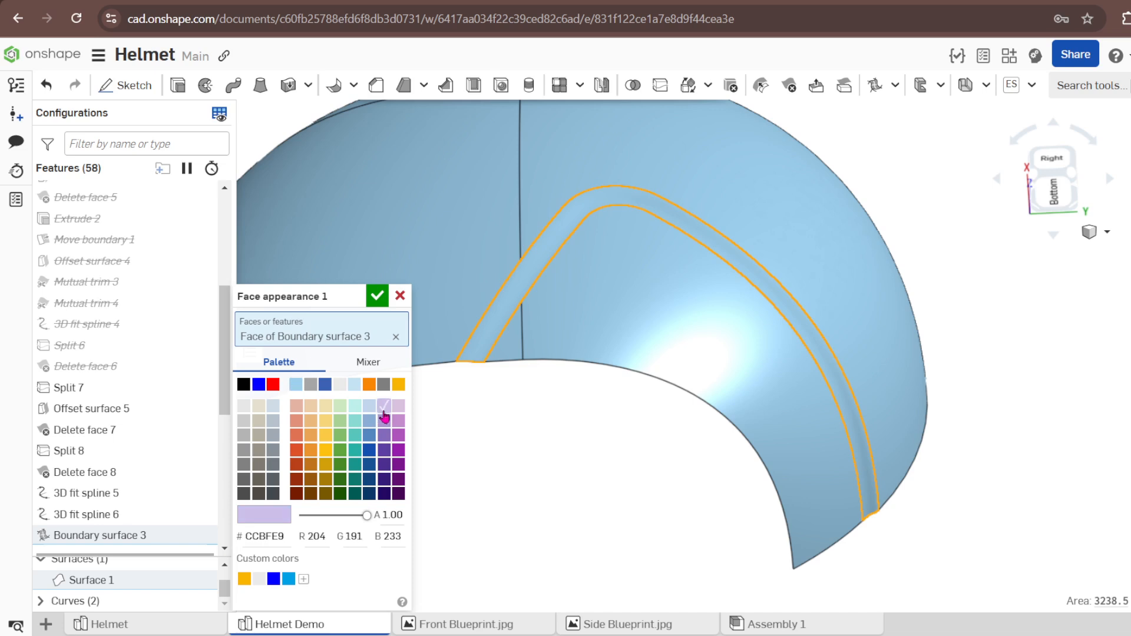
left_click(382, 420)
left_click(377, 295)
Show the Blueprint Sideview sketch over the helmet in the Right view to compare the channel with the blueprint.
scroll(603, 287, "down", 3)
right_click_drag(603, 287, 582, 355)
left_click(1045, 178)
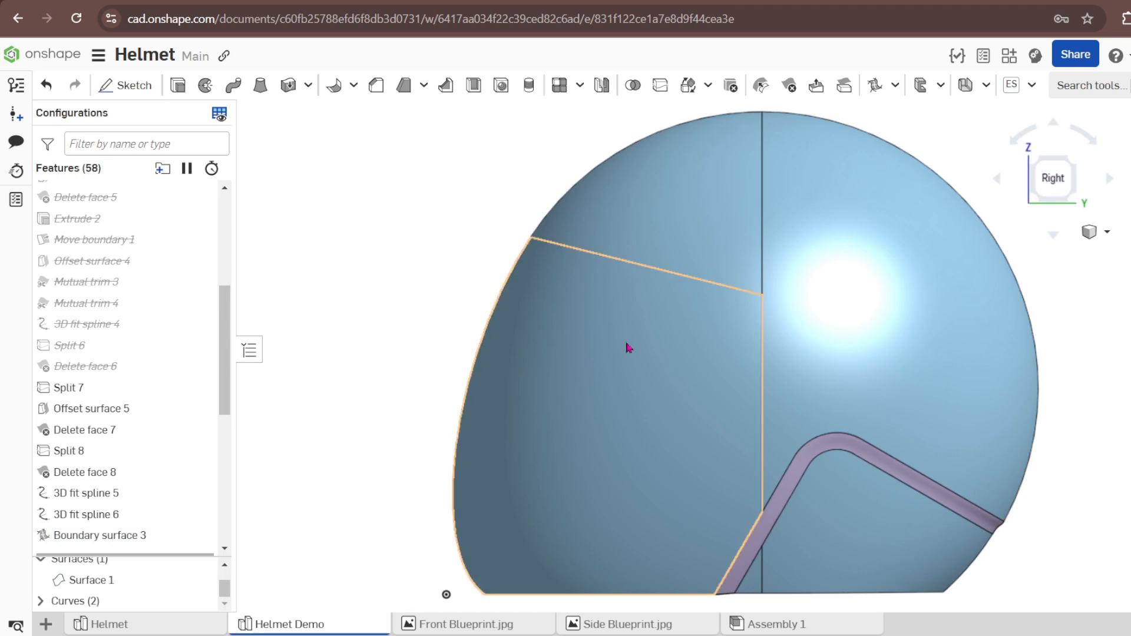
left_click_drag(226, 313, 230, 222)
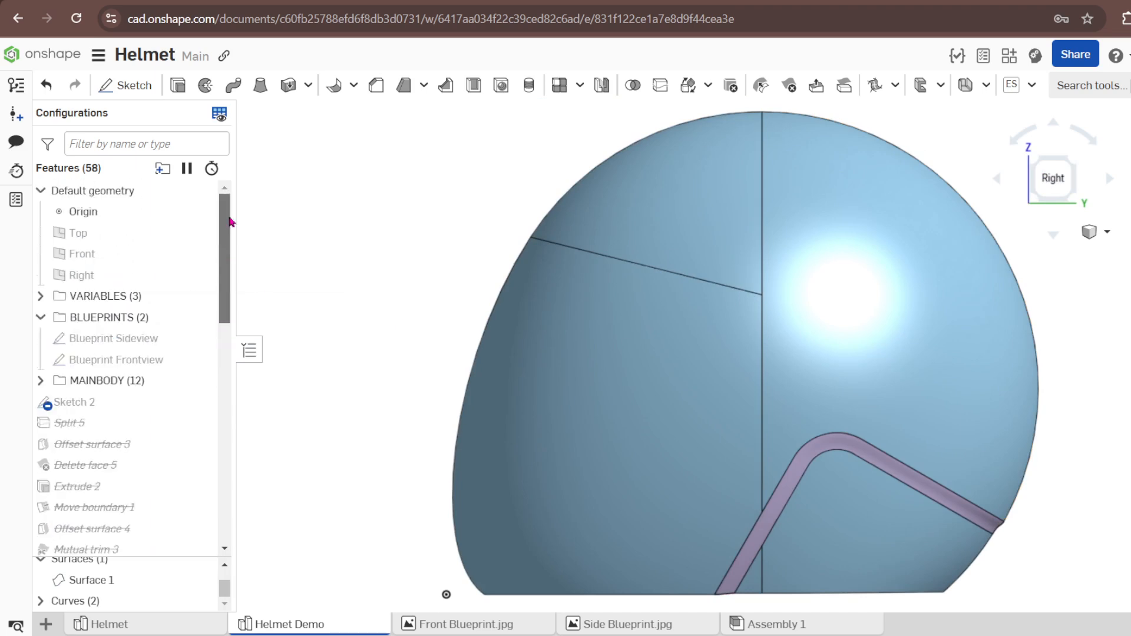
left_click(202, 341)
scroll(501, 297, "down", 2)
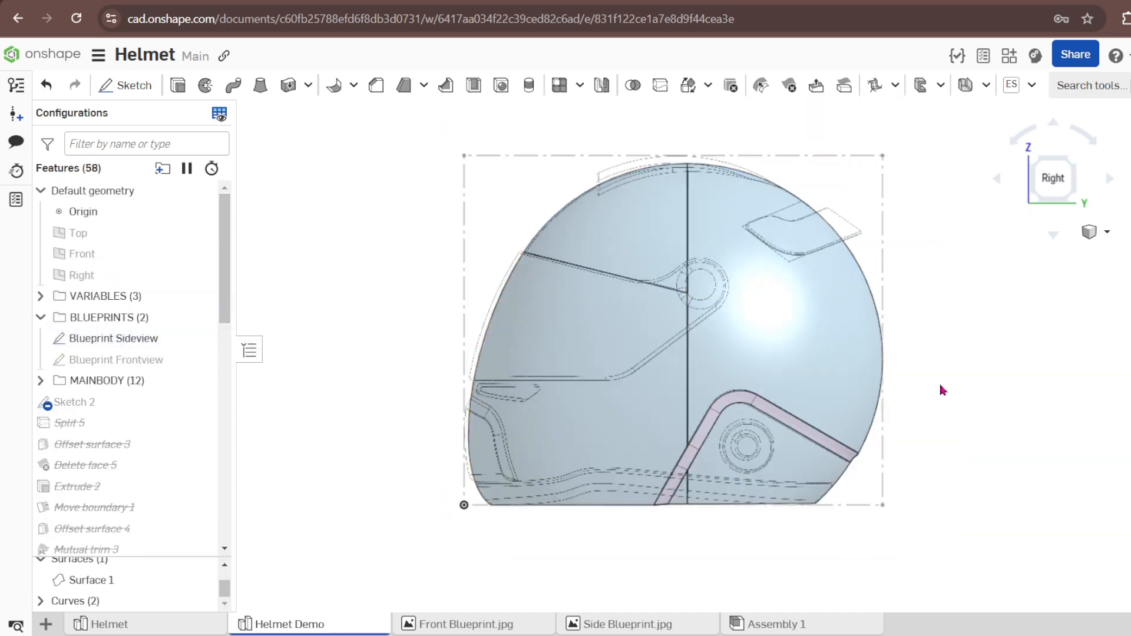